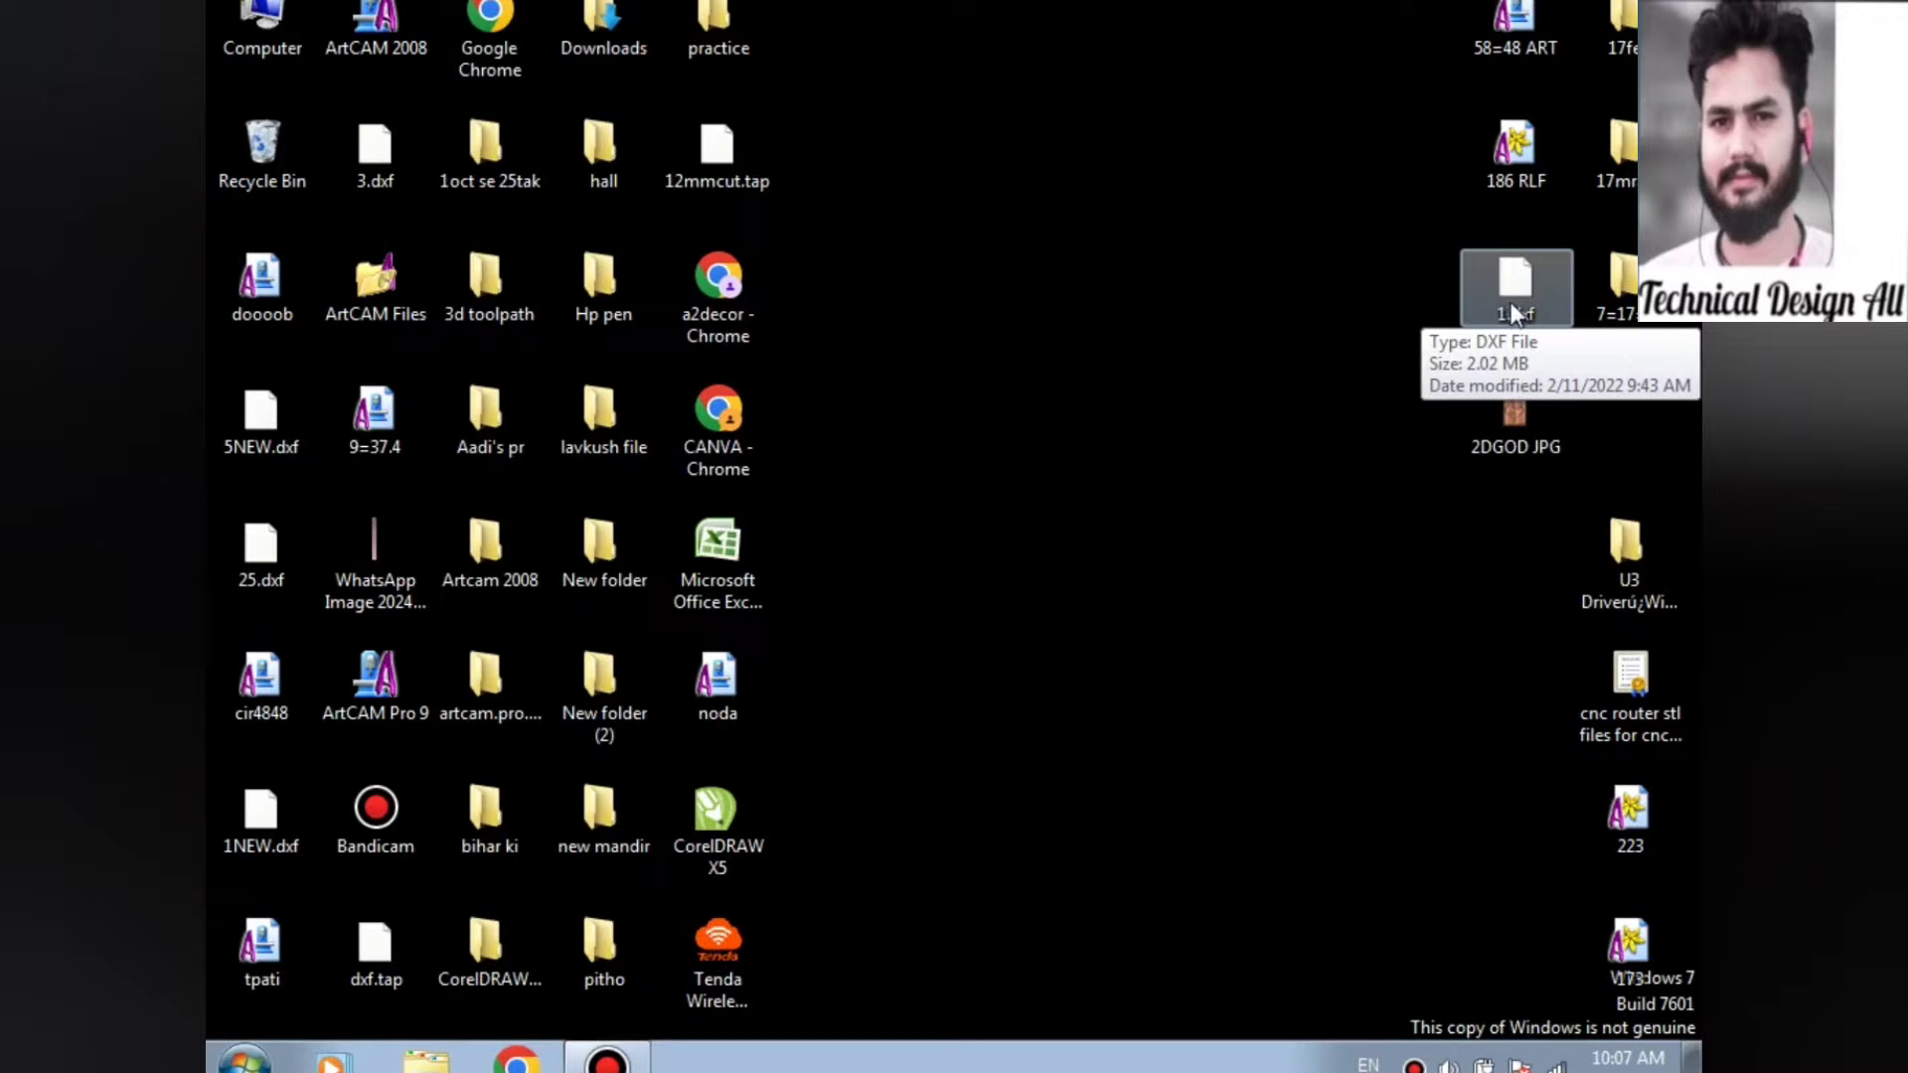
Open 1.dxf in ArtCAM Pro as a 190.5 × 266.135 mm model, import its vectors in mm centred in the page, and maximize the view.
left_click_drag(1516, 291, 1332, 364)
left_click_drag(398, 183, 384, 25)
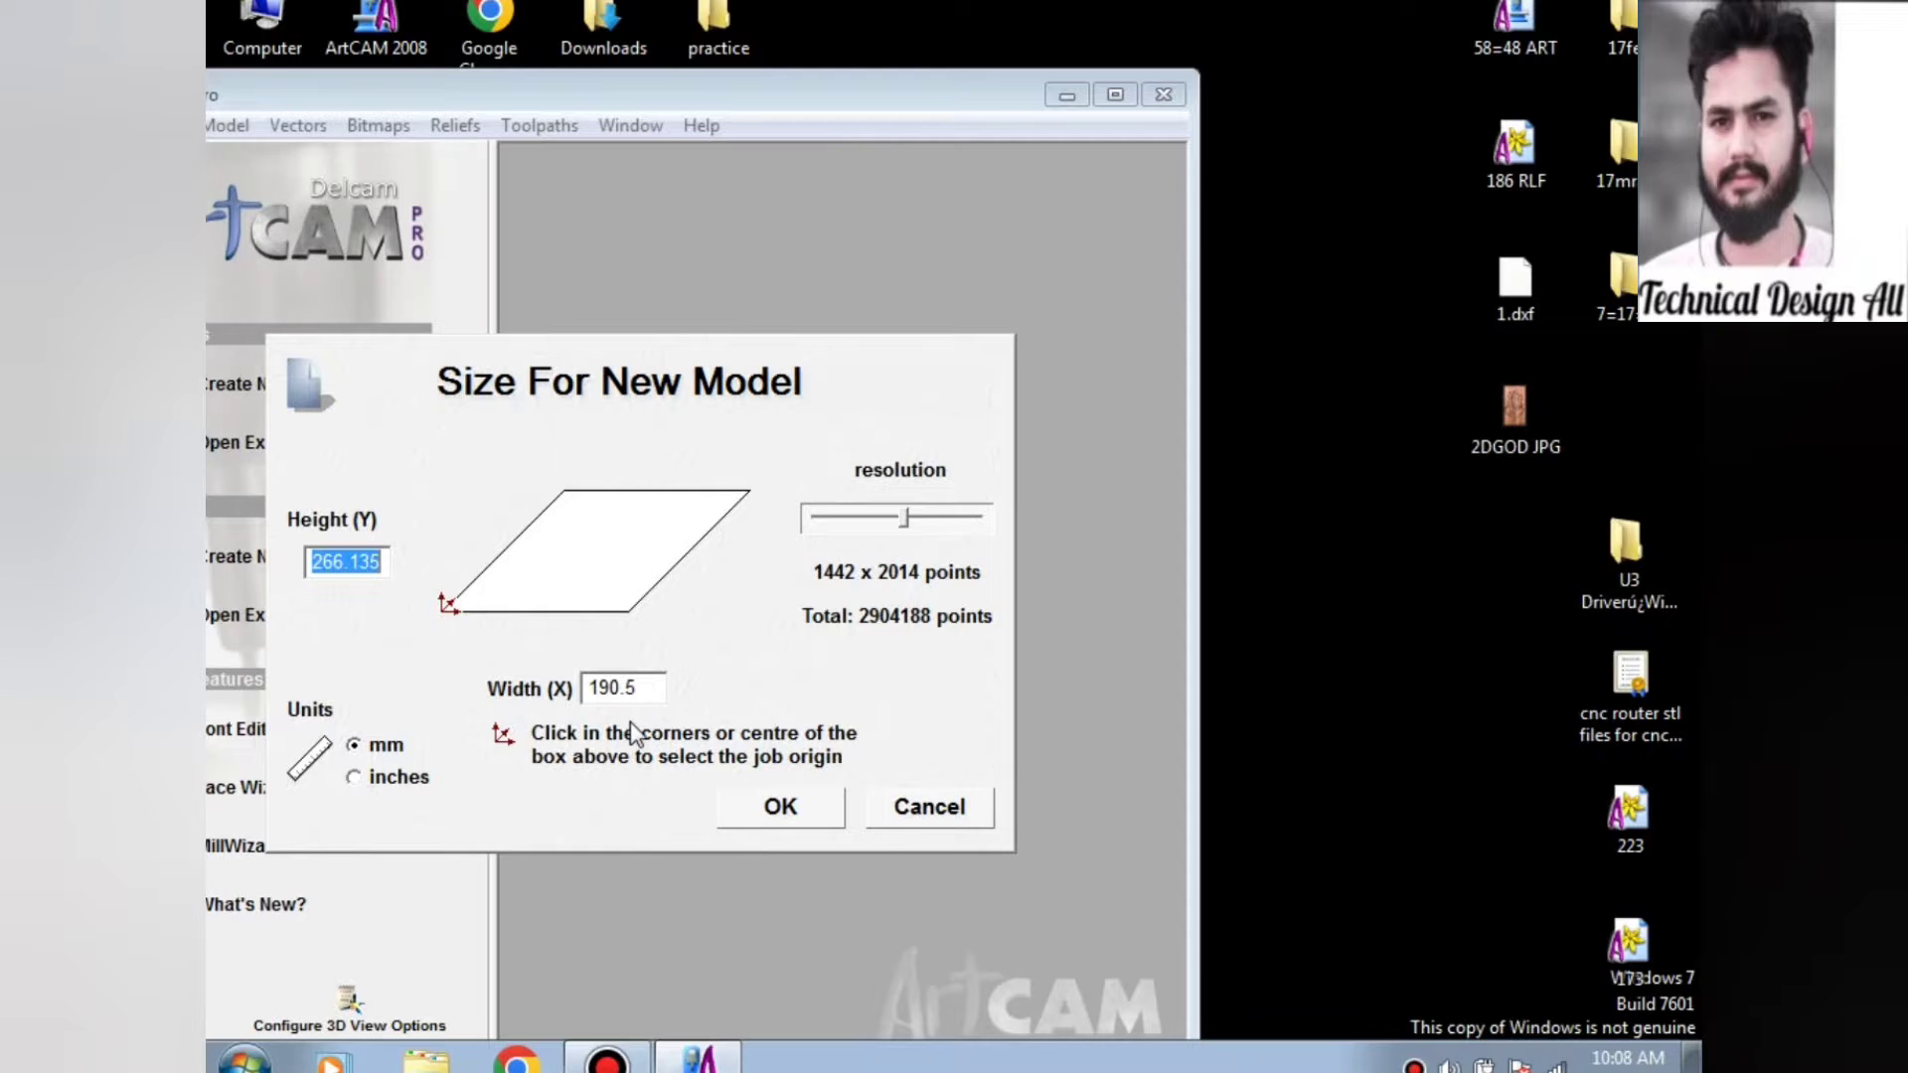
left_click(781, 825)
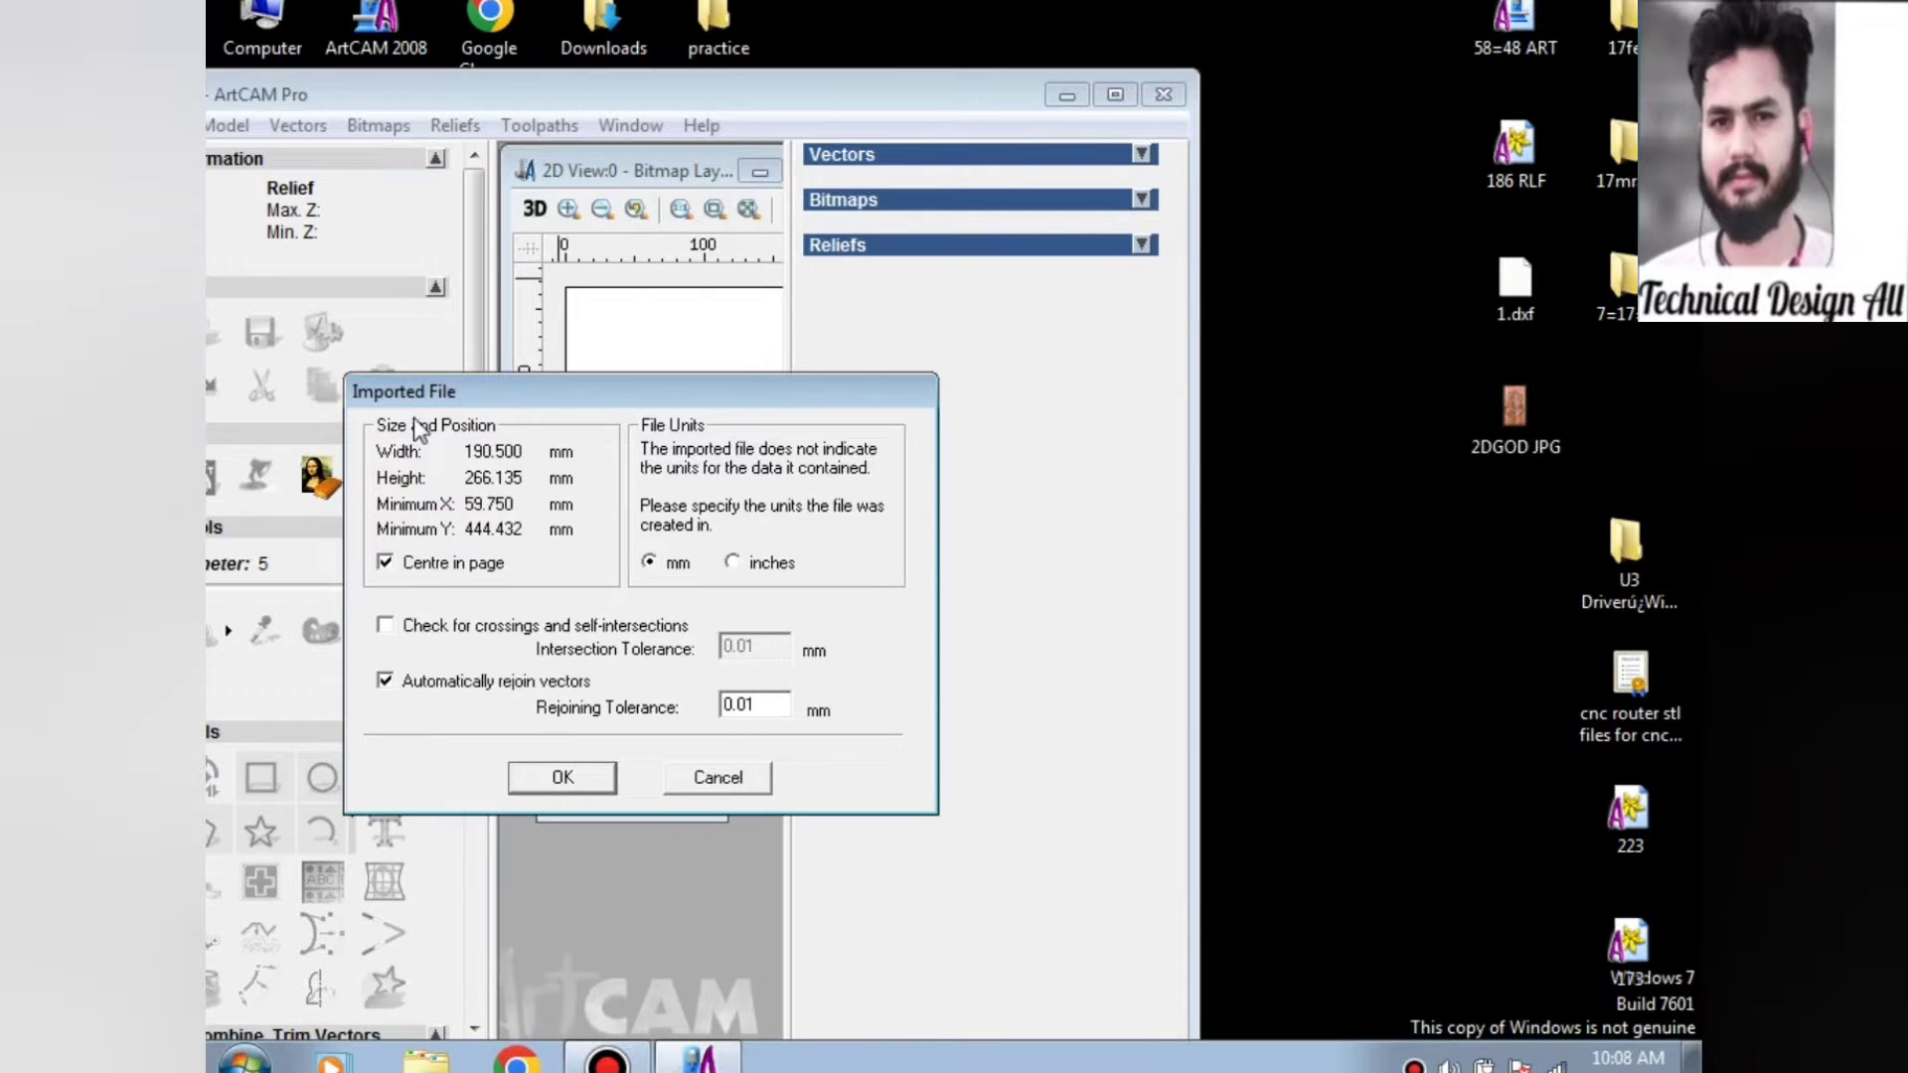
left_click(562, 779)
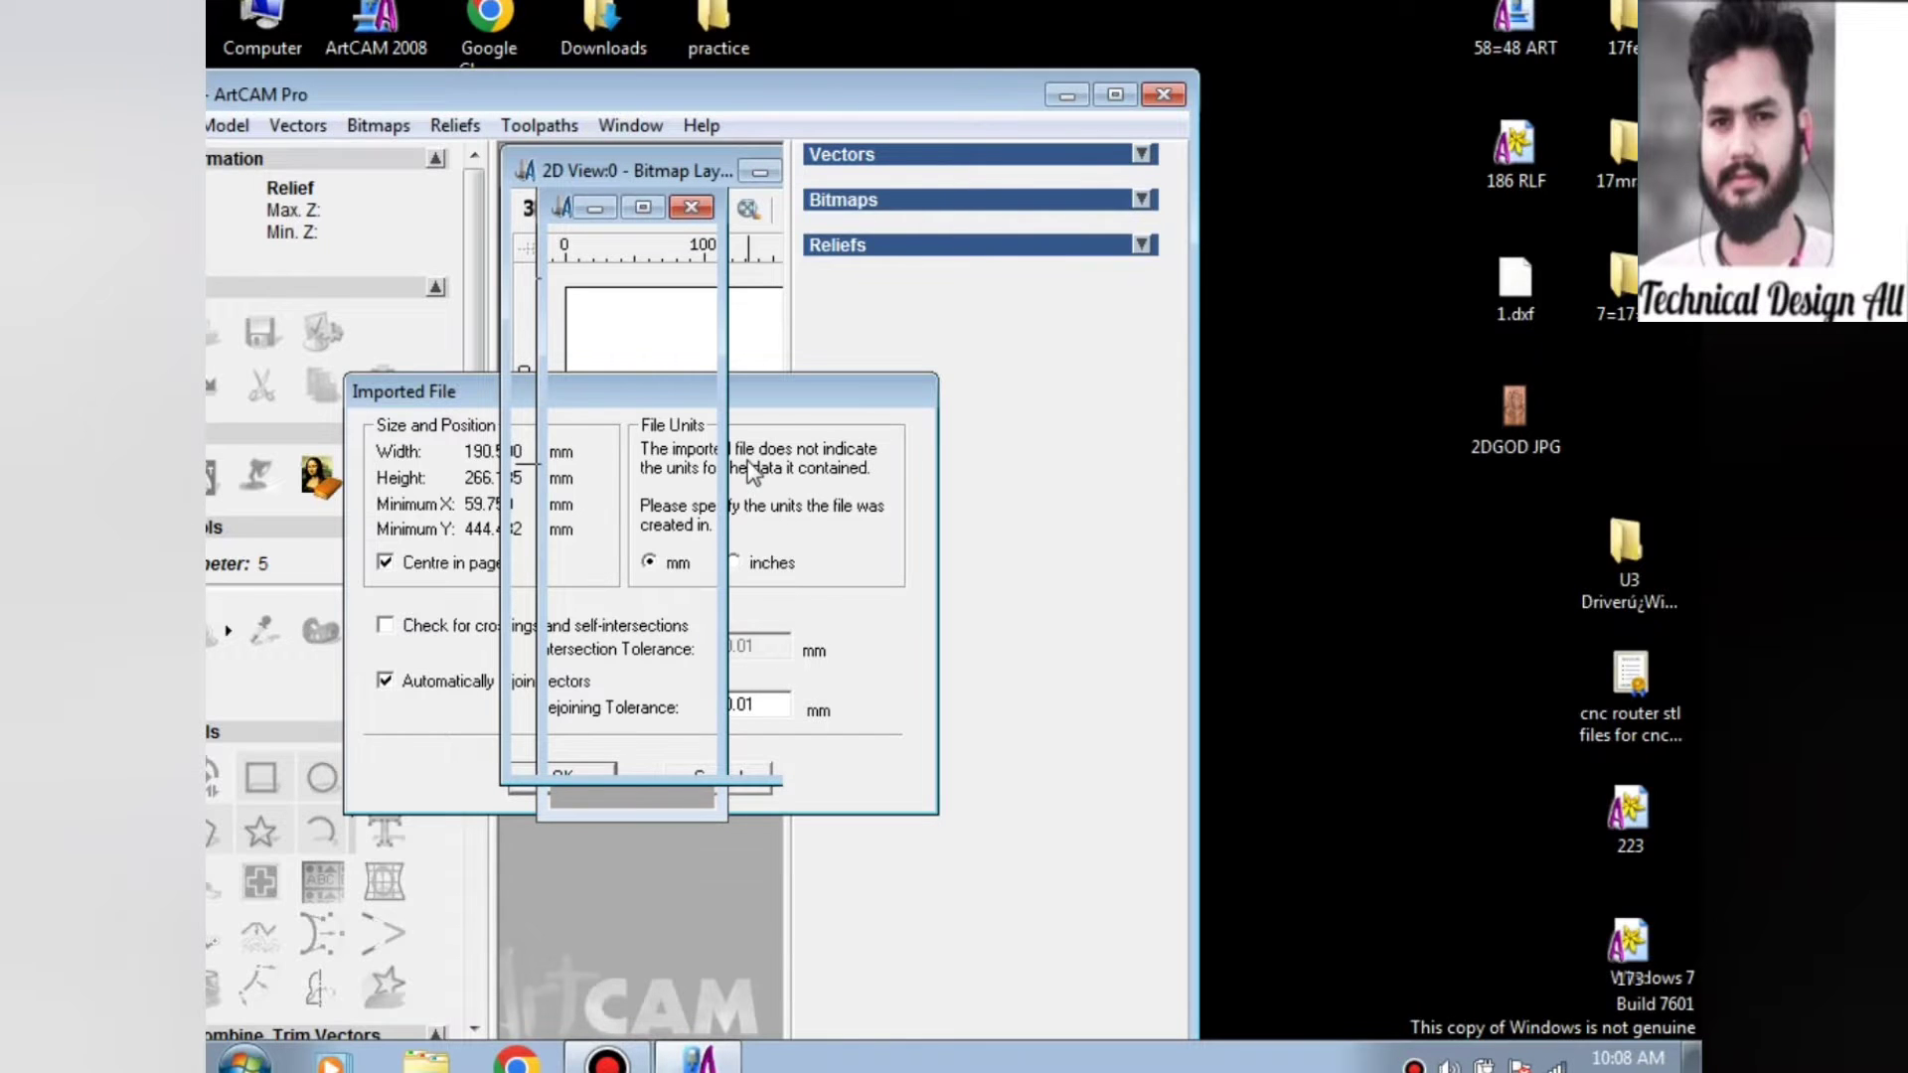
left_click(1116, 94)
left_click(920, 66)
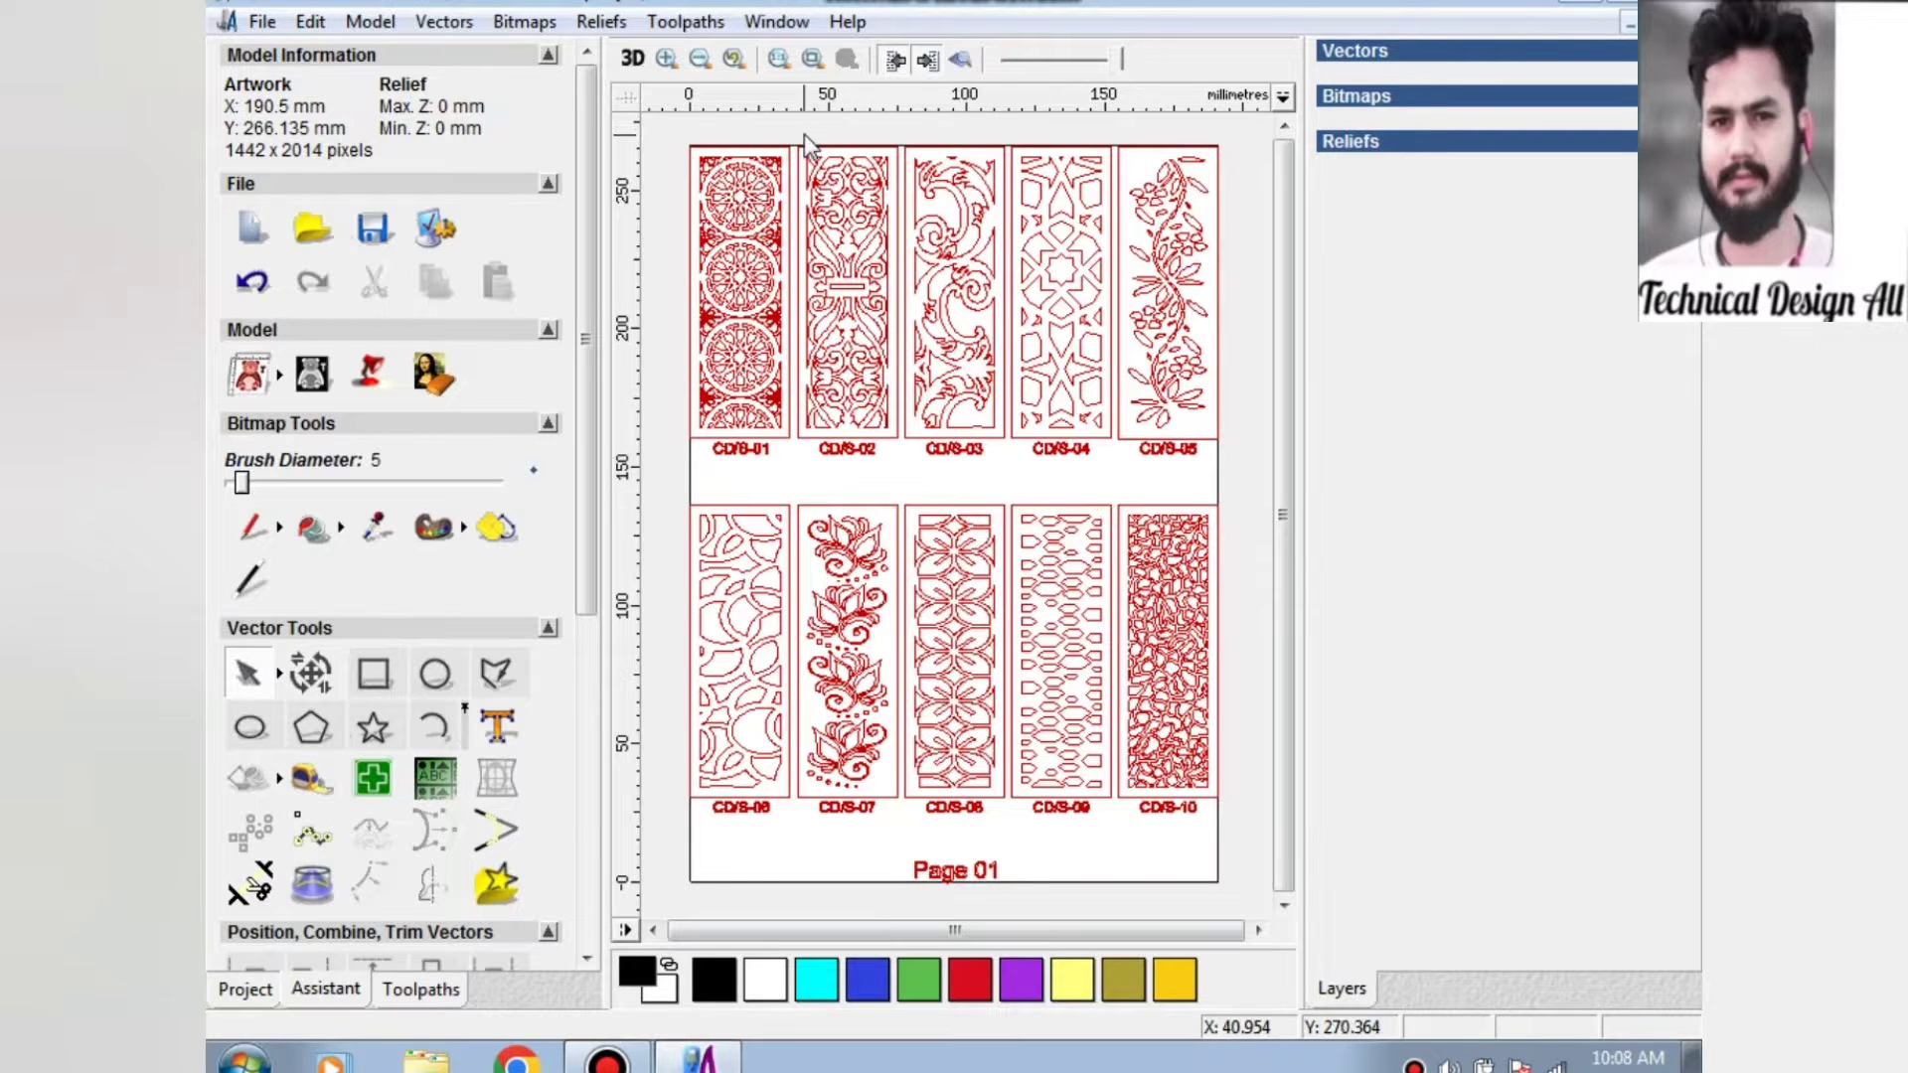
Select the vectors of the CD/S-02 pattern and copy them.
left_click_drag(805, 118, 899, 440)
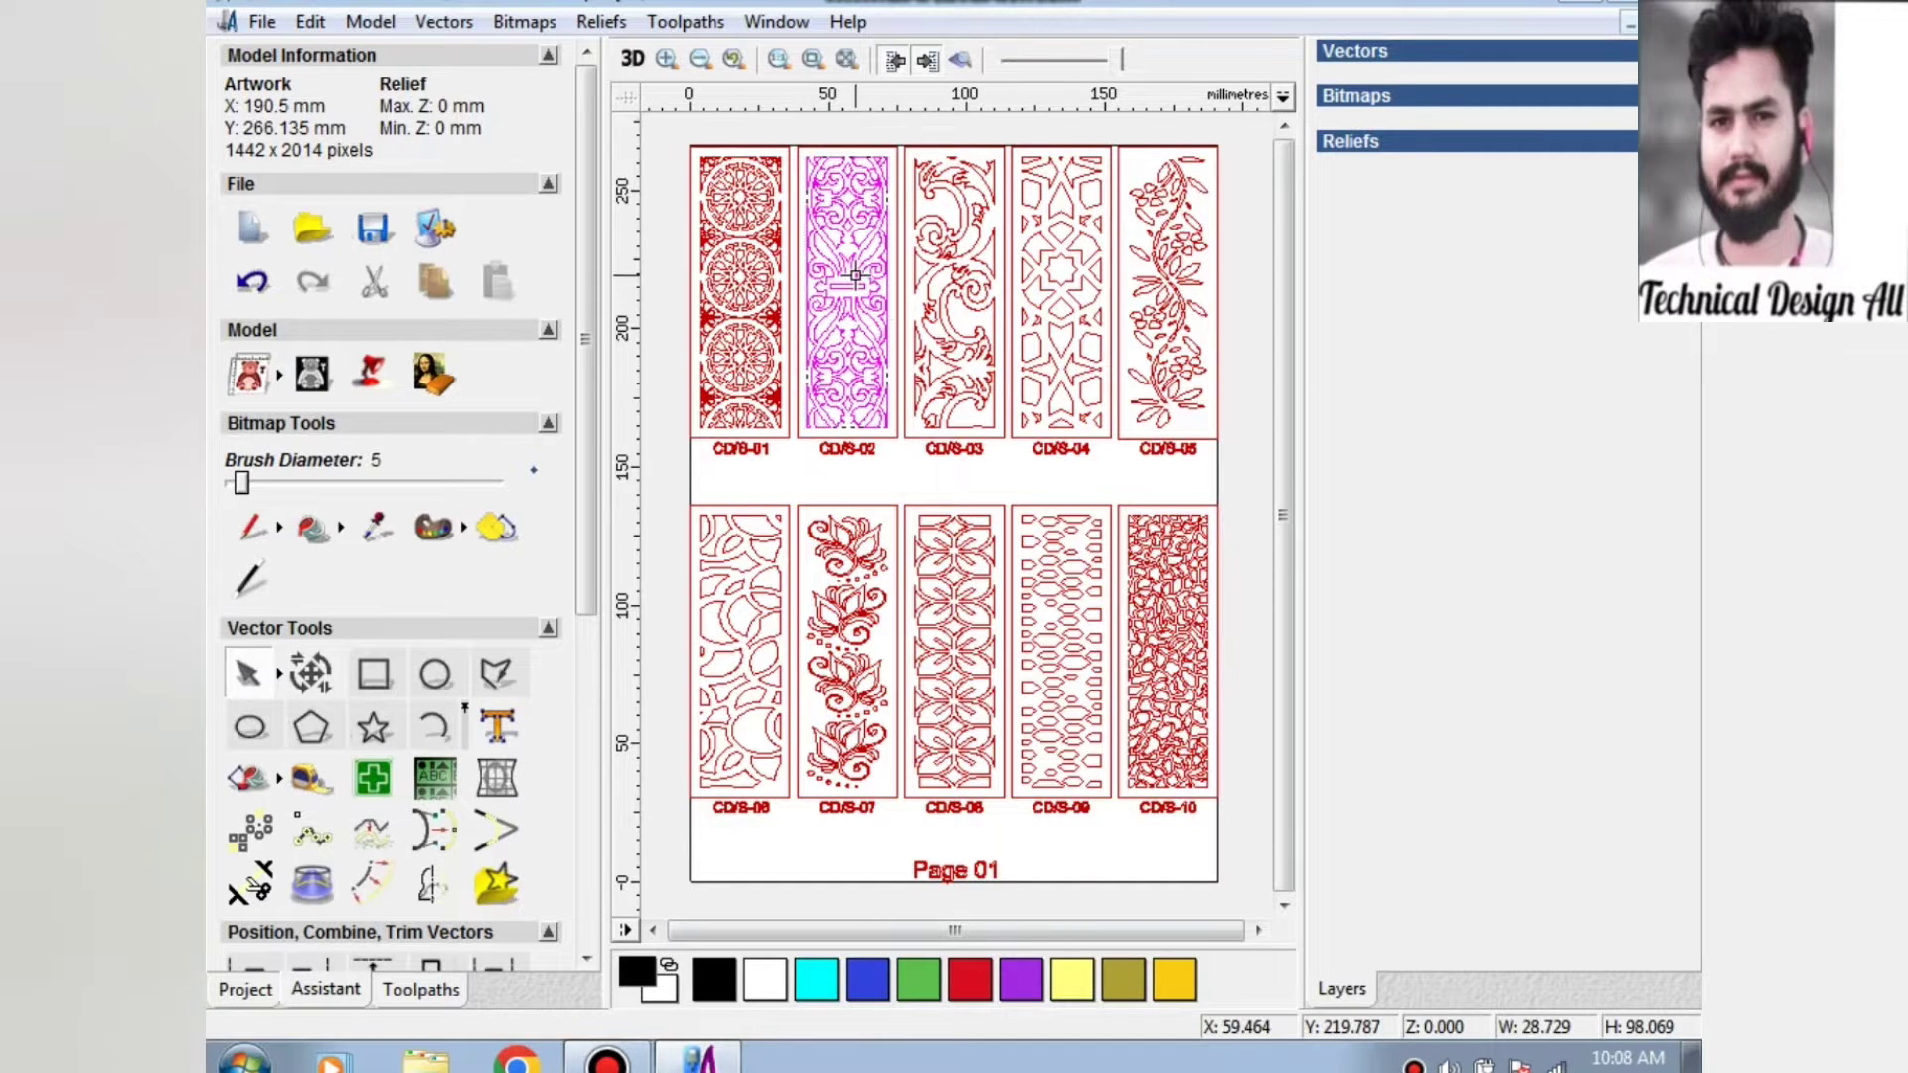
right_click(861, 287)
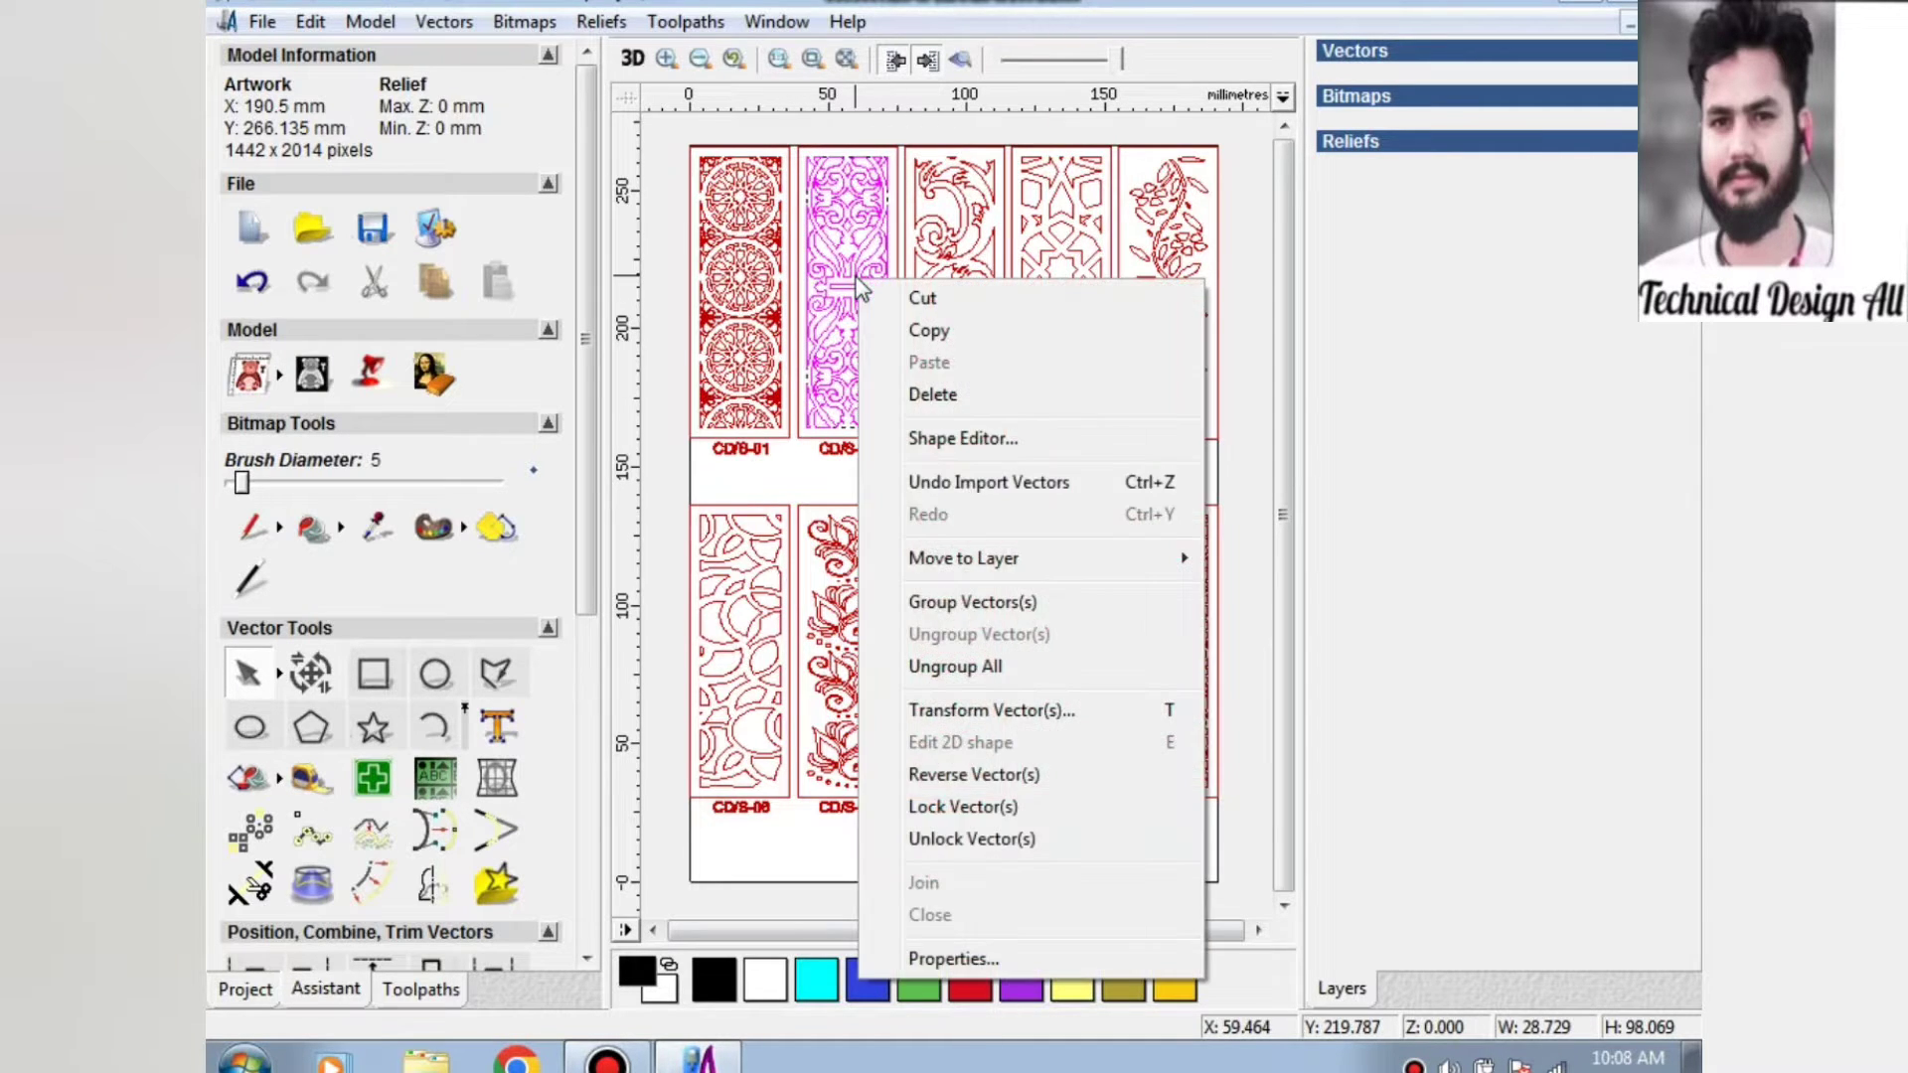
left_click(899, 336)
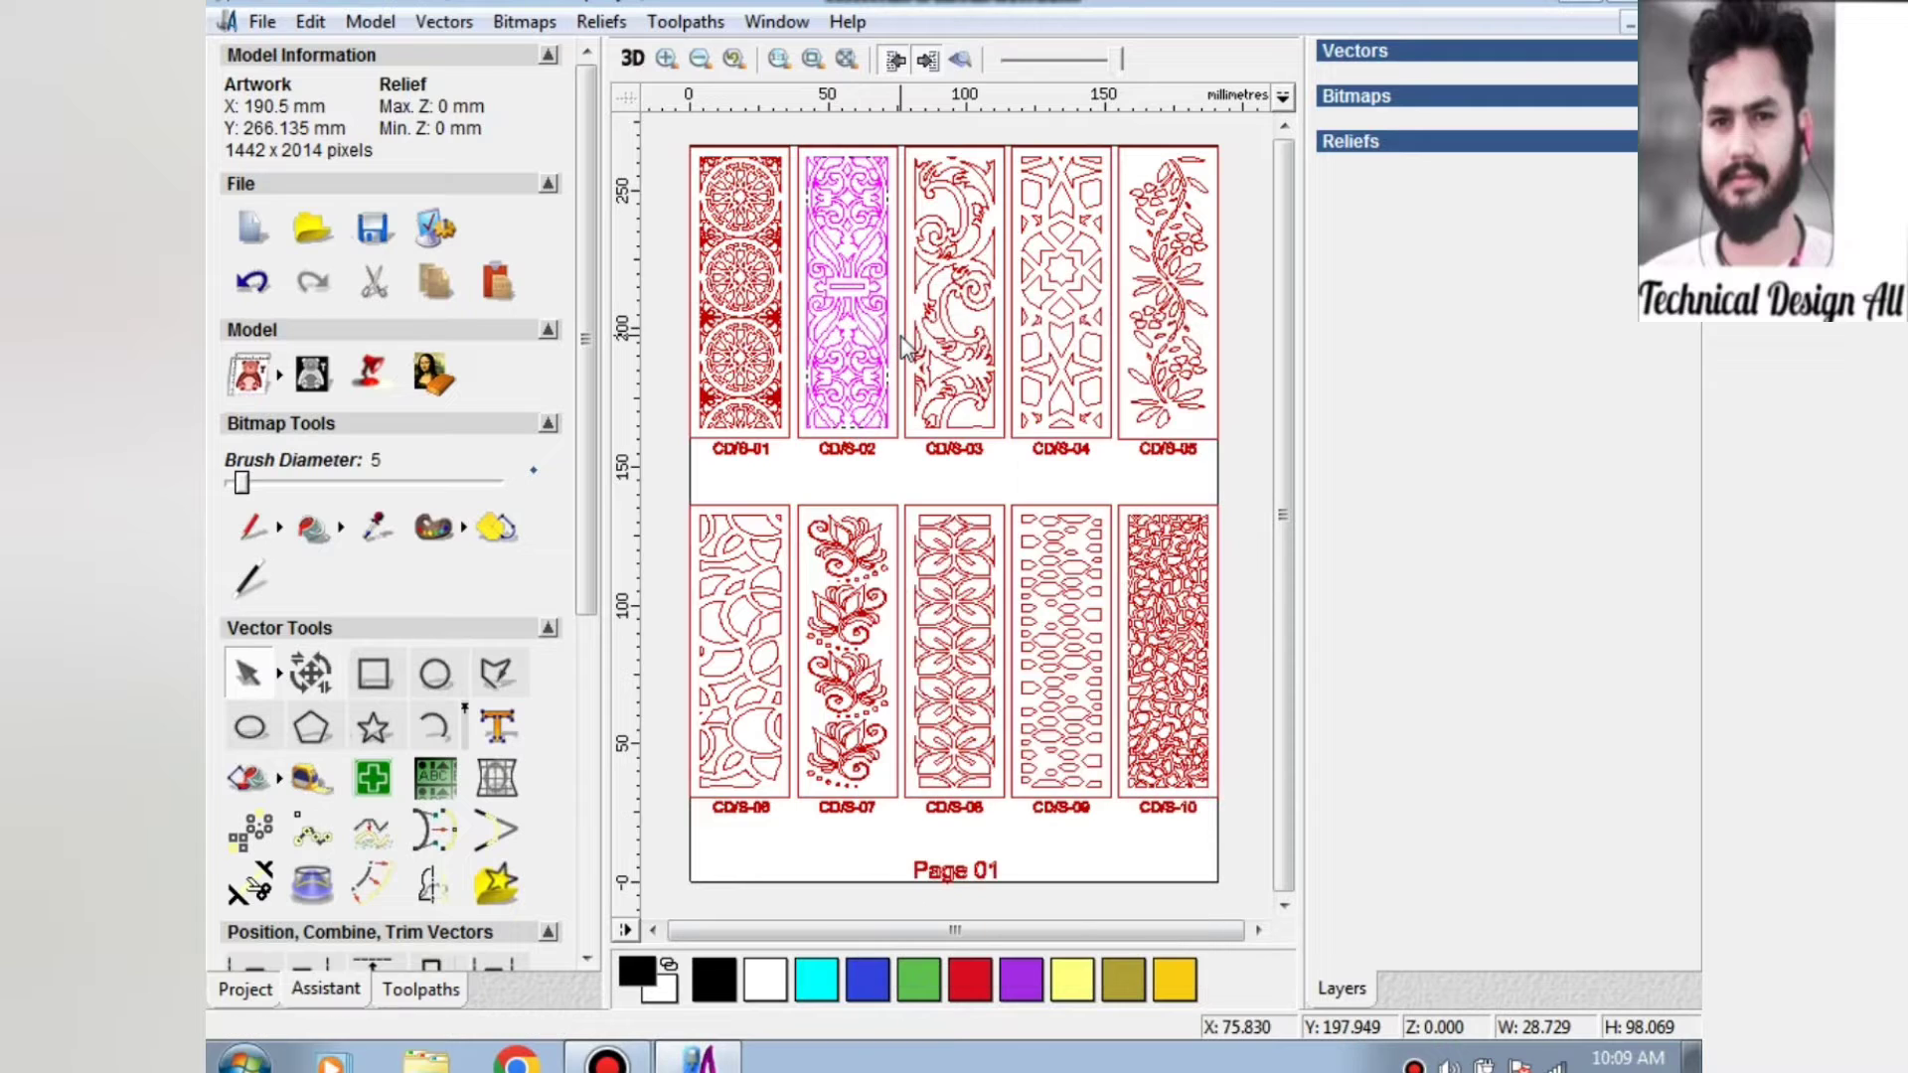
Start a new model, set its units to inches and its height to 72 inches.
left_click(261, 21)
mouse_move(308, 56)
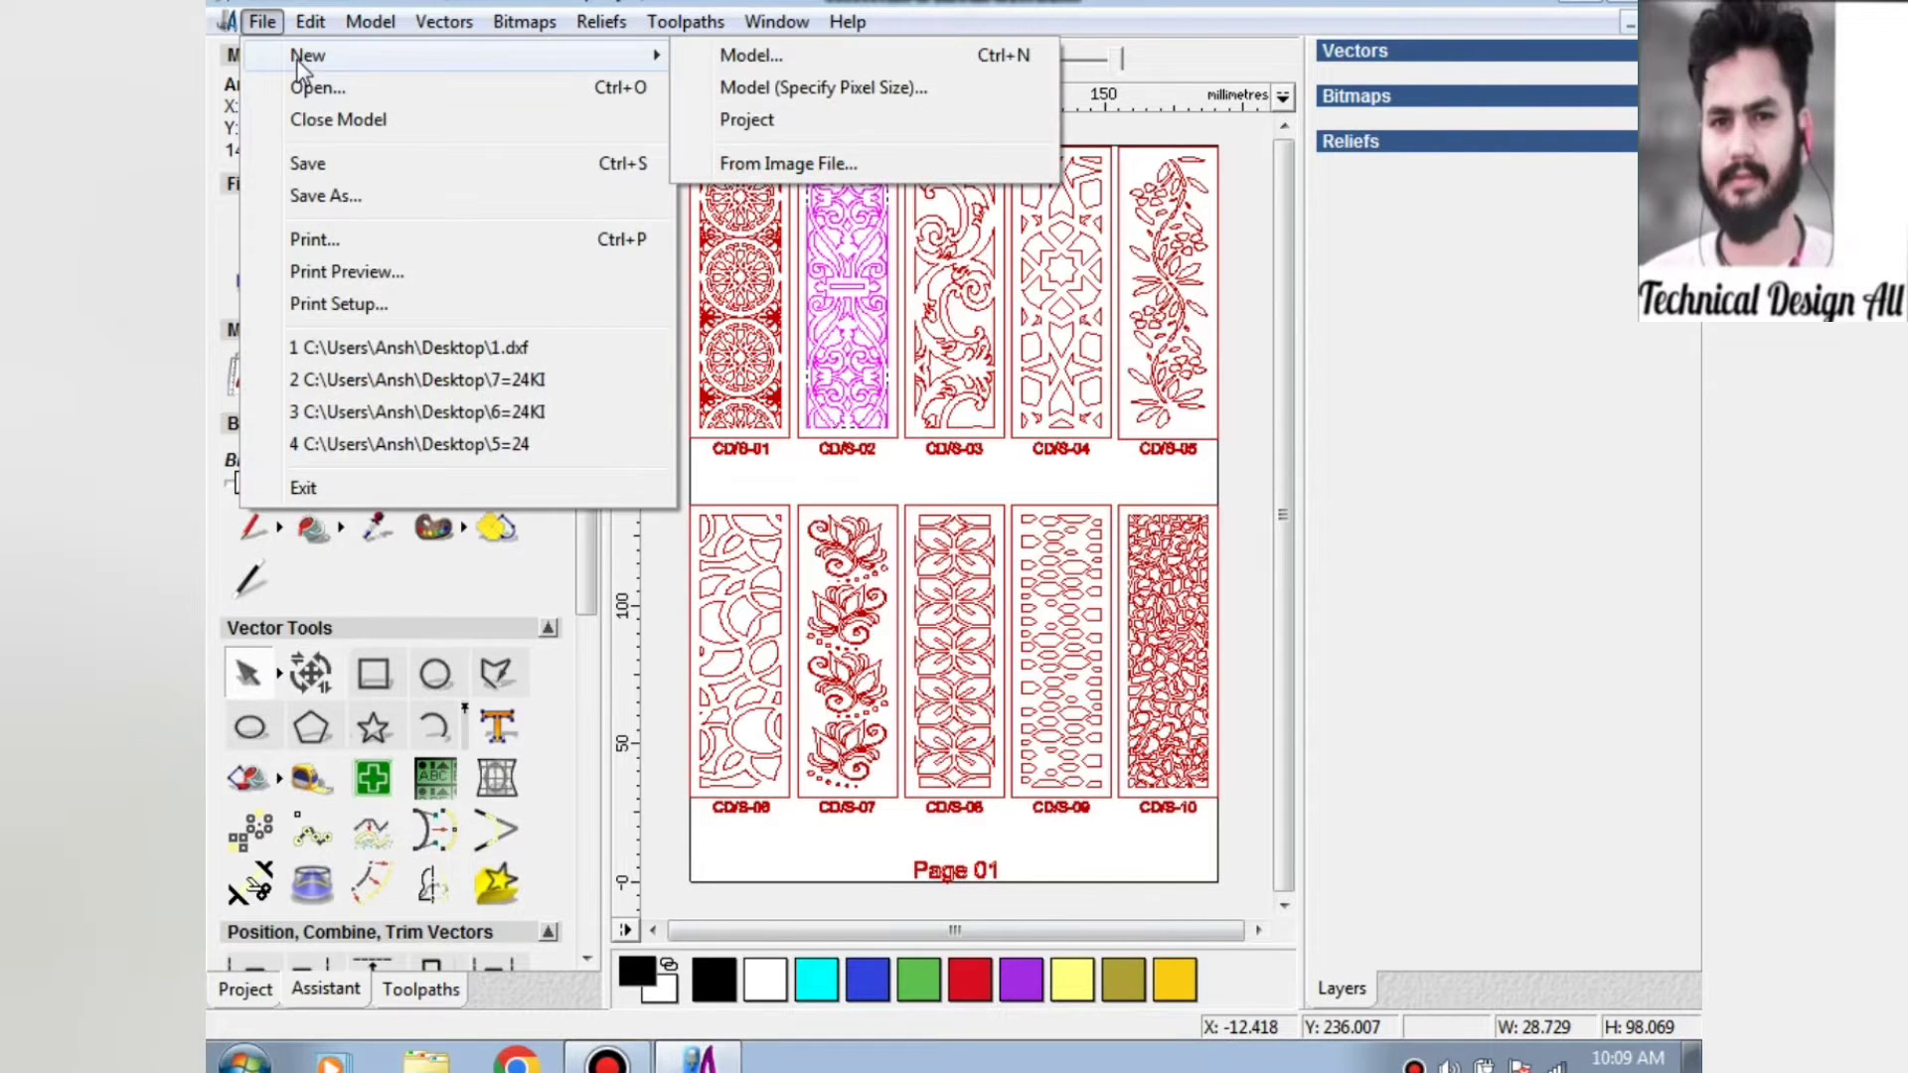
left_click(741, 57)
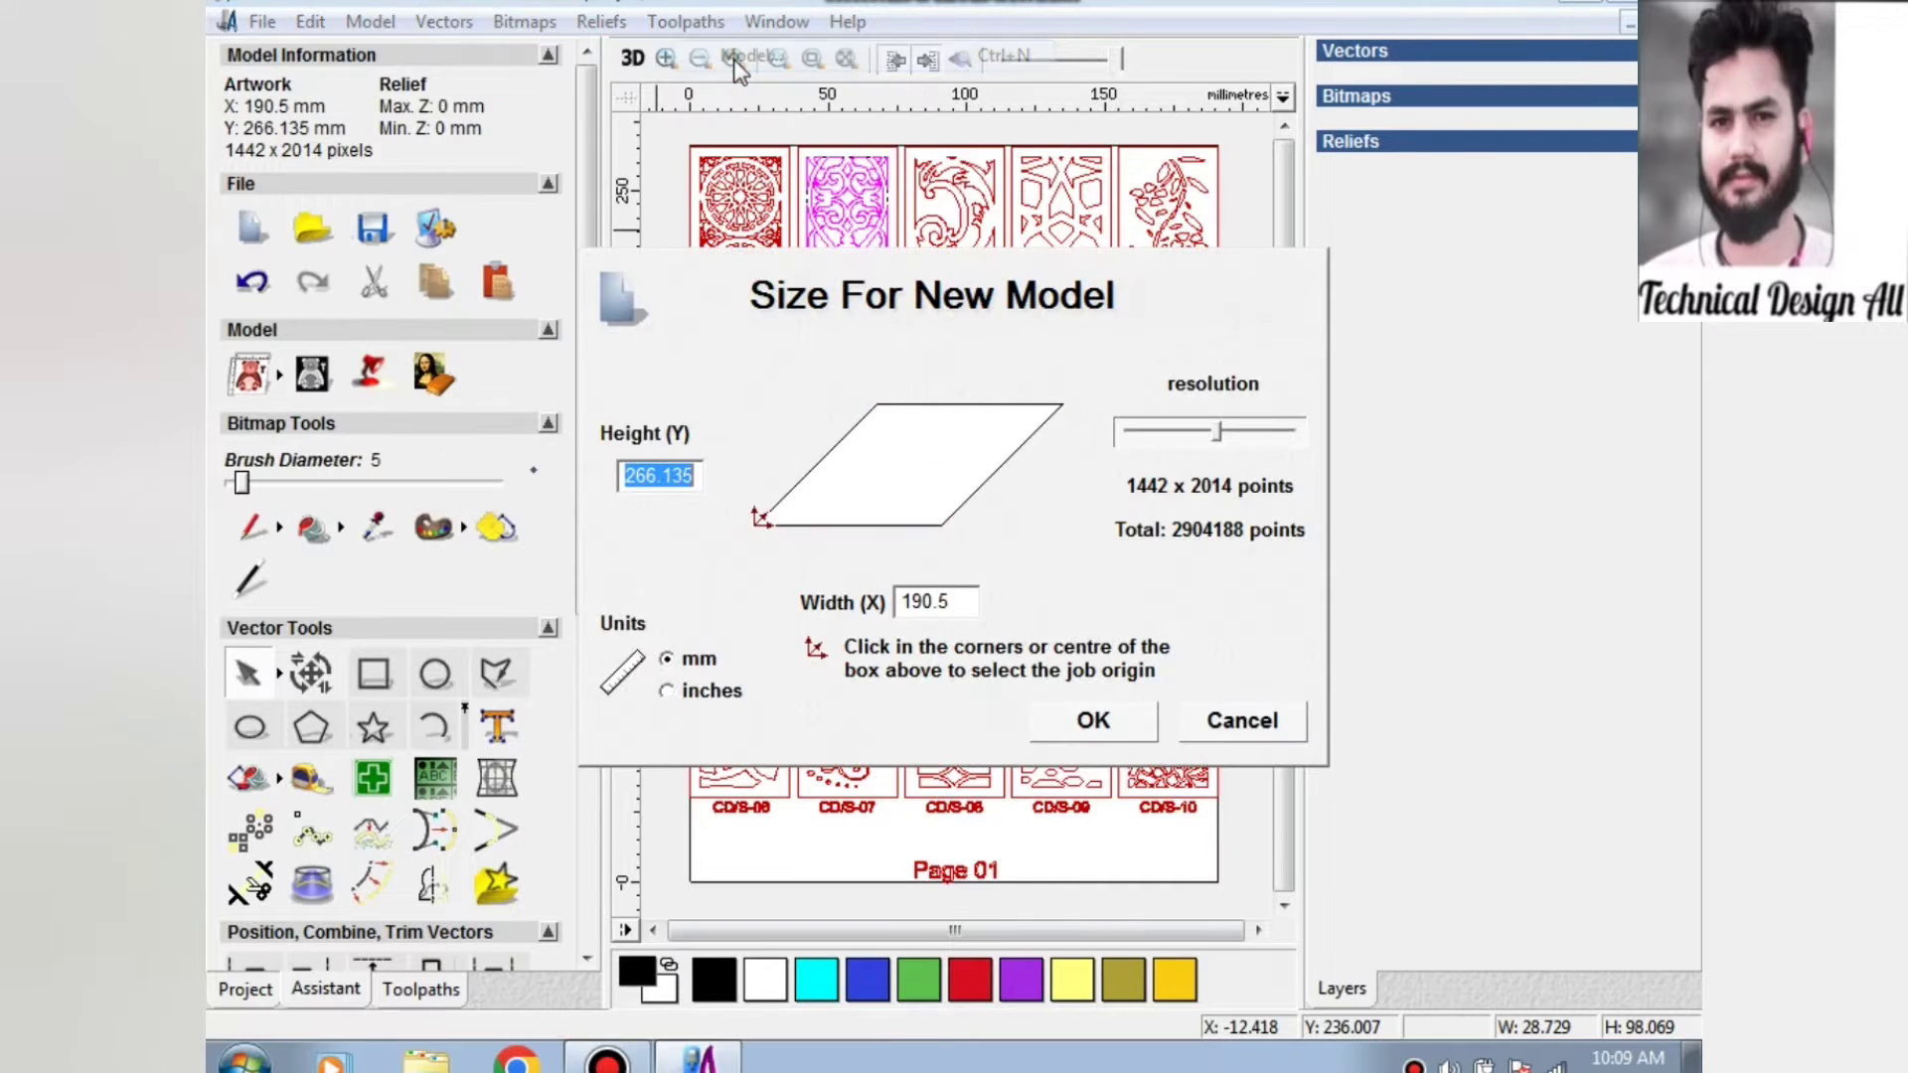
left_click(666, 691)
double_click(690, 476)
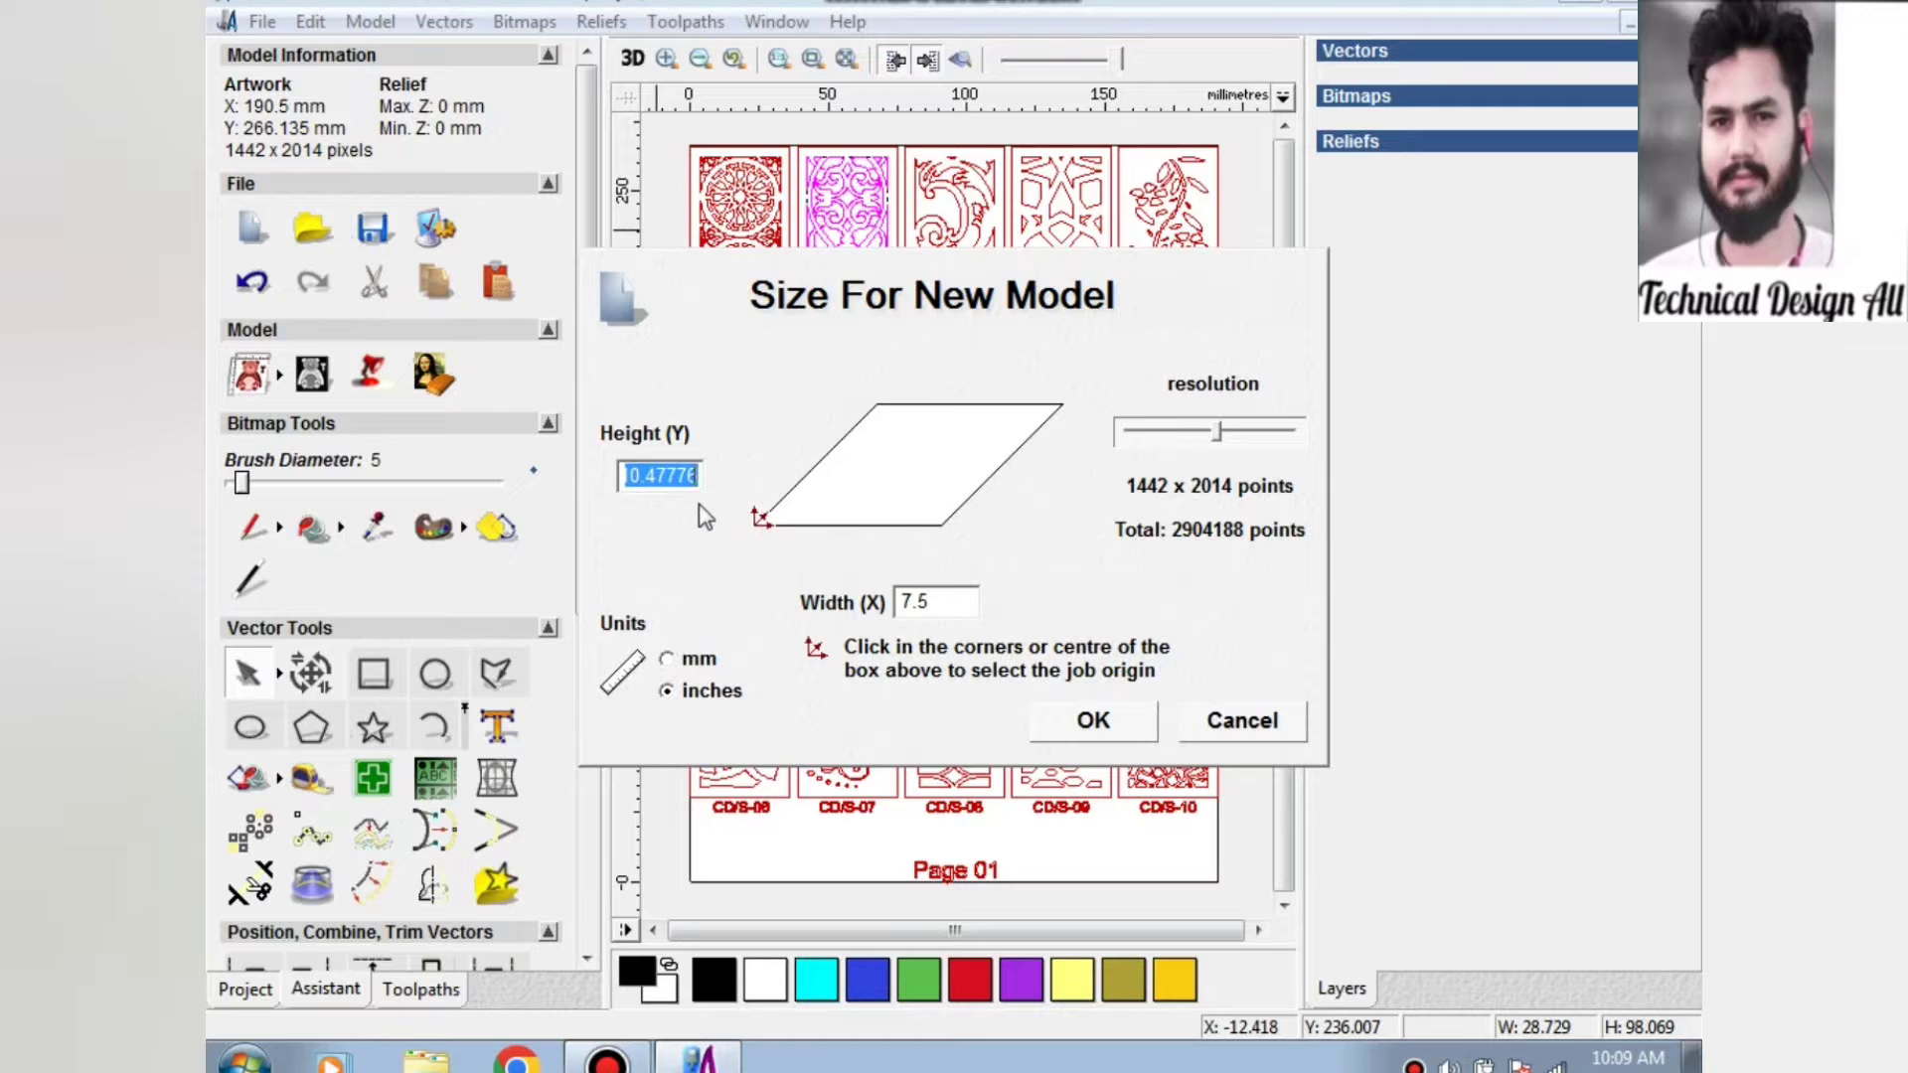
left_click(698, 661)
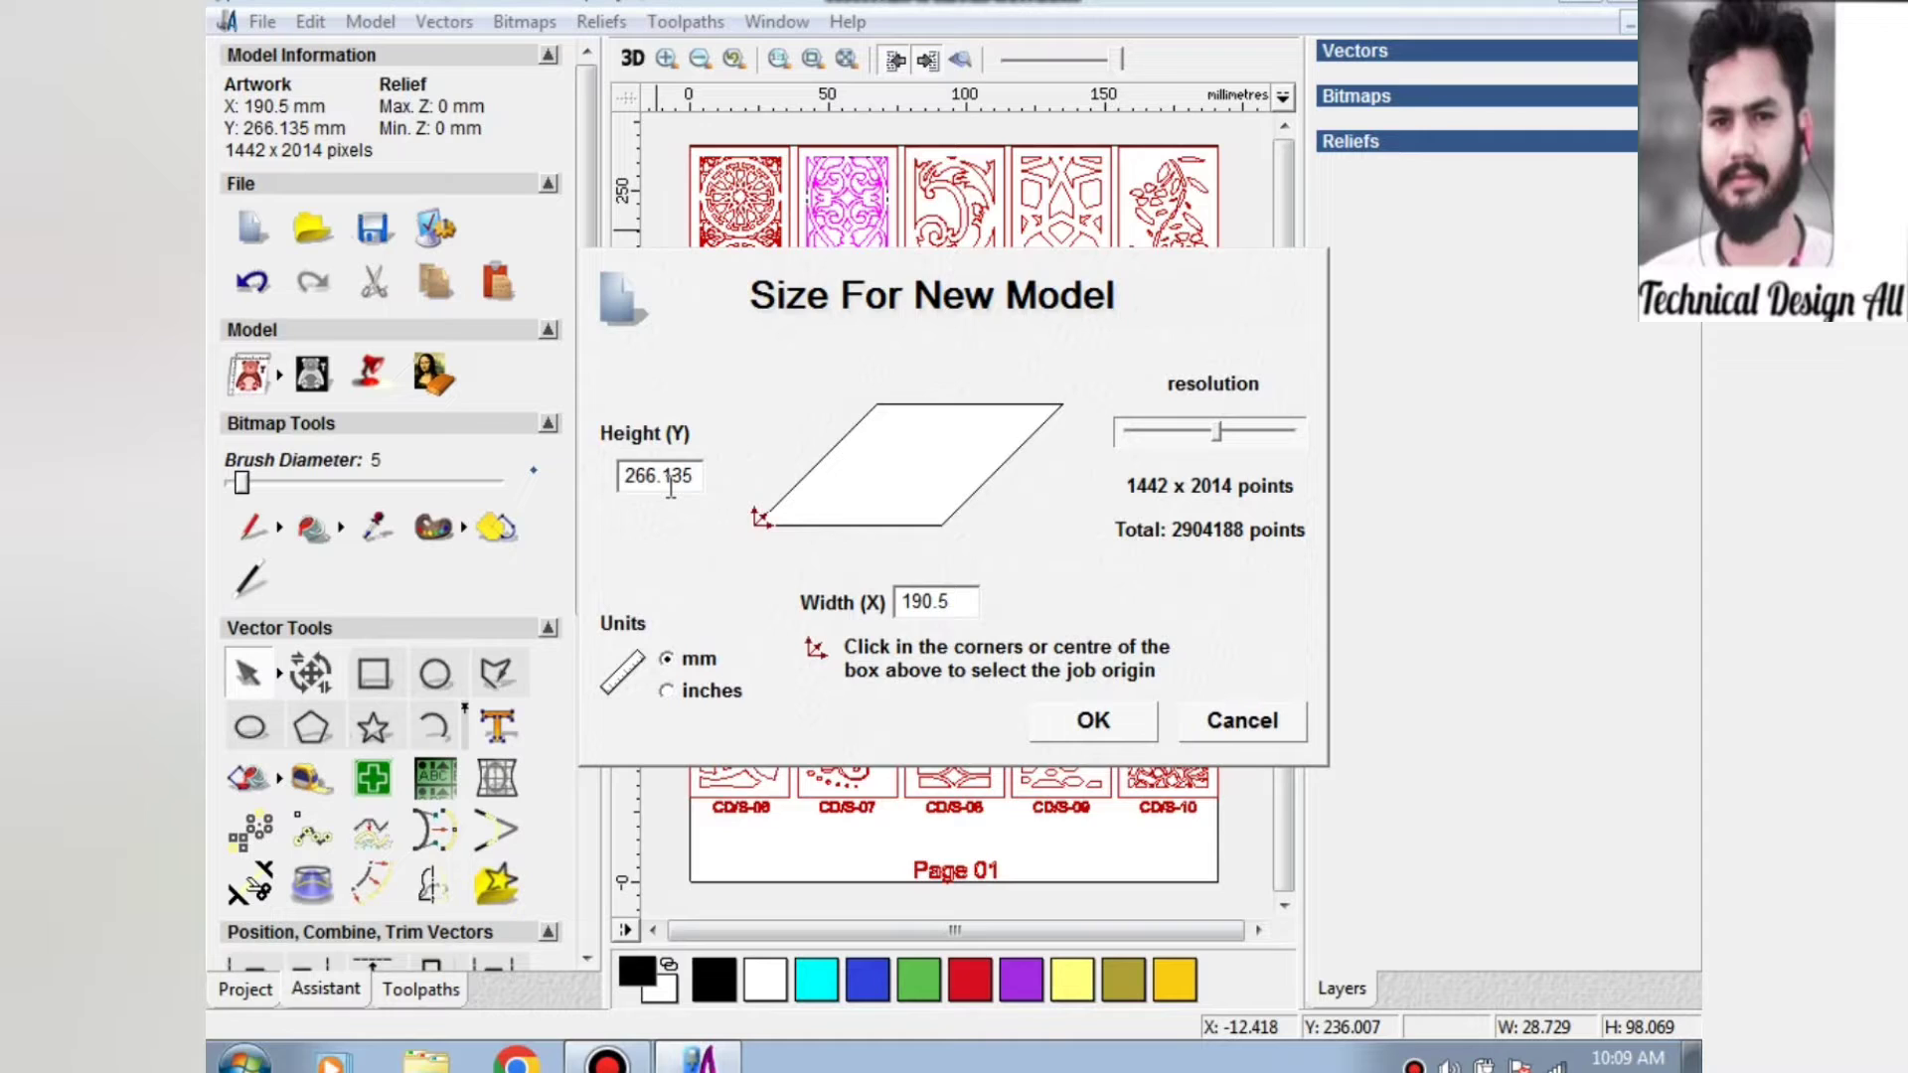
left_click(684, 692)
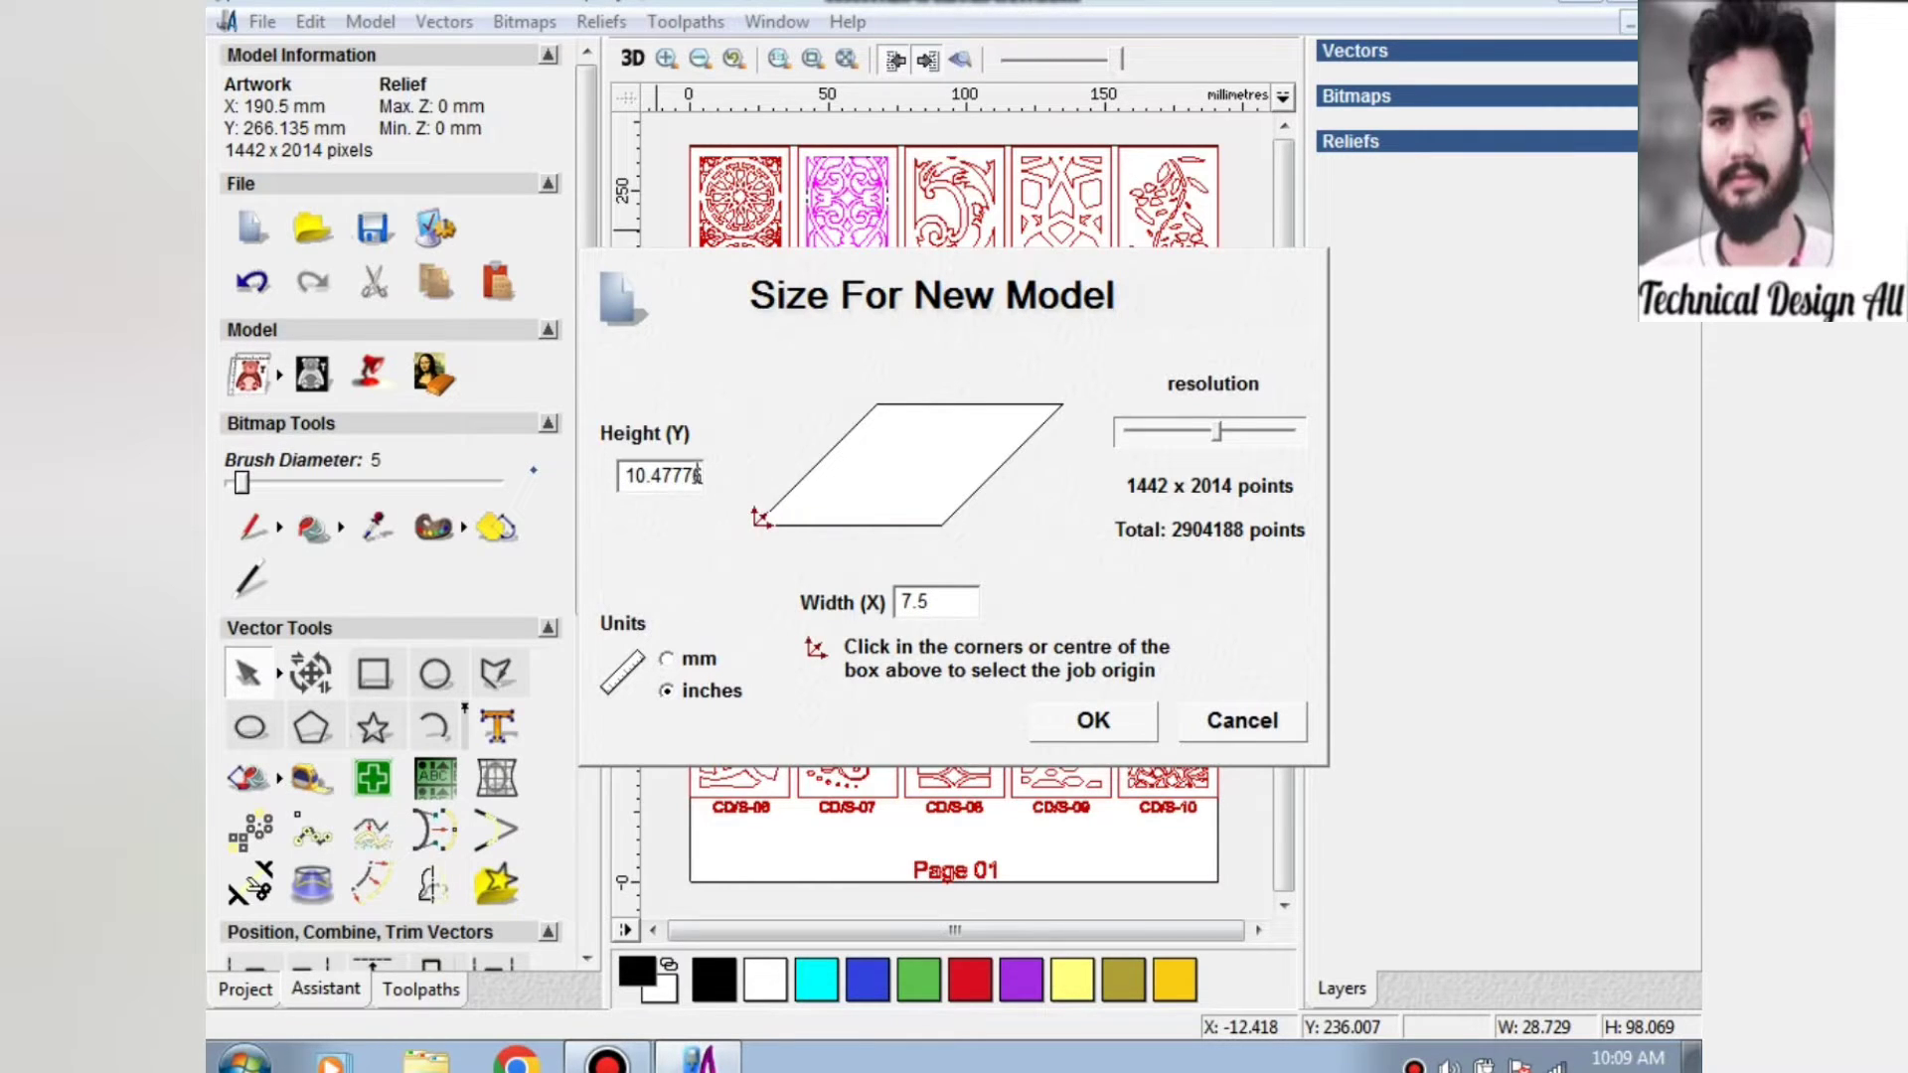
double_click(698, 475)
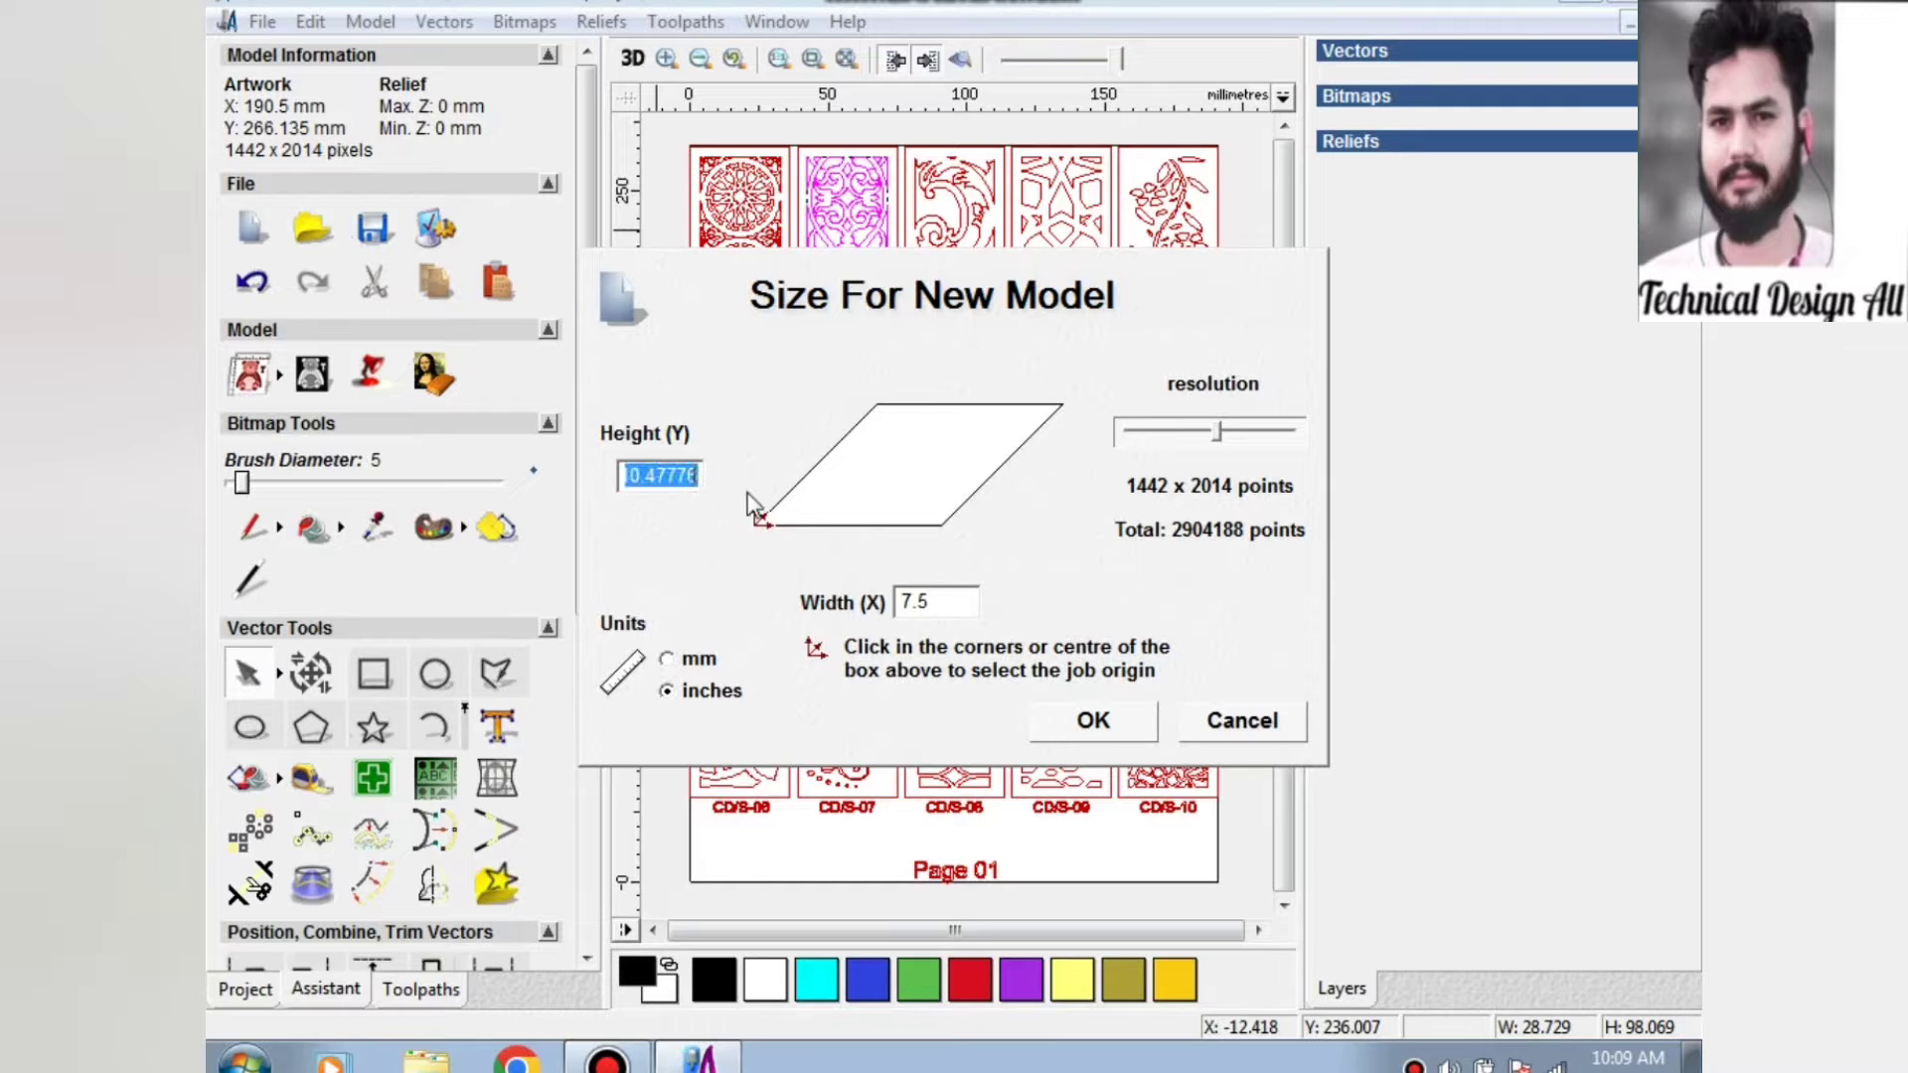
type("72")
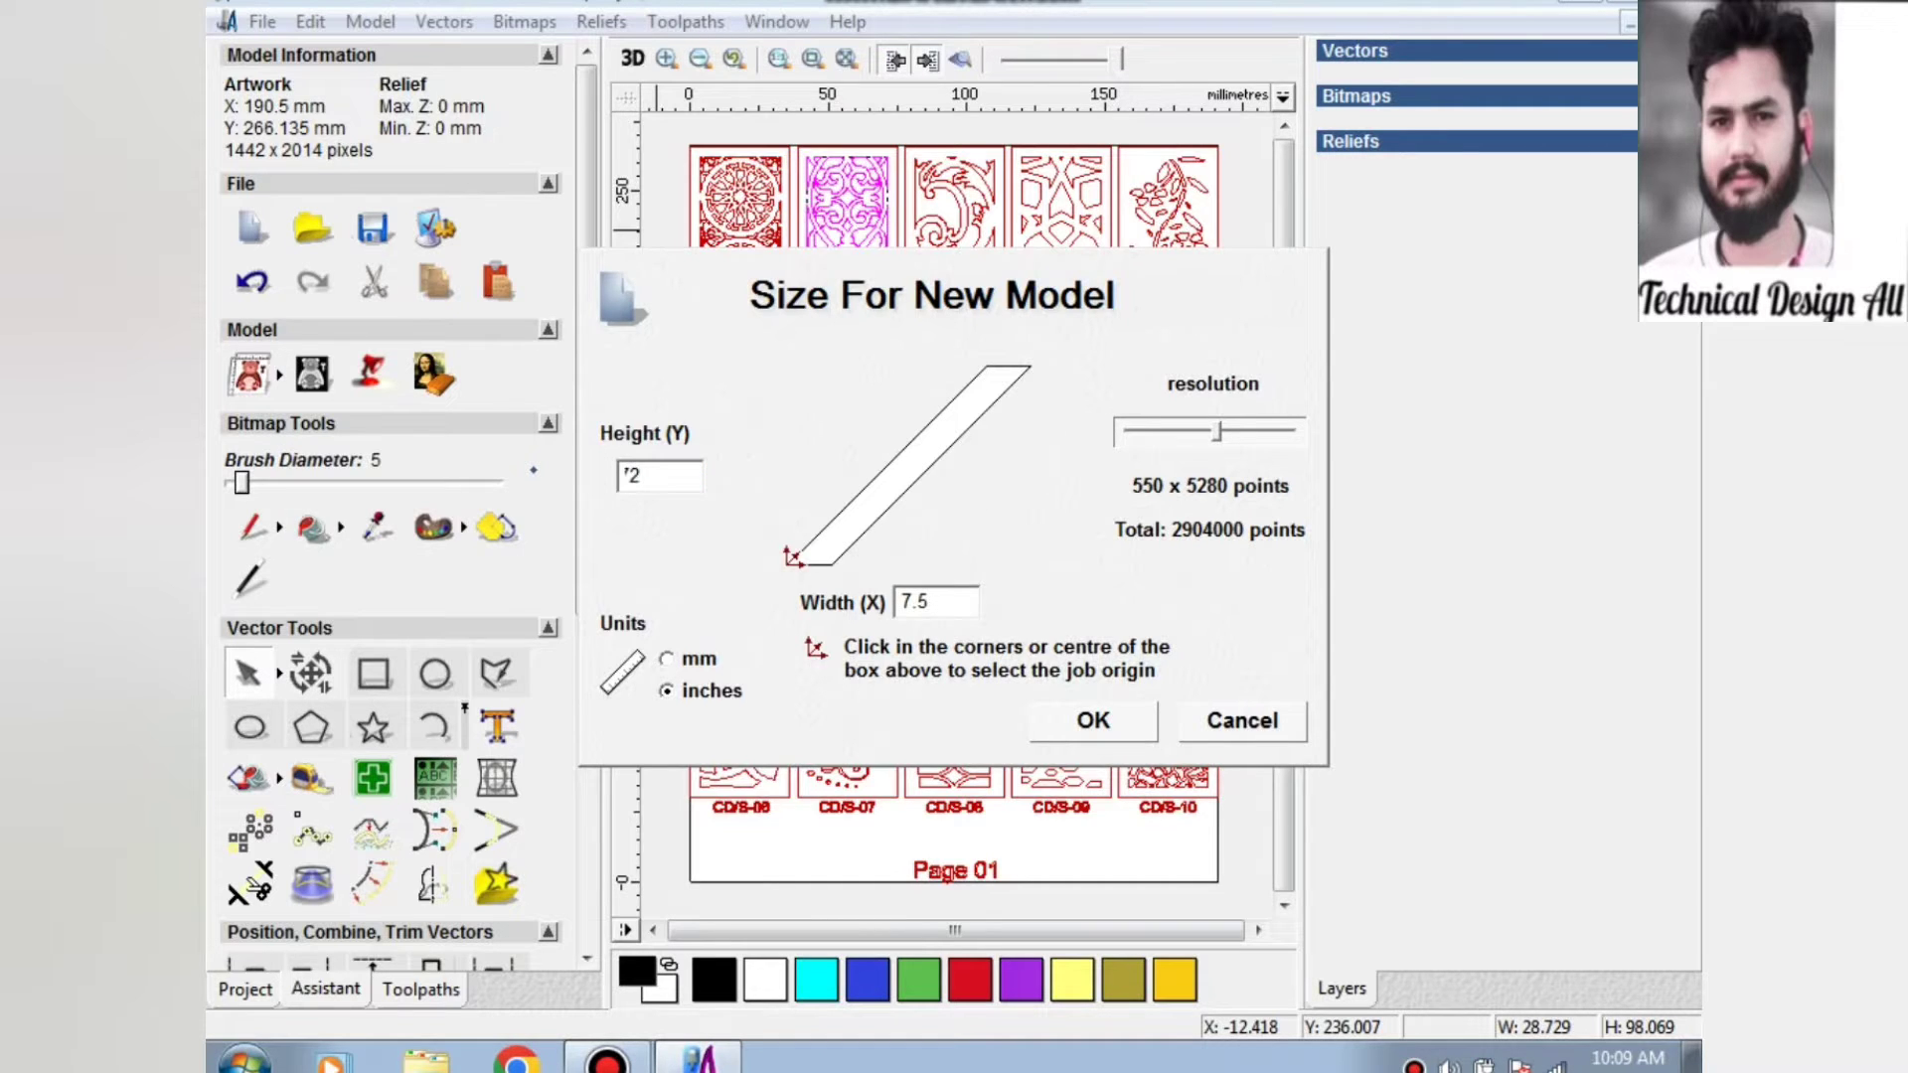
Set the new model's width to 12 inches, switch its units to mm, and create it with the 2D view maximized.
double_click(935, 601)
type("12")
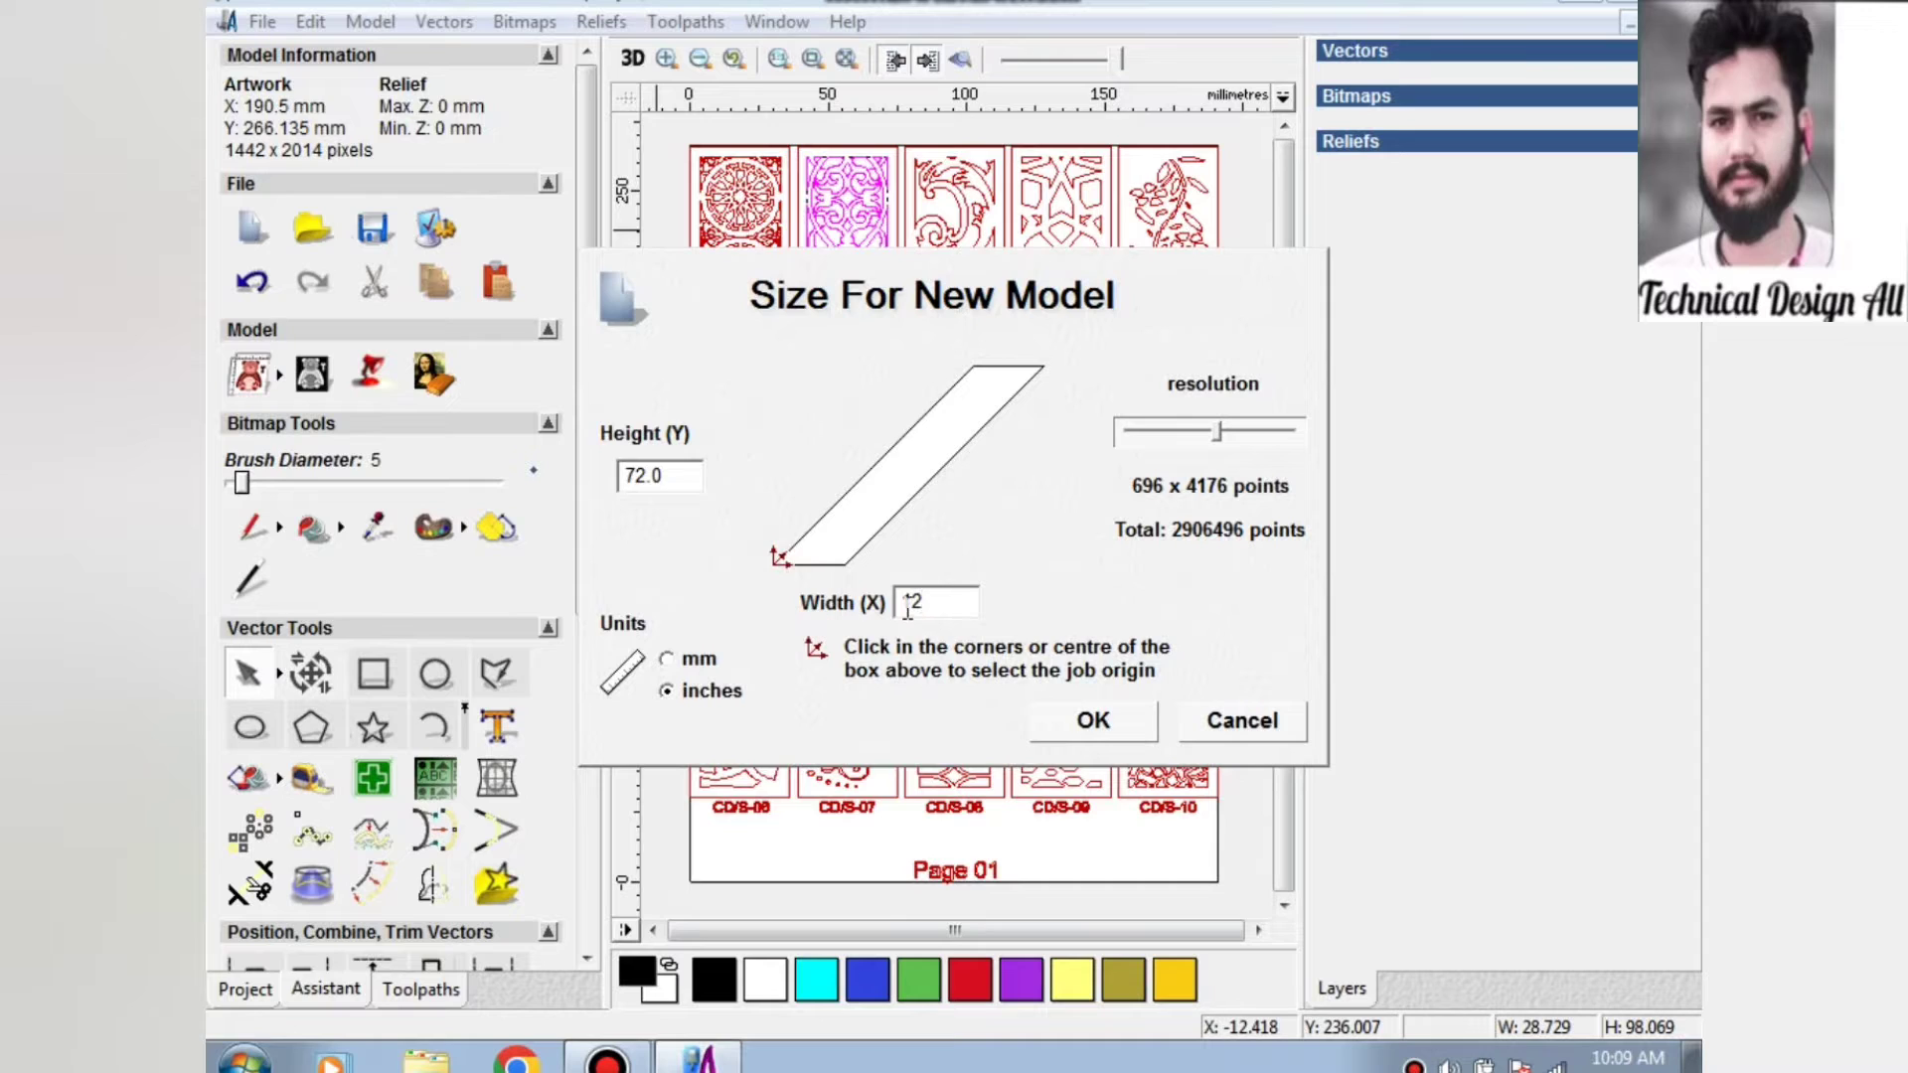
left_click(668, 659)
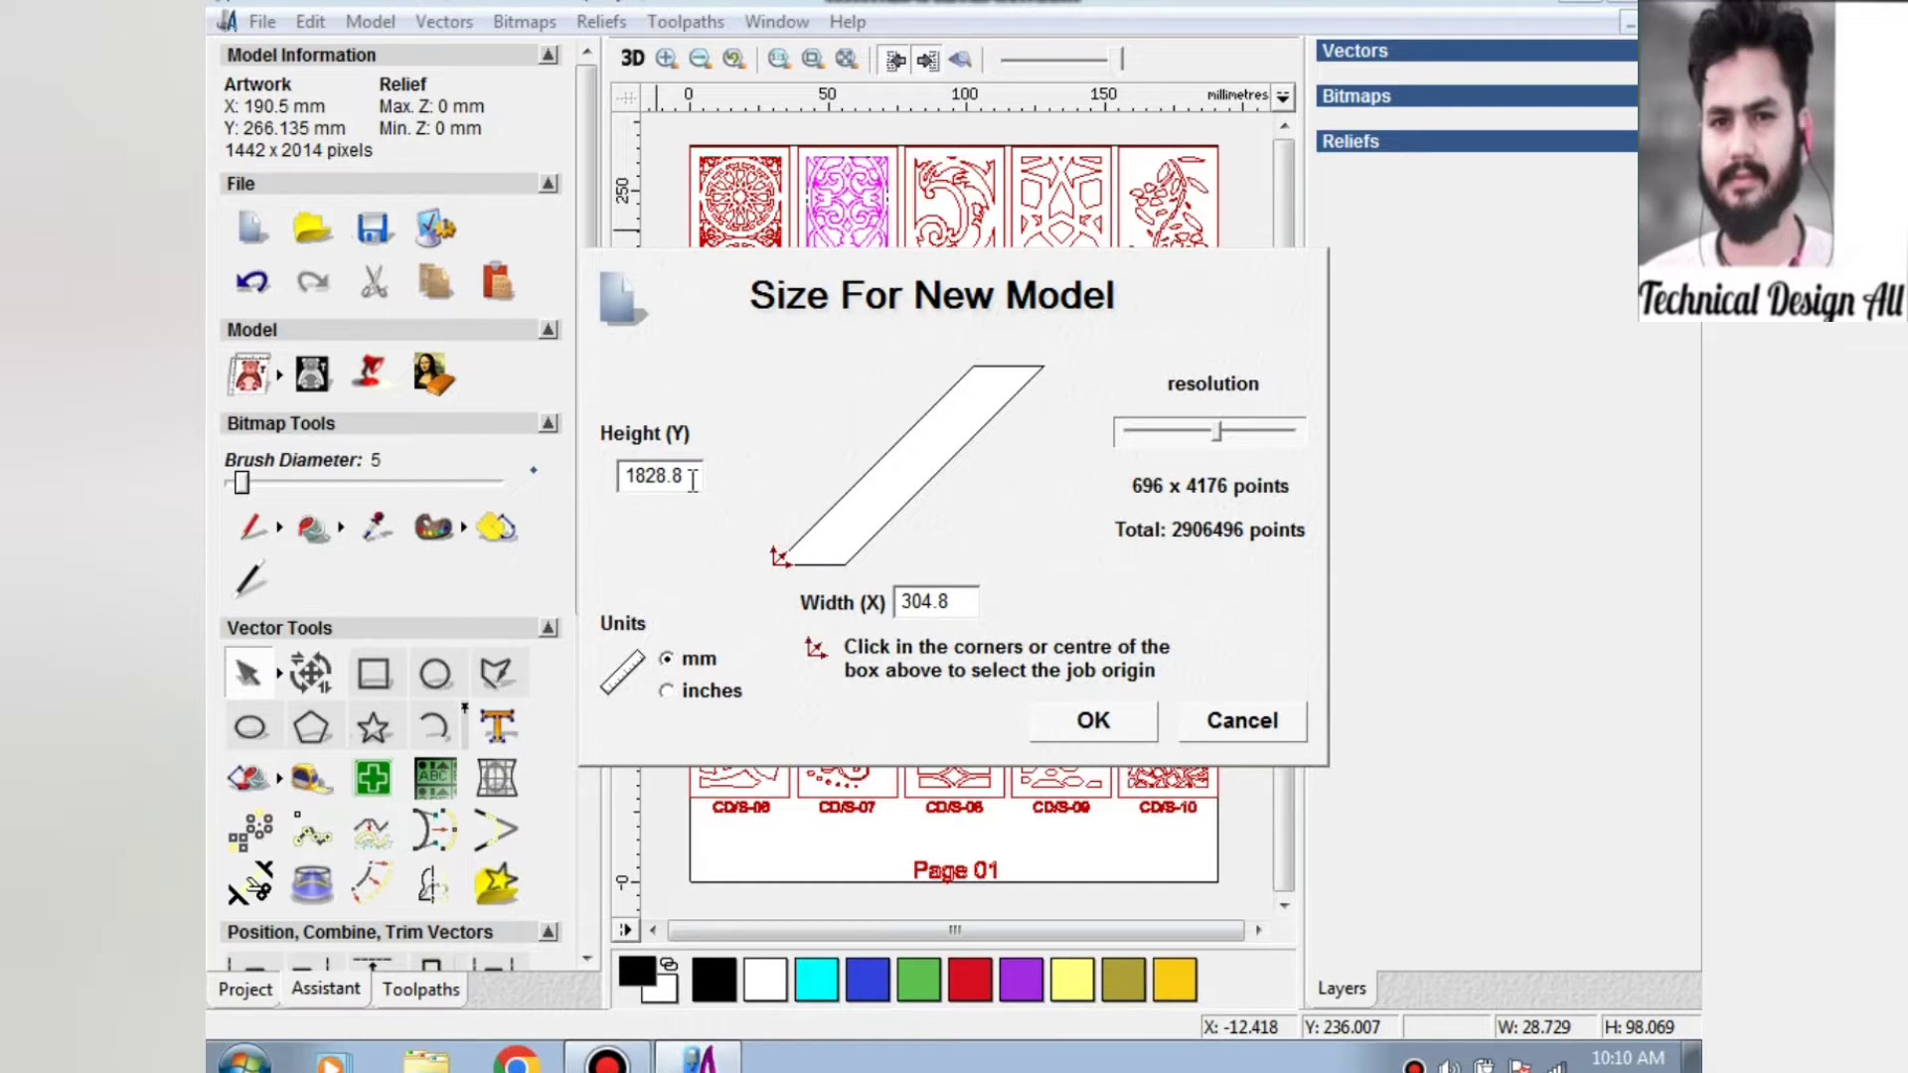
left_click(1087, 725)
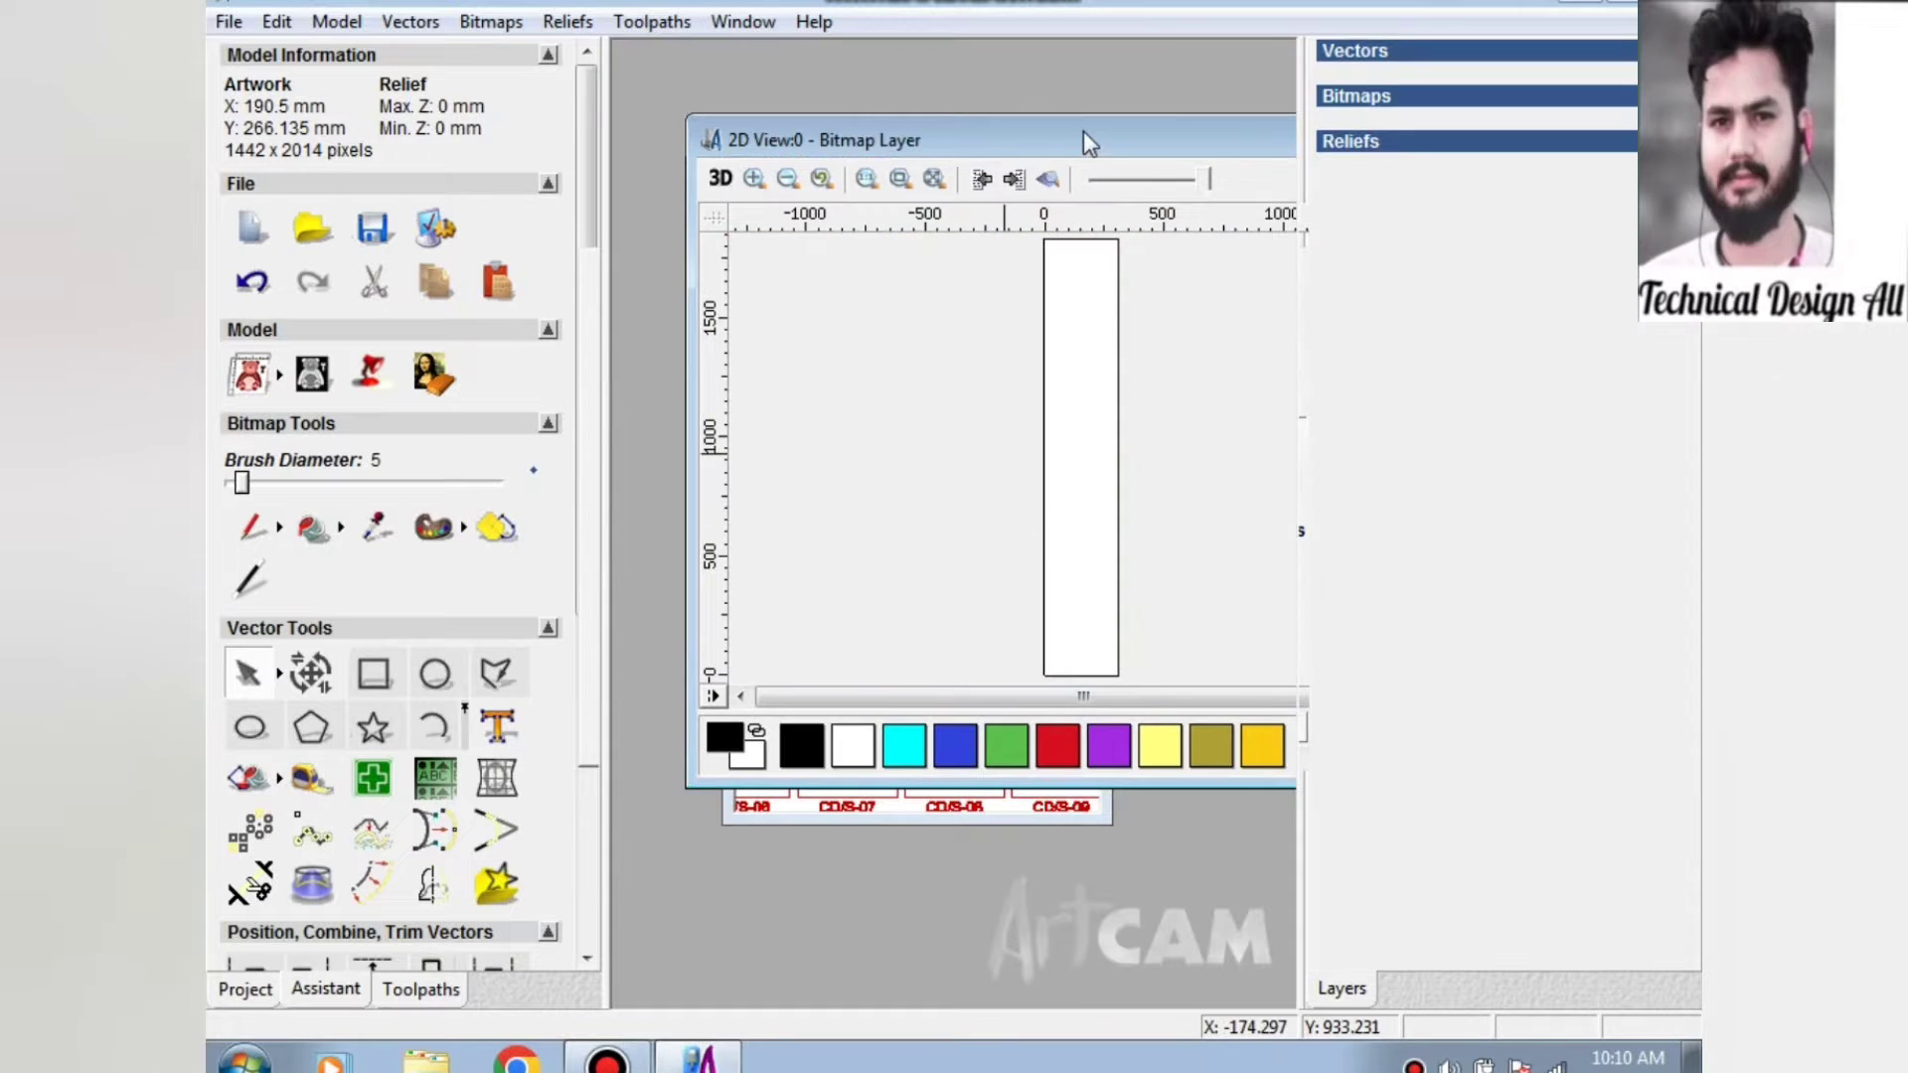
double_click(1085, 140)
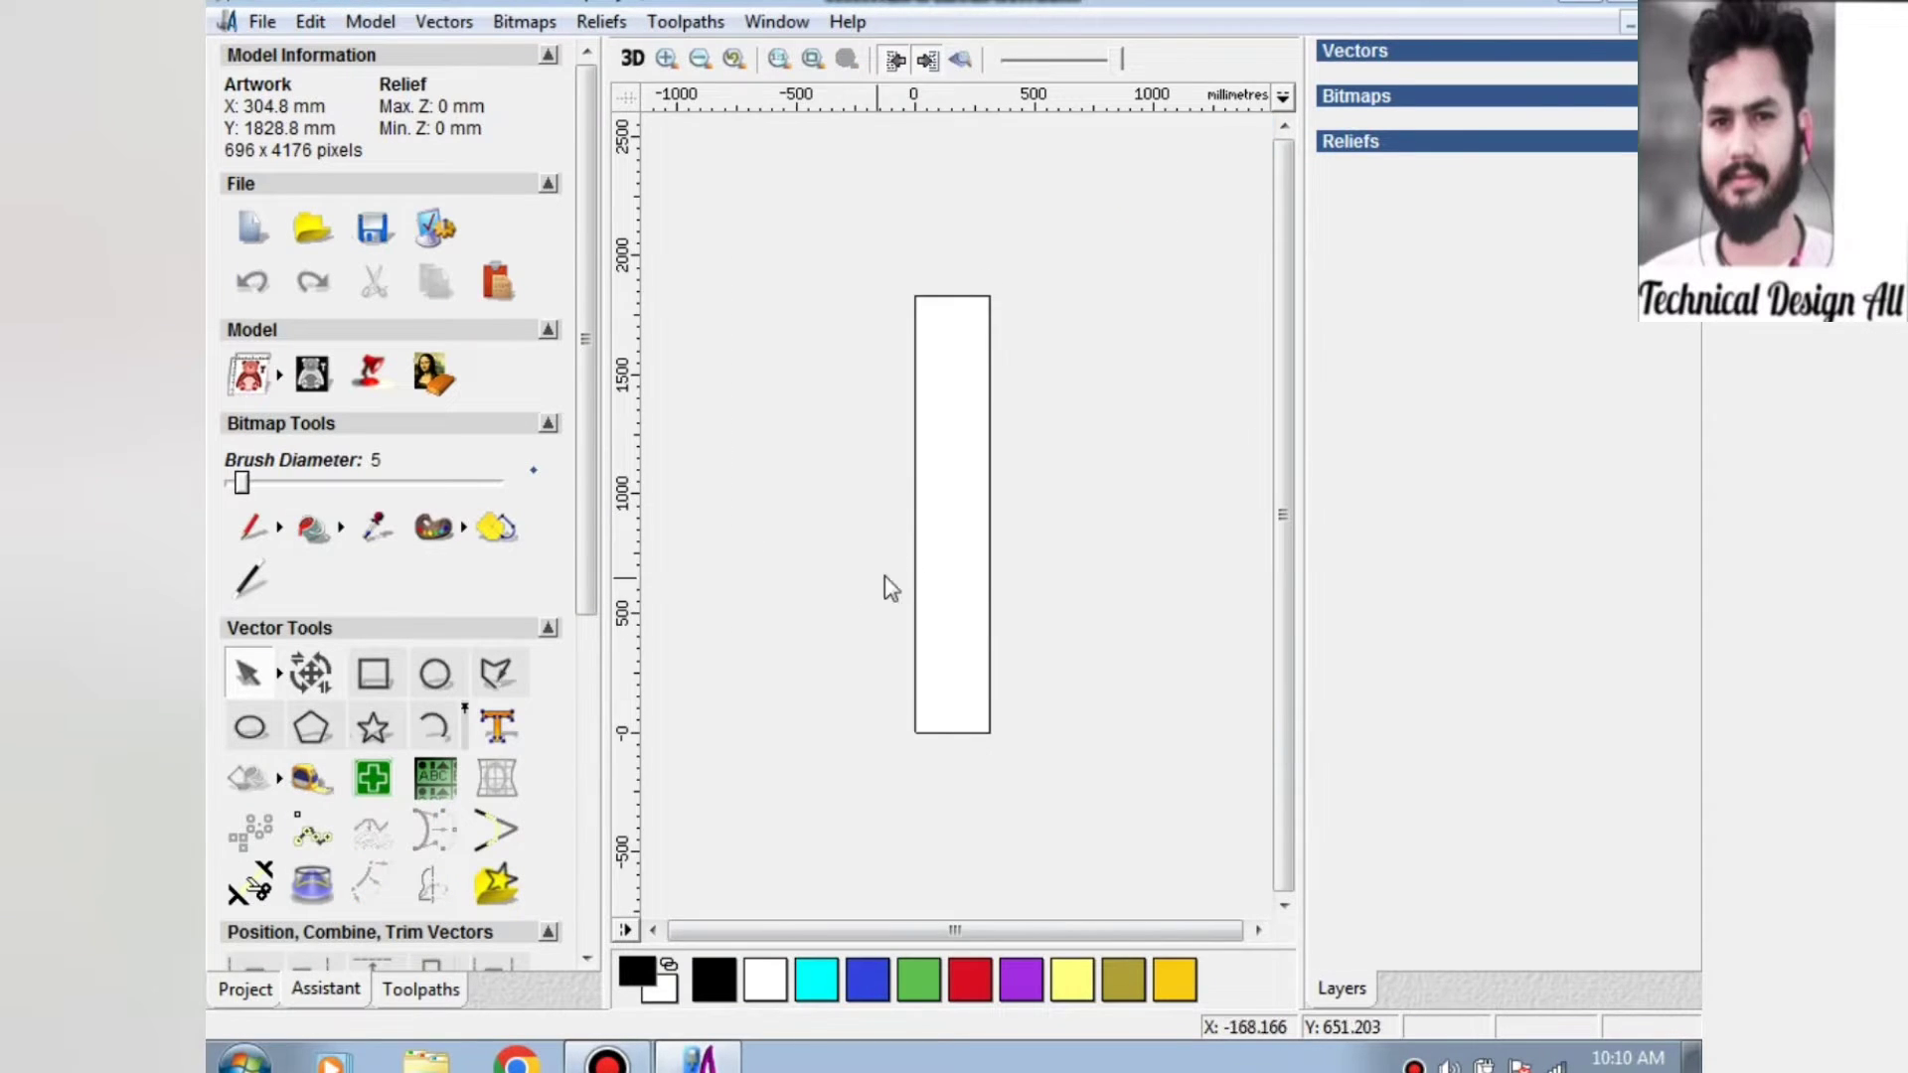
Create a rectangle 304.8 mm wide and 1828.8 mm high and centre it in the page.
scroll(934, 408, "up", 2)
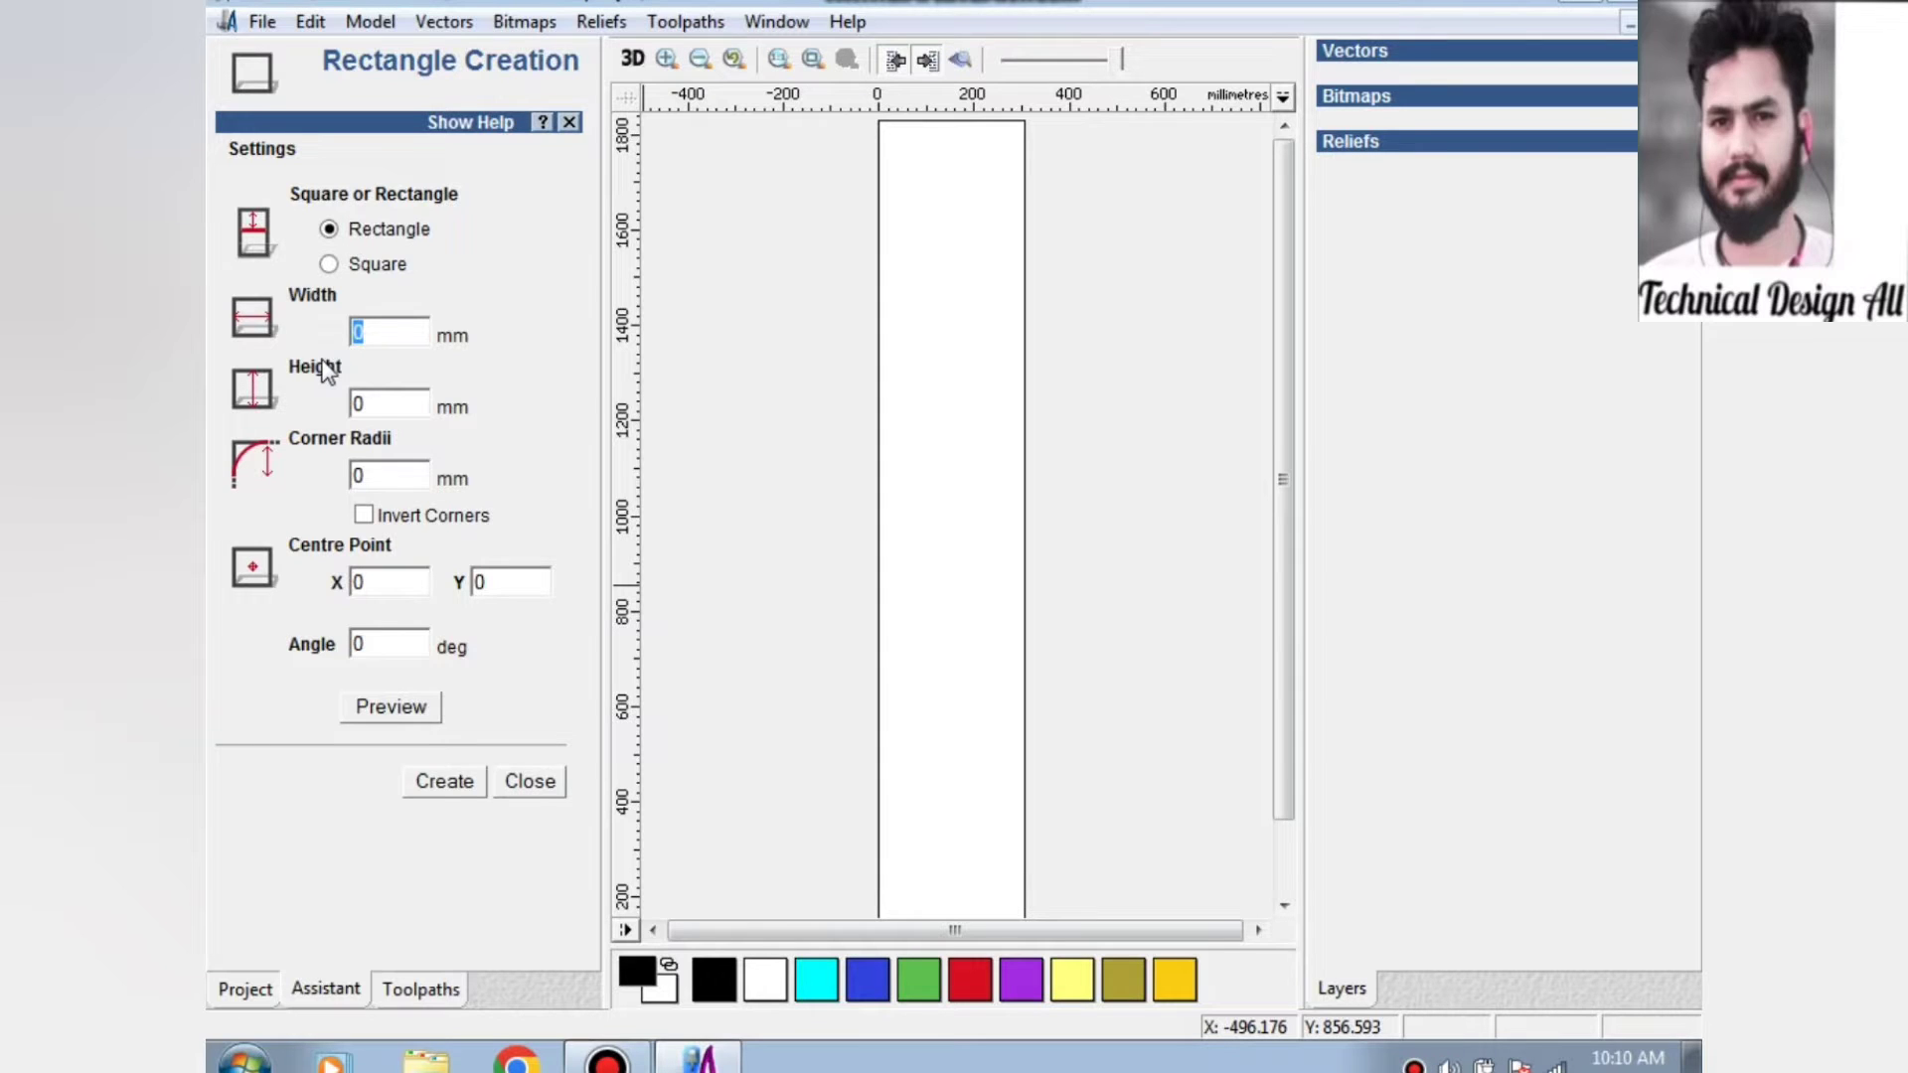
type("304.8")
key("Tab")
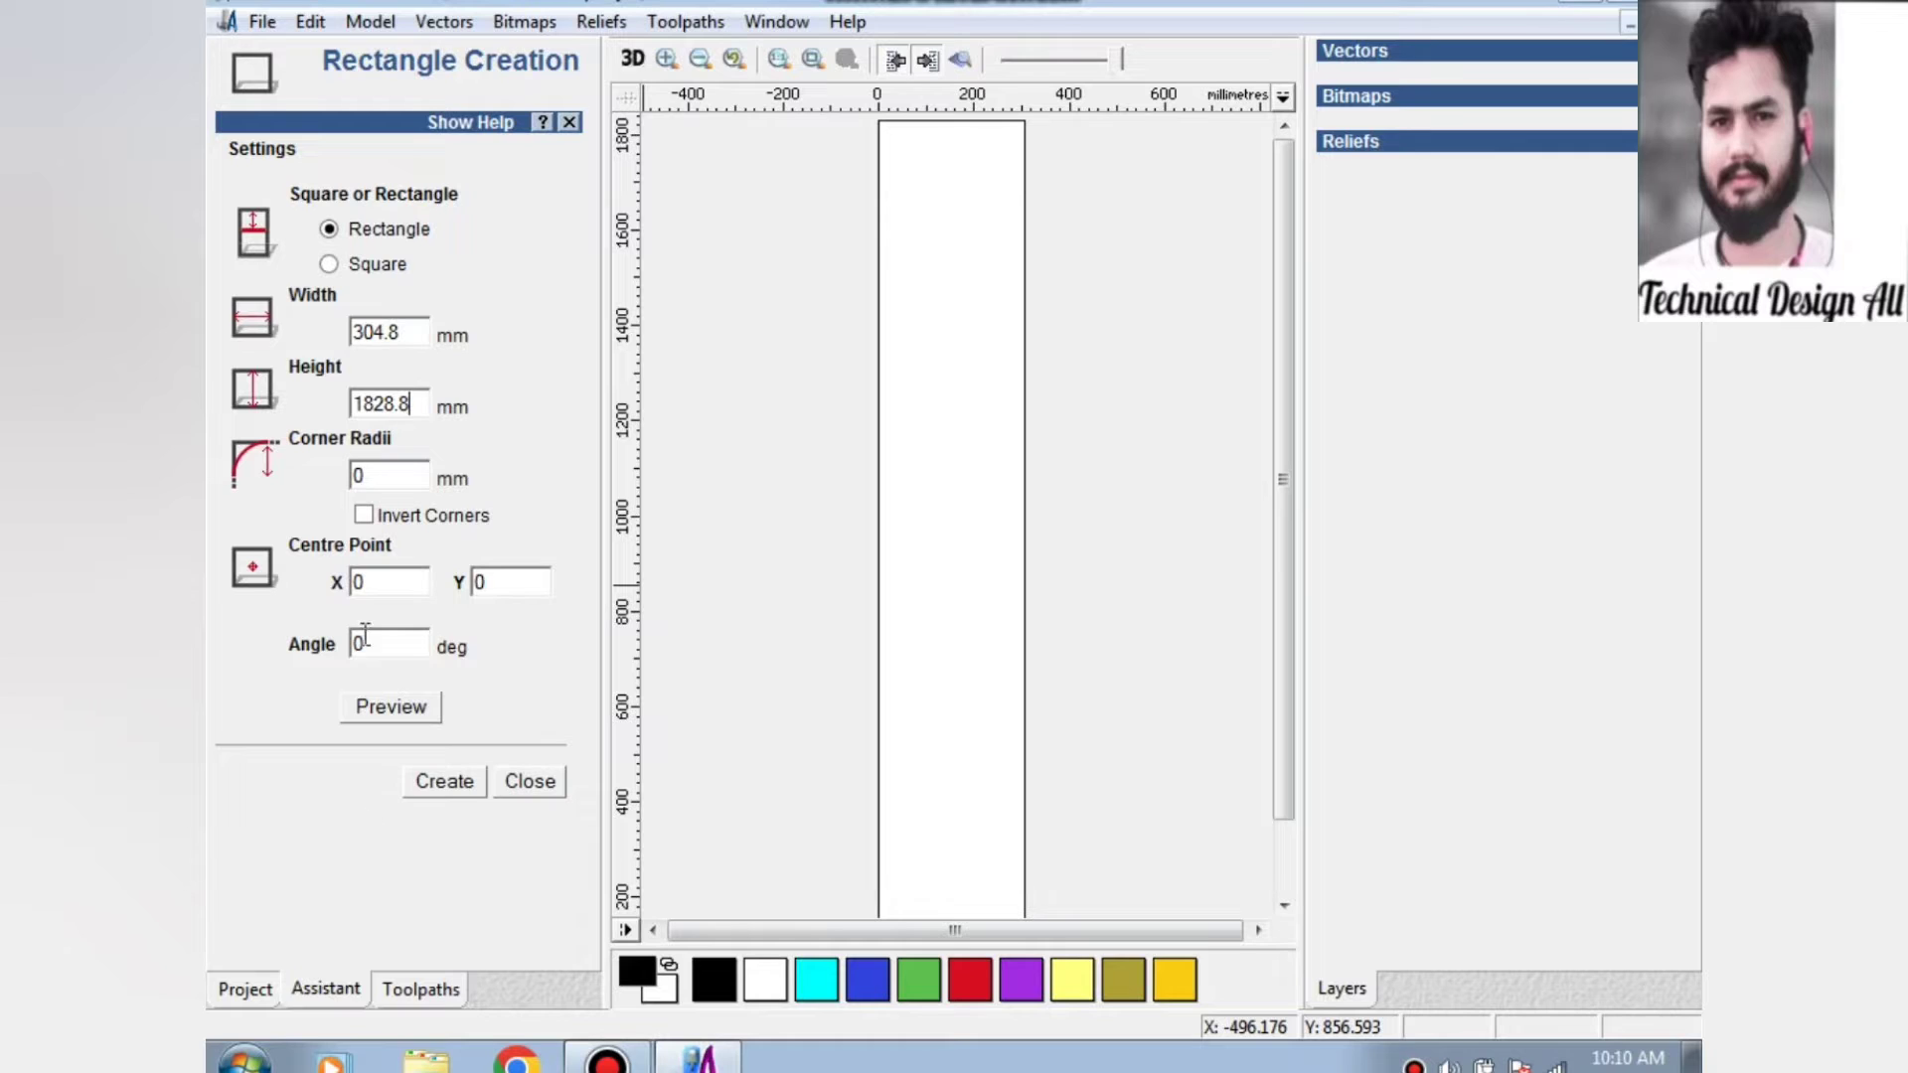
left_click(447, 792)
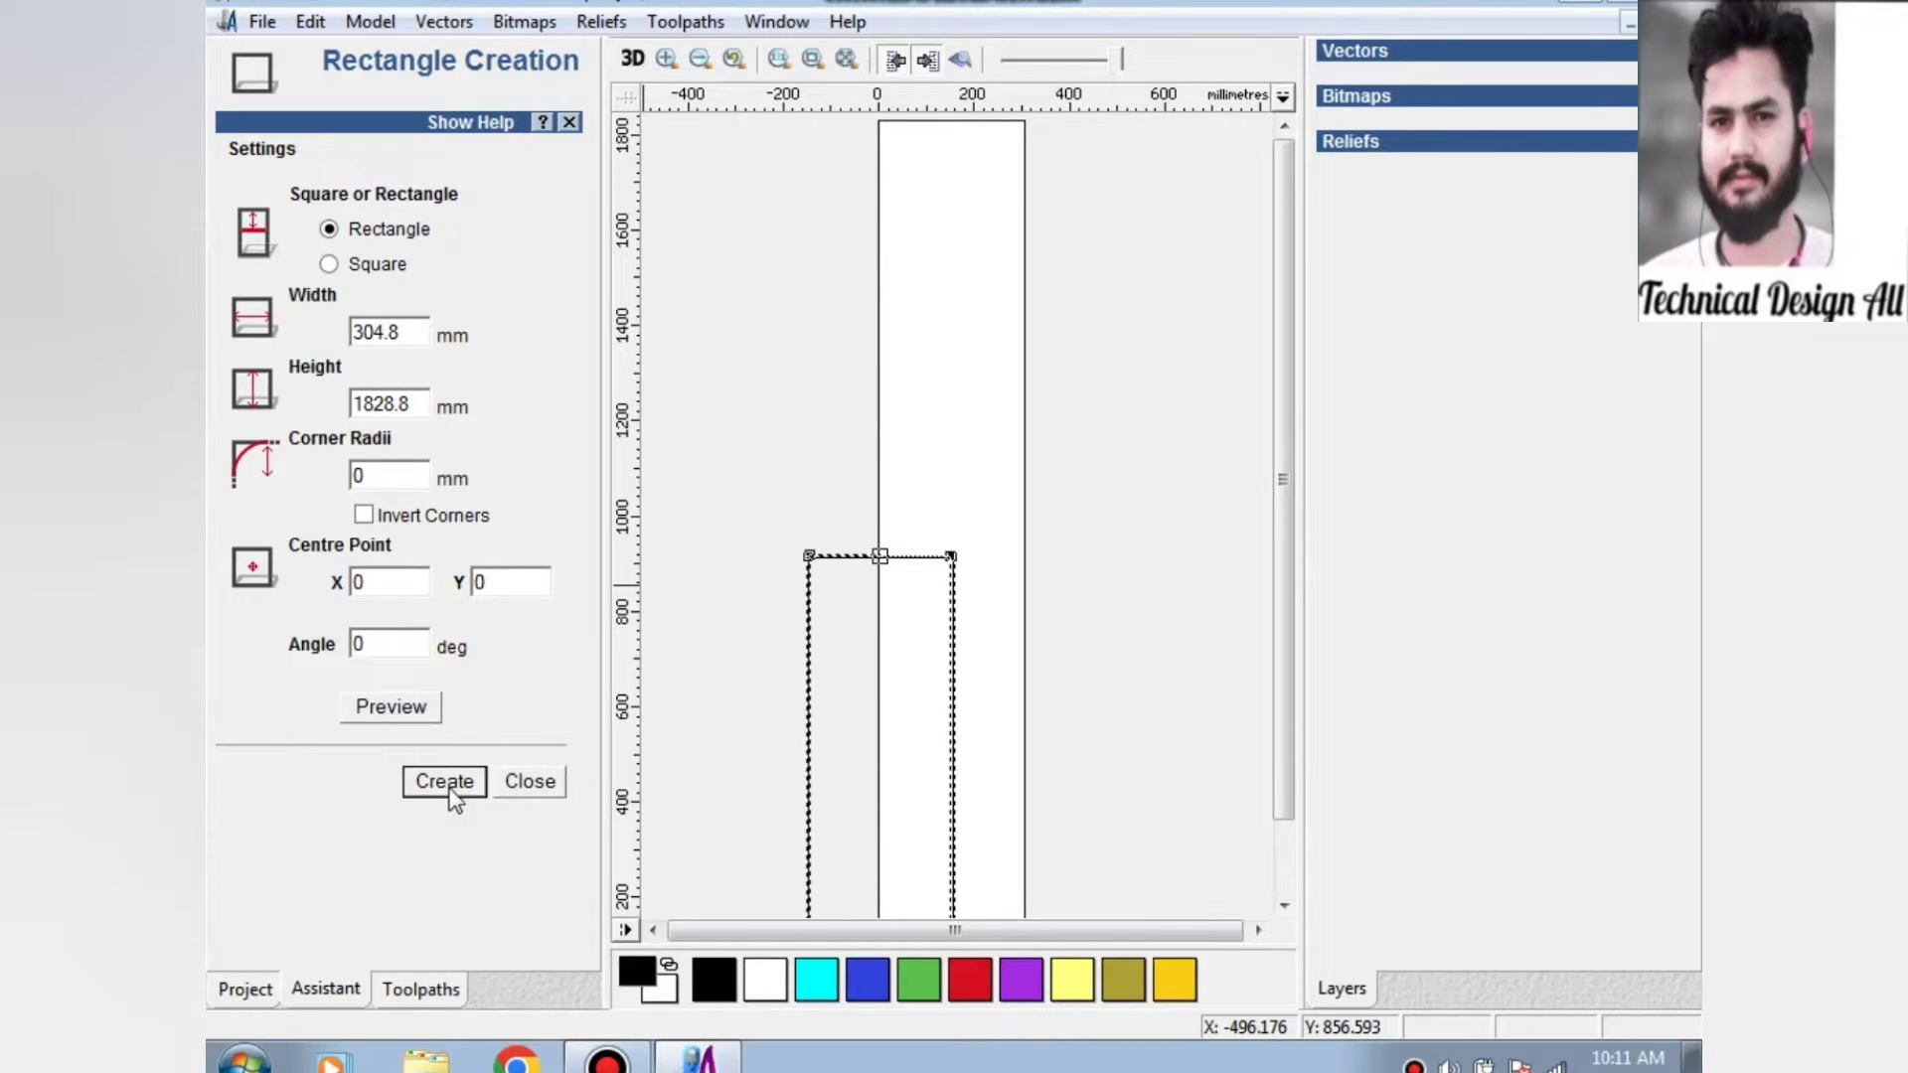
left_click(545, 790)
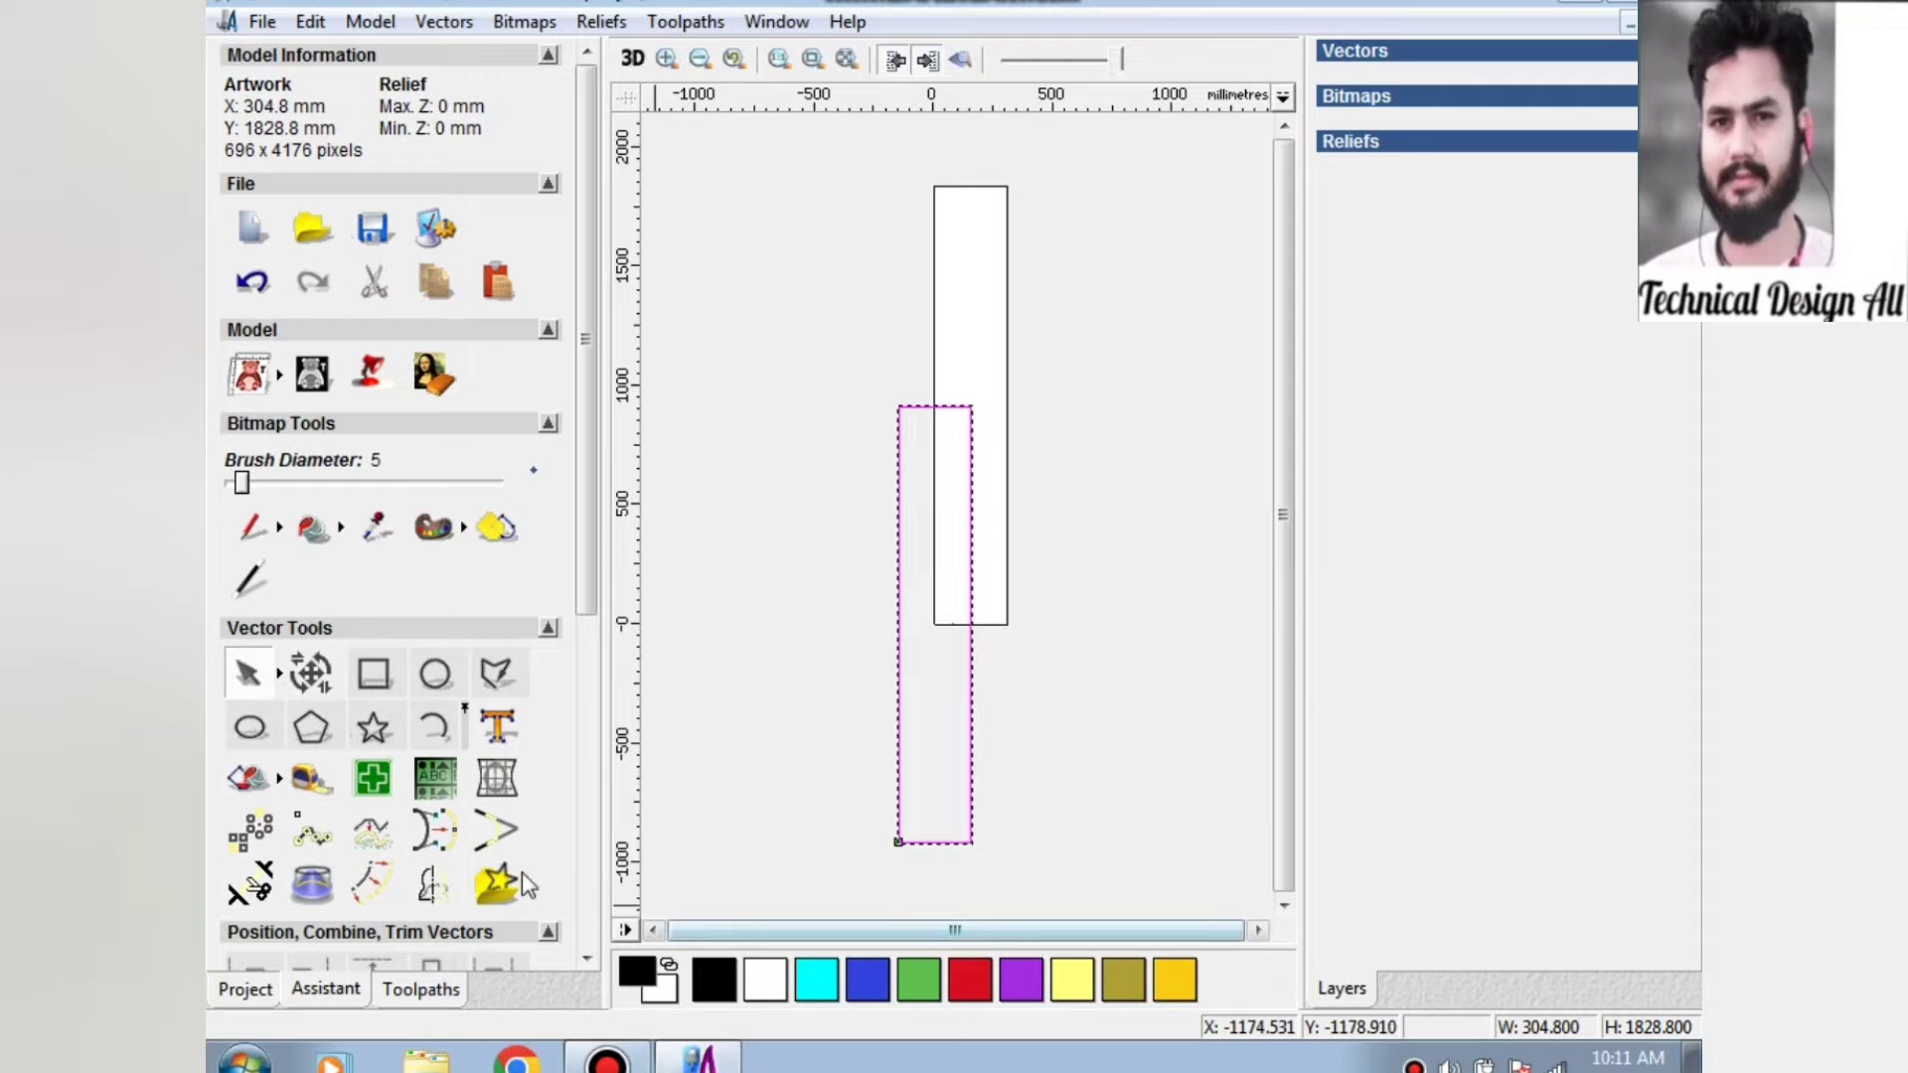
left_click_drag(588, 568, 588, 787)
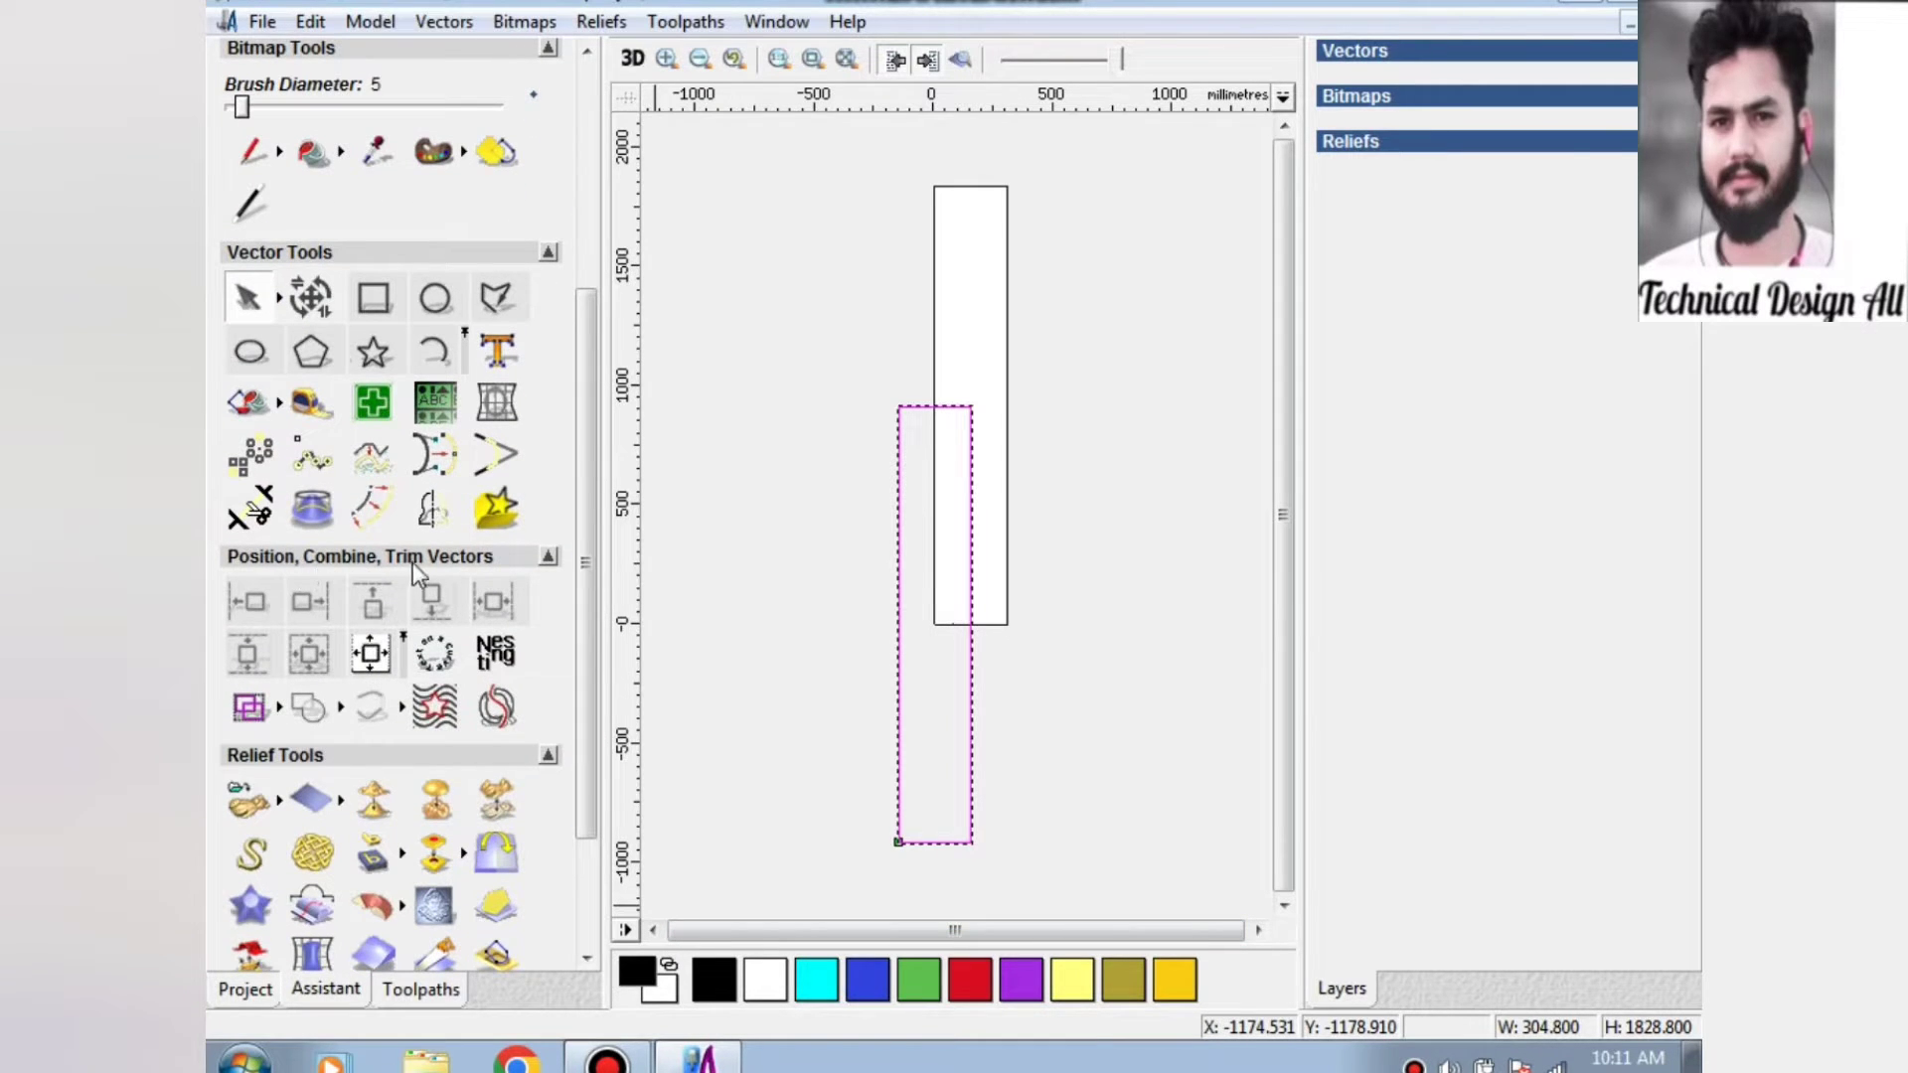
left_click(369, 656)
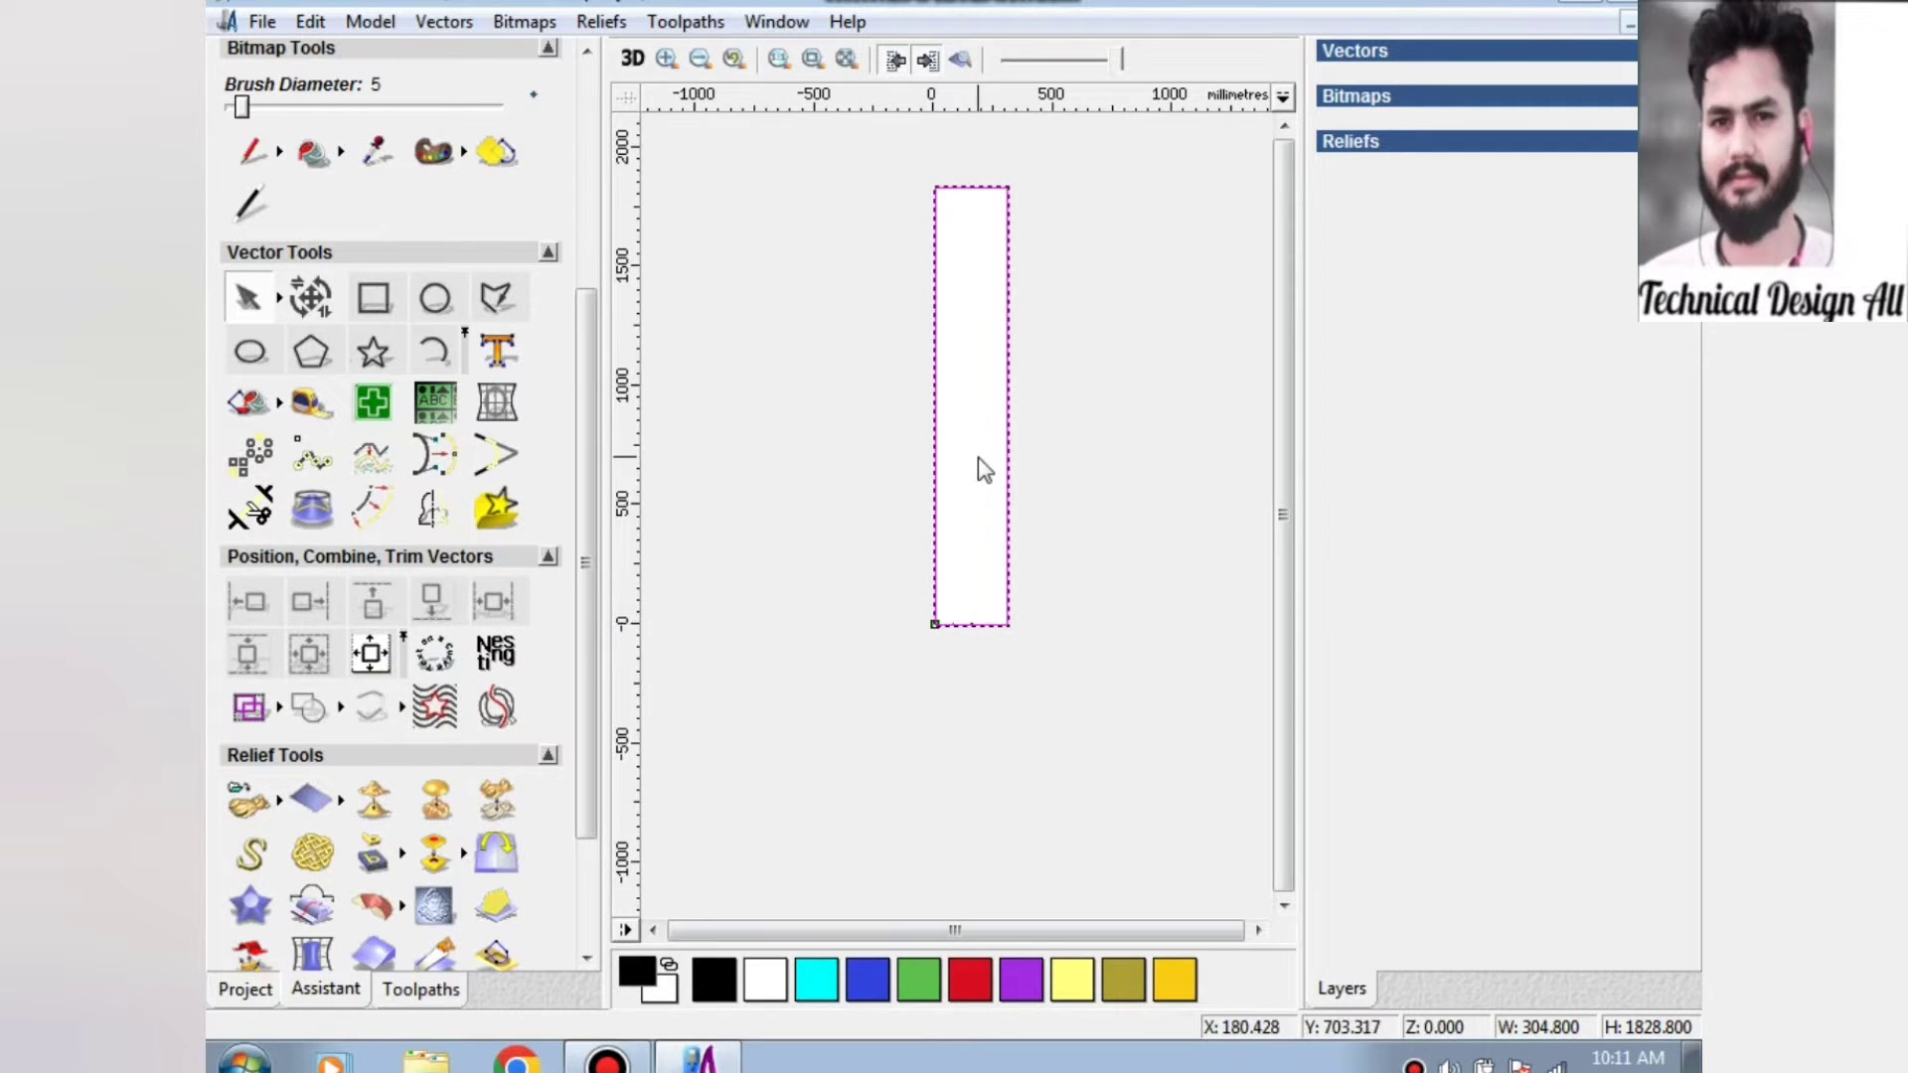
Offset the rectangle inwards by 25.4 mm with sharp corners, keeping the original vector.
left_click(380, 510)
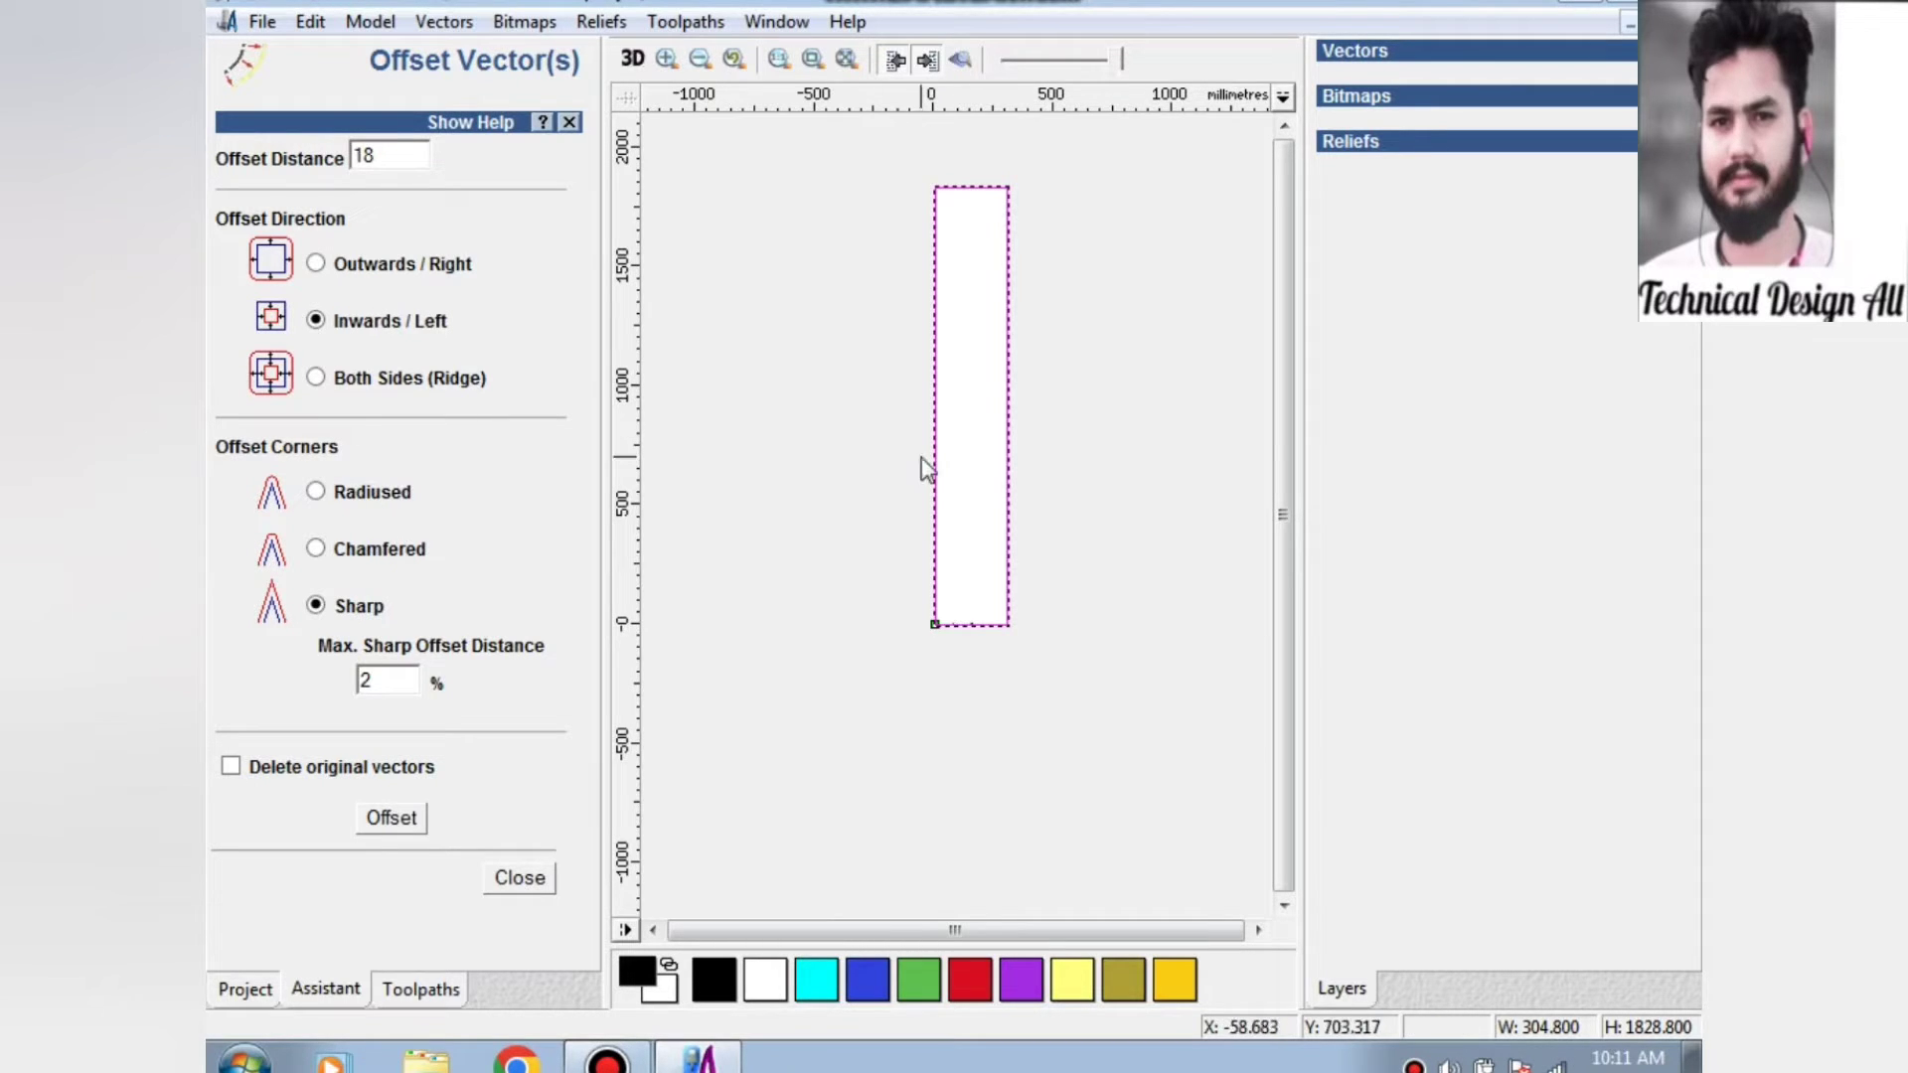
double_click(375, 162)
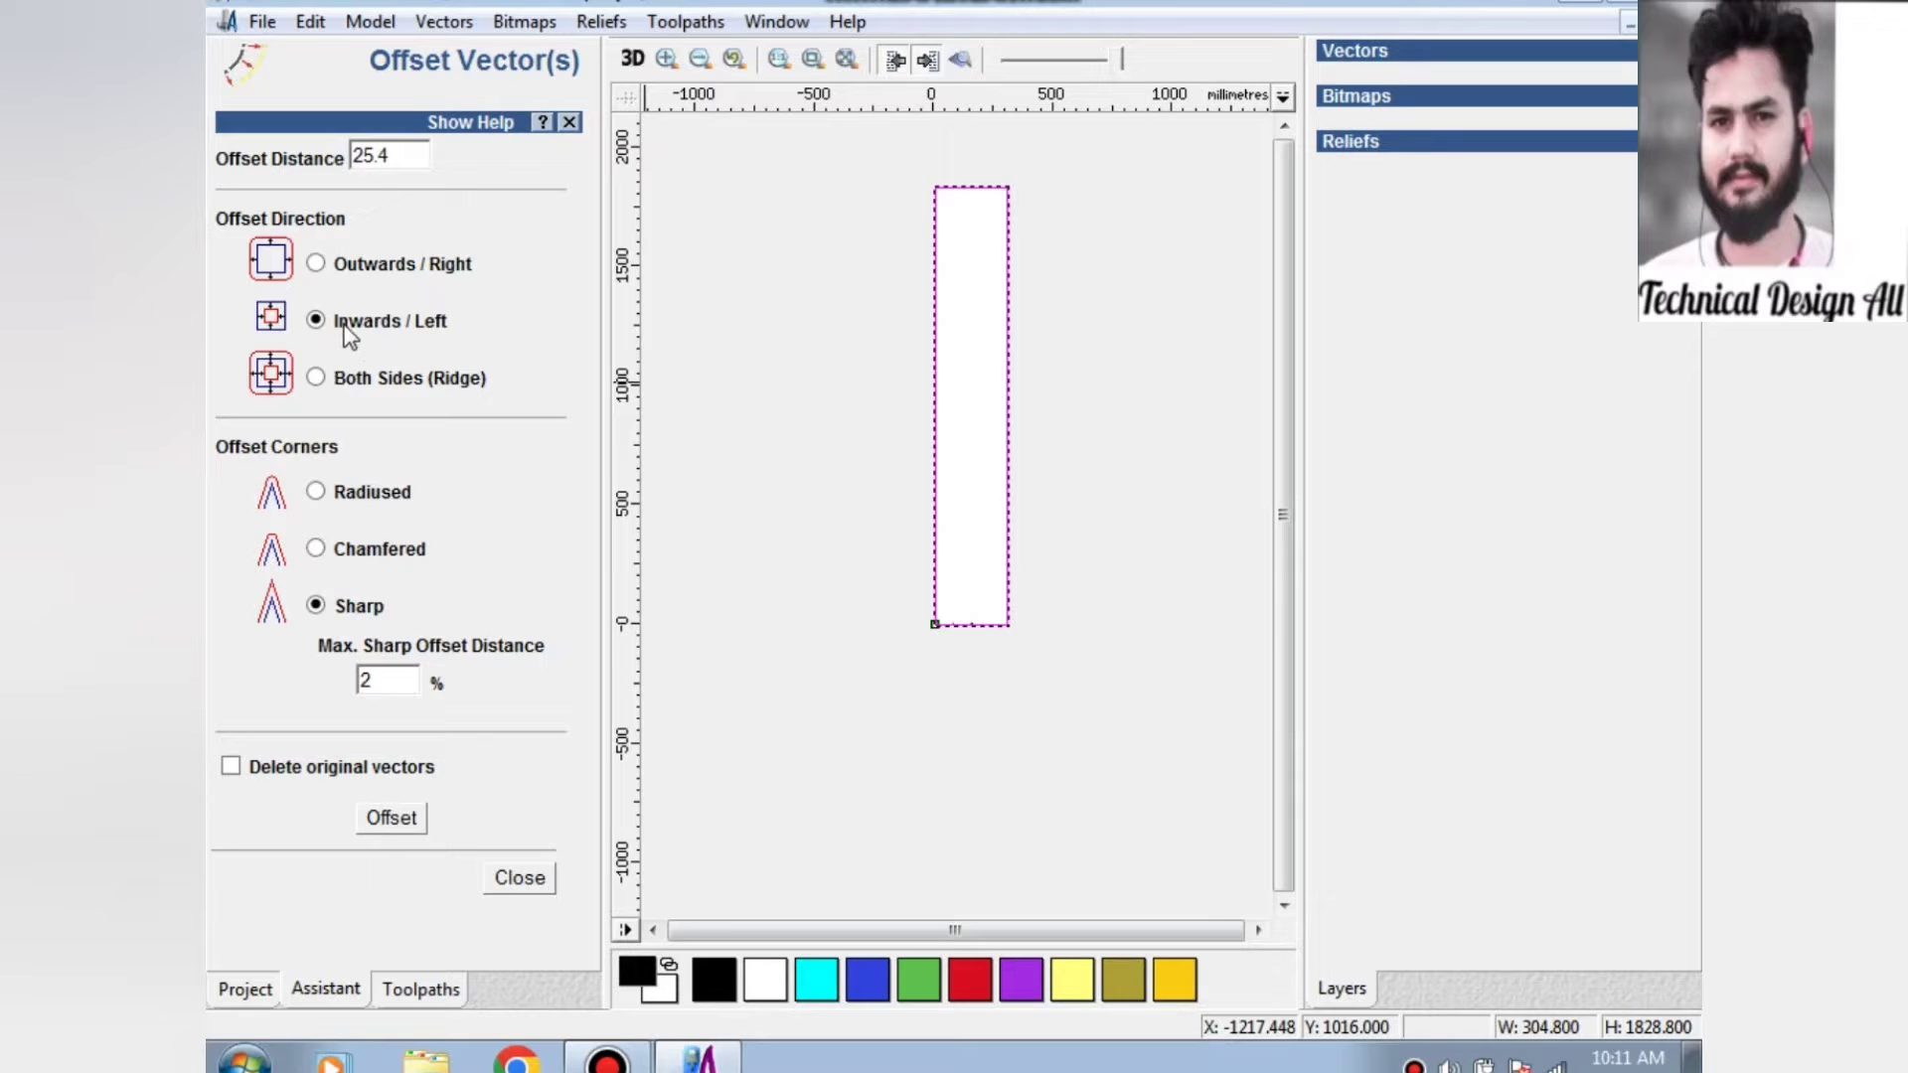
left_click(391, 819)
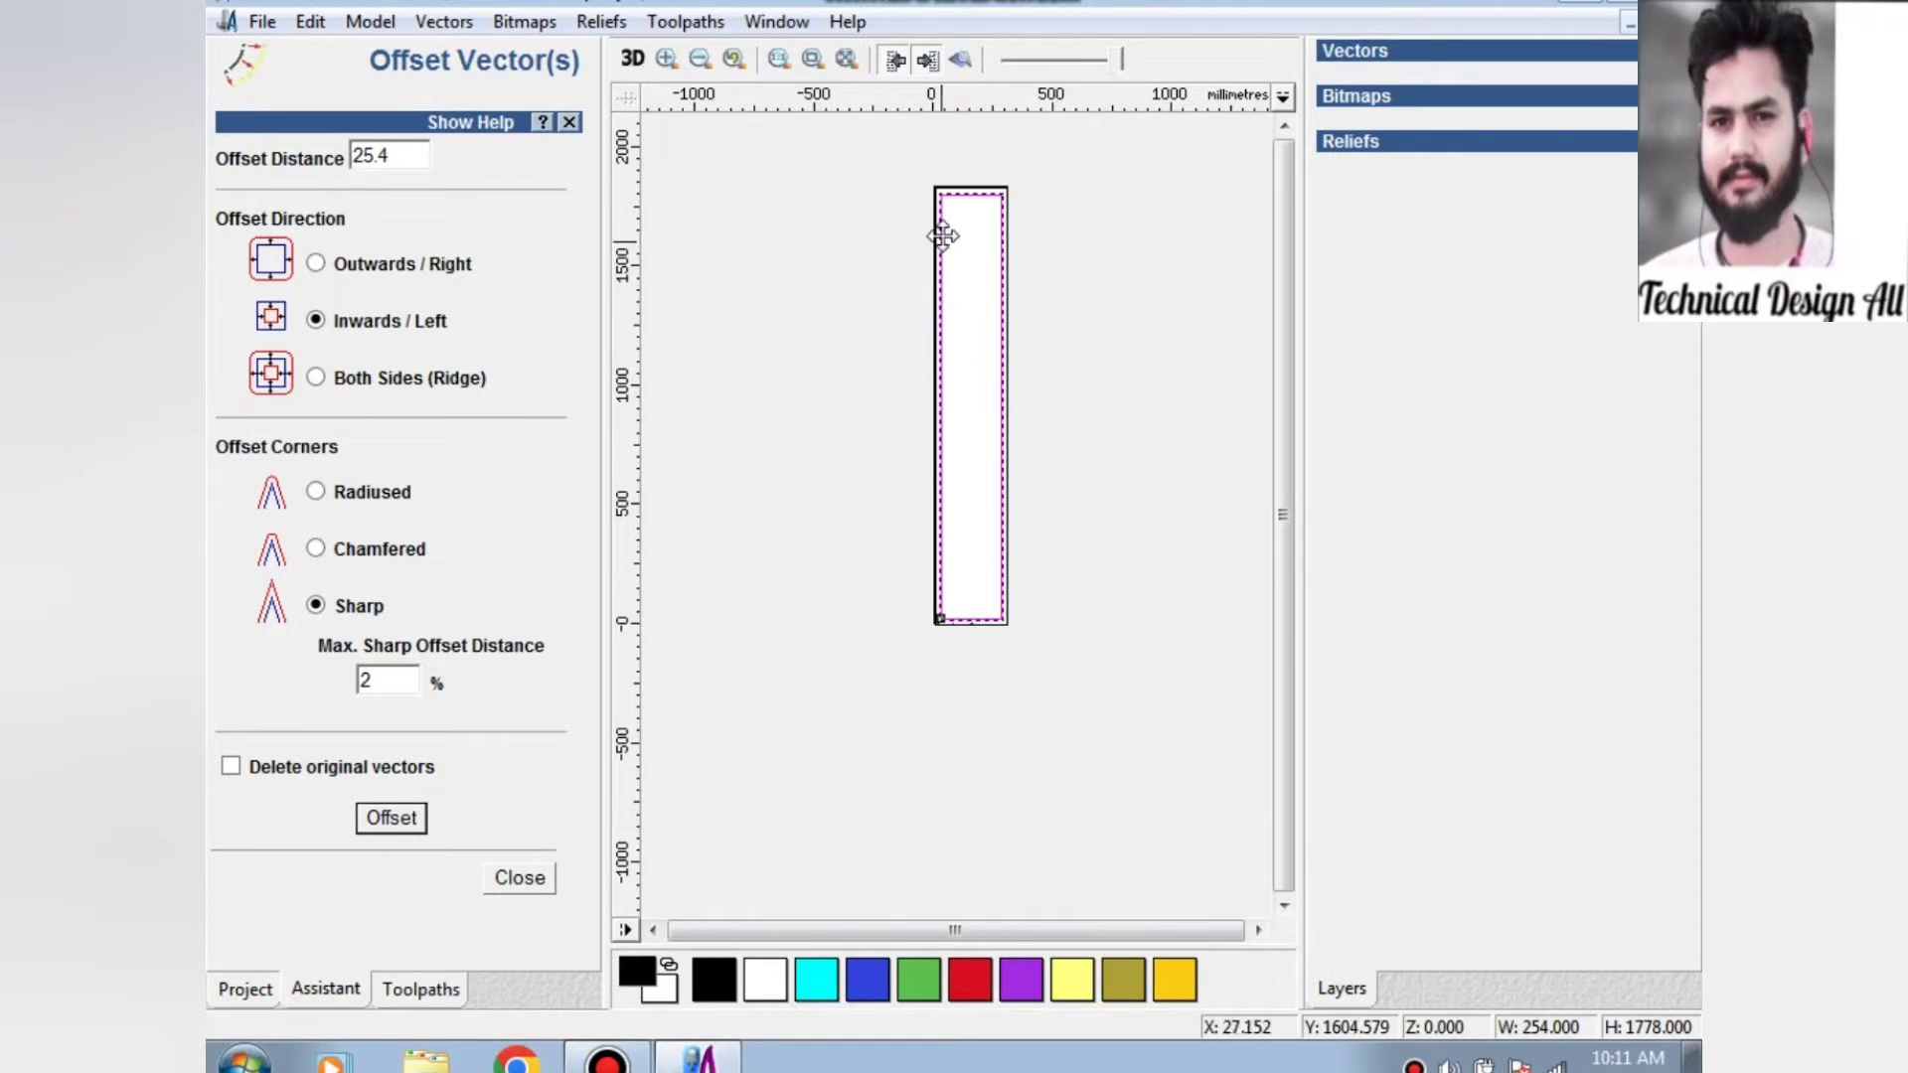
scroll(946, 260, "up", 2)
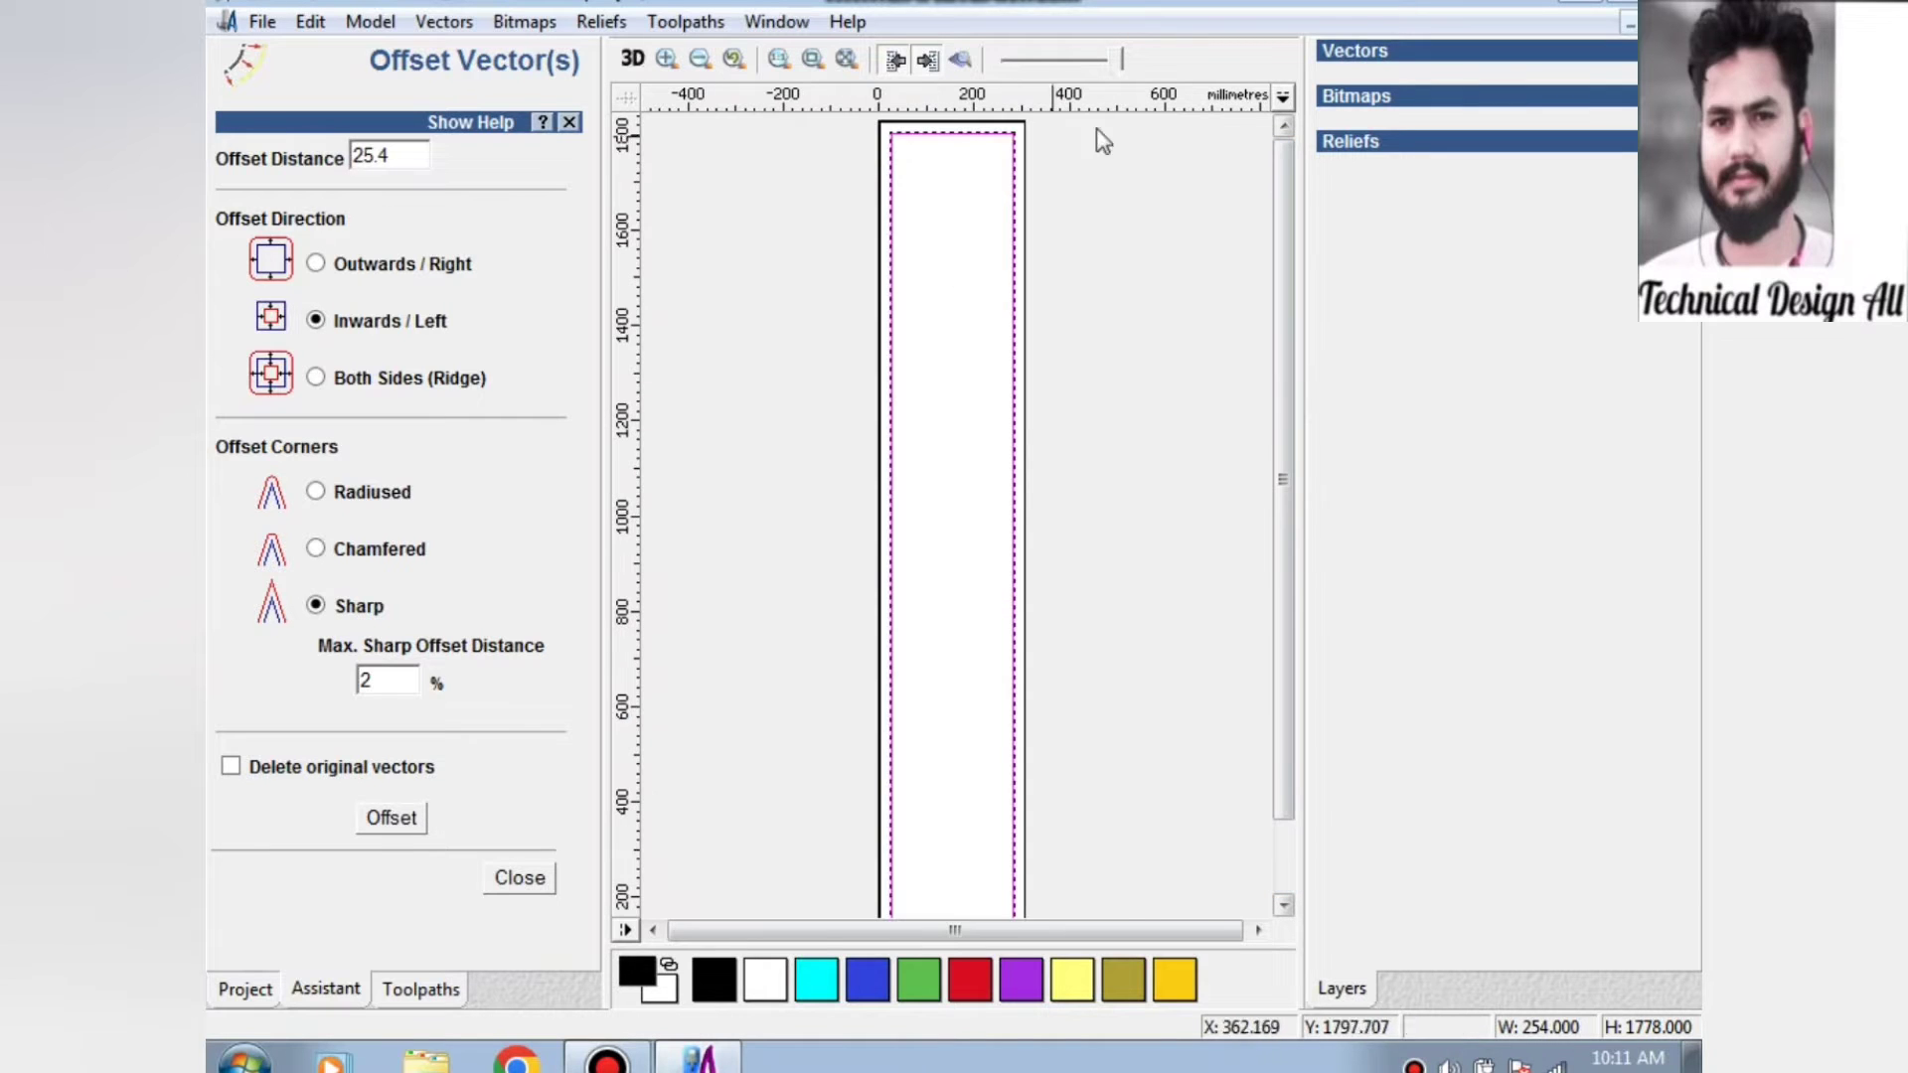
scroll(1004, 835, "down", 2)
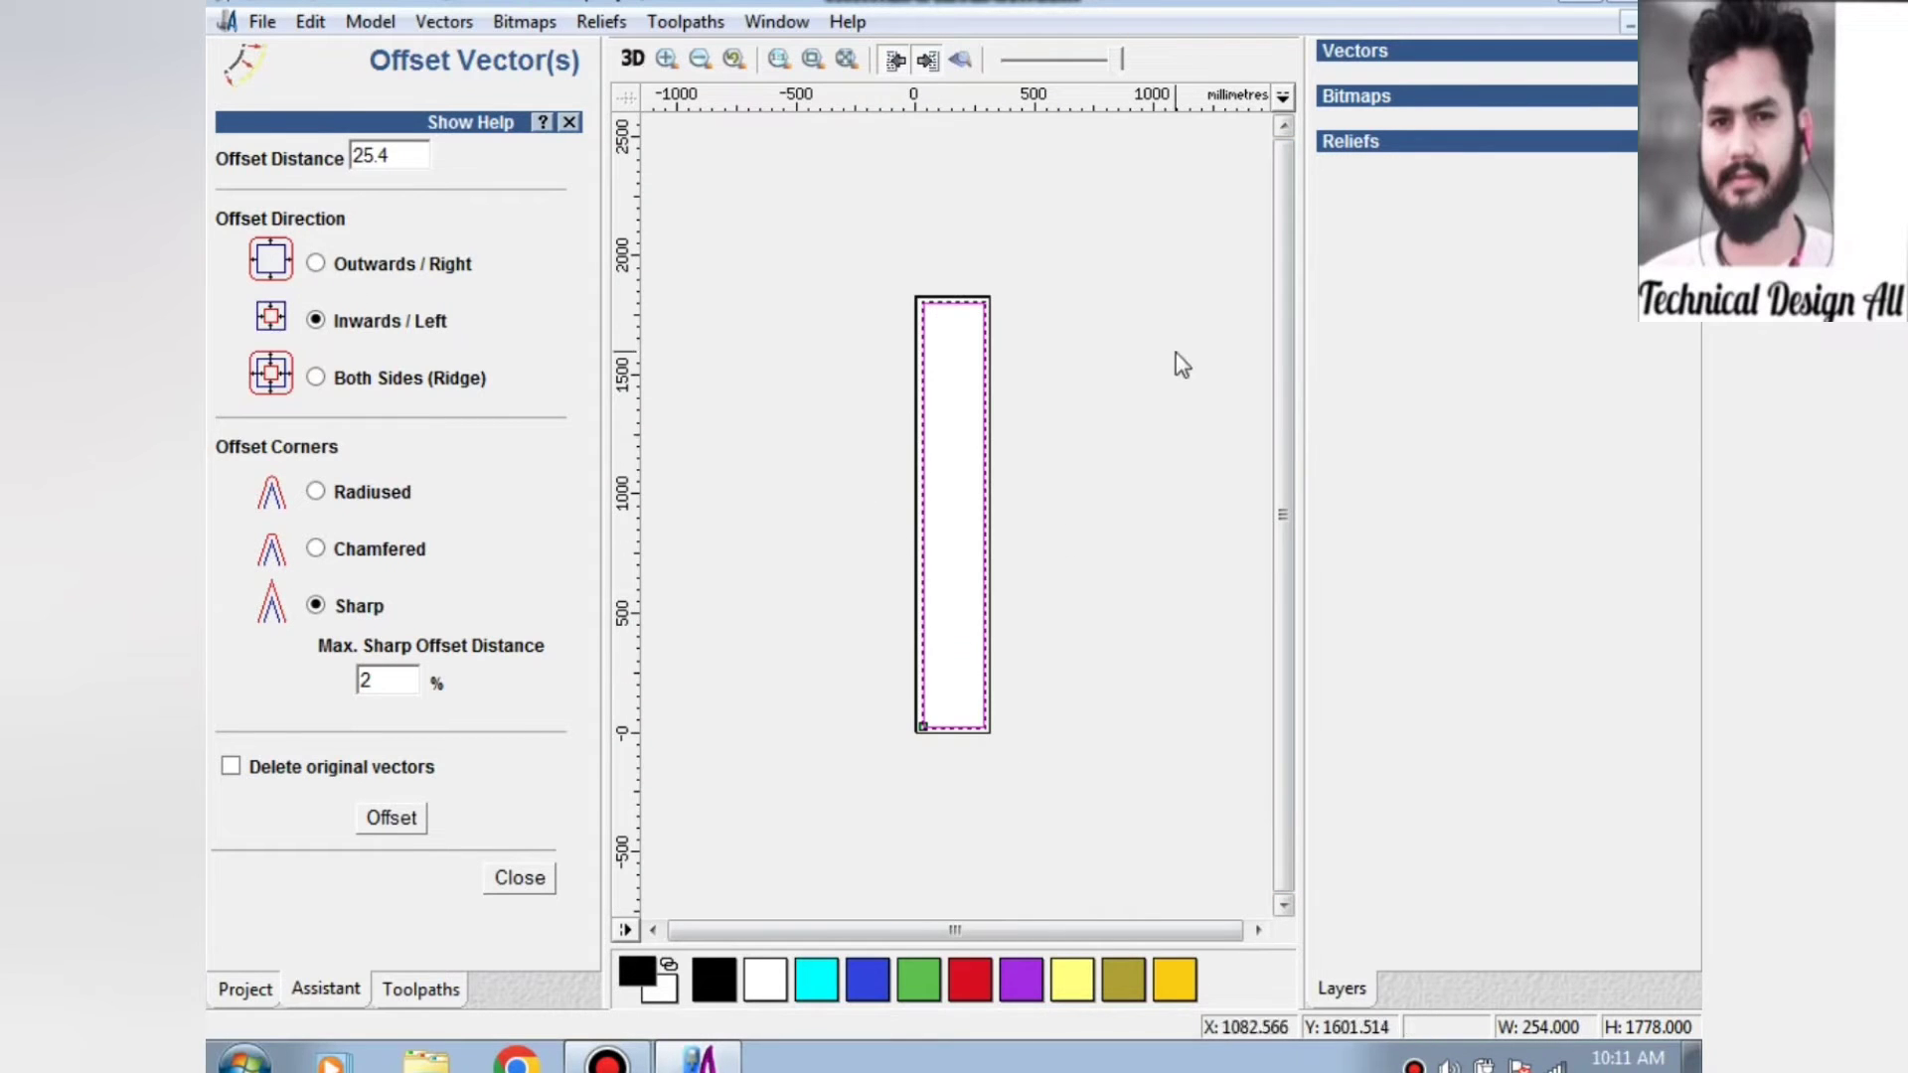
Offset the outer 304.8 × 1828.8 mm rectangle outwards by 25.4 mm with sharp corners.
left_click(915, 724)
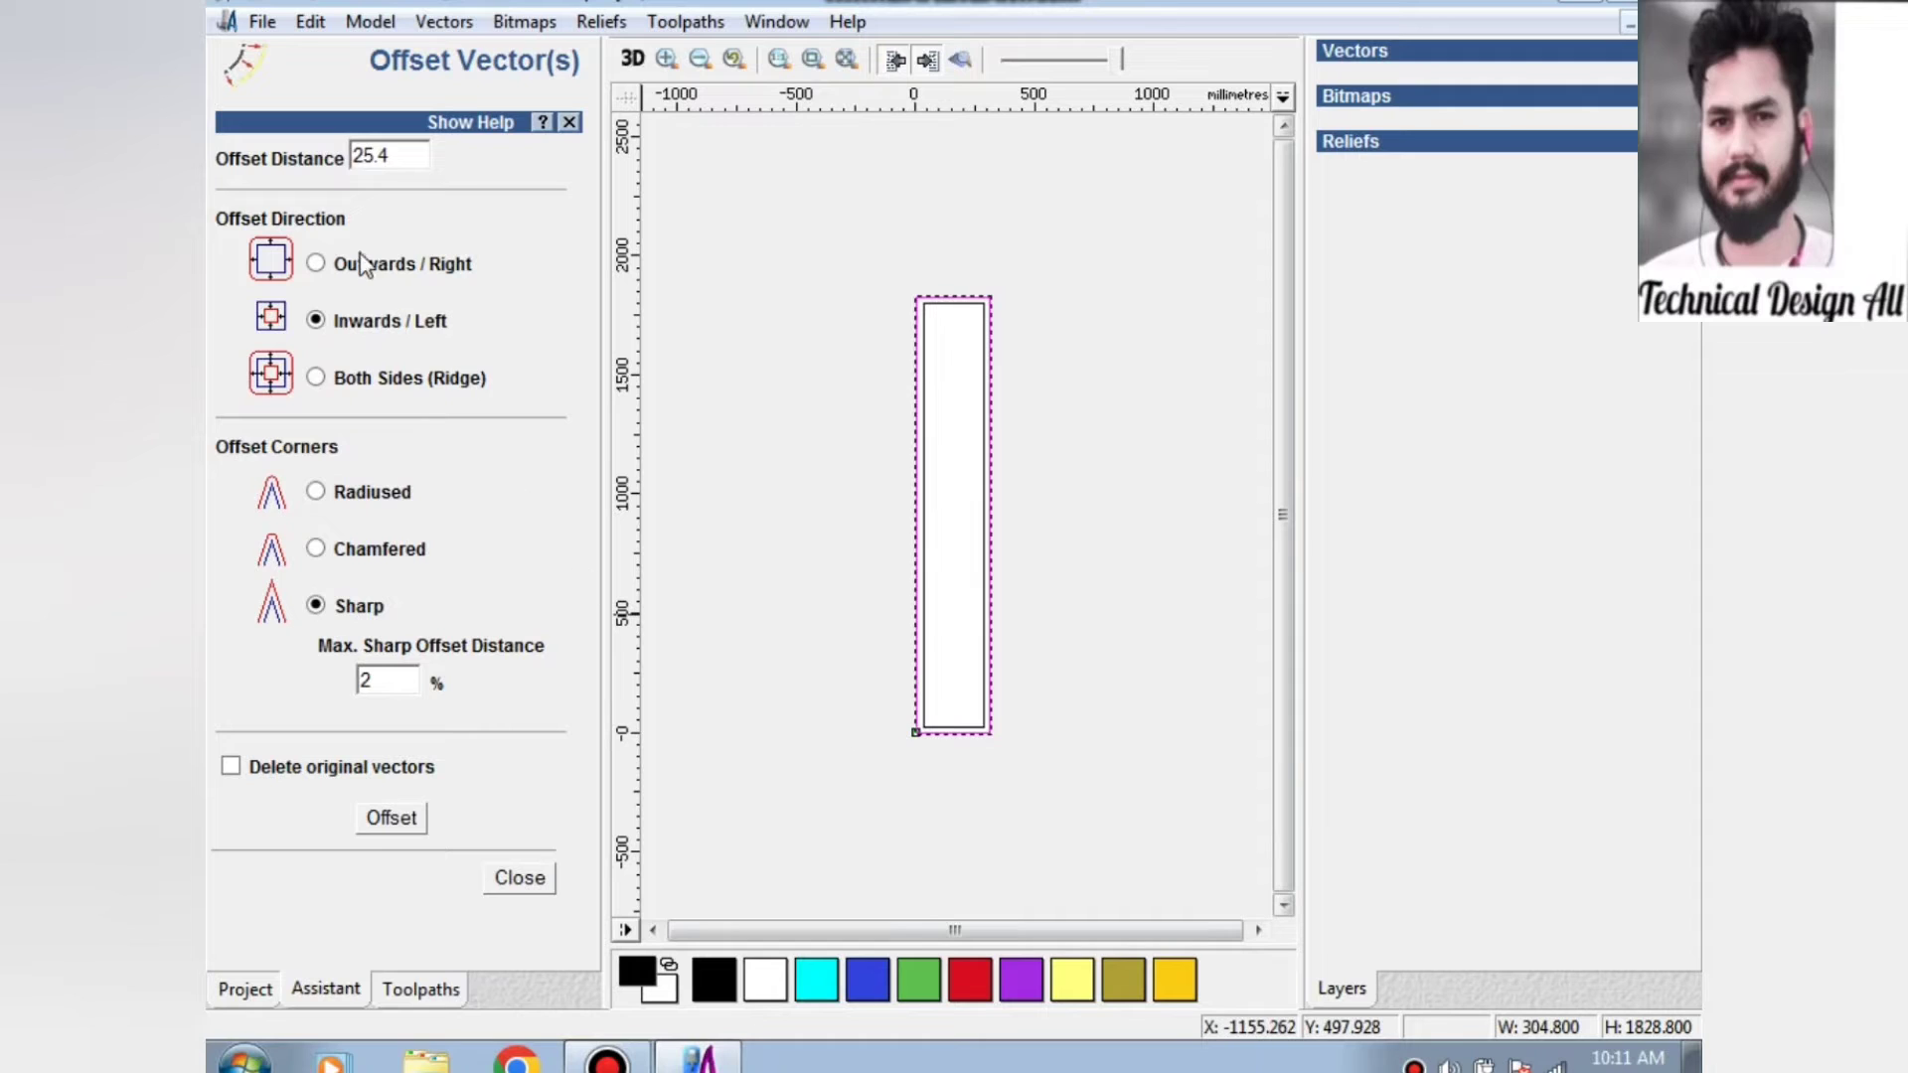
left_click(399, 822)
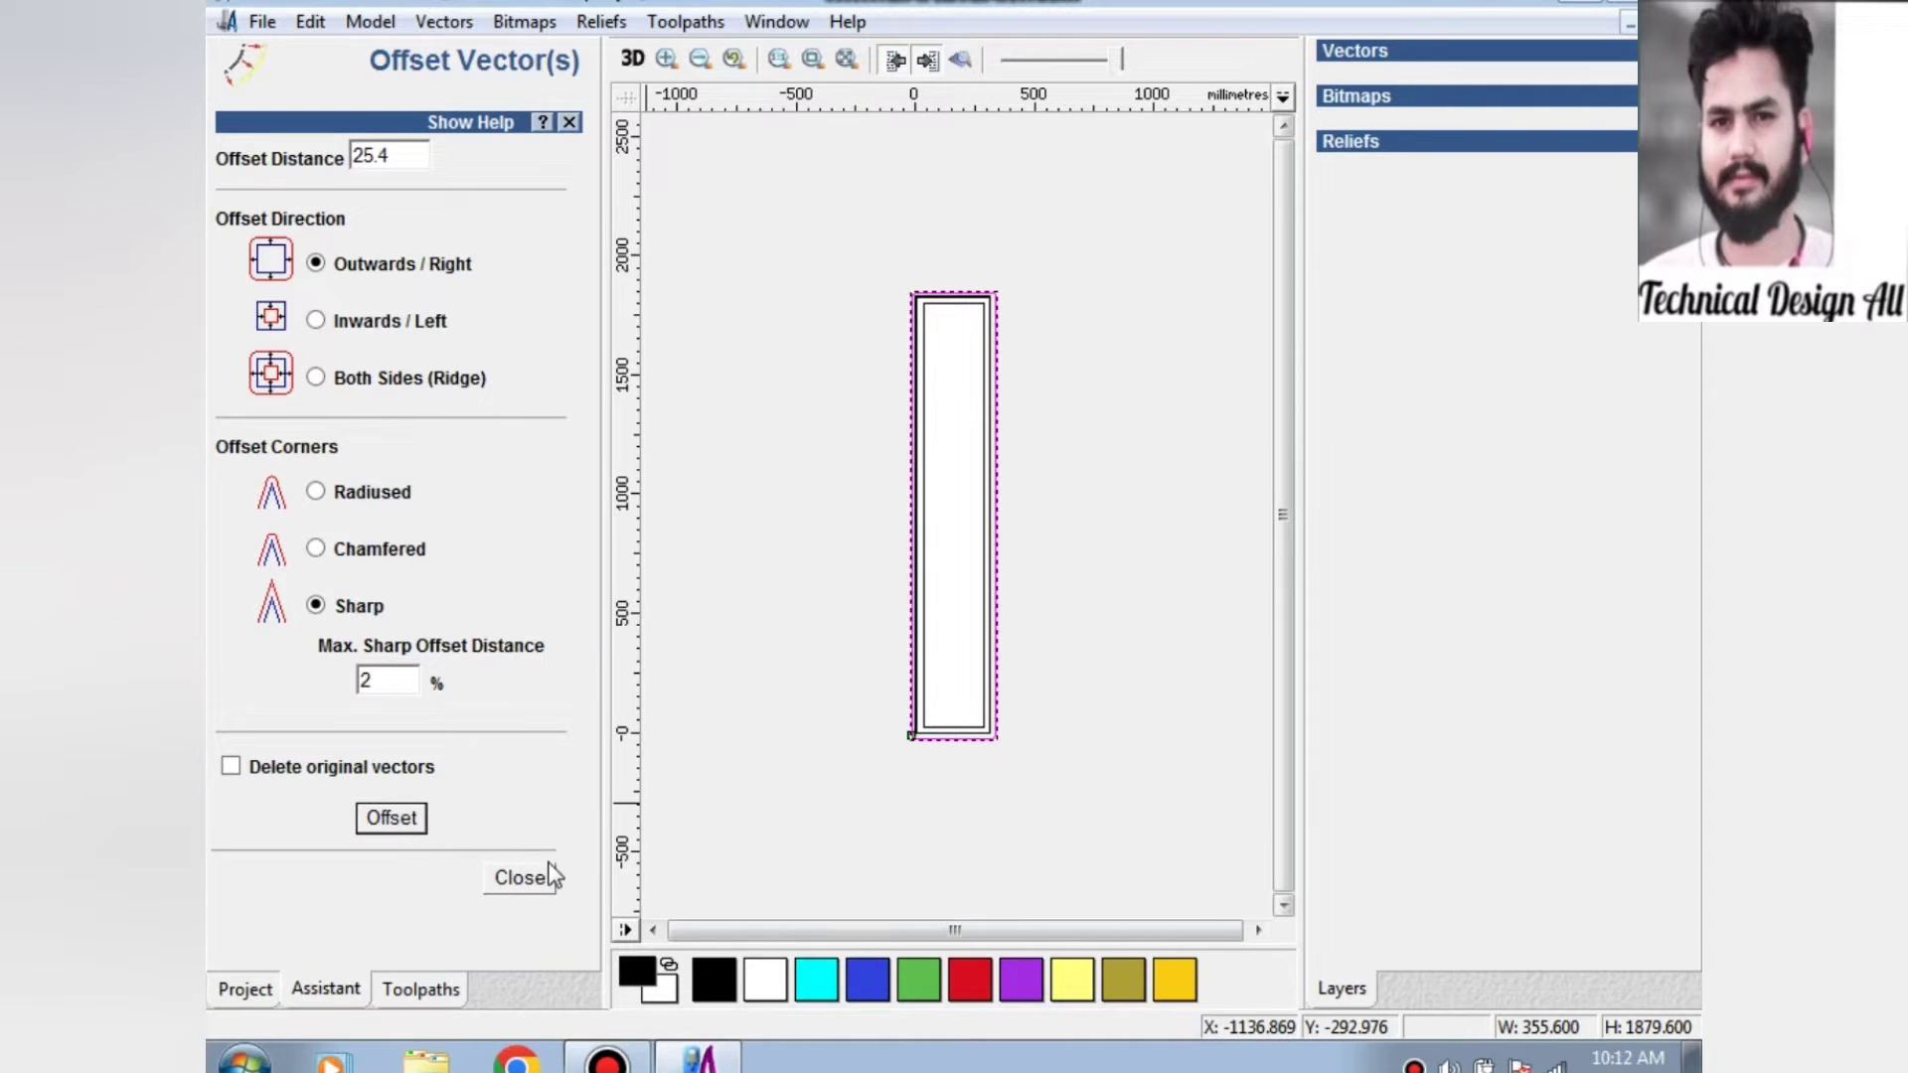
left_click(520, 877)
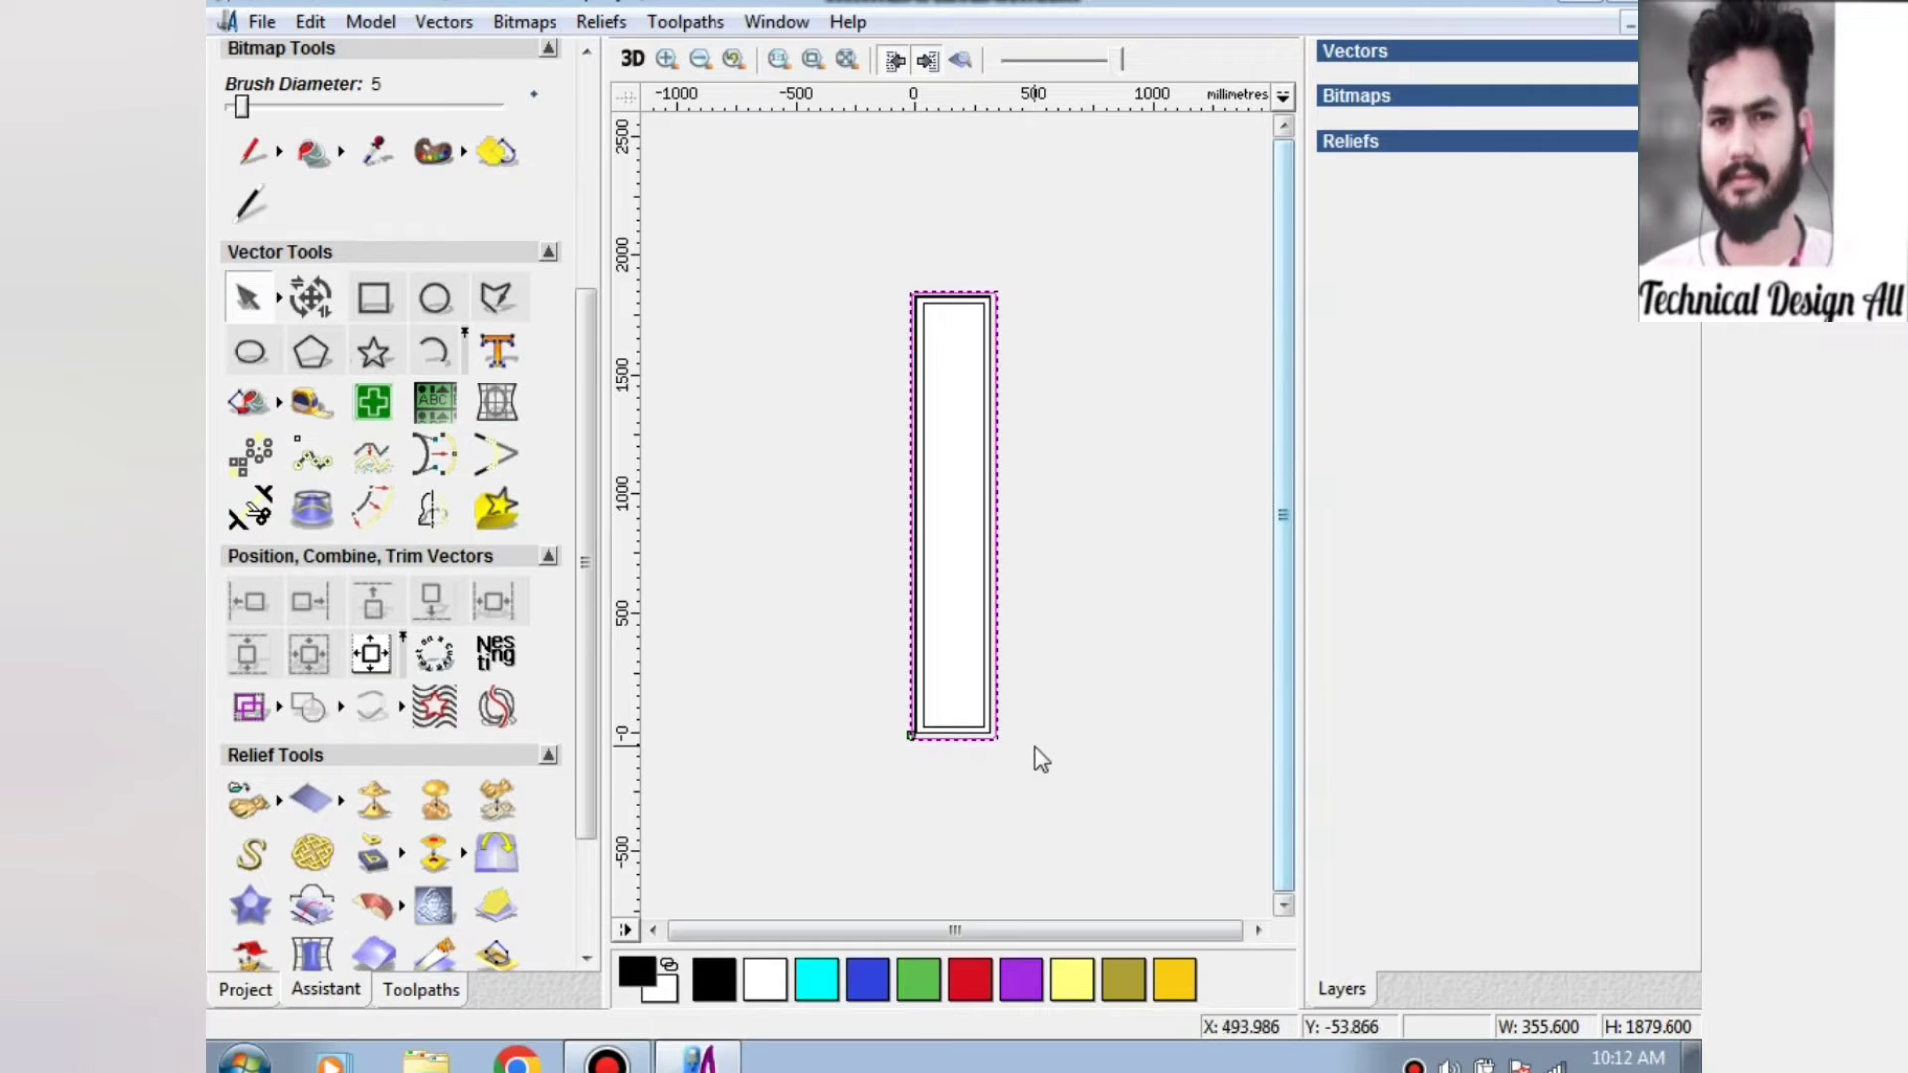
Delete the outermost offset outline around the page rectangle and leave nothing selected.
scroll(1035, 759, "up", 3)
left_click(1096, 868)
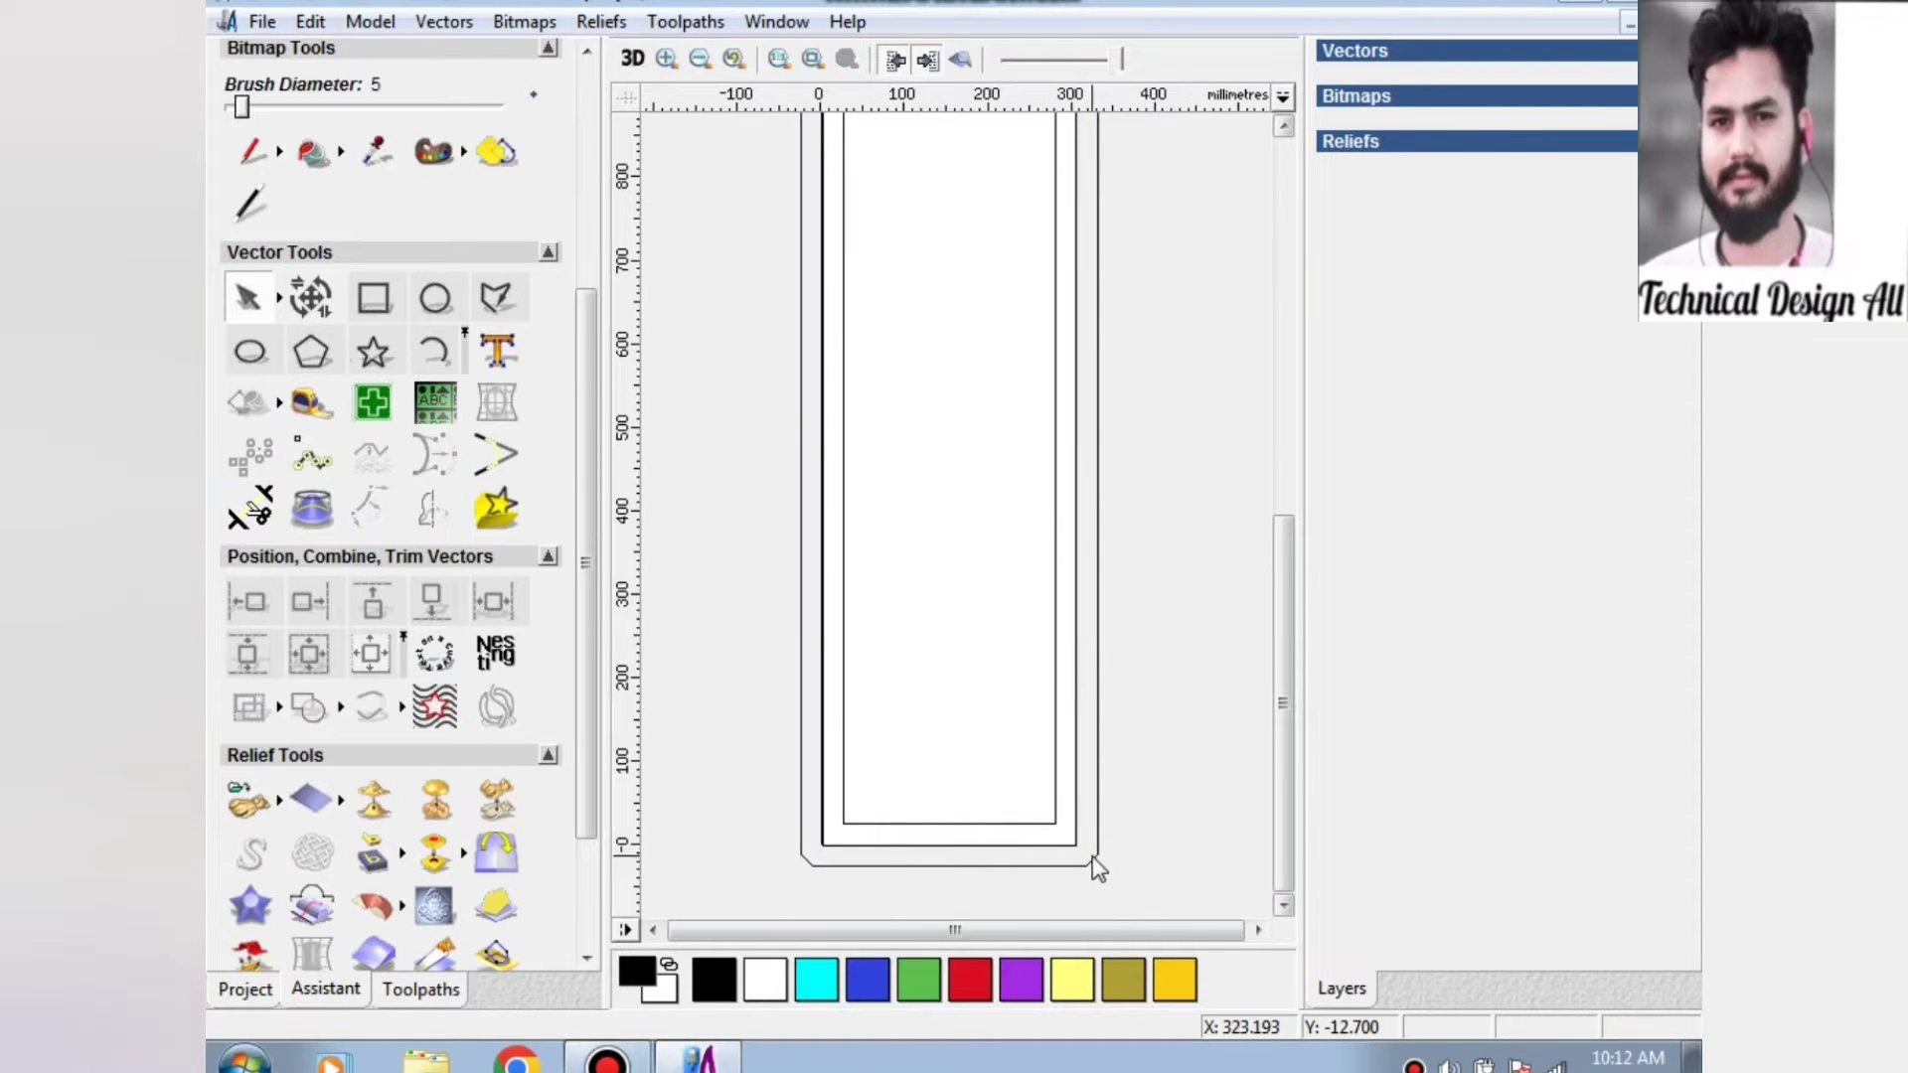
left_click(1094, 866)
key("Delete")
scroll(1022, 818, "down", 2)
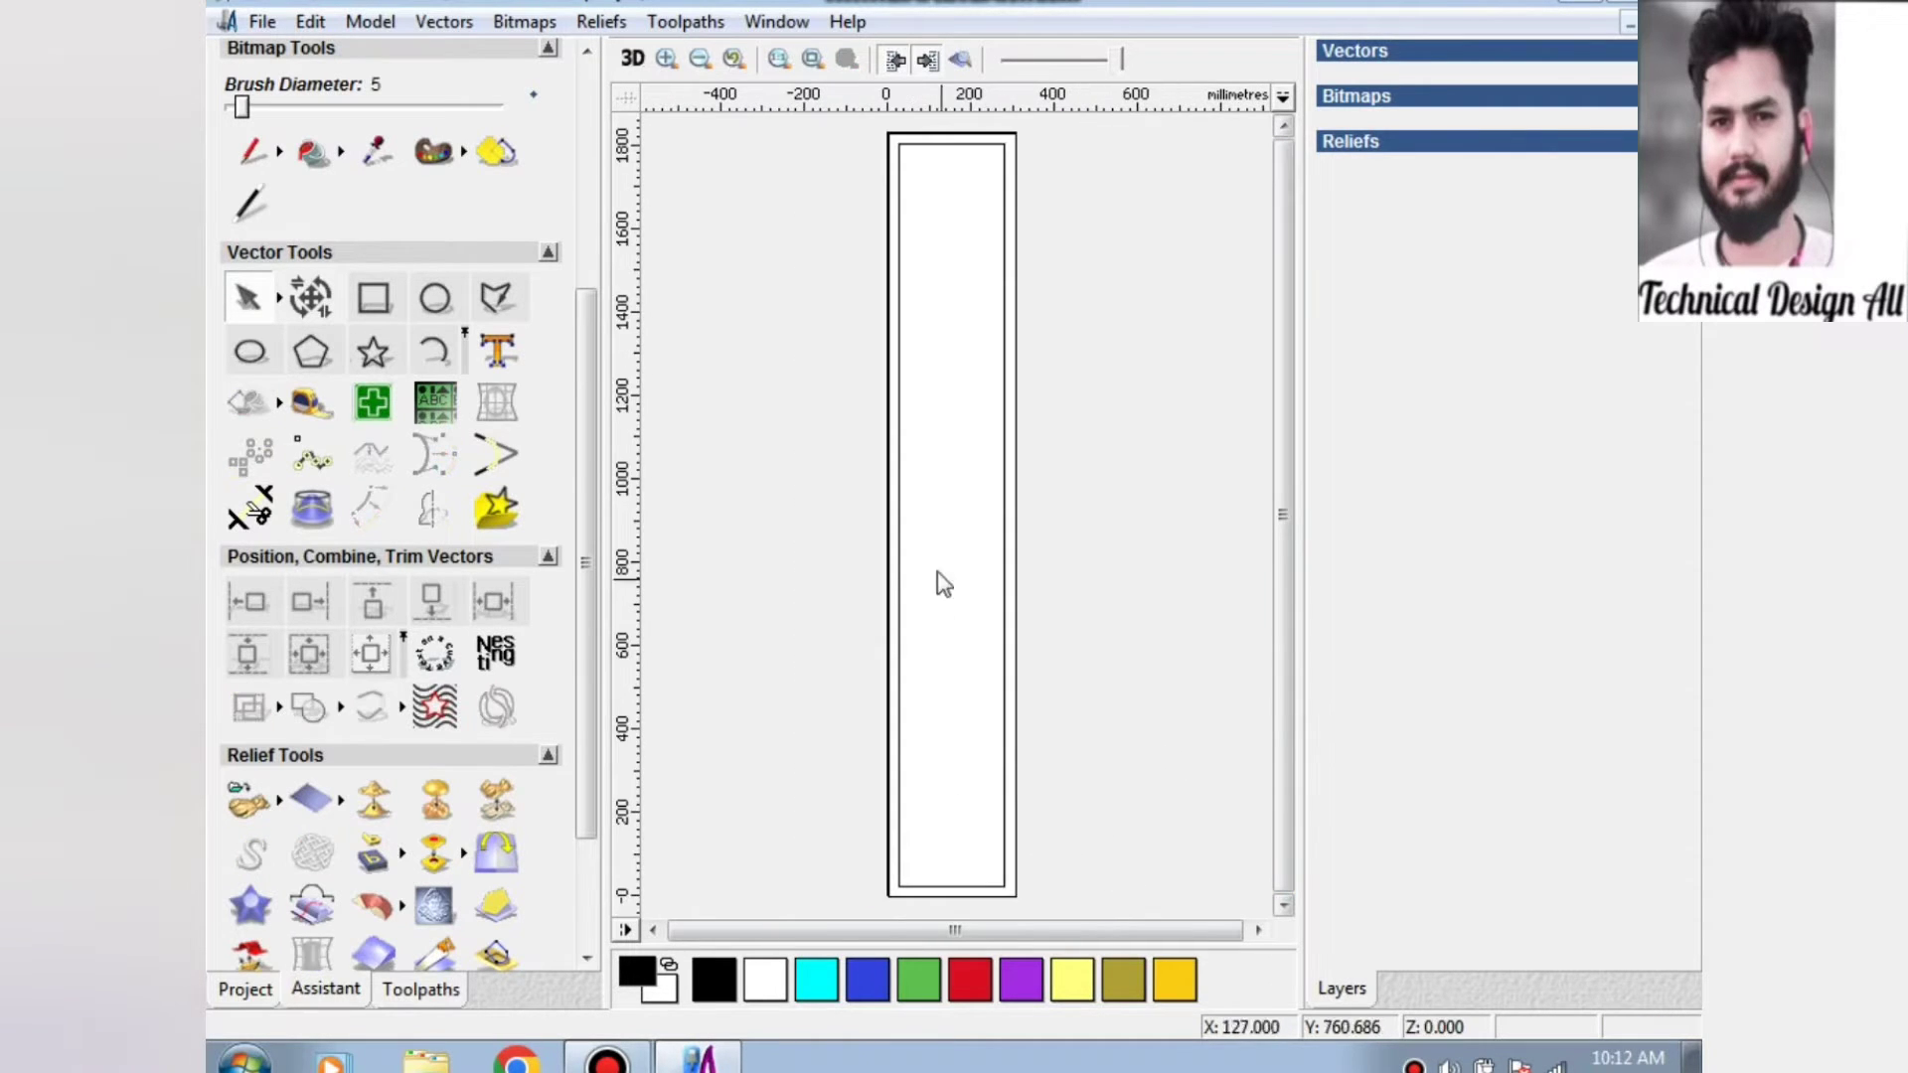
left_click(900, 418)
left_click(1109, 462)
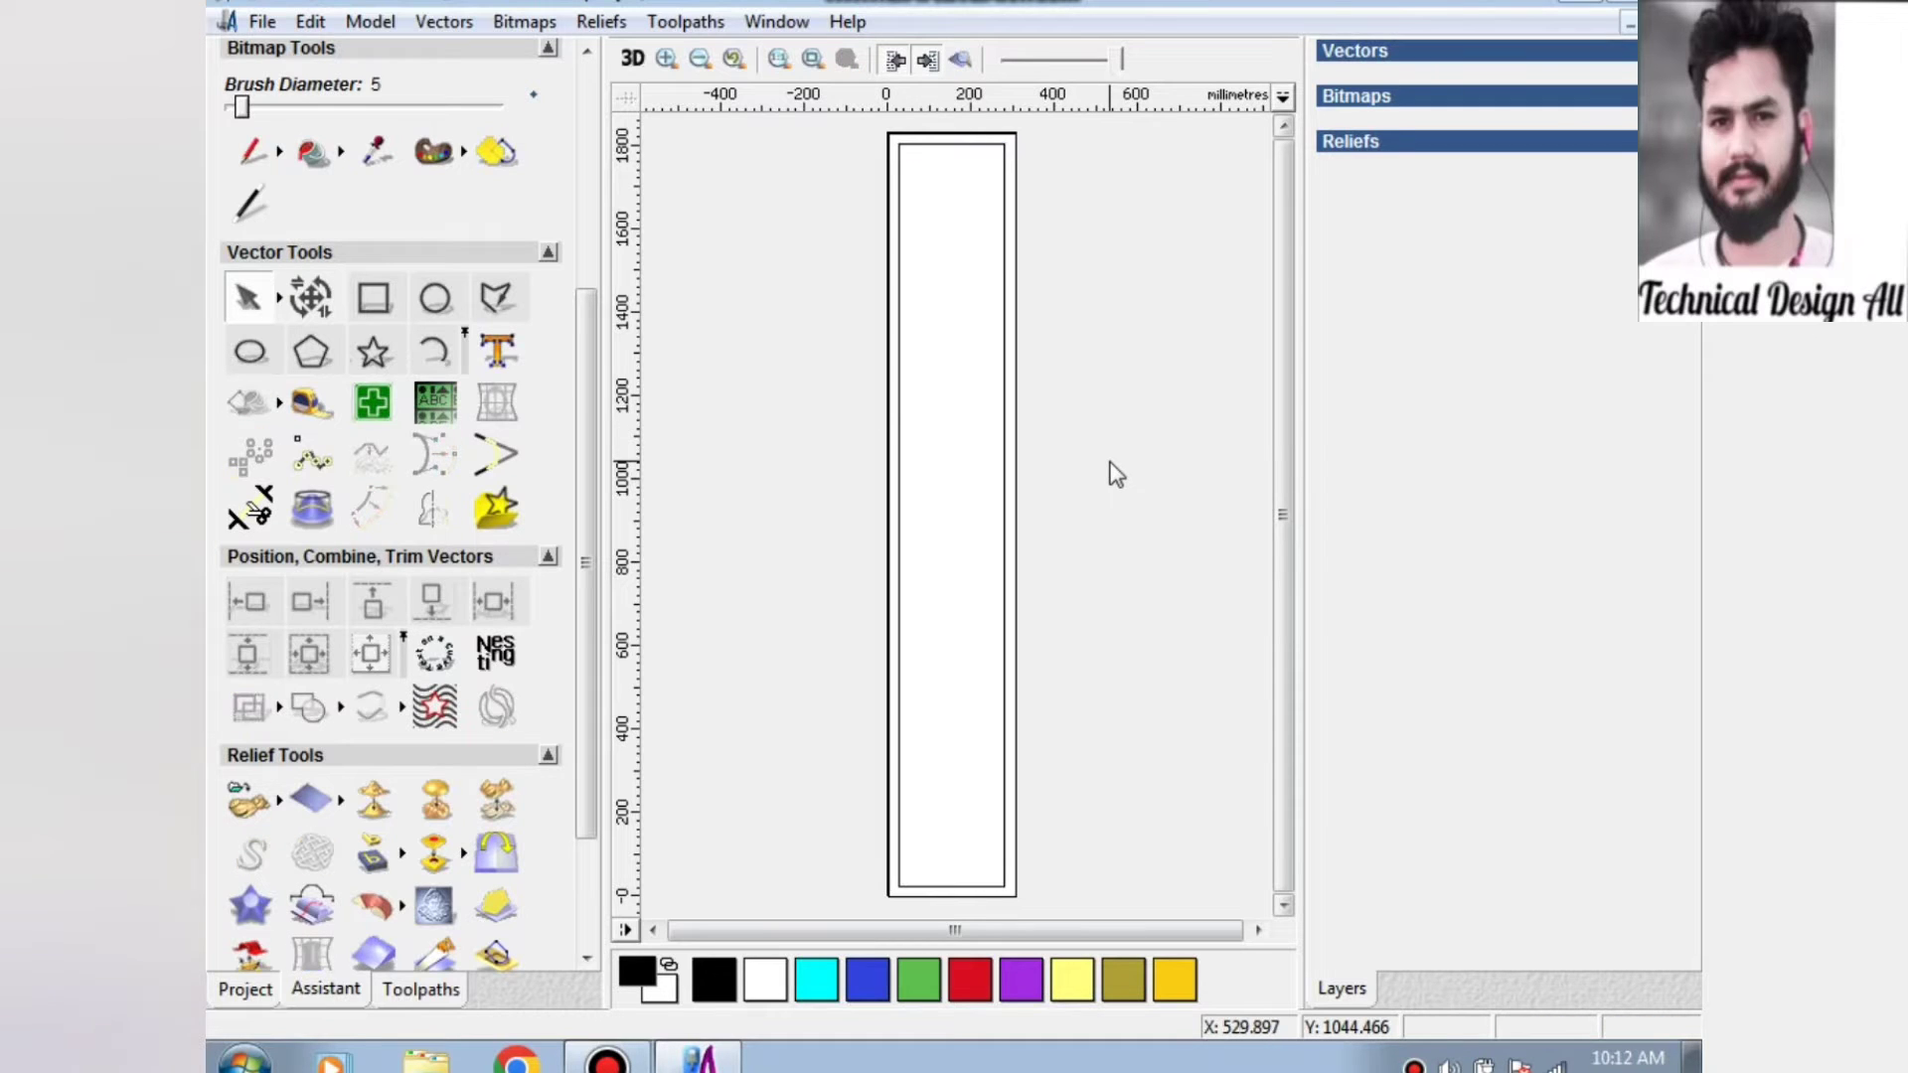
Paste the copied jali pattern and move it into the lower-left corner of the inner border rectangle.
right_click(954, 249)
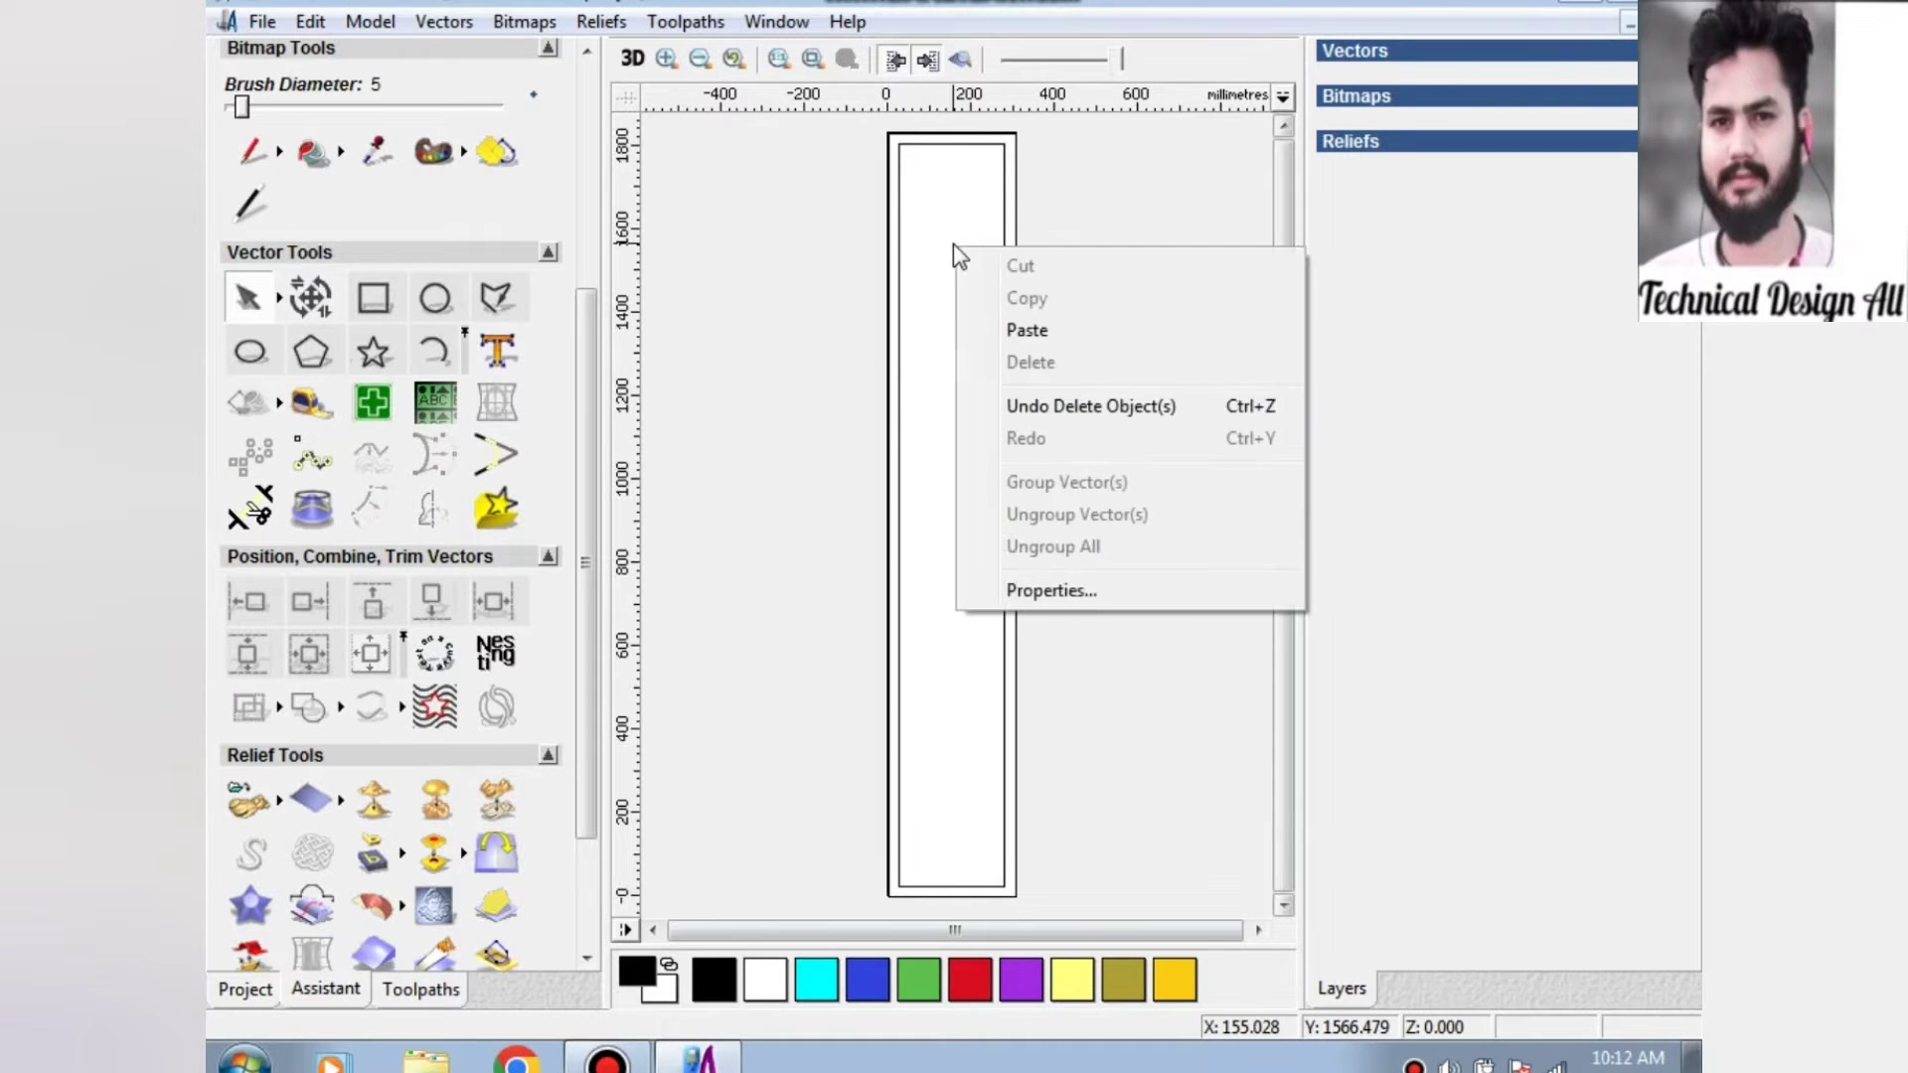
left_click(1004, 332)
scroll(852, 865, "up", 6)
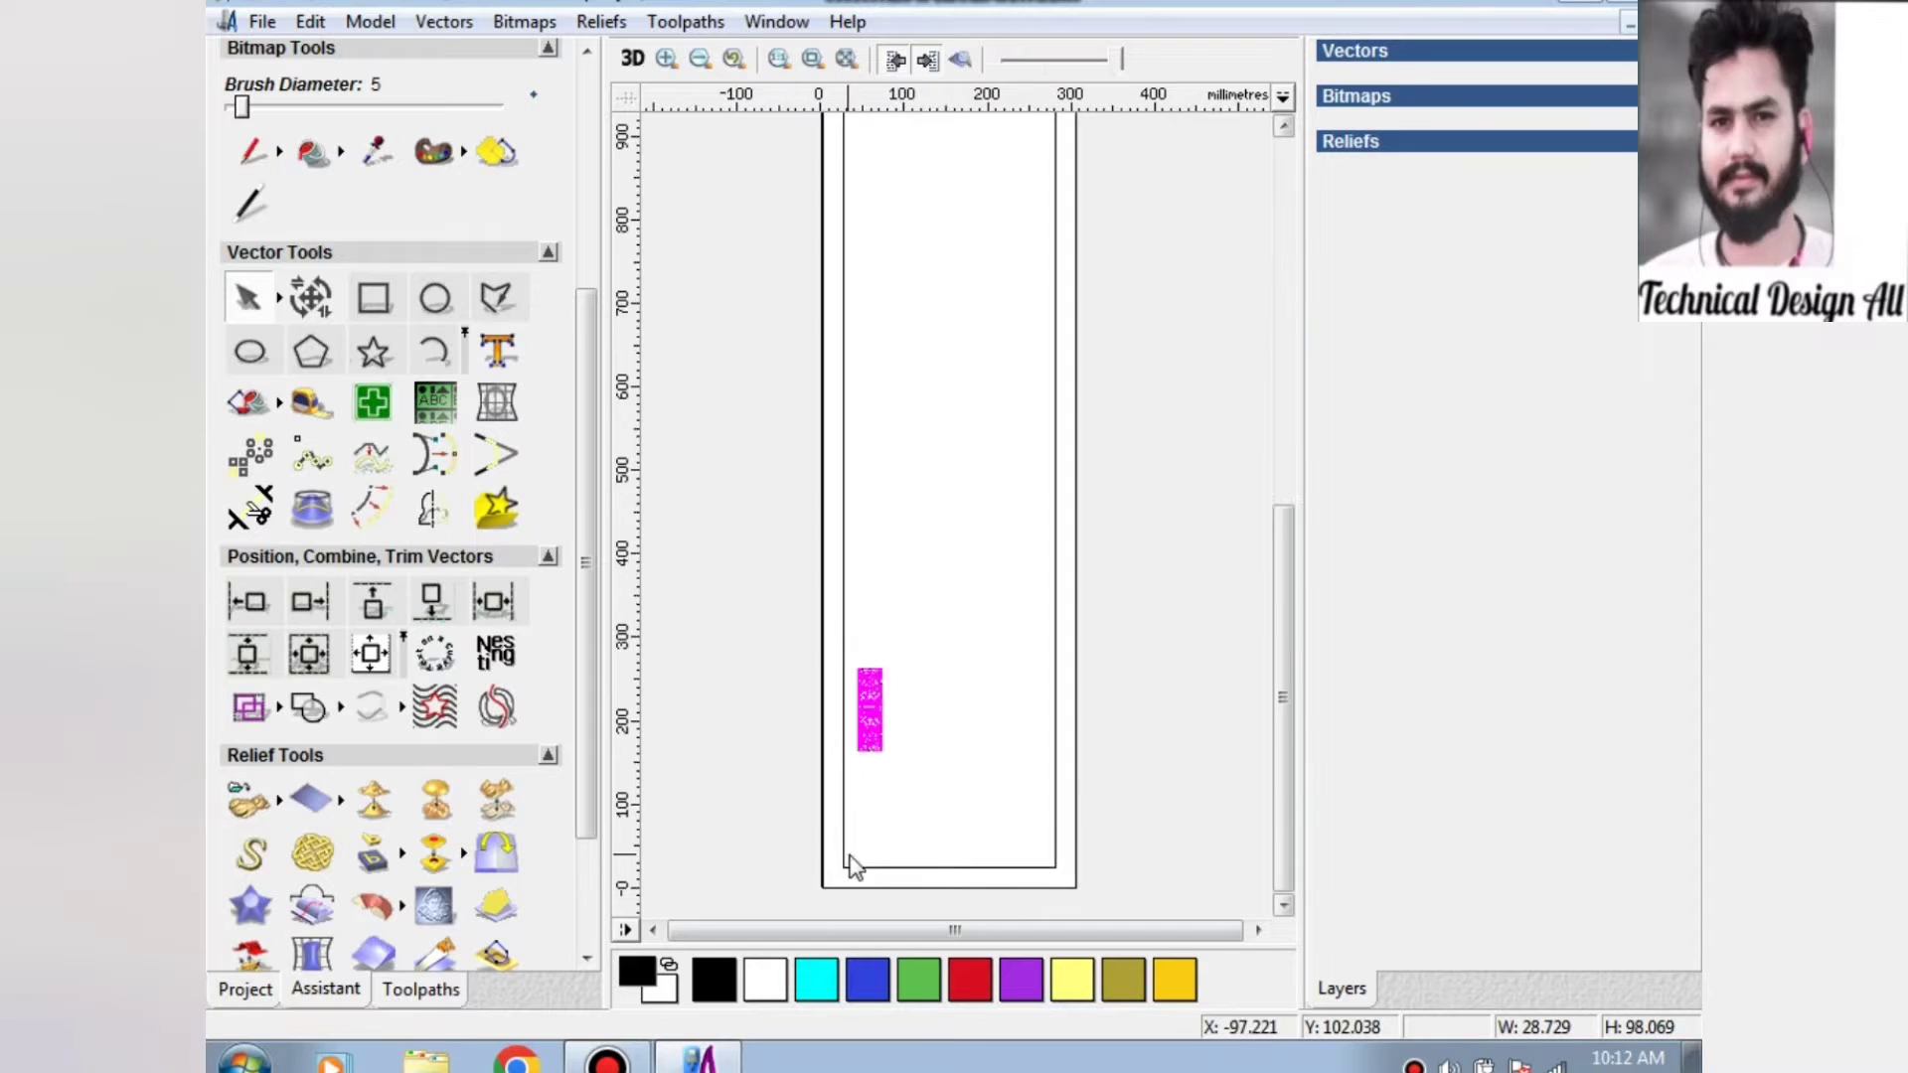
left_click_drag(812, 200, 758, 659)
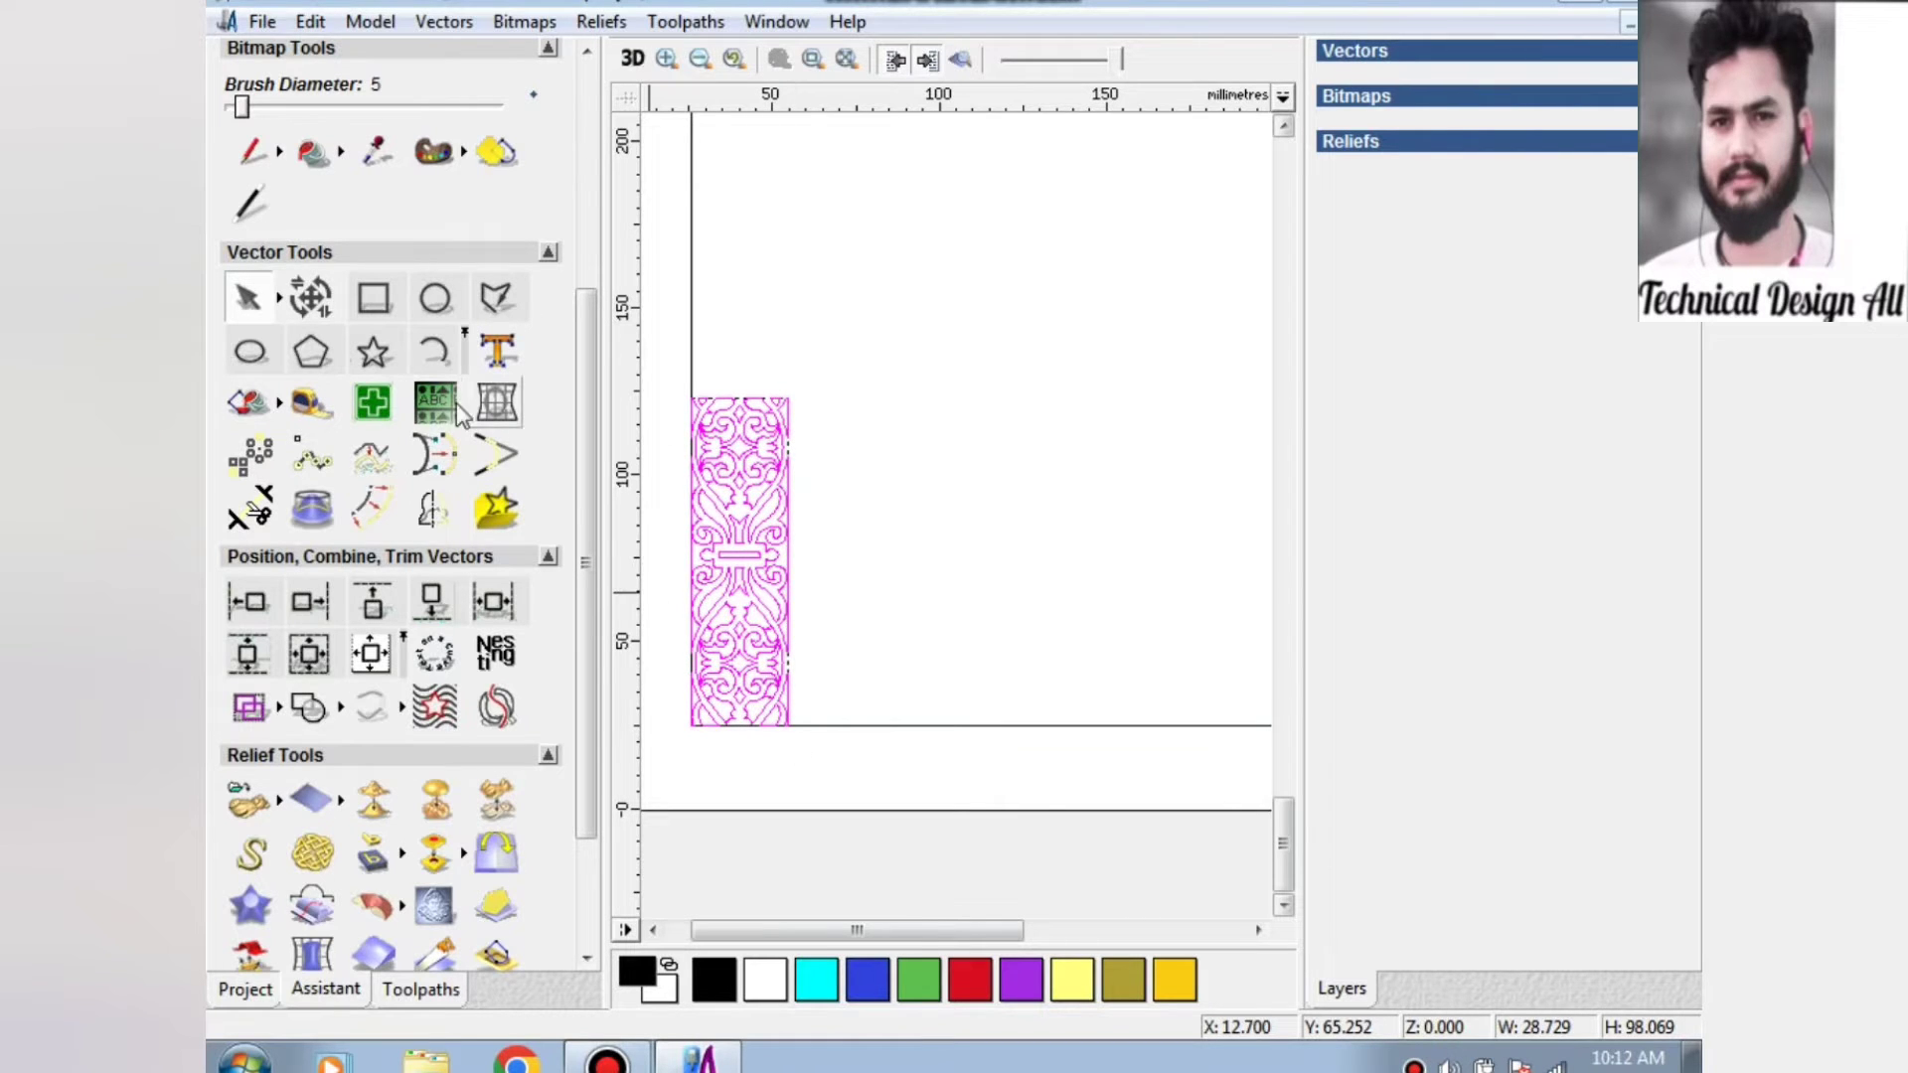
Scale the pasted pattern from its lower-left corner to about 254 × 1778 mm so it roughly fills the inner rectangle.
left_click(310, 297)
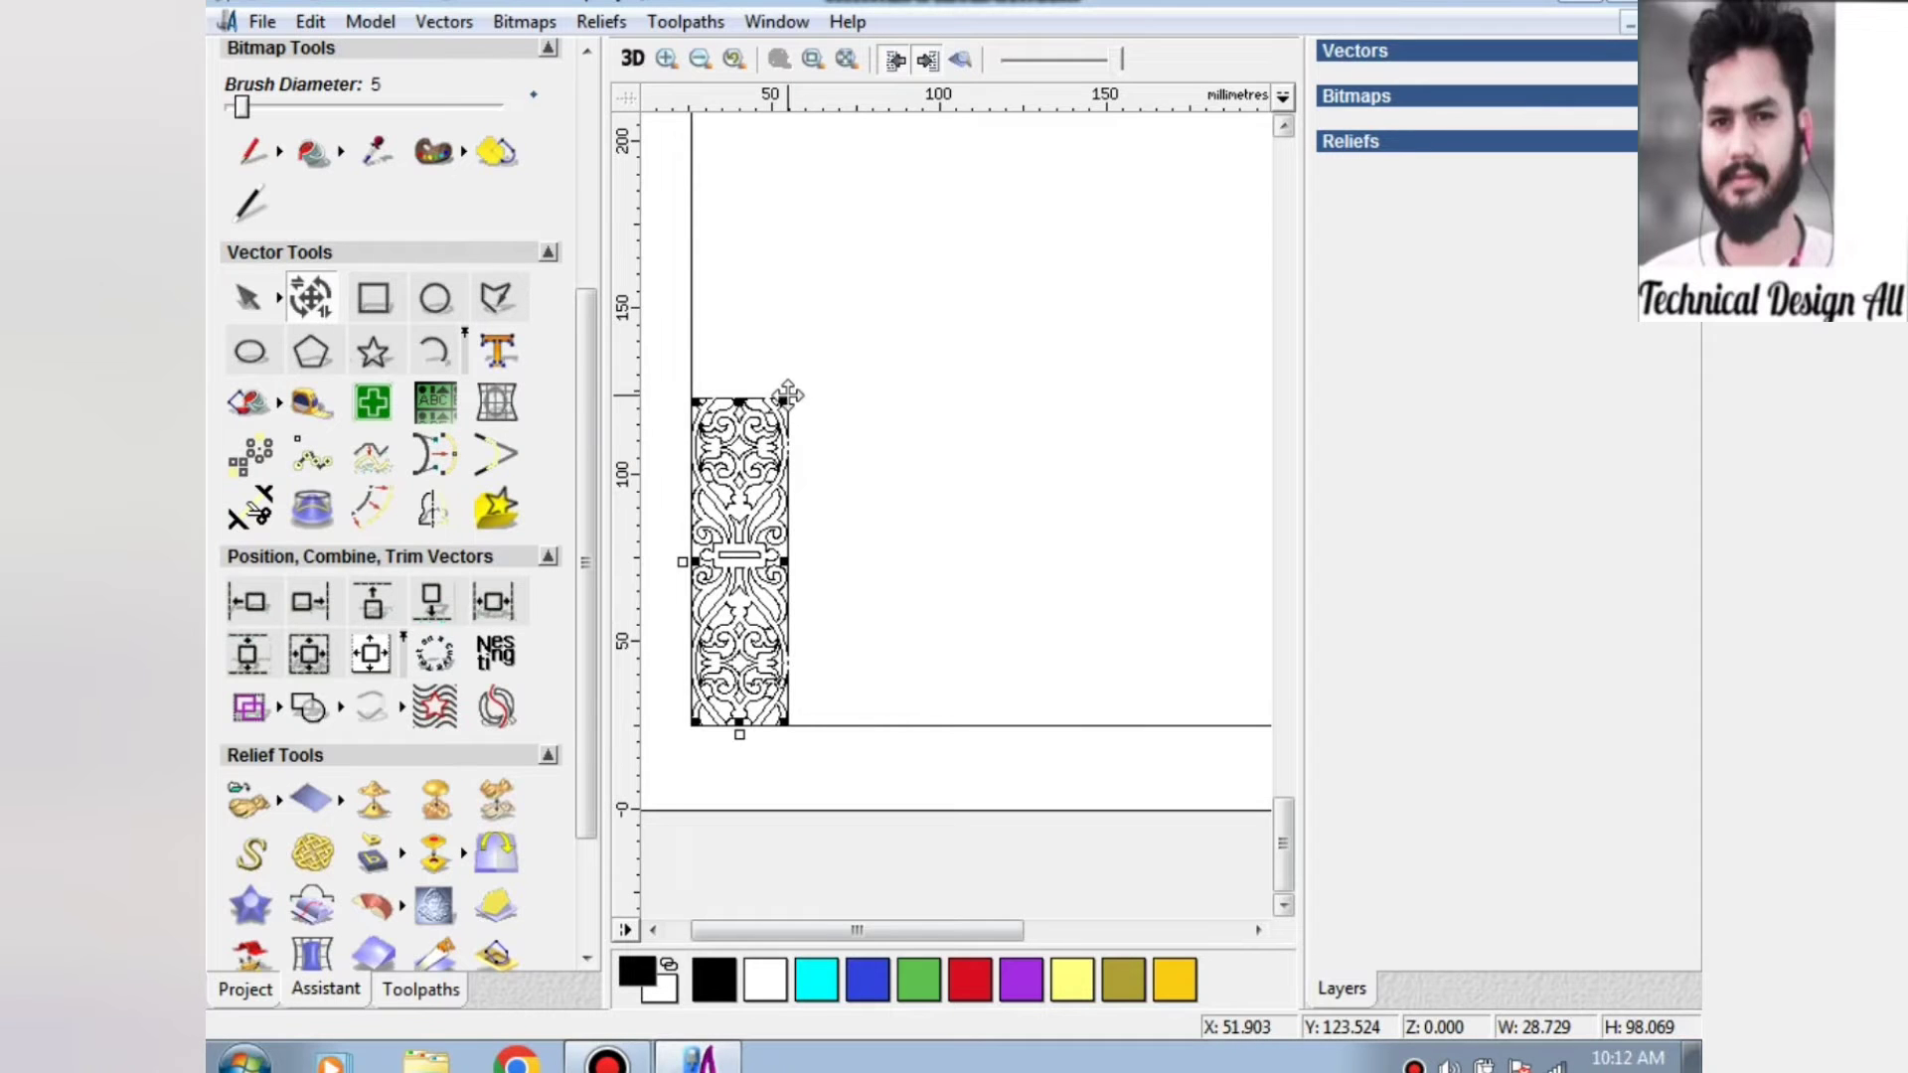
left_click_drag(785, 399, 1054, 150)
scroll(946, 586, "down", 4)
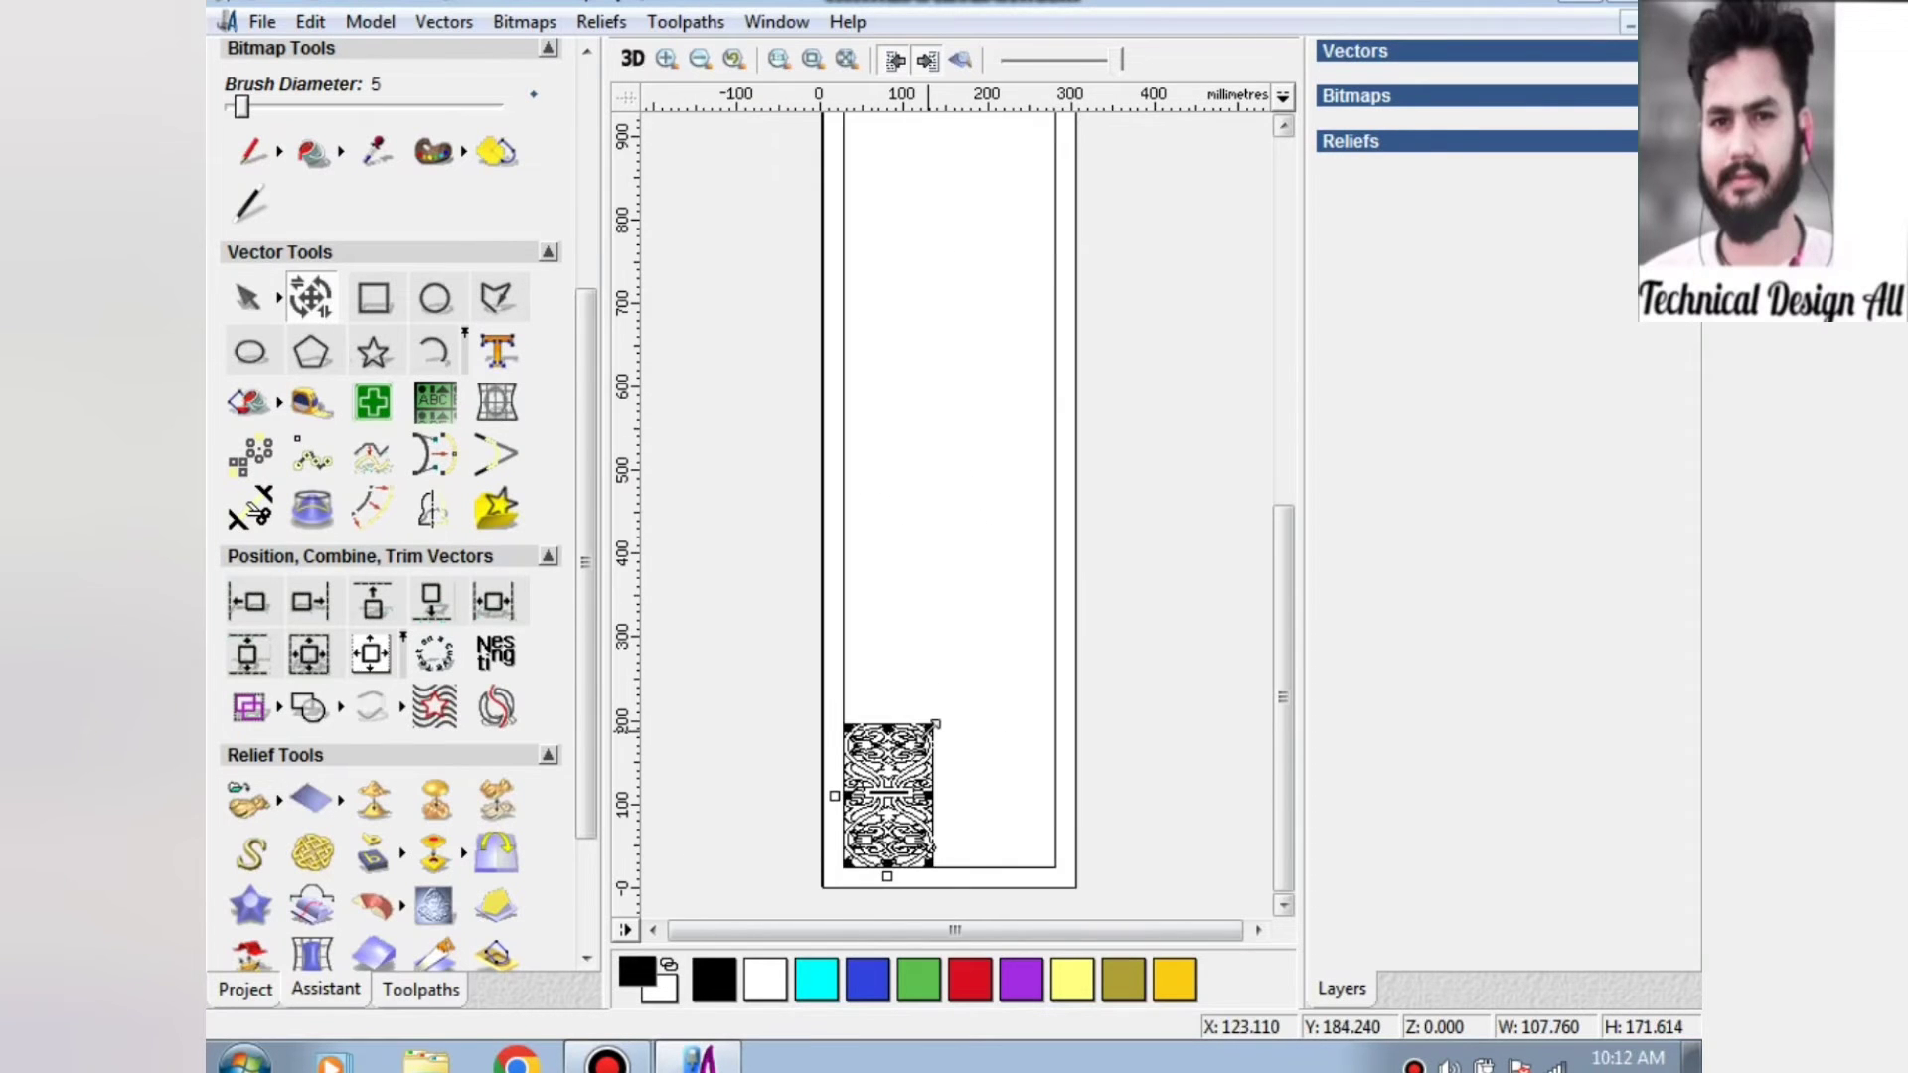
left_click_drag(932, 726, 1023, 197)
scroll(982, 245, "down", 2)
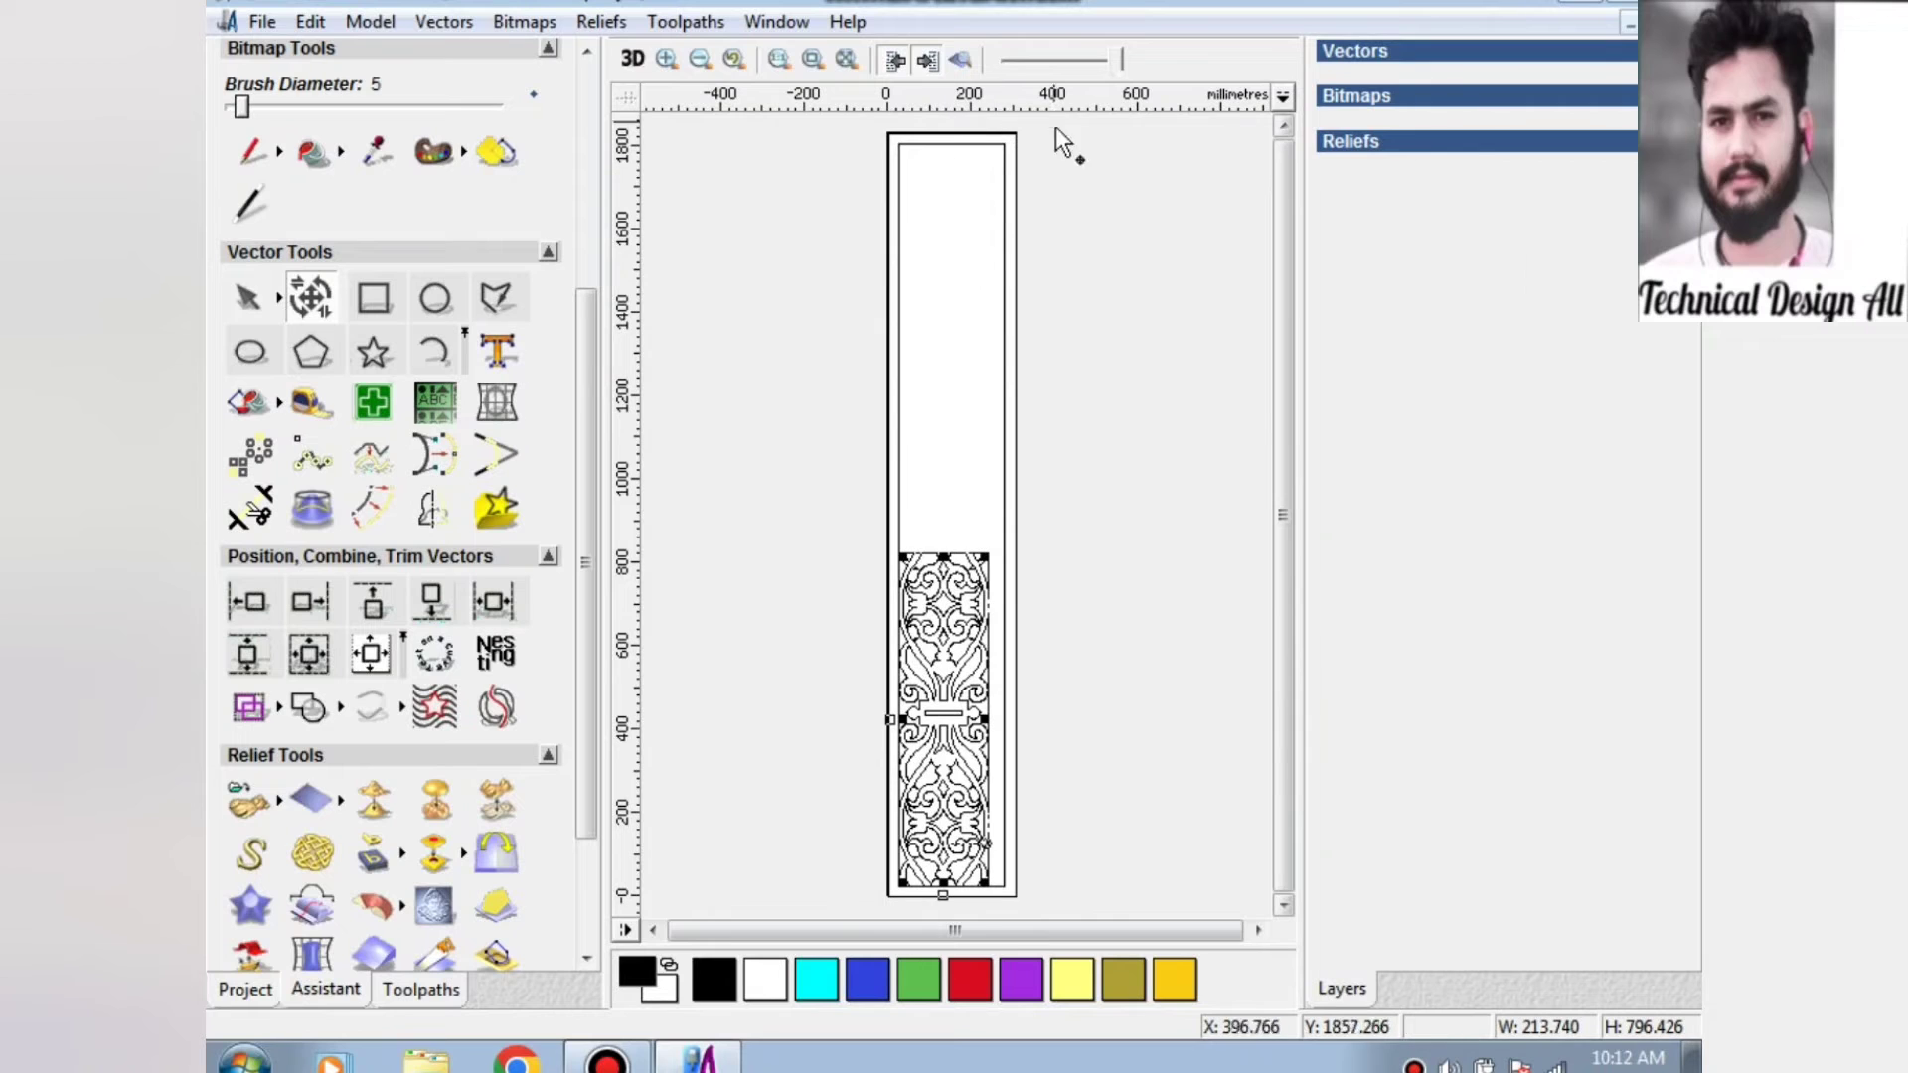
left_click_drag(986, 559, 1019, 178)
Stretch the pattern's upper-right and upper-left corners onto the matching corners of the inner border rectangle.
scroll(1019, 179, "up", 7)
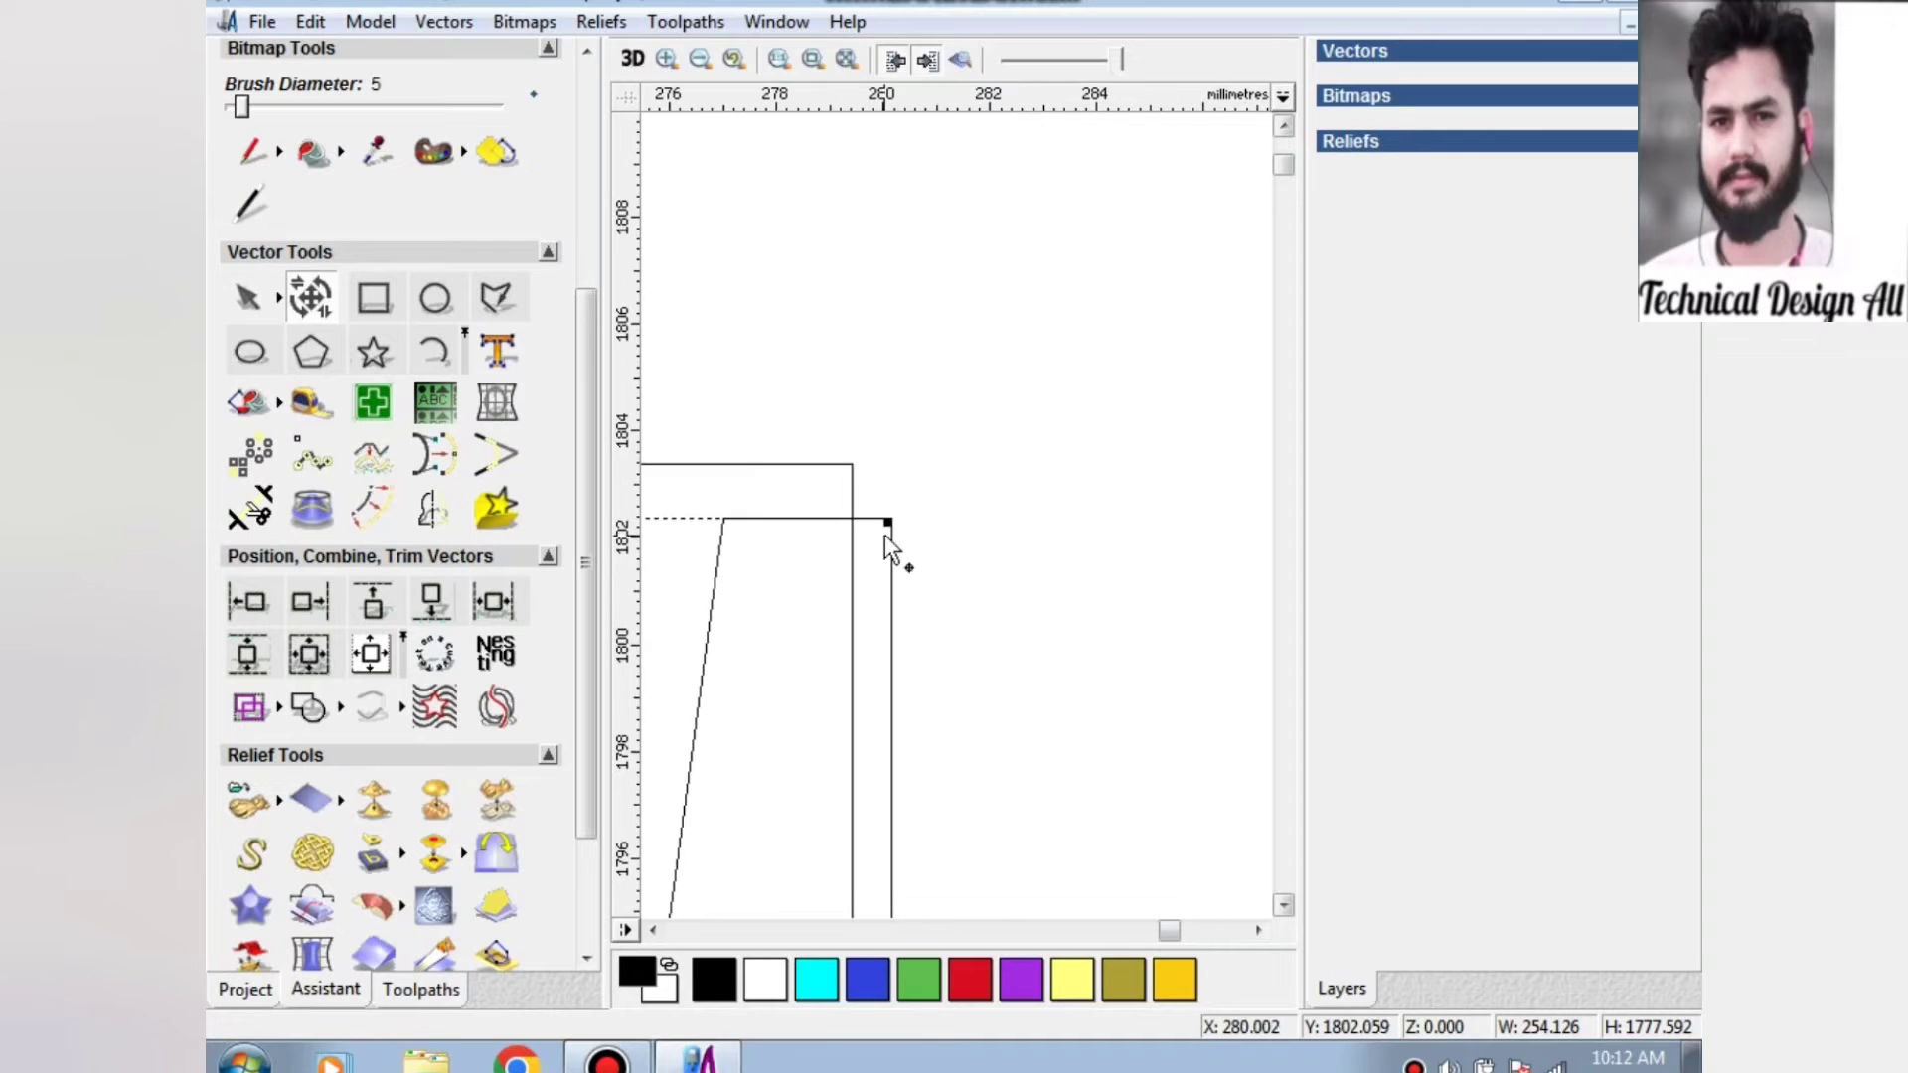
left_click_drag(883, 519, 854, 463)
scroll(946, 468, "down", 5)
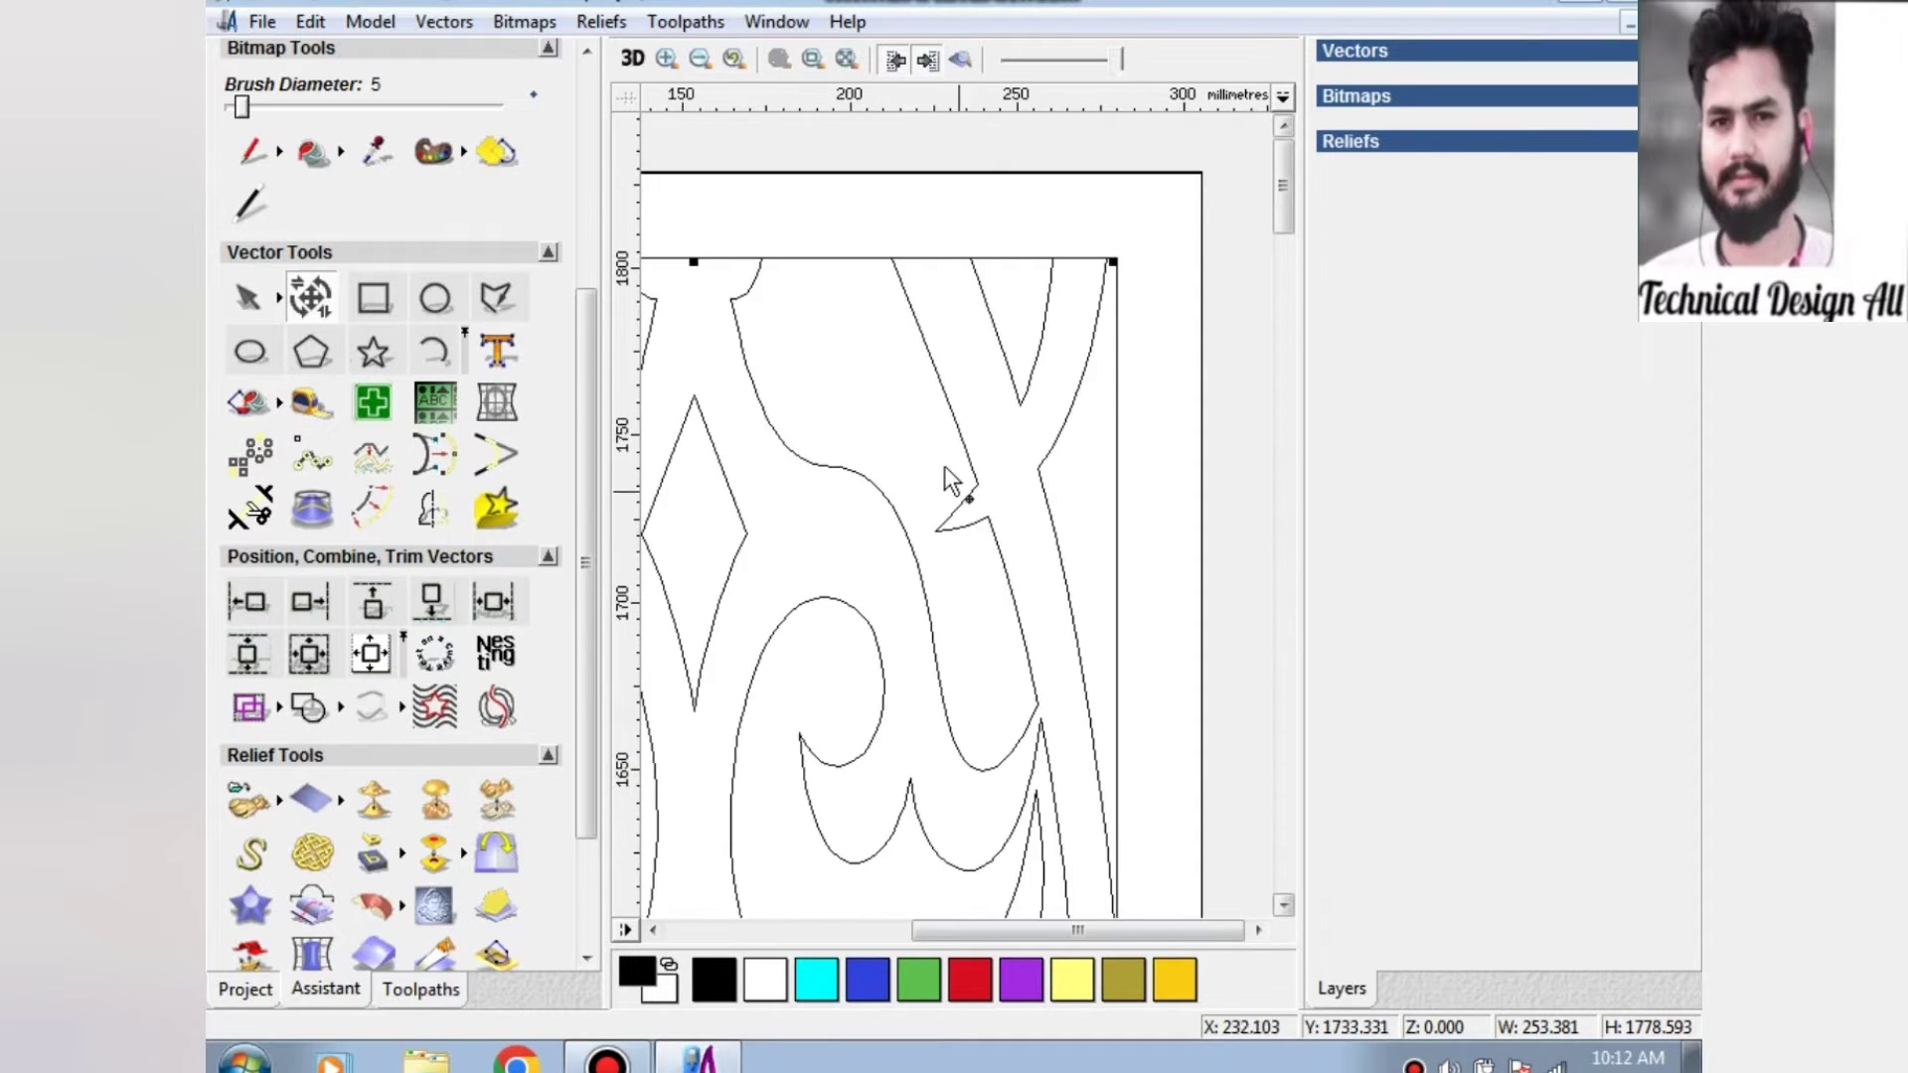
scroll(755, 238, "up", 3)
scroll(848, 426, "up", 4)
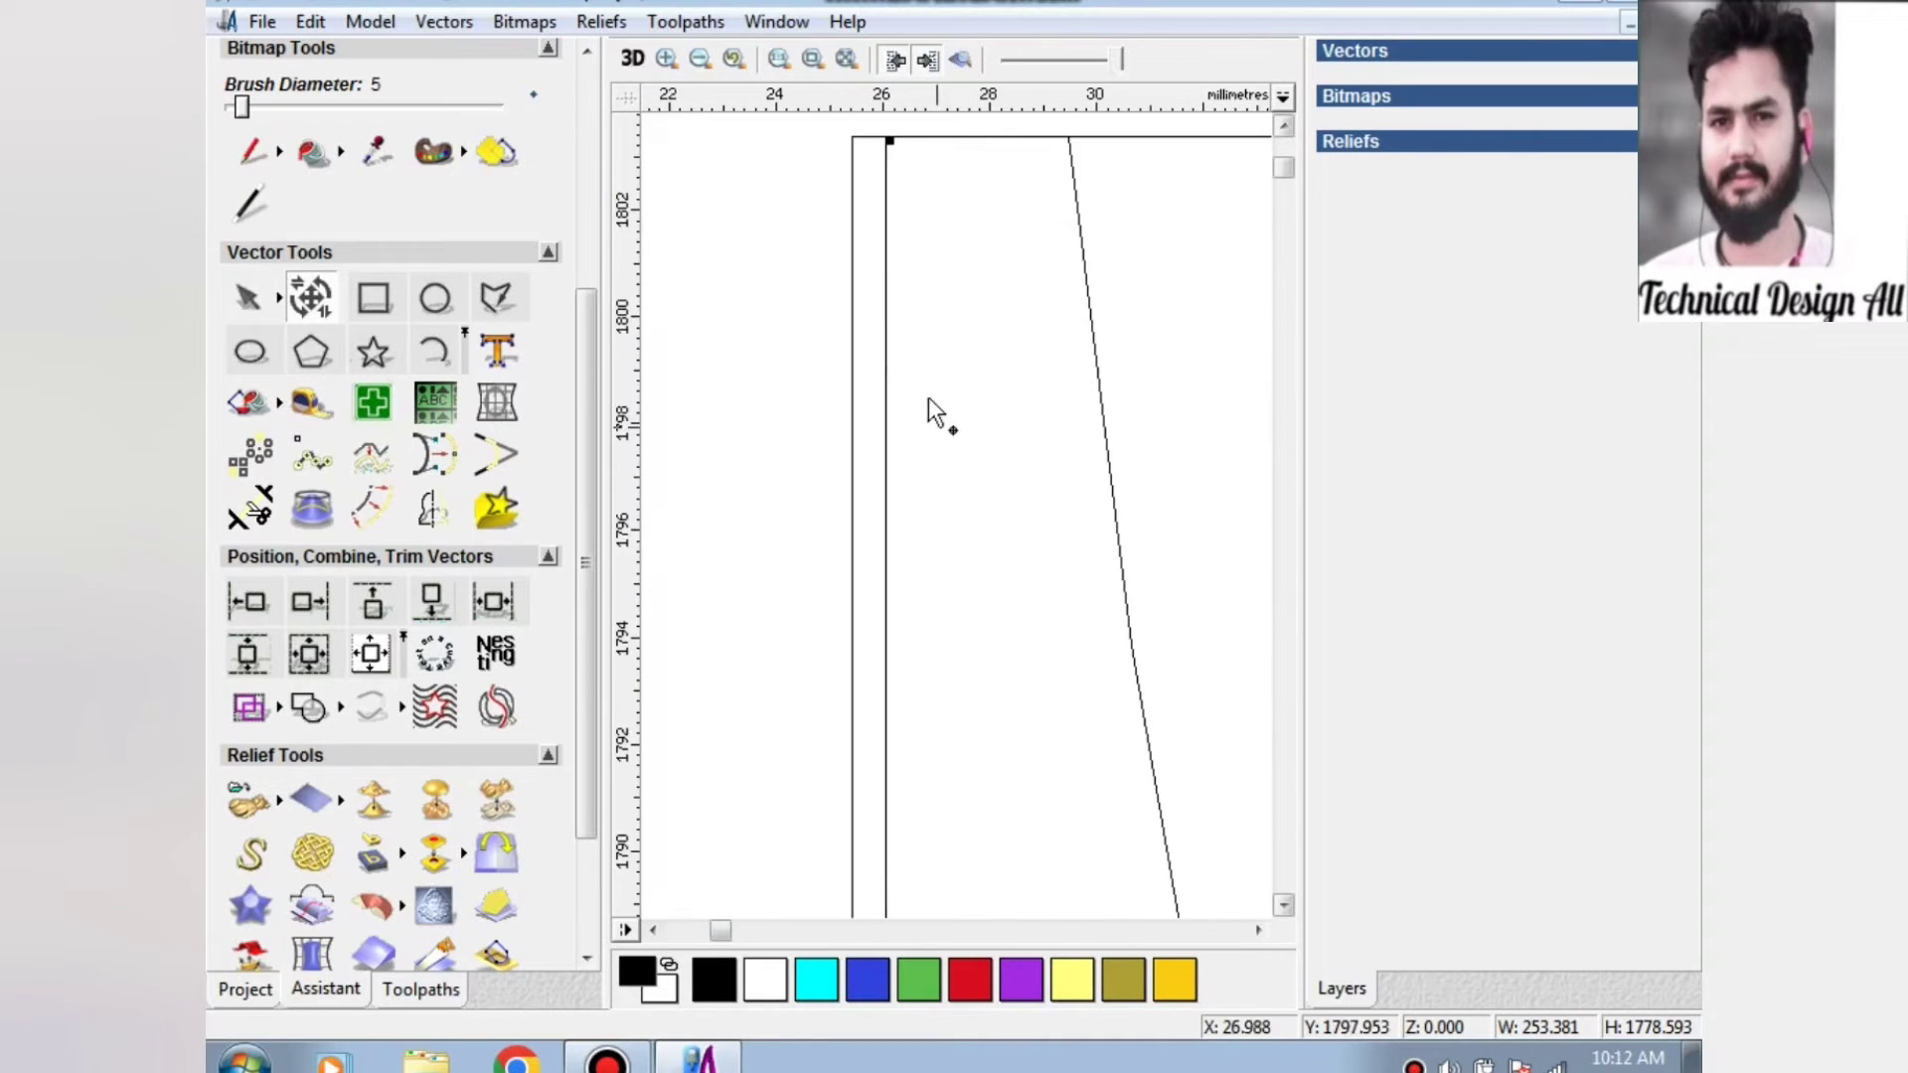
left_click(873, 149)
left_click_drag(890, 140, 855, 141)
scroll(1006, 330, "down", 4)
scroll(1009, 487, "down", 4)
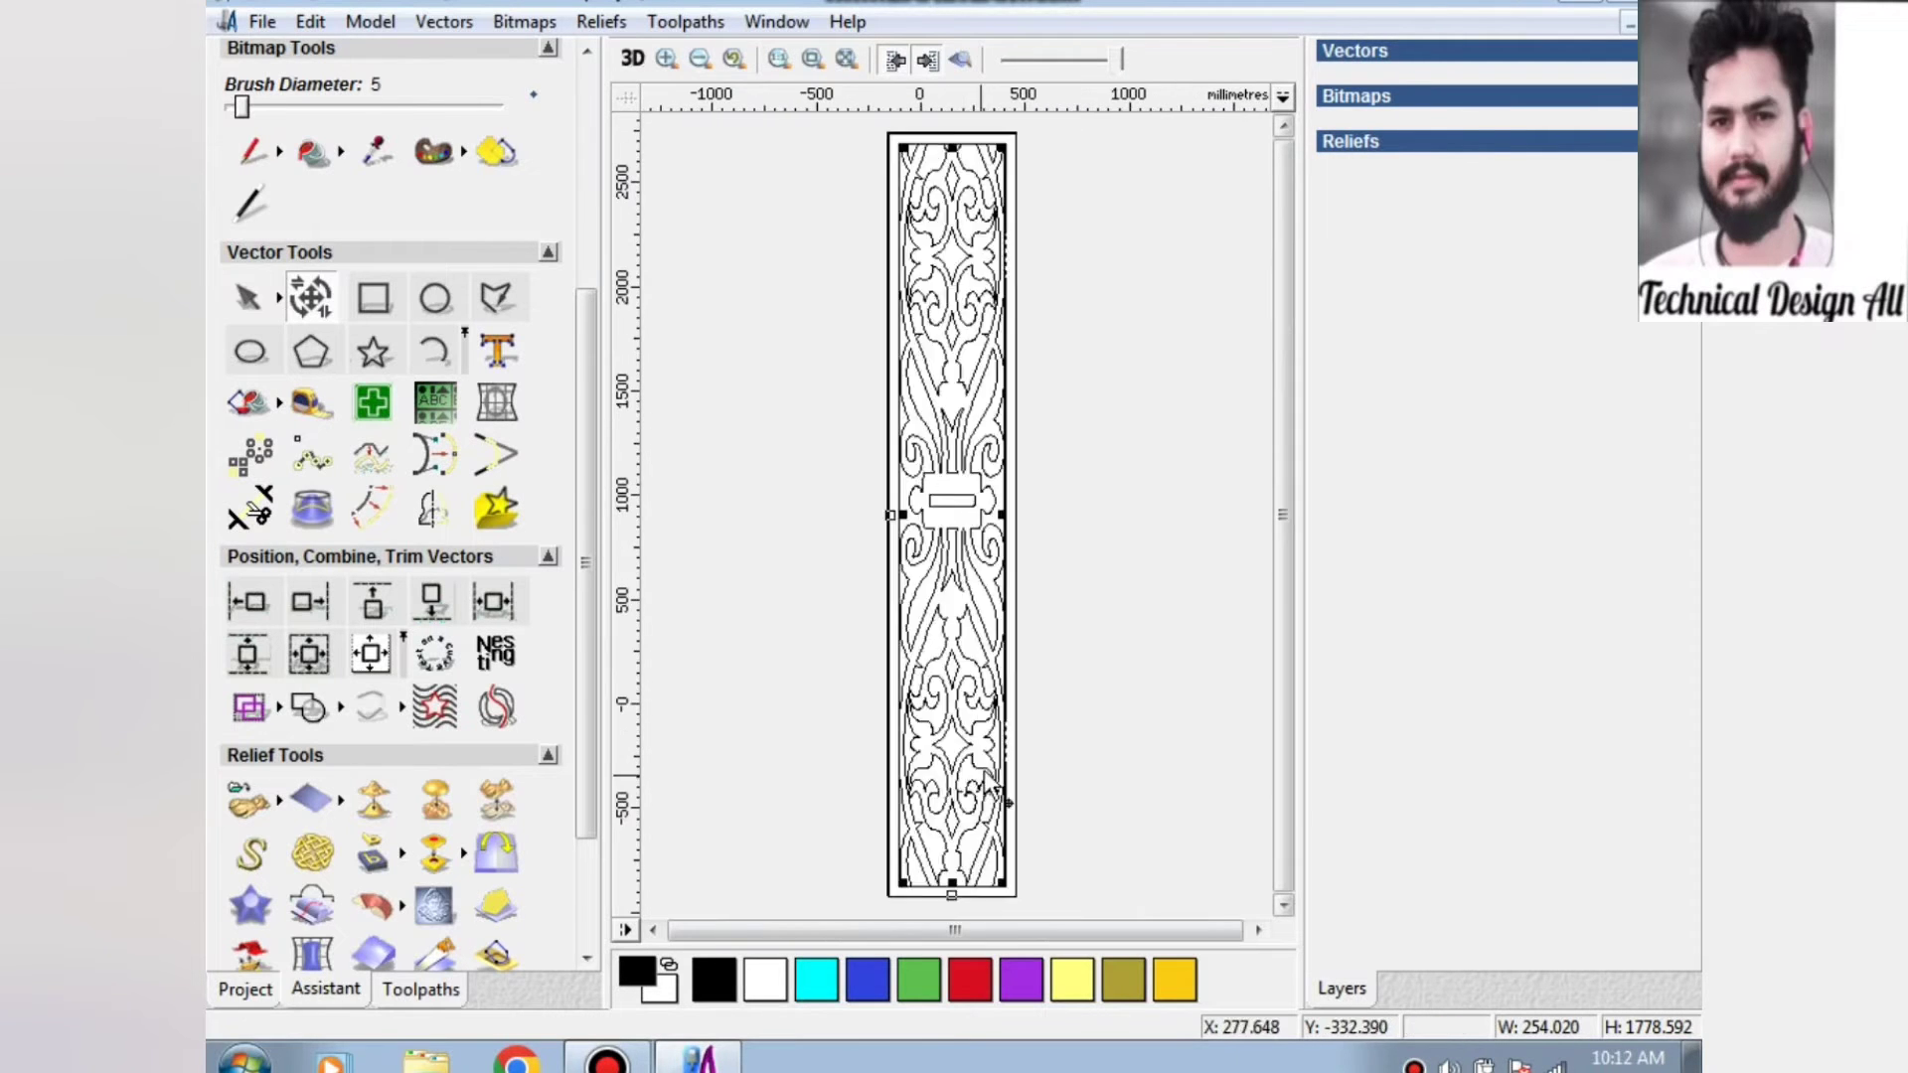
Stretch the pattern's lower-right corner onto the lower-right corner of the inner border rectangle.
scroll(1013, 830, "up", 6)
scroll(1083, 646, "up", 4)
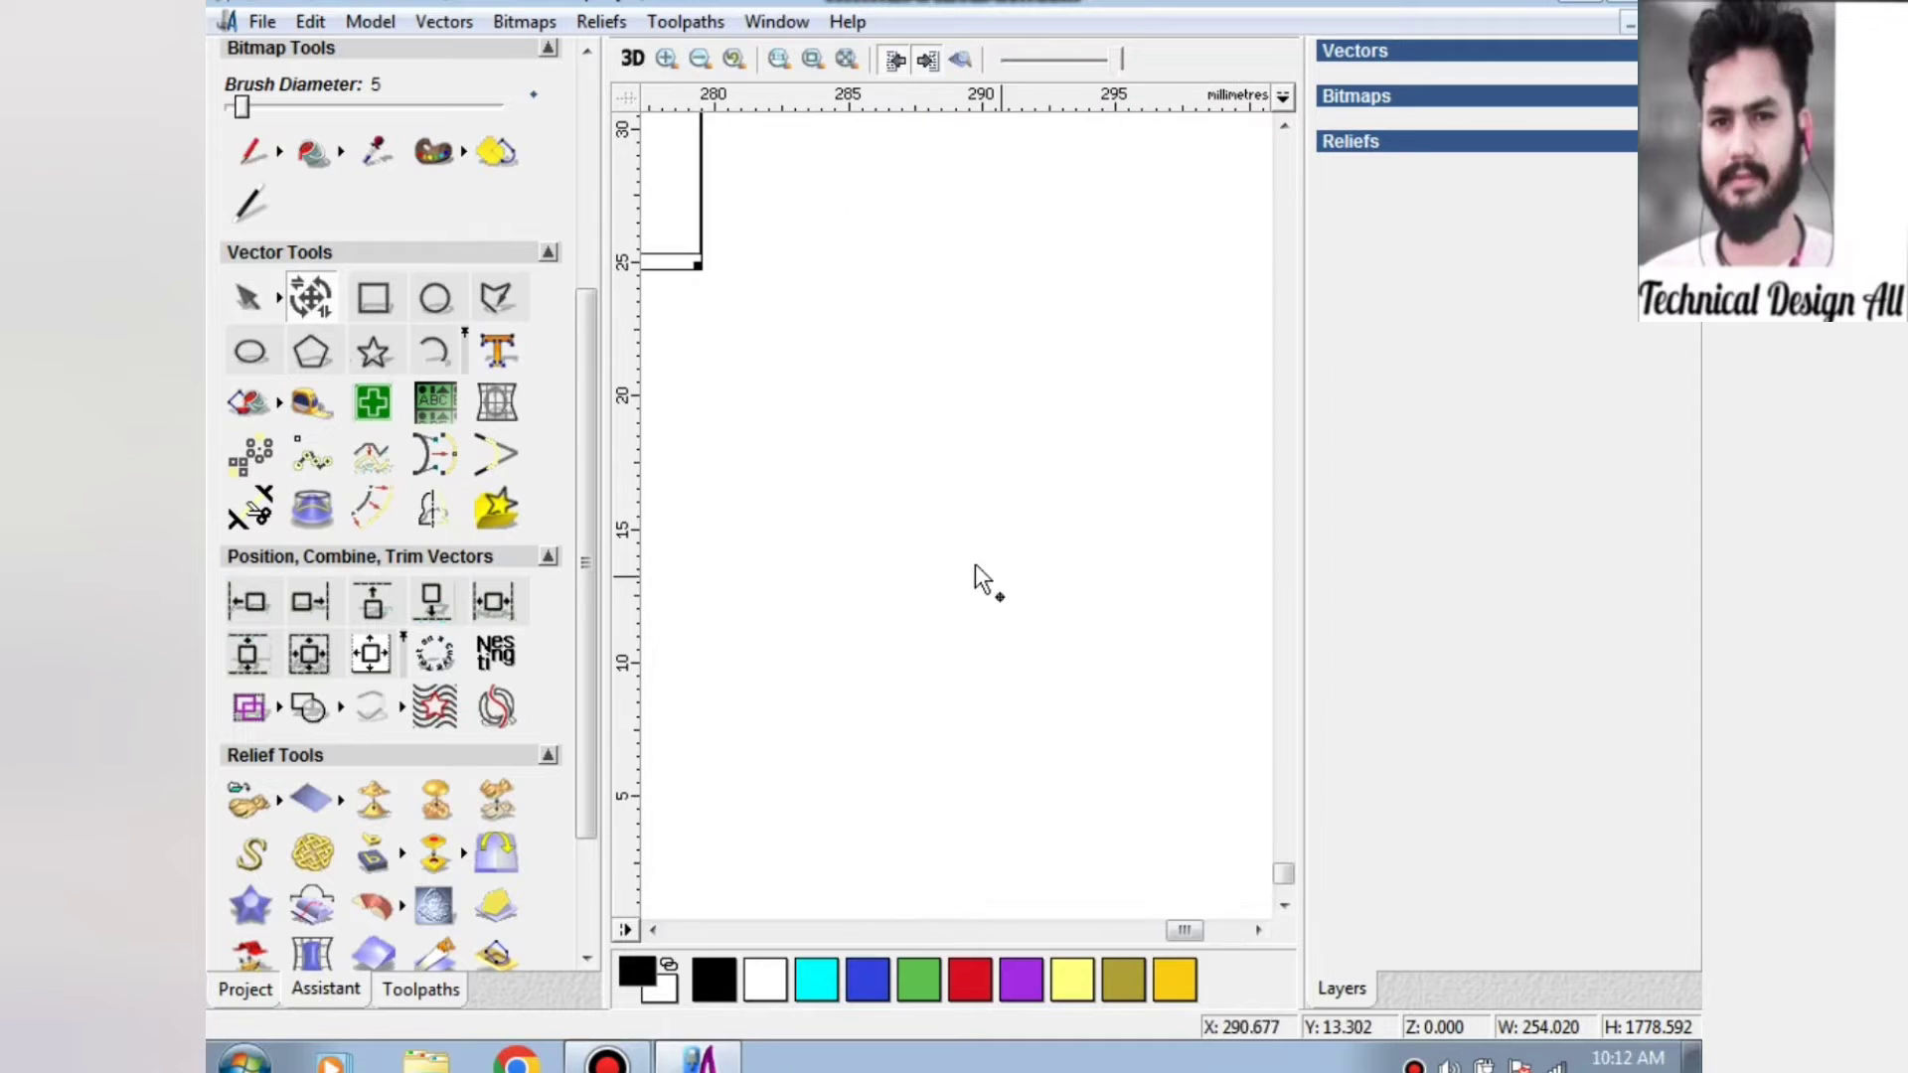
scroll(695, 292, "up", 2)
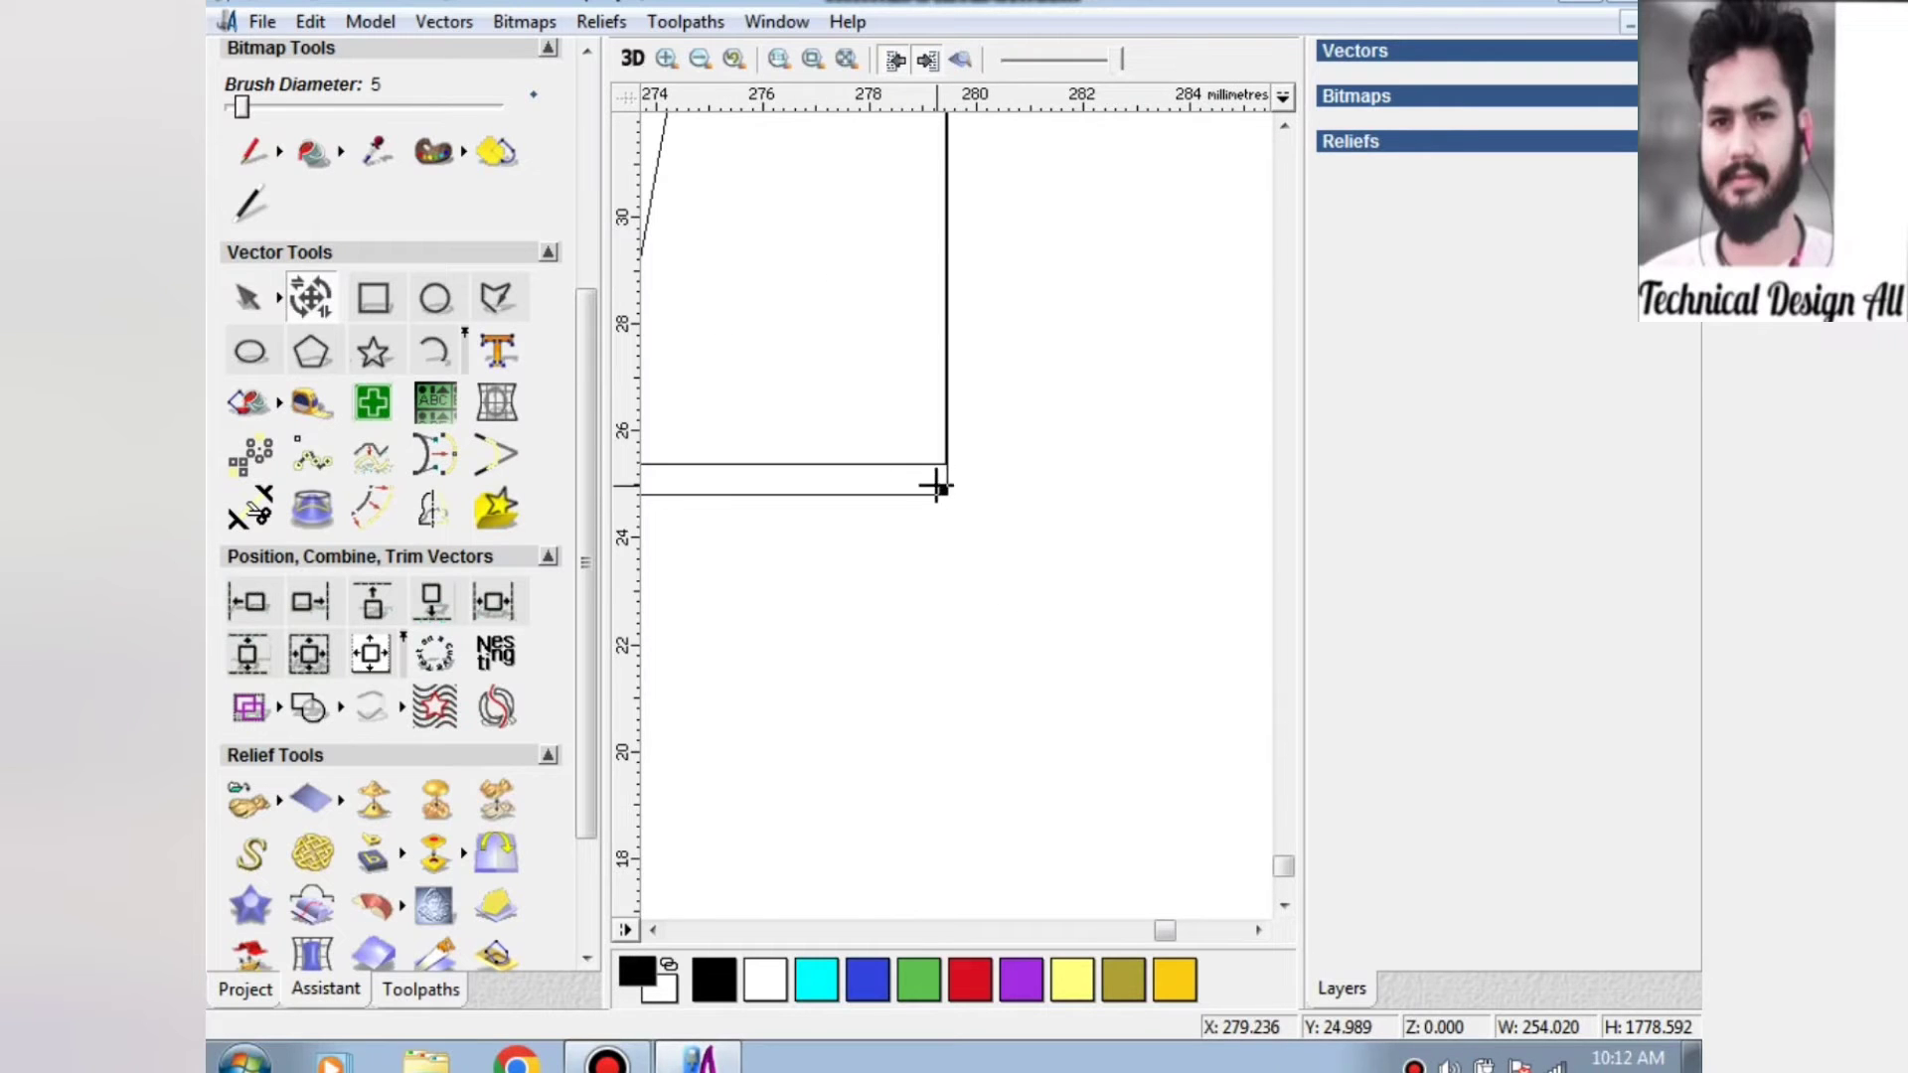
left_click(941, 464)
left_click_drag(941, 463, 943, 462)
scroll(937, 459, "down", 6)
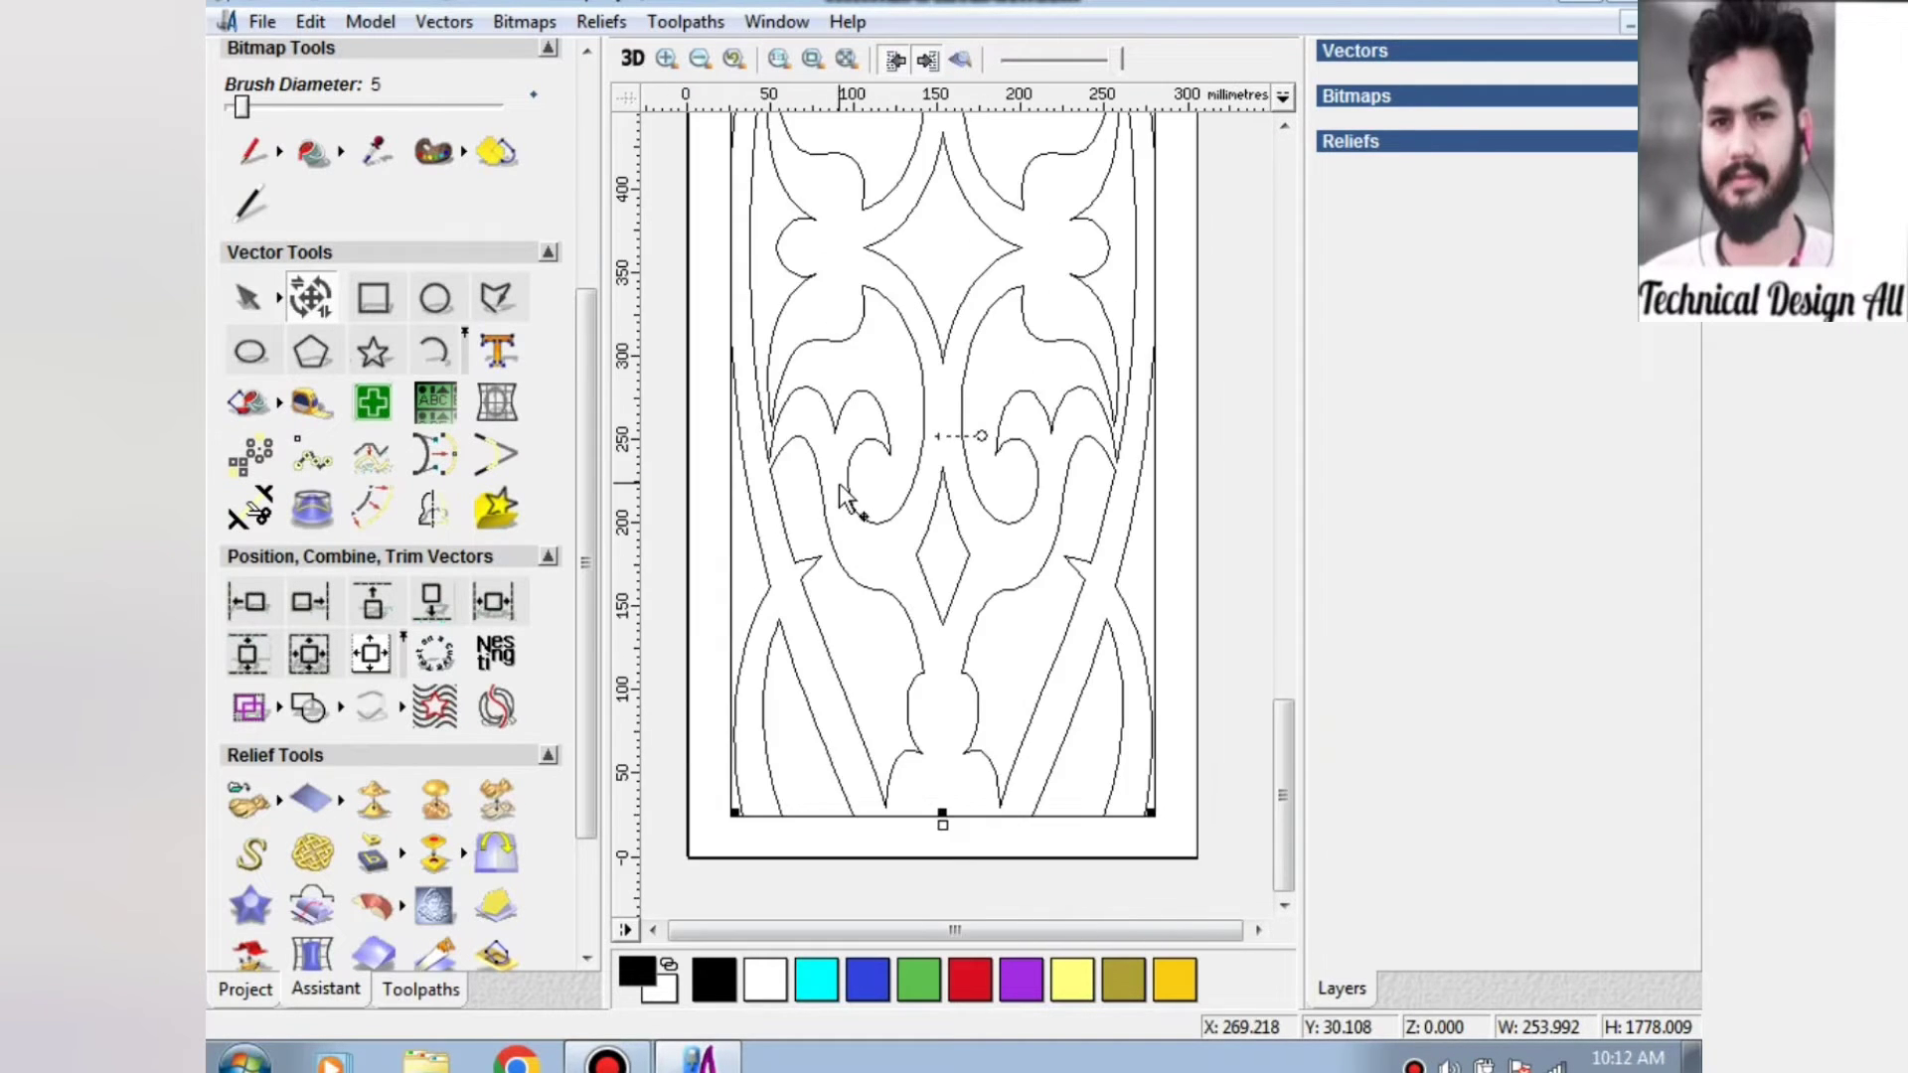
Snap the pattern's lower-left corner to the inner rectangle's corner at X 25.4, Y 25.4 and deselect the pattern.
scroll(697, 845, "up", 4)
scroll(715, 422, "up", 2)
scroll(971, 533, "up", 2)
scroll(958, 511, "up", 2)
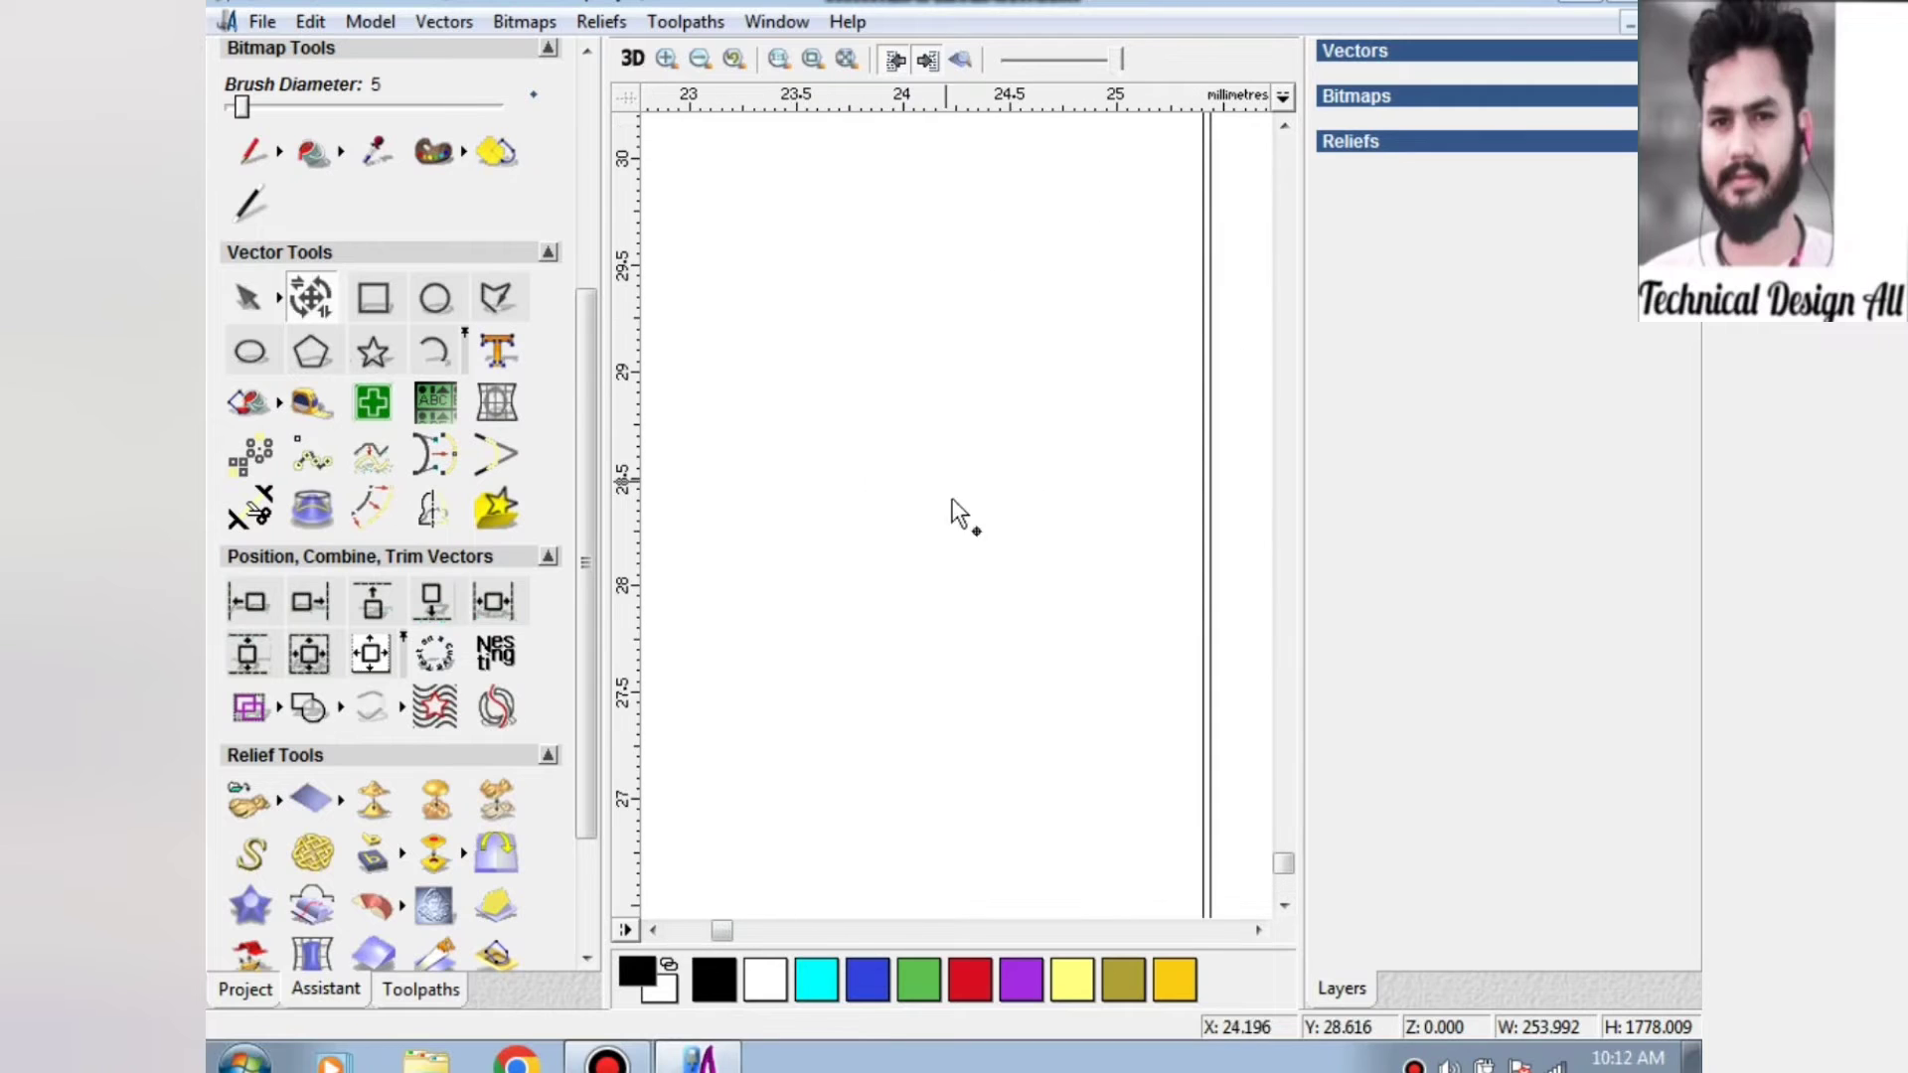
scroll(1223, 796, "up", 2)
scroll(1004, 700, "up", 2)
scroll(1004, 700, "up", 2)
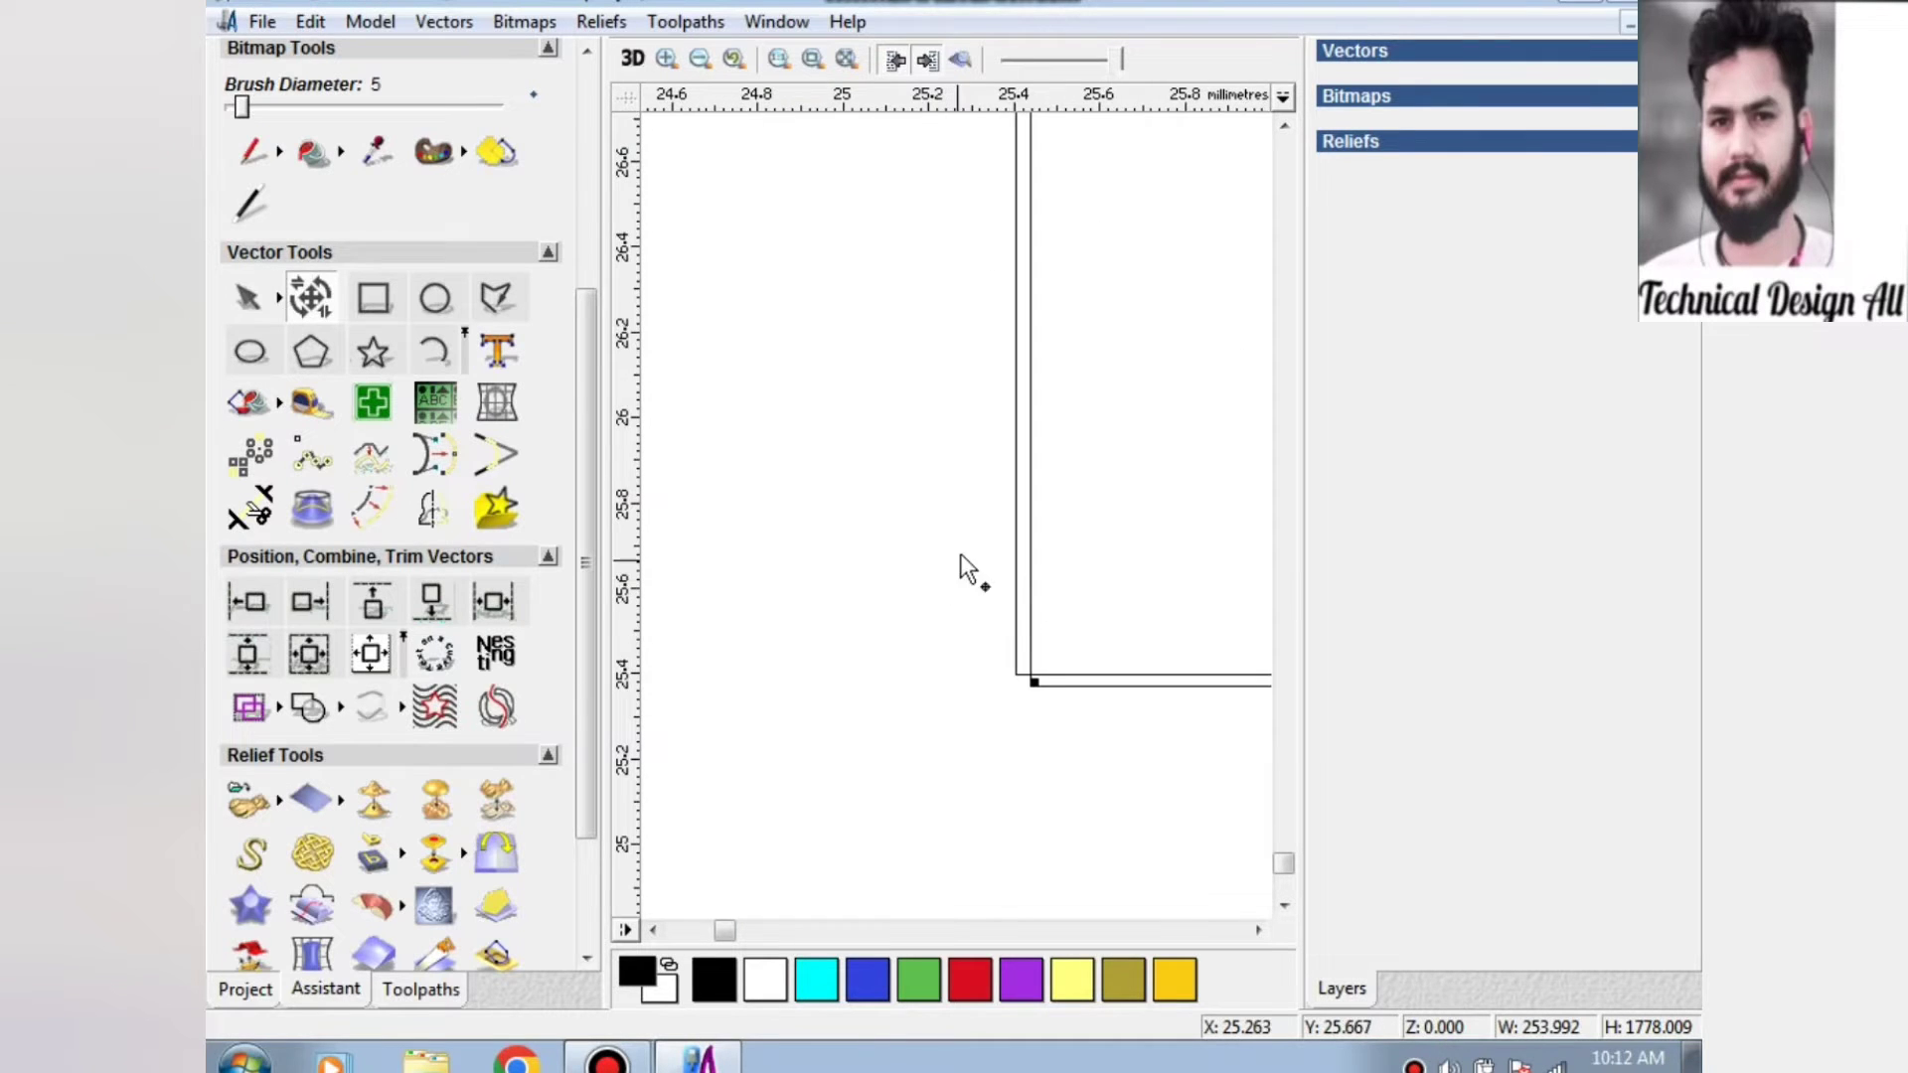
left_click(1027, 676)
left_click_drag(1027, 676, 1030, 679)
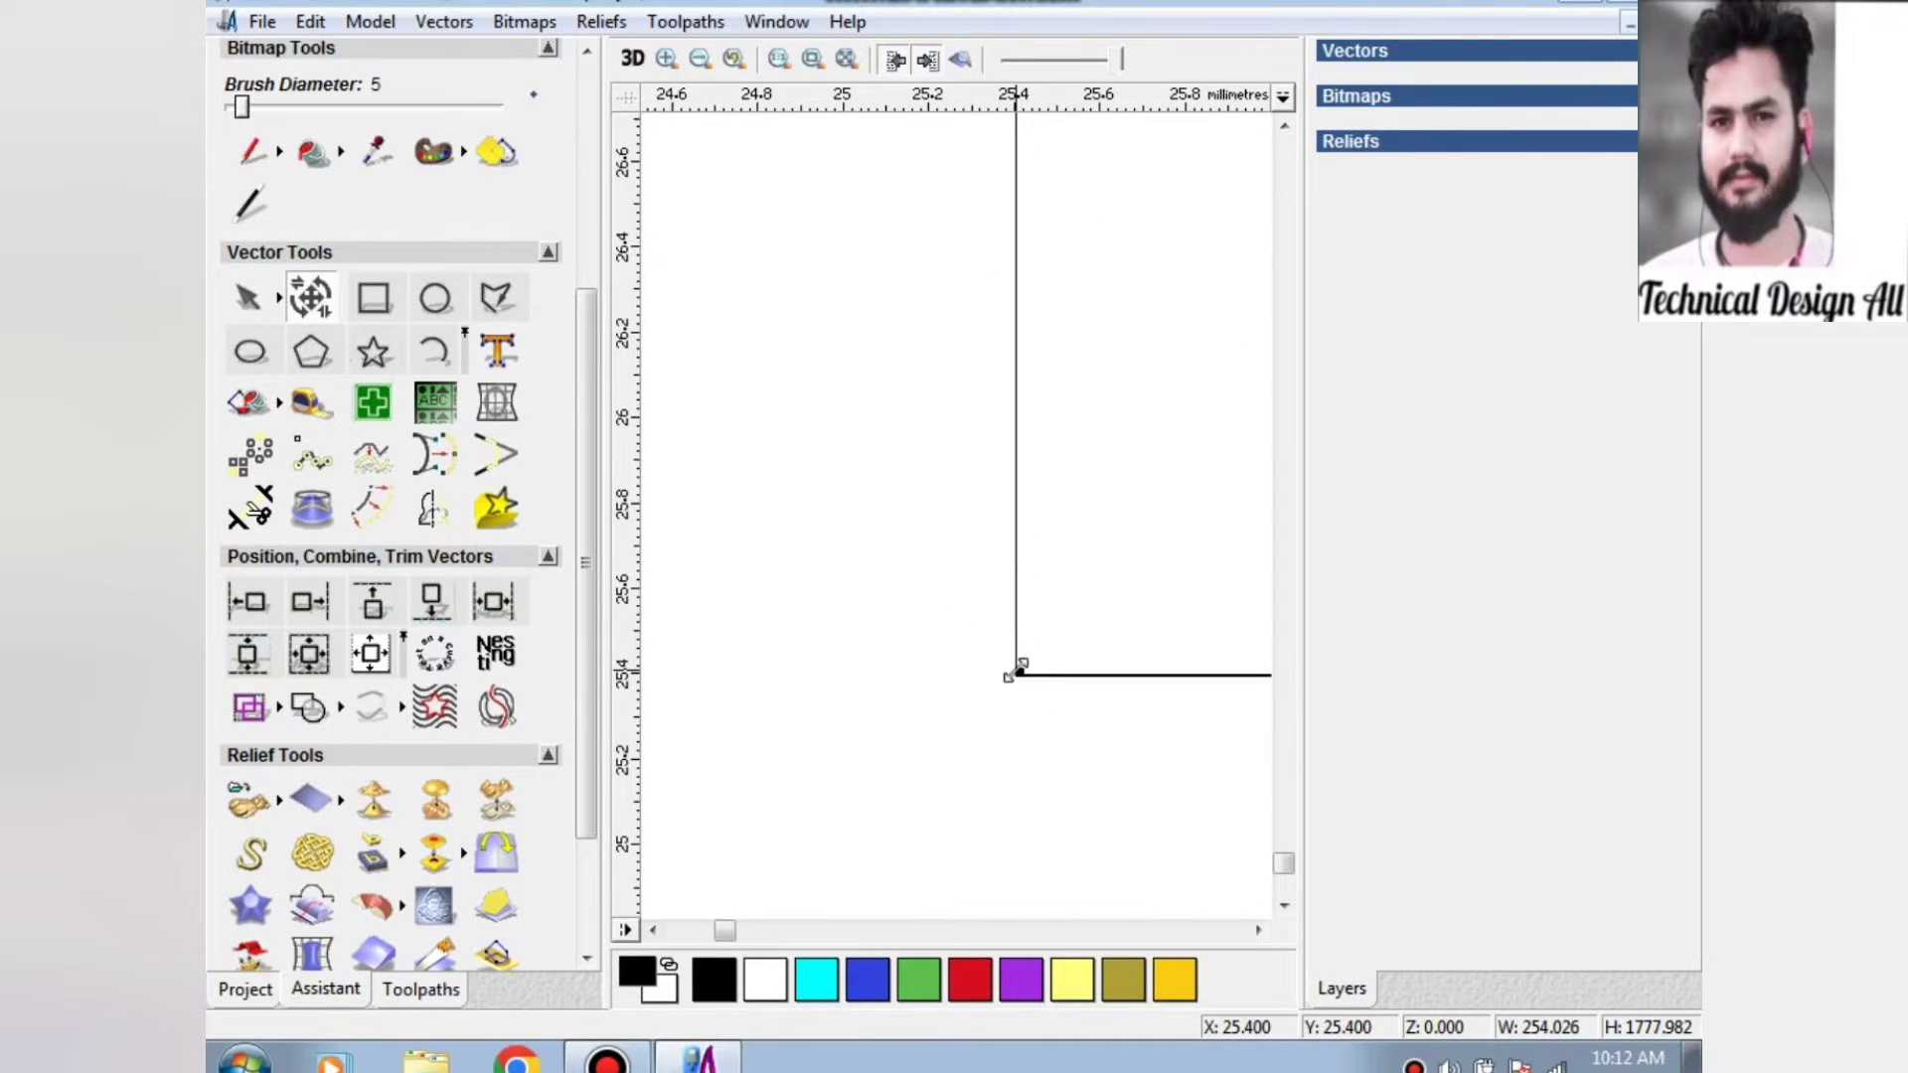
scroll(988, 665, "down", 10)
scroll(984, 604, "down", 1)
left_click(1026, 602)
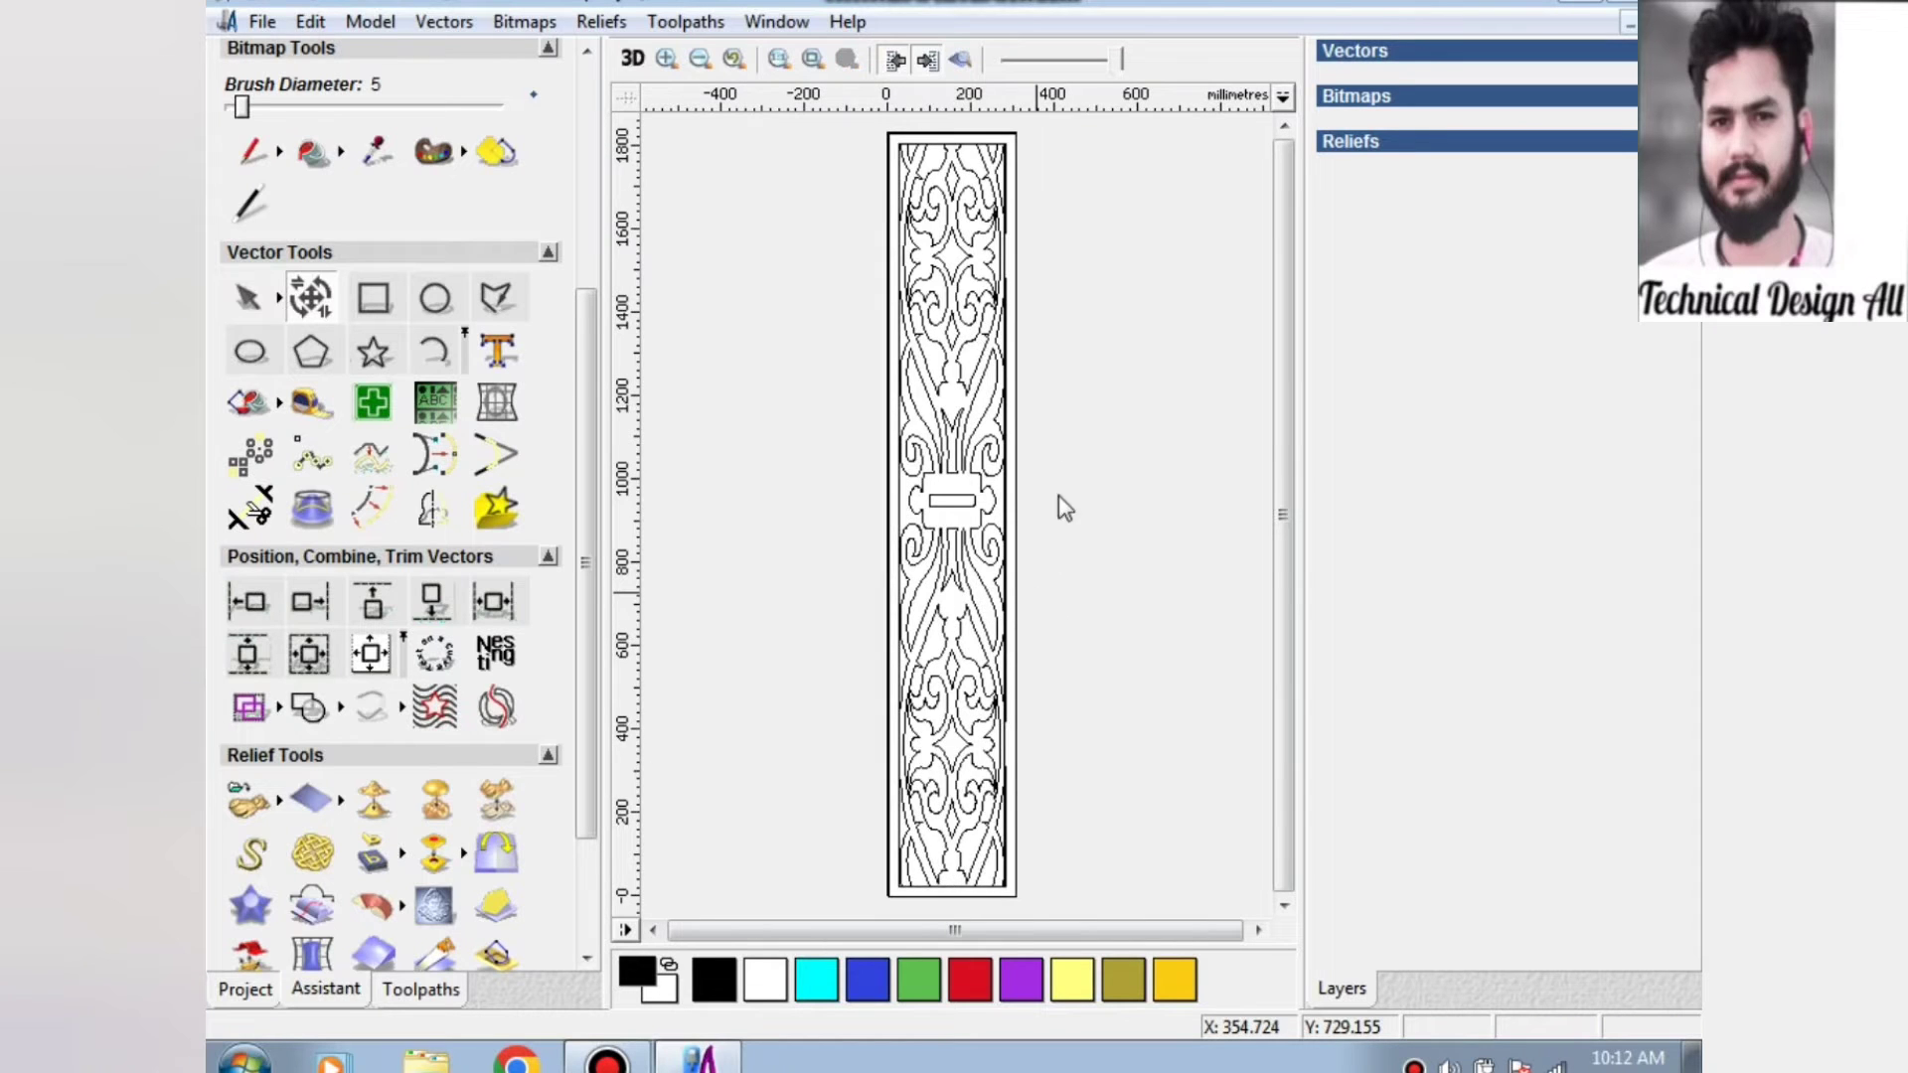
Examine the fitted pattern against the inner border rectangle and check that rectangle's size.
scroll(1033, 224, "up", 2)
left_click(1153, 427)
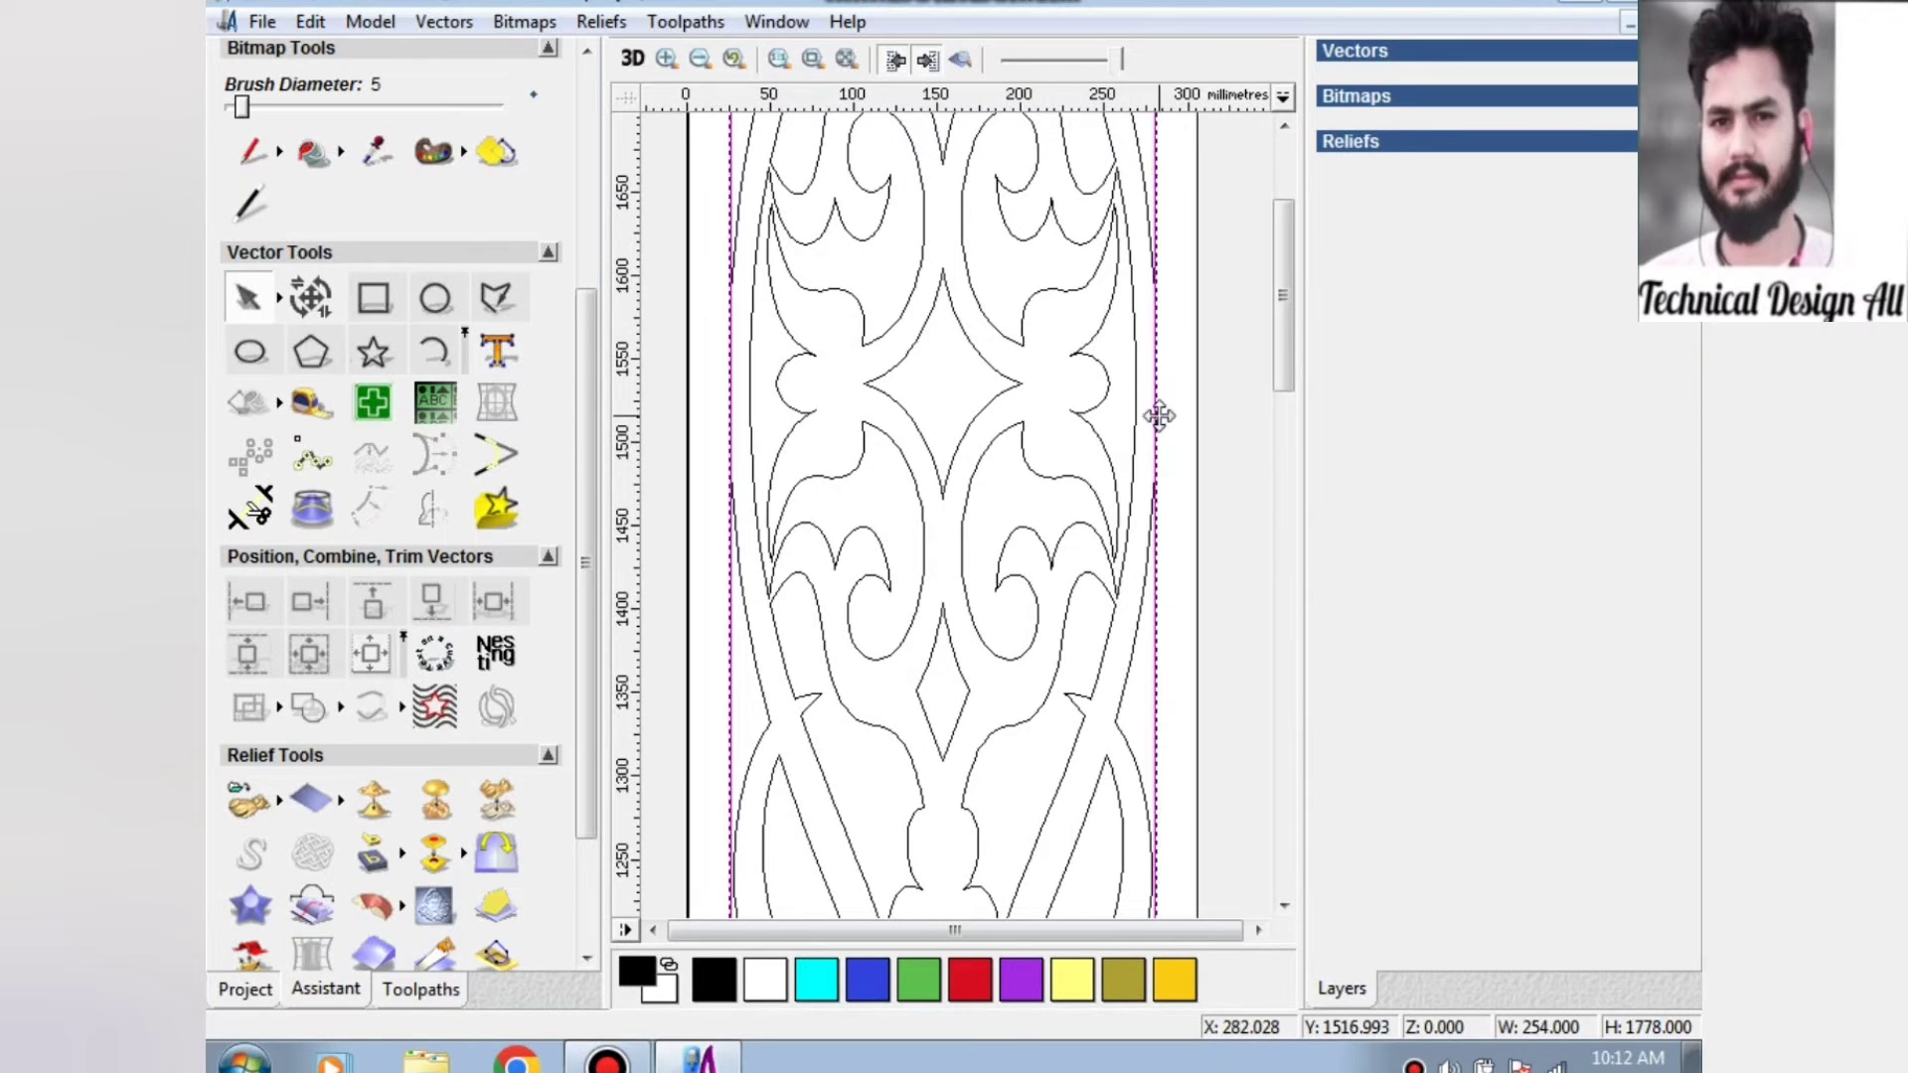
scroll(1153, 438, "down", 2)
scroll(1102, 306, "down", 3)
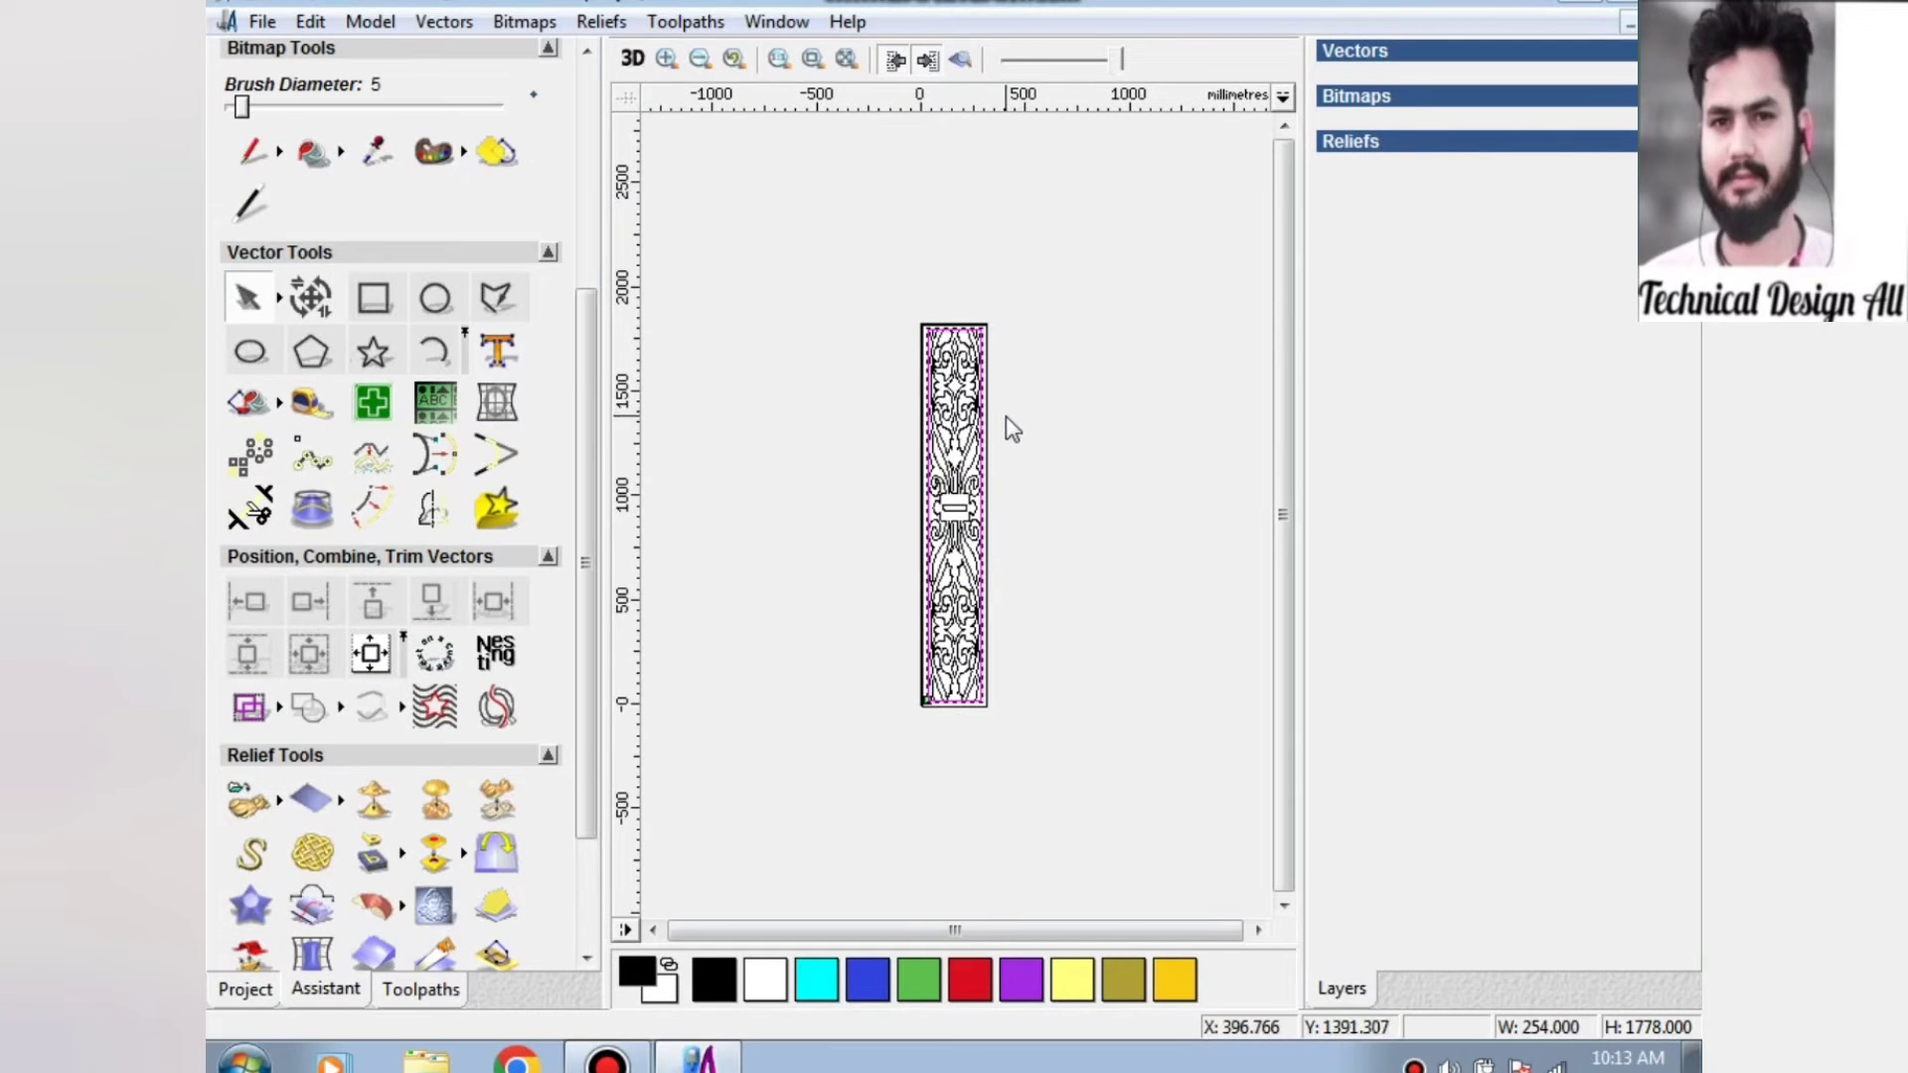
left_click(1032, 401)
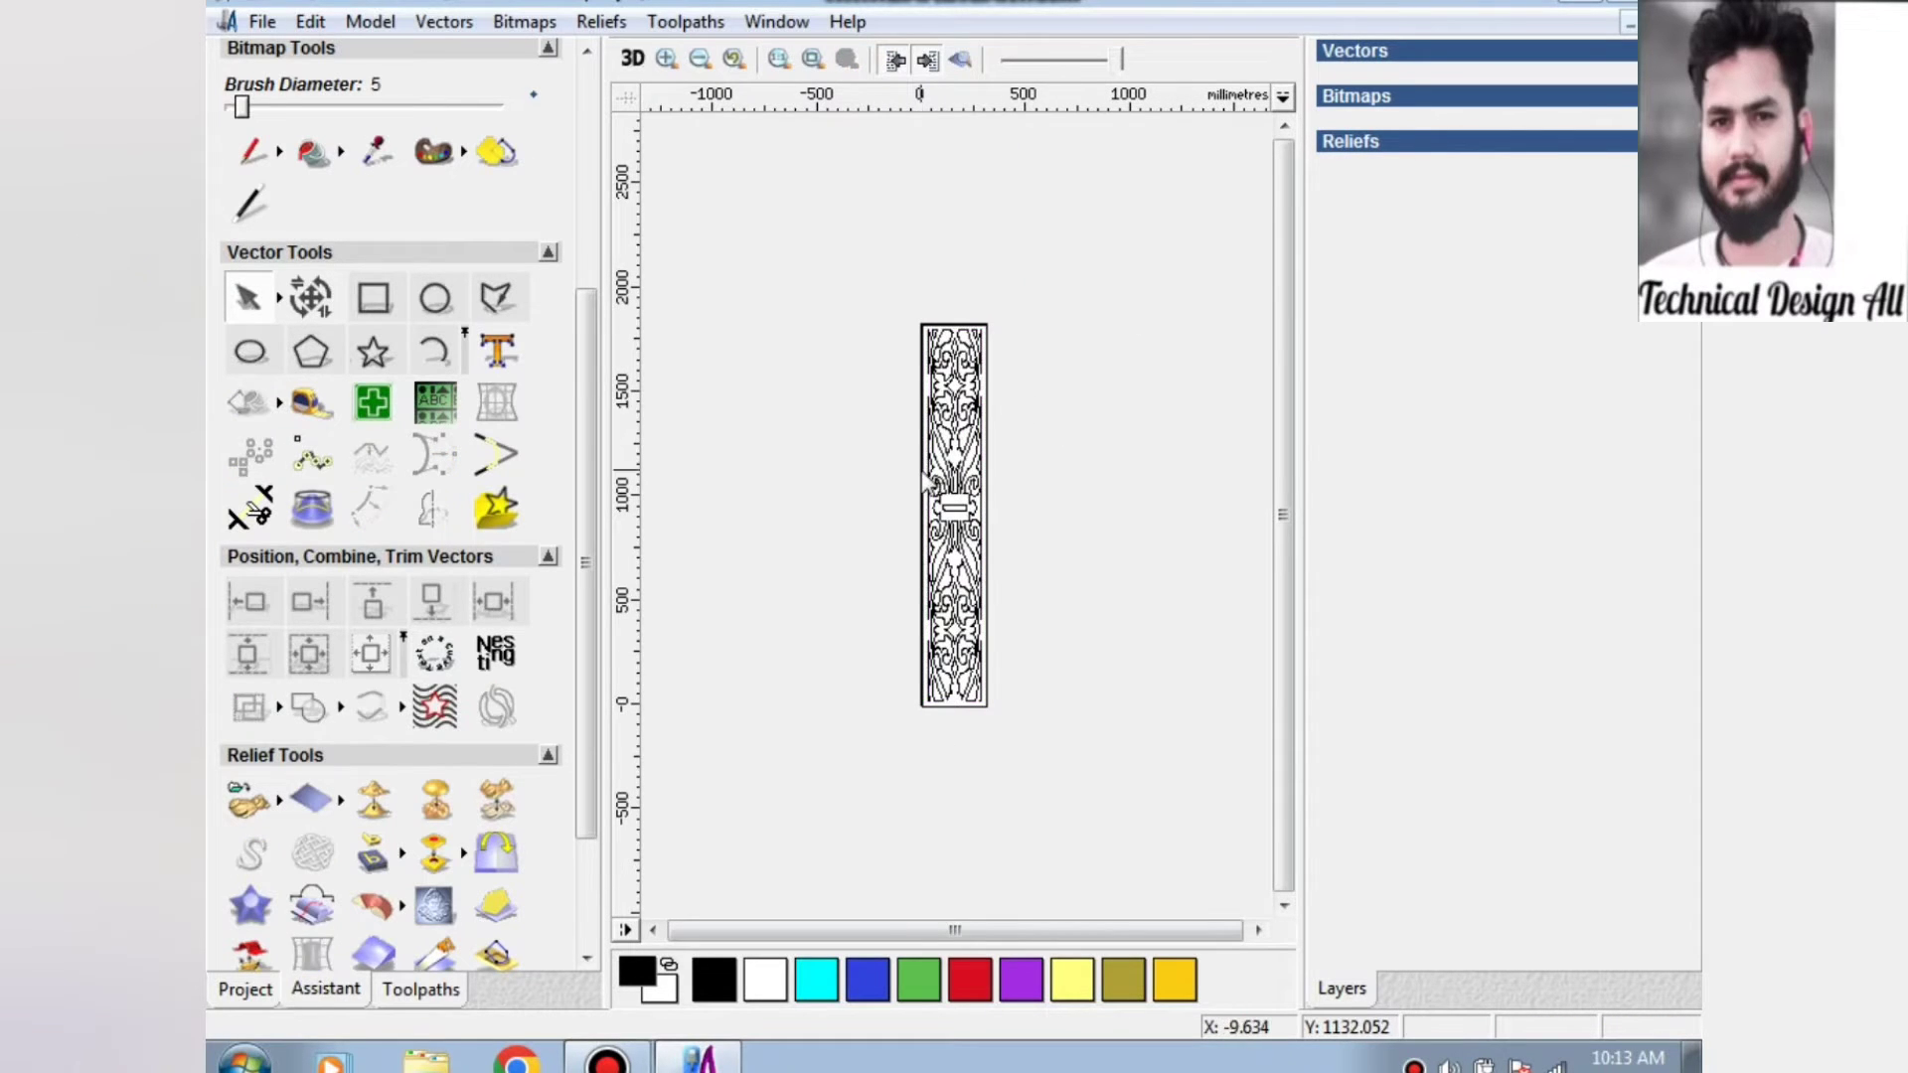
scroll(921, 471, "up", 1)
scroll(913, 412, "down", 1)
scroll(886, 307, "up", 1)
scroll(874, 323, "down", 1)
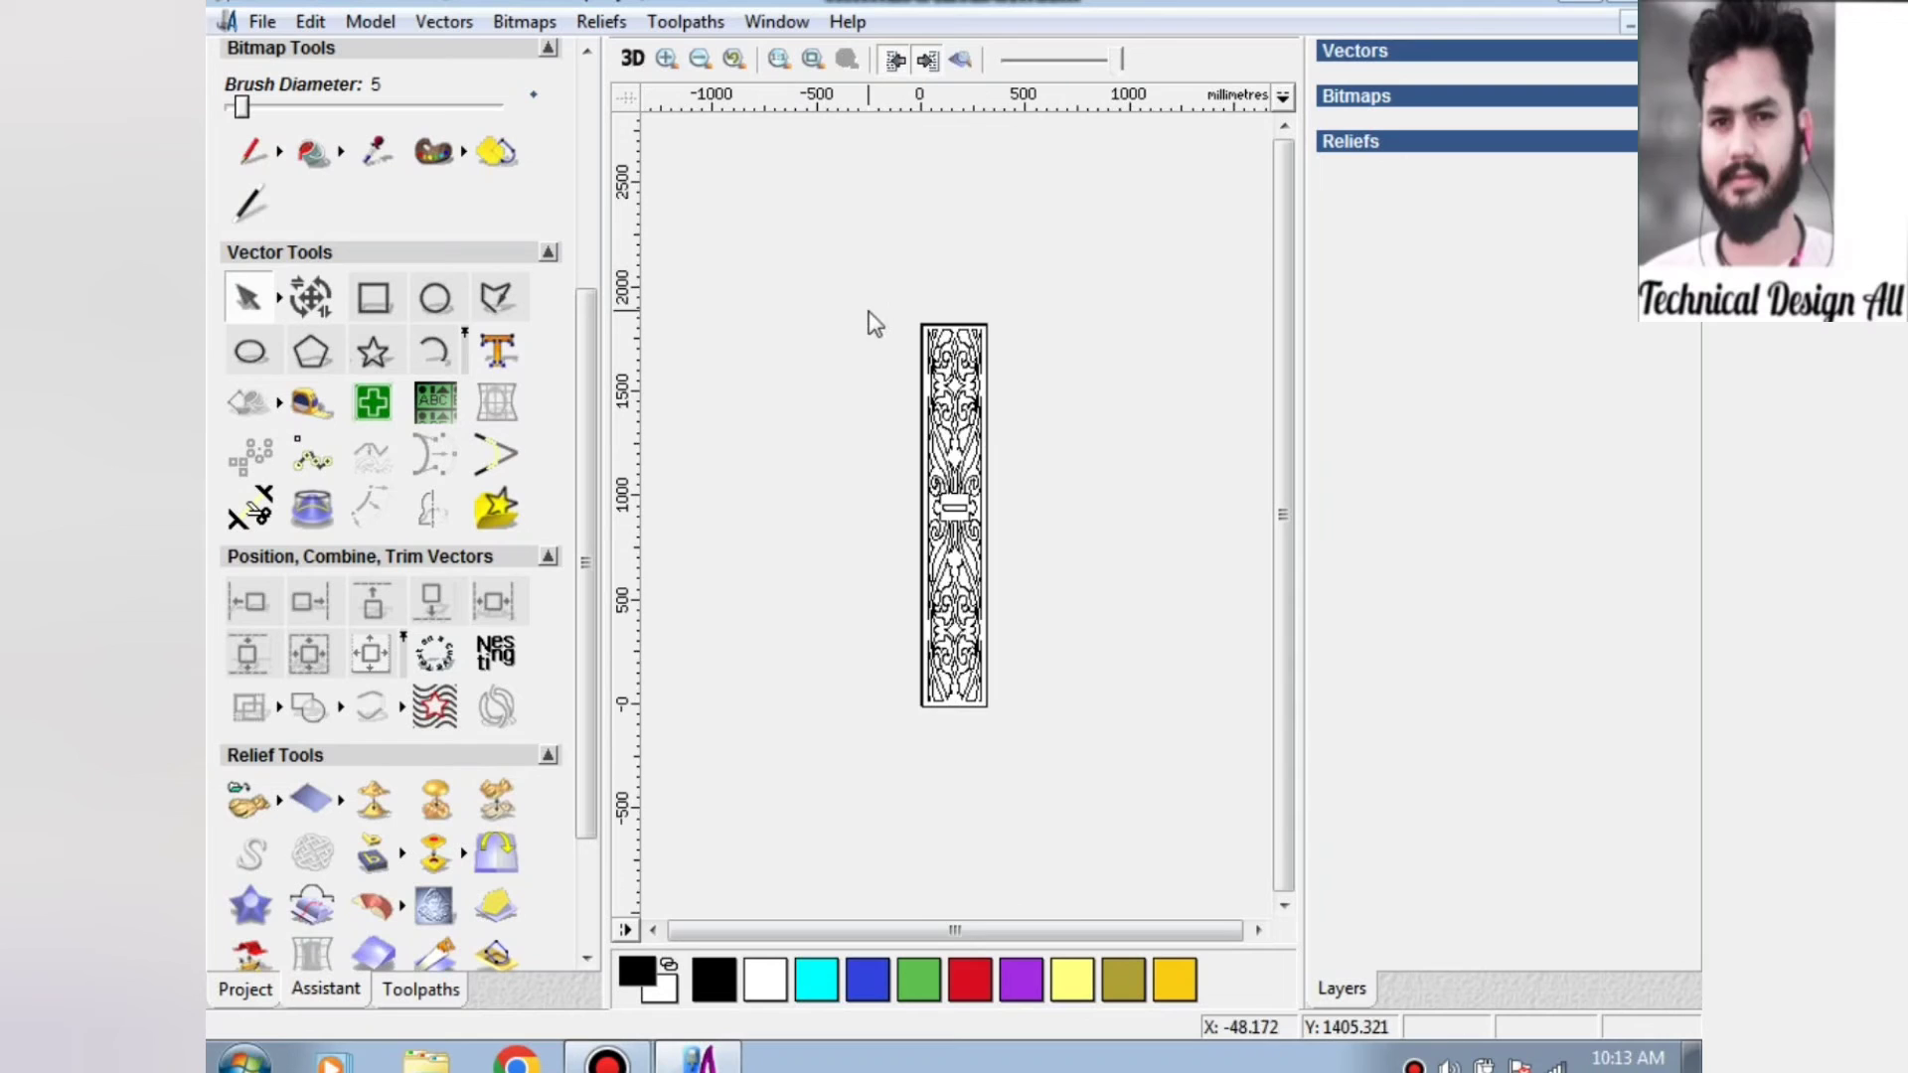
Select the whole jali pattern with its border and bring up the toolpath options.
left_click_drag(861, 248, 1115, 906)
scroll(934, 479, "up", 3)
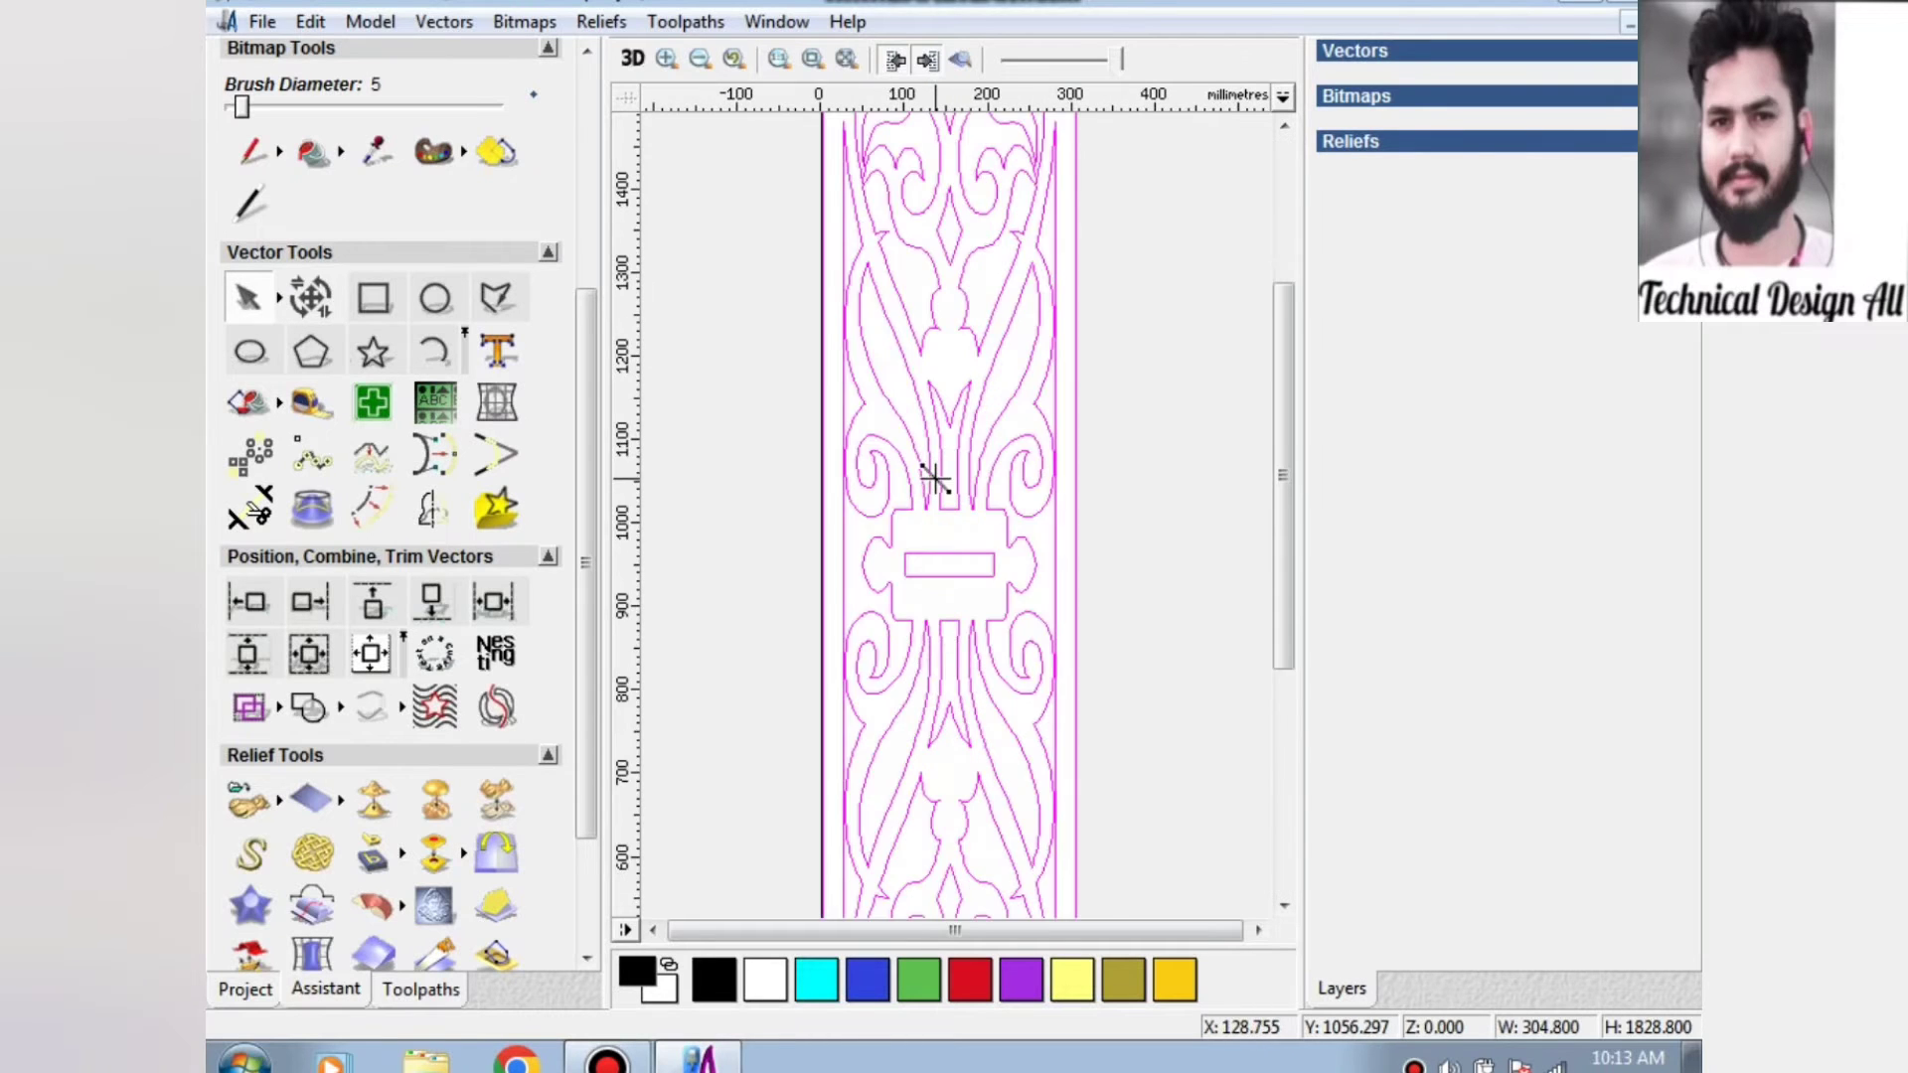
scroll(934, 479, "down", 3)
scroll(590, 497, "down", 3)
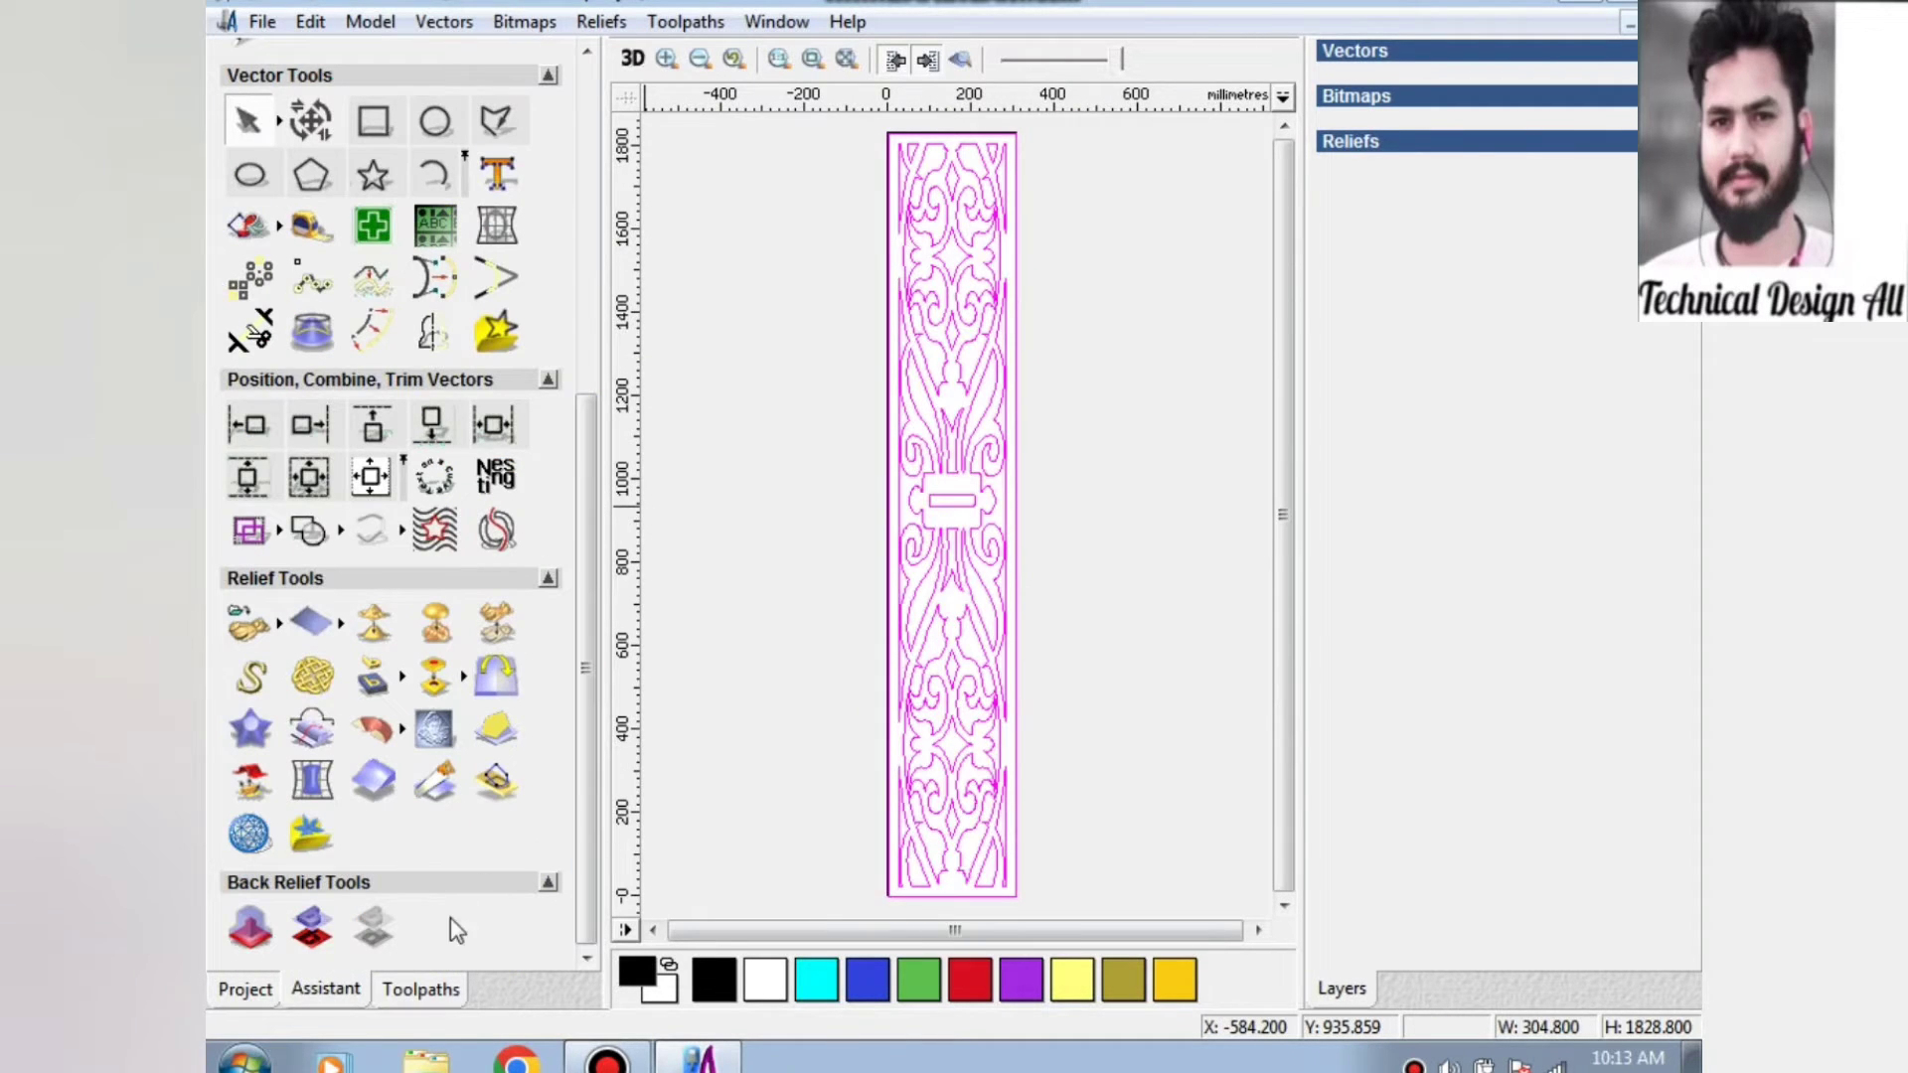
left_click(435, 987)
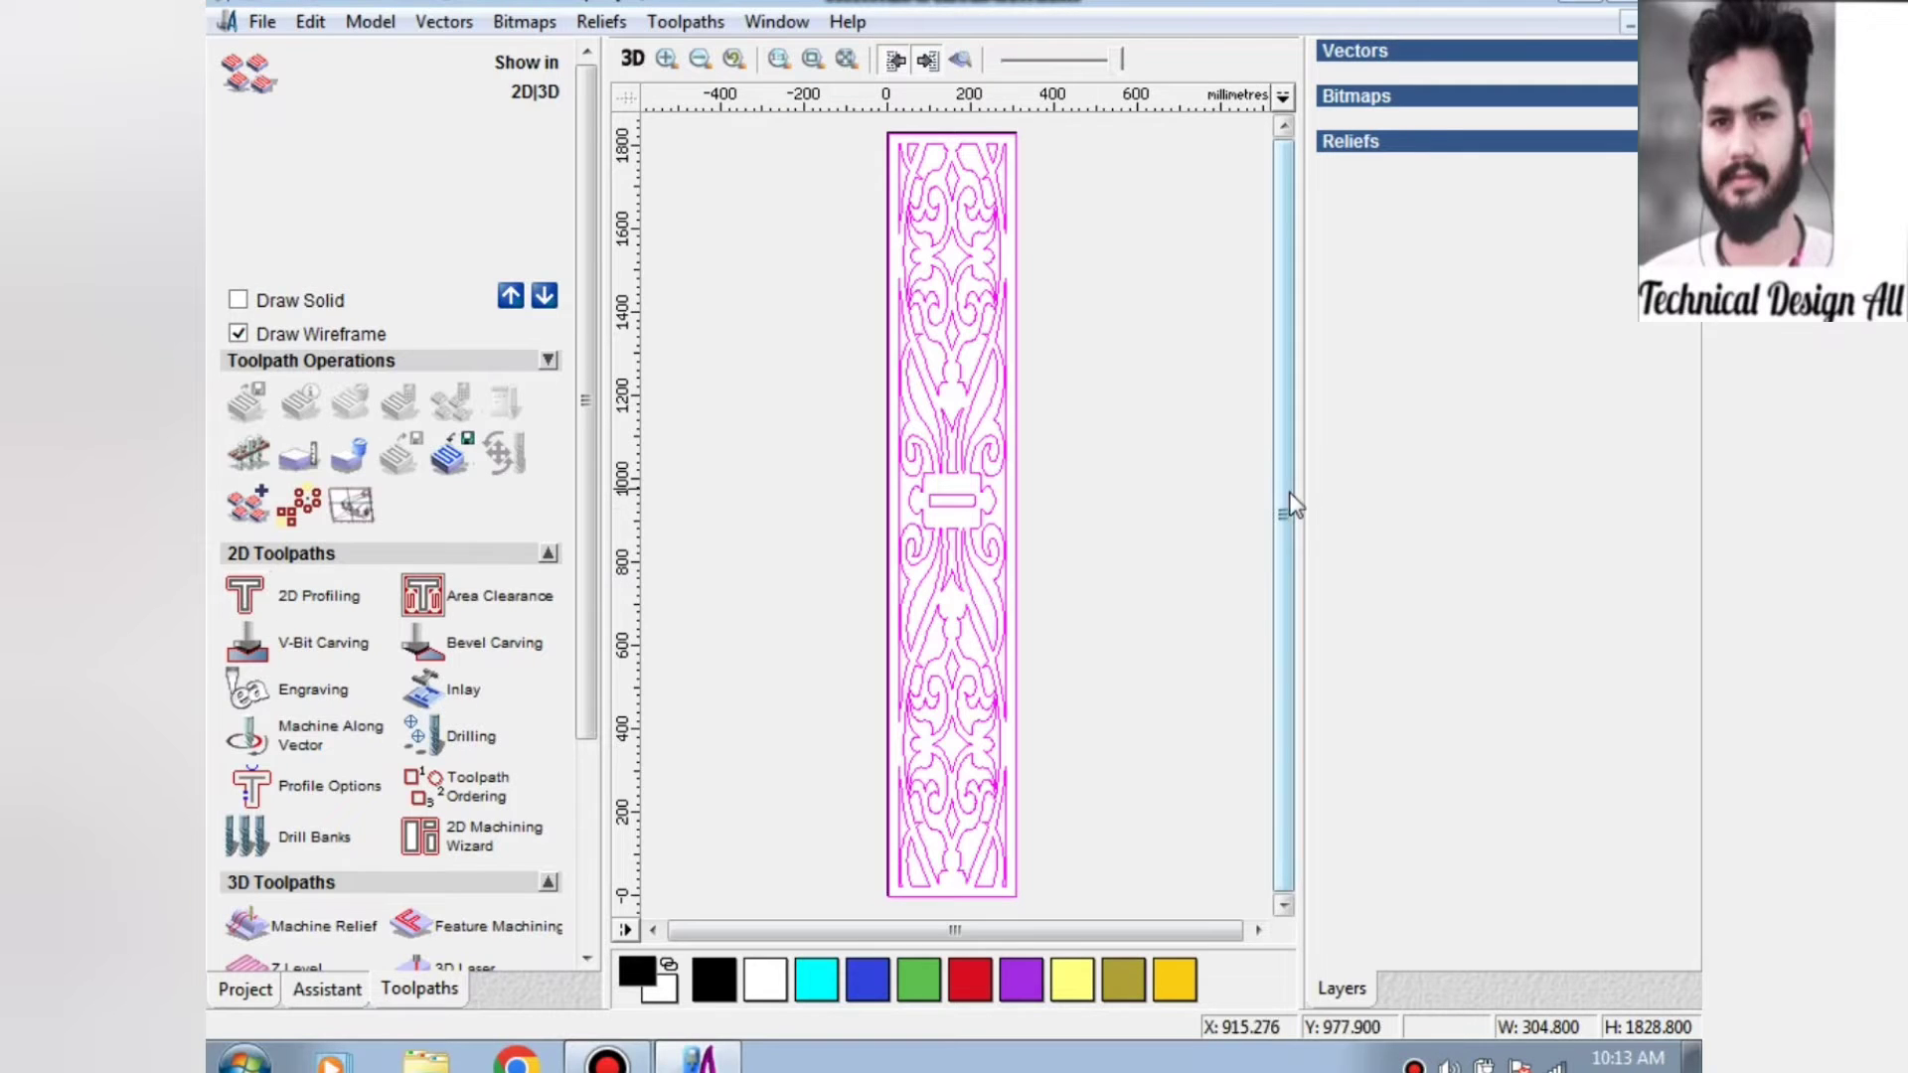
Start a 2D Profiling toolpath, select the pattern together with the outer rectangle, and set the finish depth to 18 mm.
left_click(1142, 540)
left_click(1018, 492)
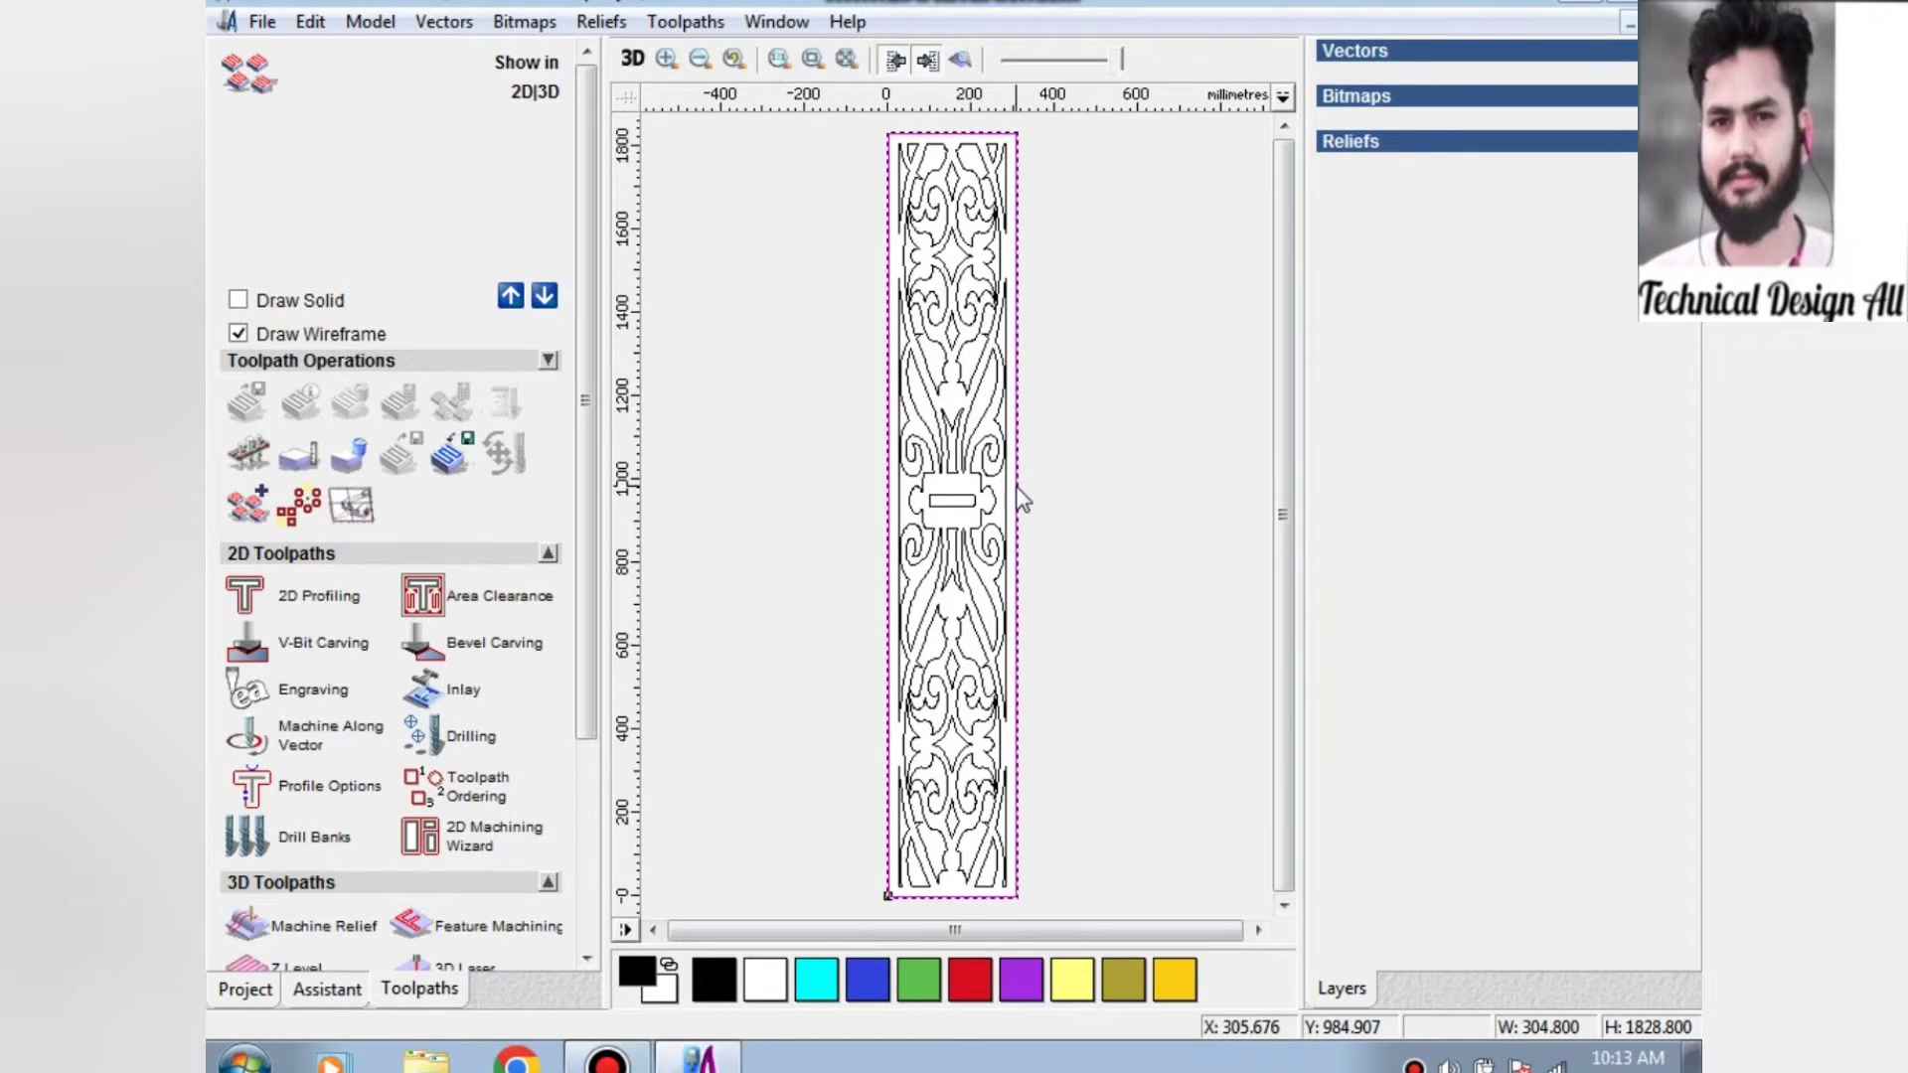
left_click(245, 596)
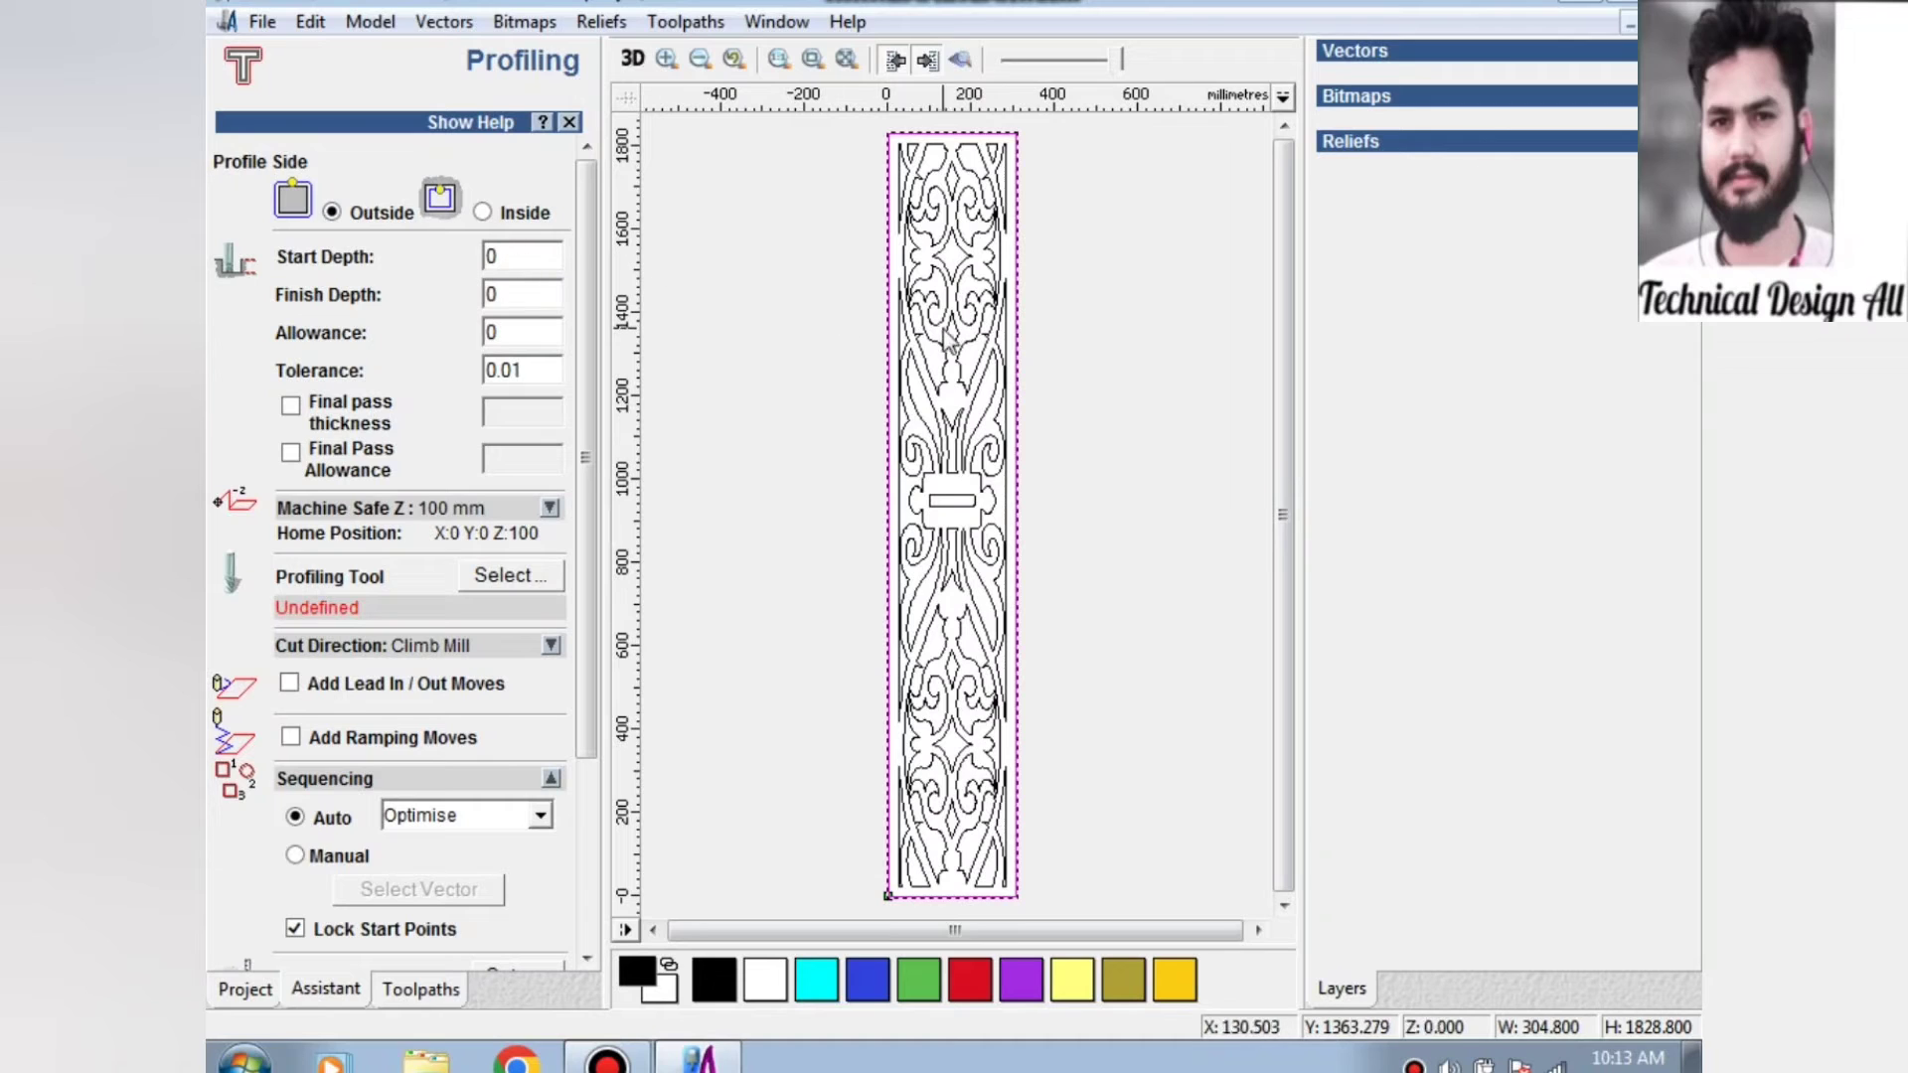
left_click_drag(832, 262, 1079, 870)
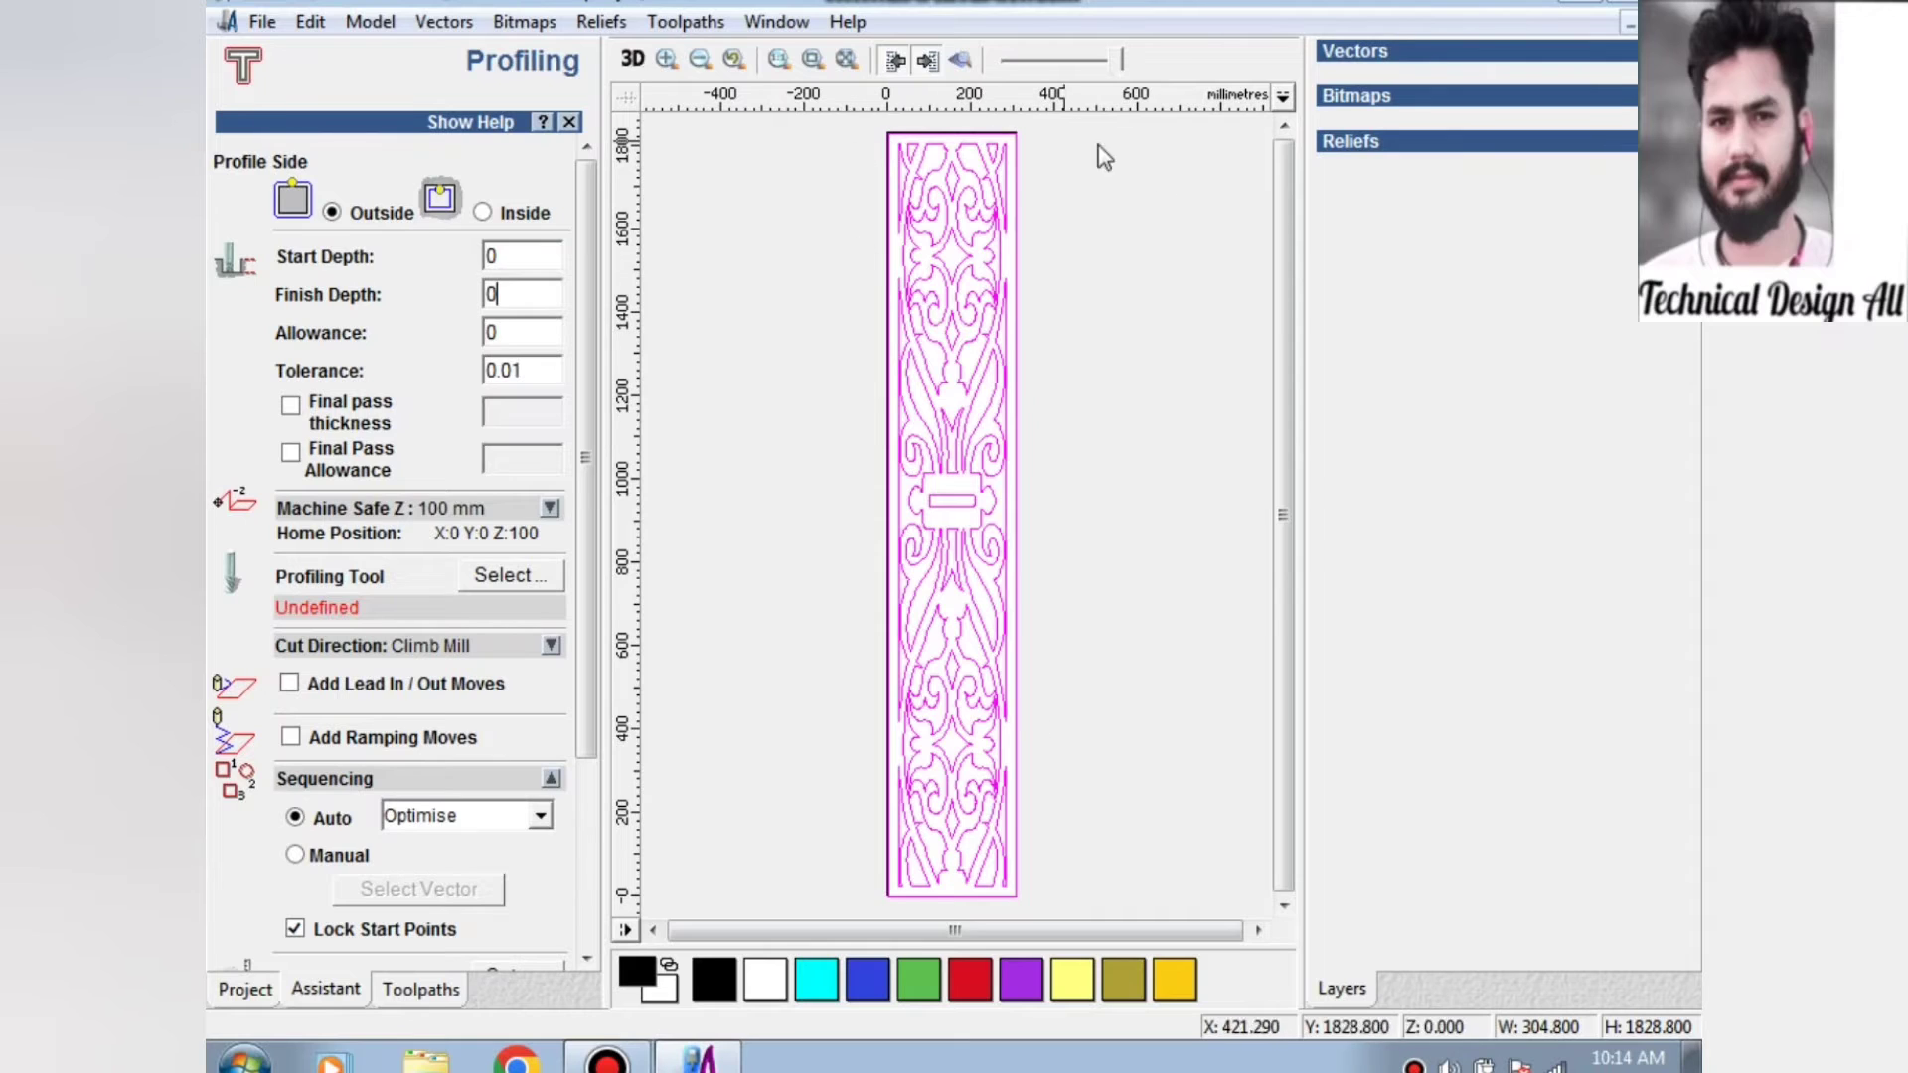
double_click(516, 303)
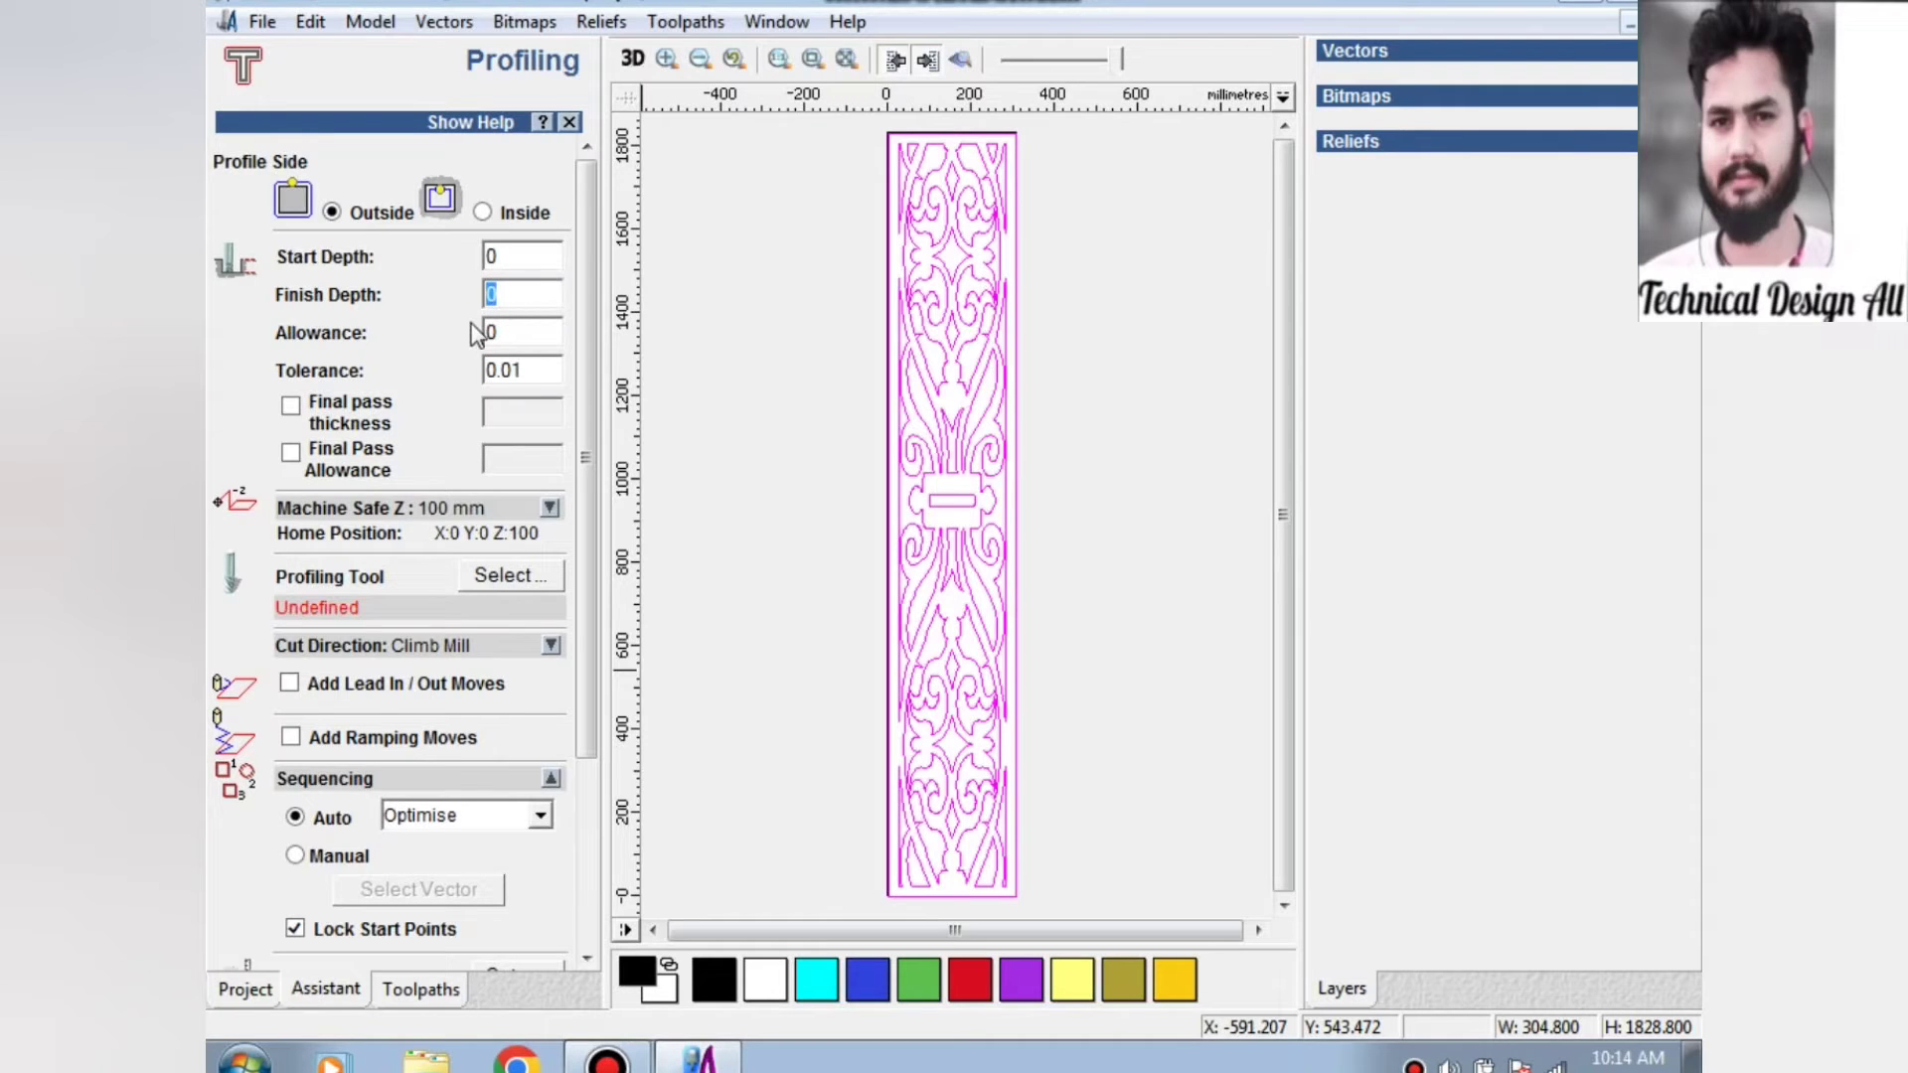
type("18")
Assign the End Mill 3 mm as the profiling tool, with its stepdown set to 9 mm.
left_click(547, 584)
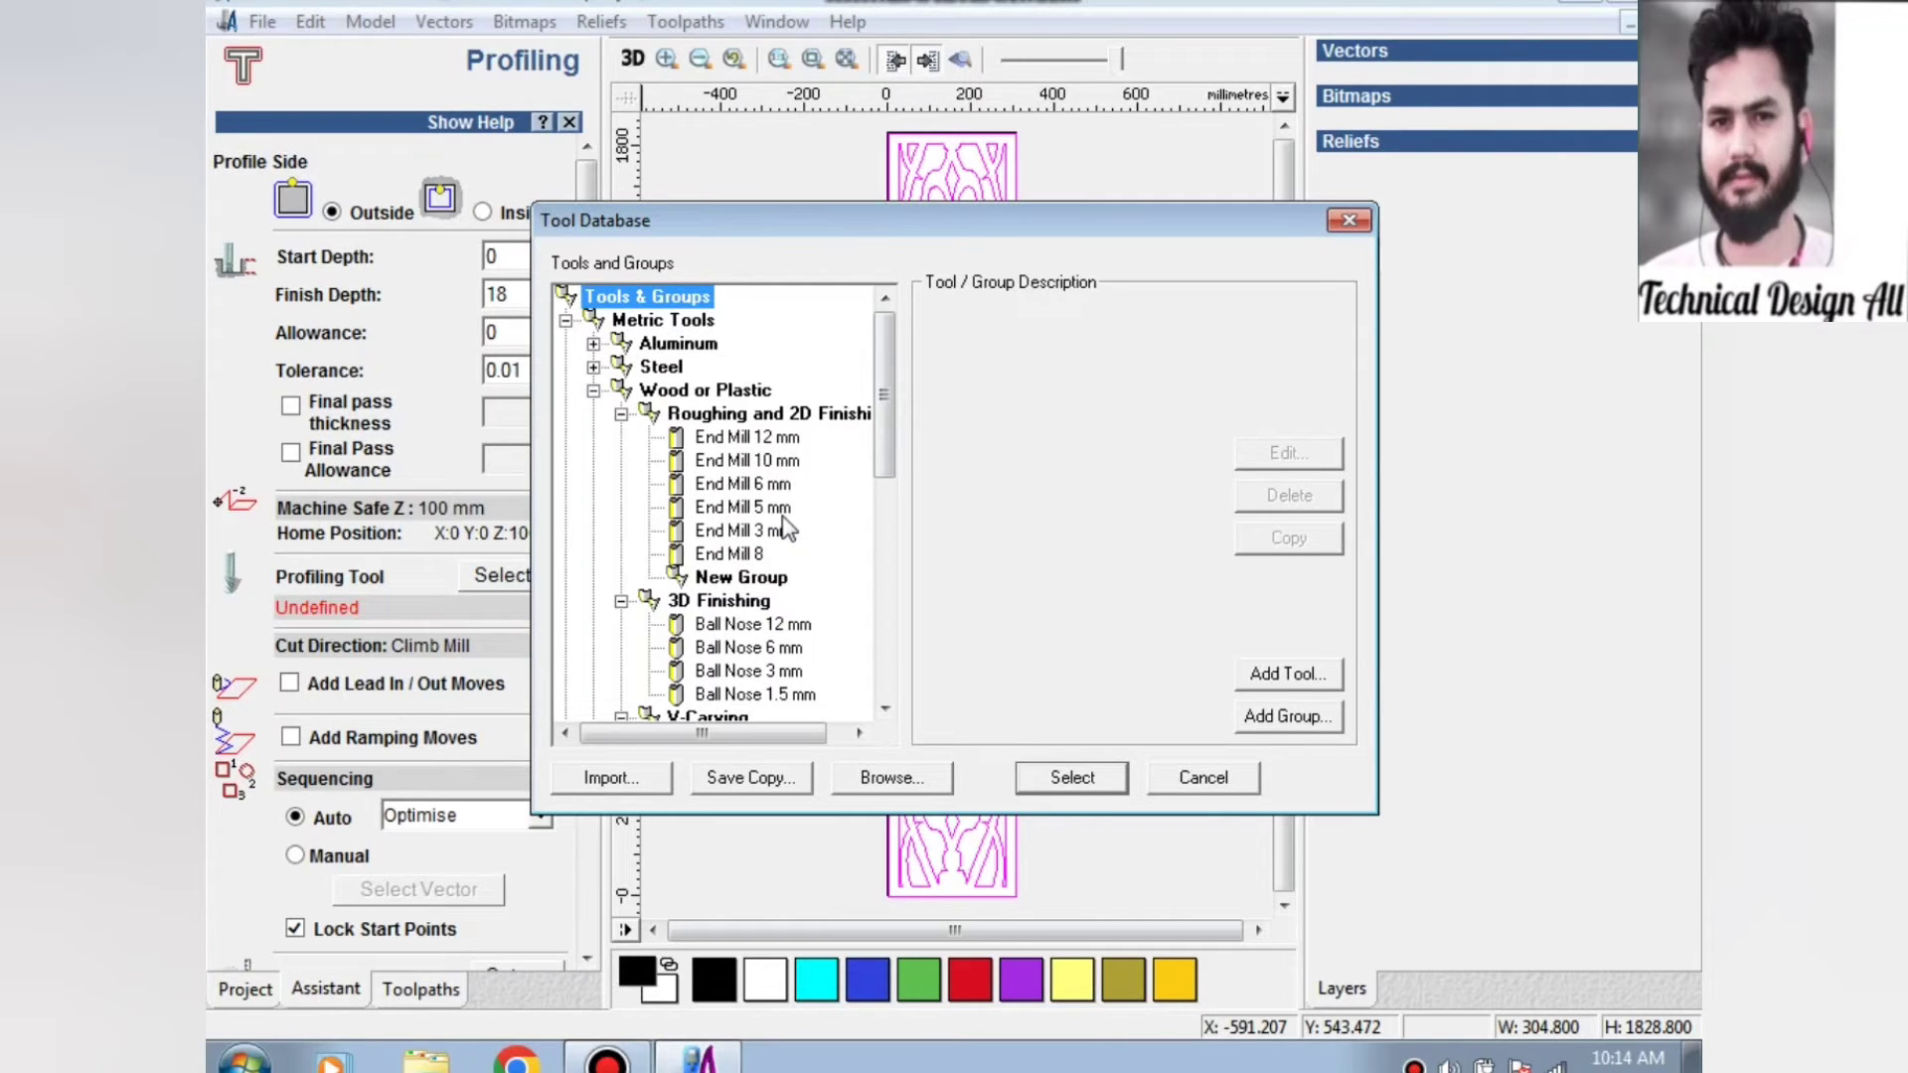
left_click(753, 533)
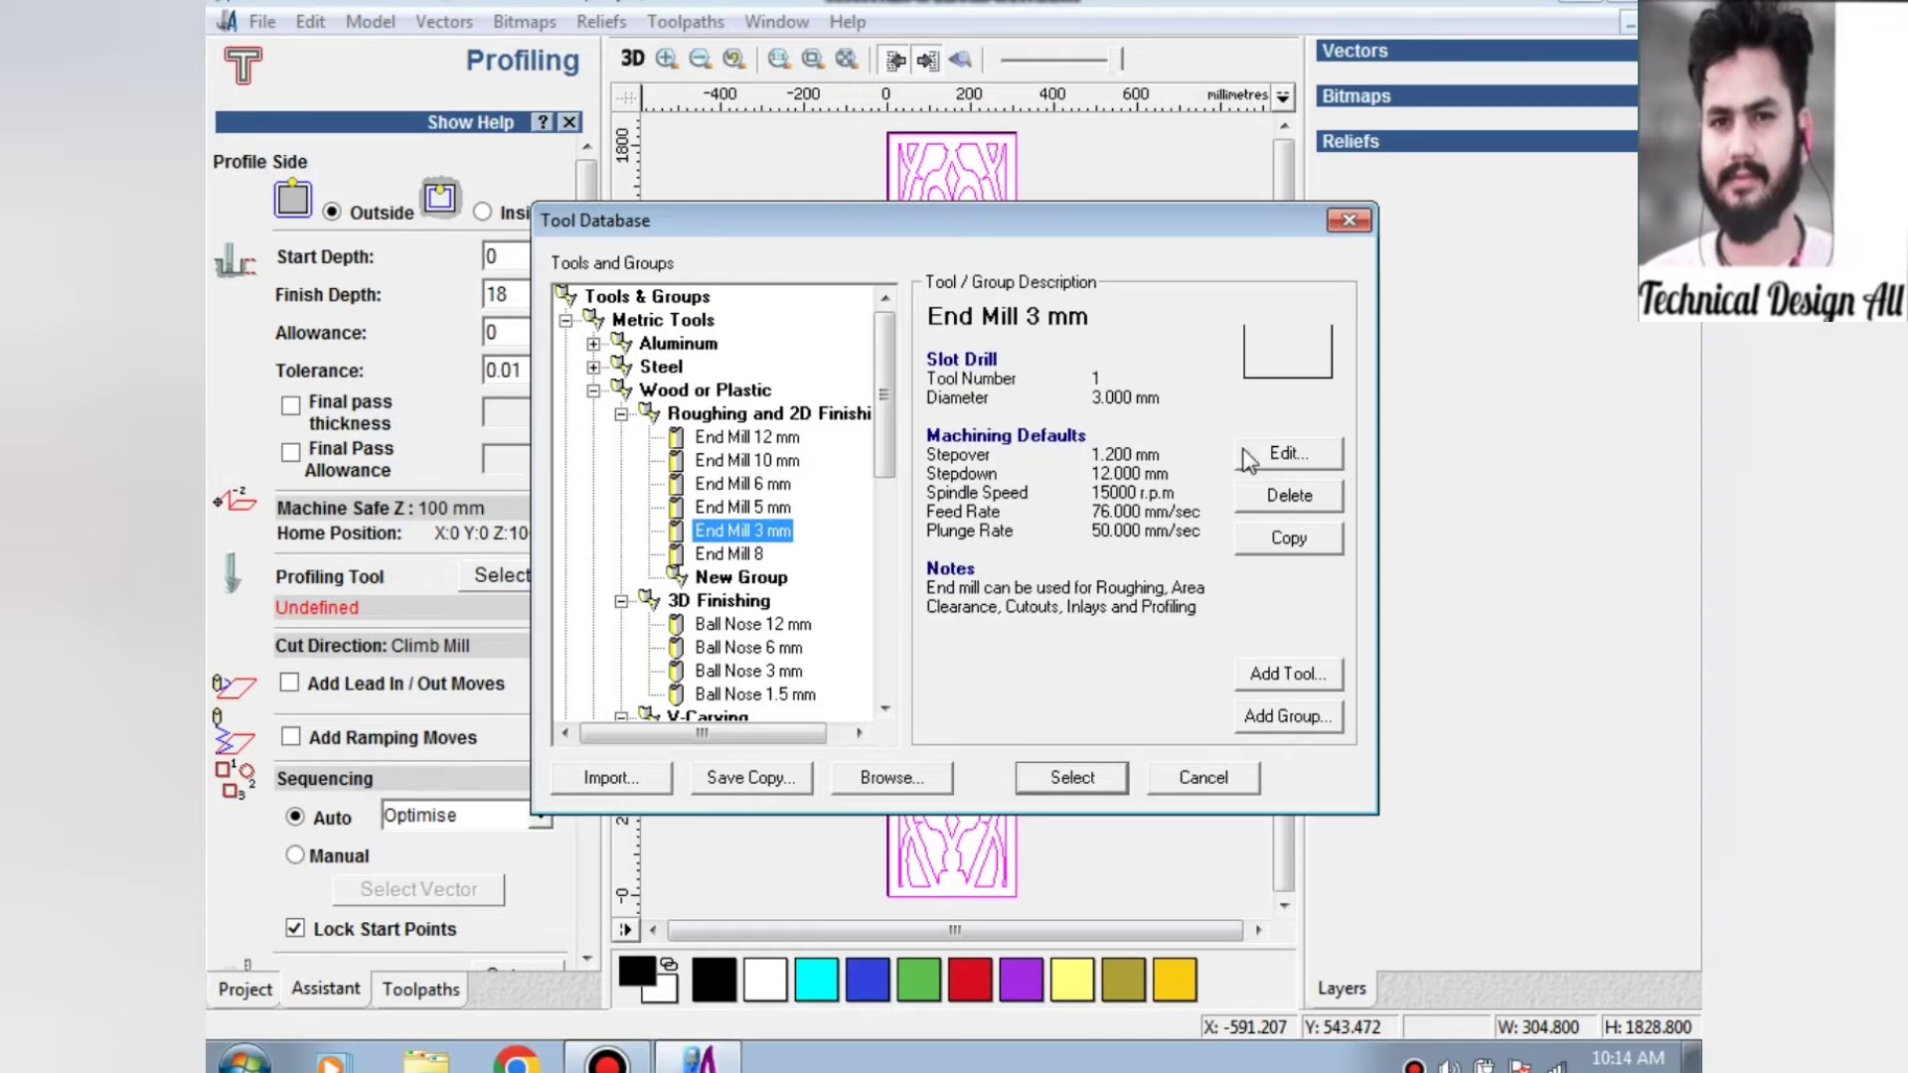
left_click(1282, 455)
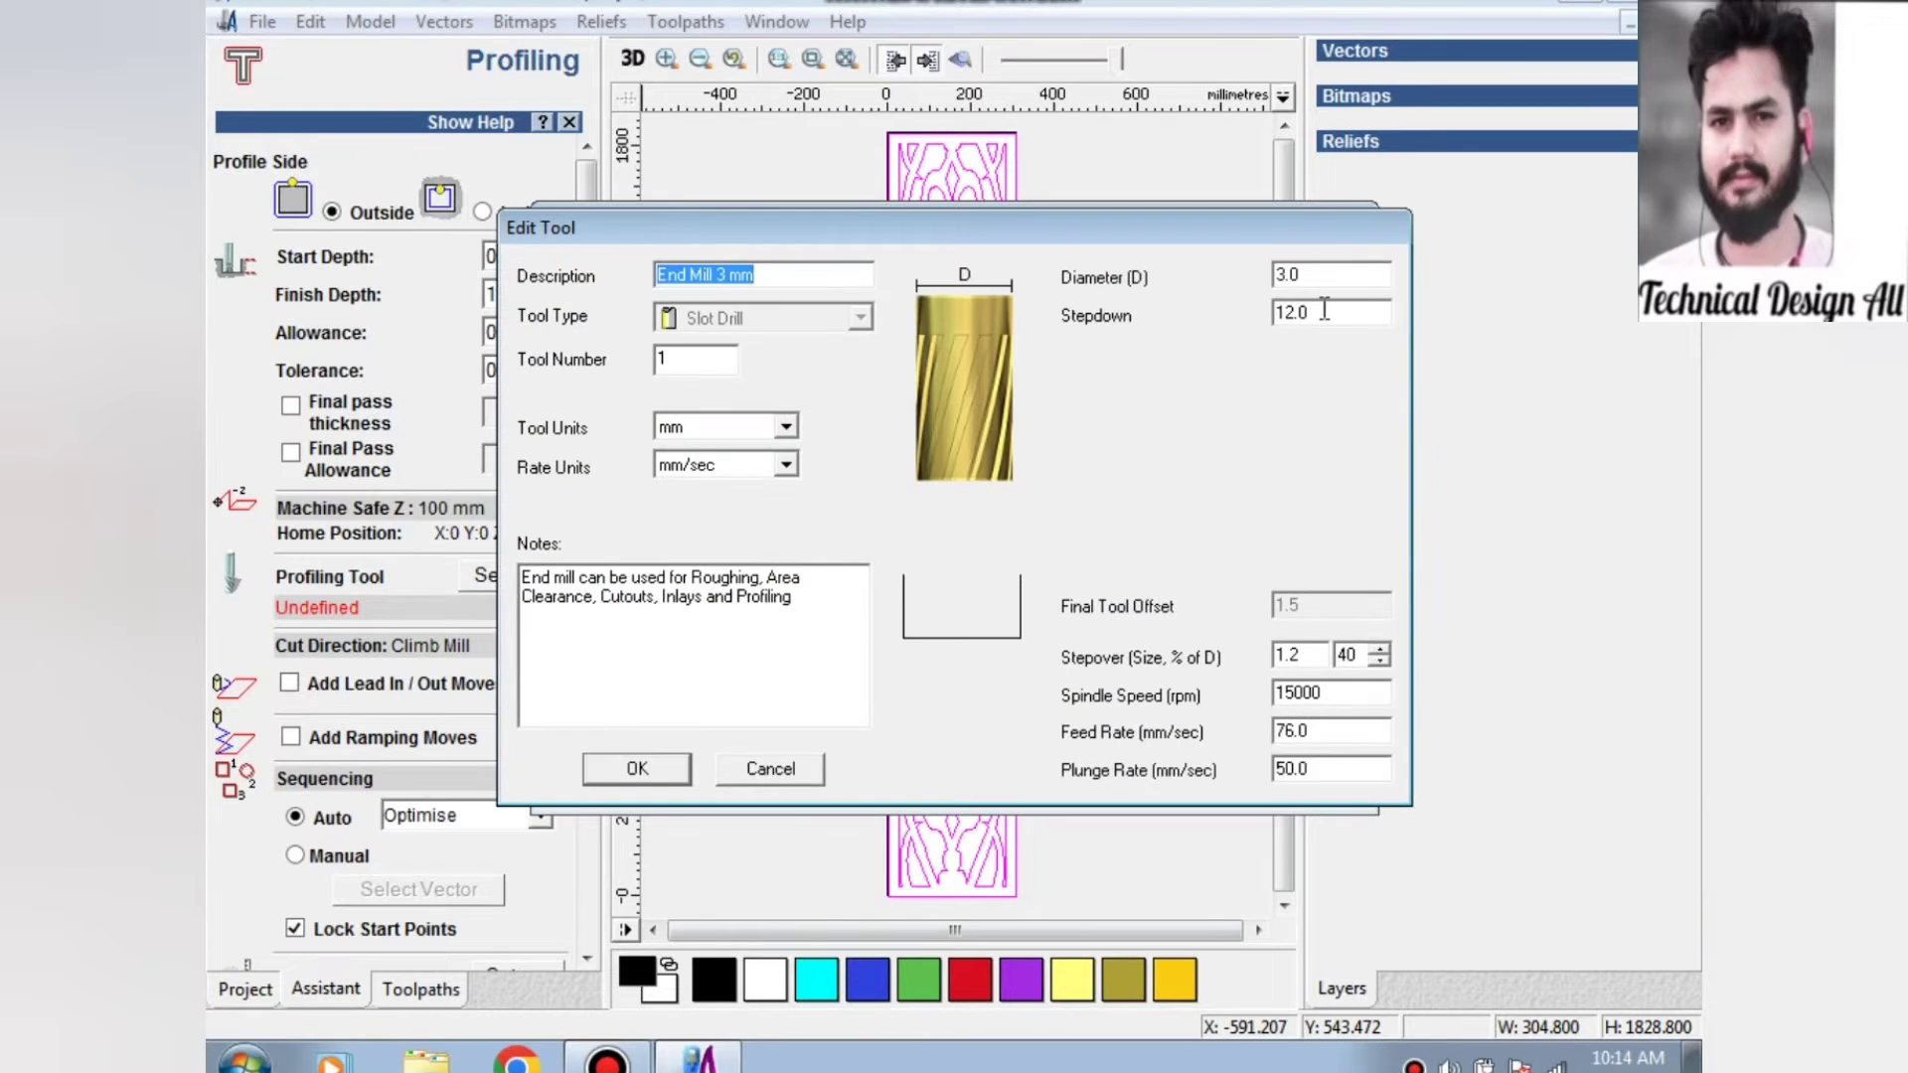
double_click(1323, 311)
type("9")
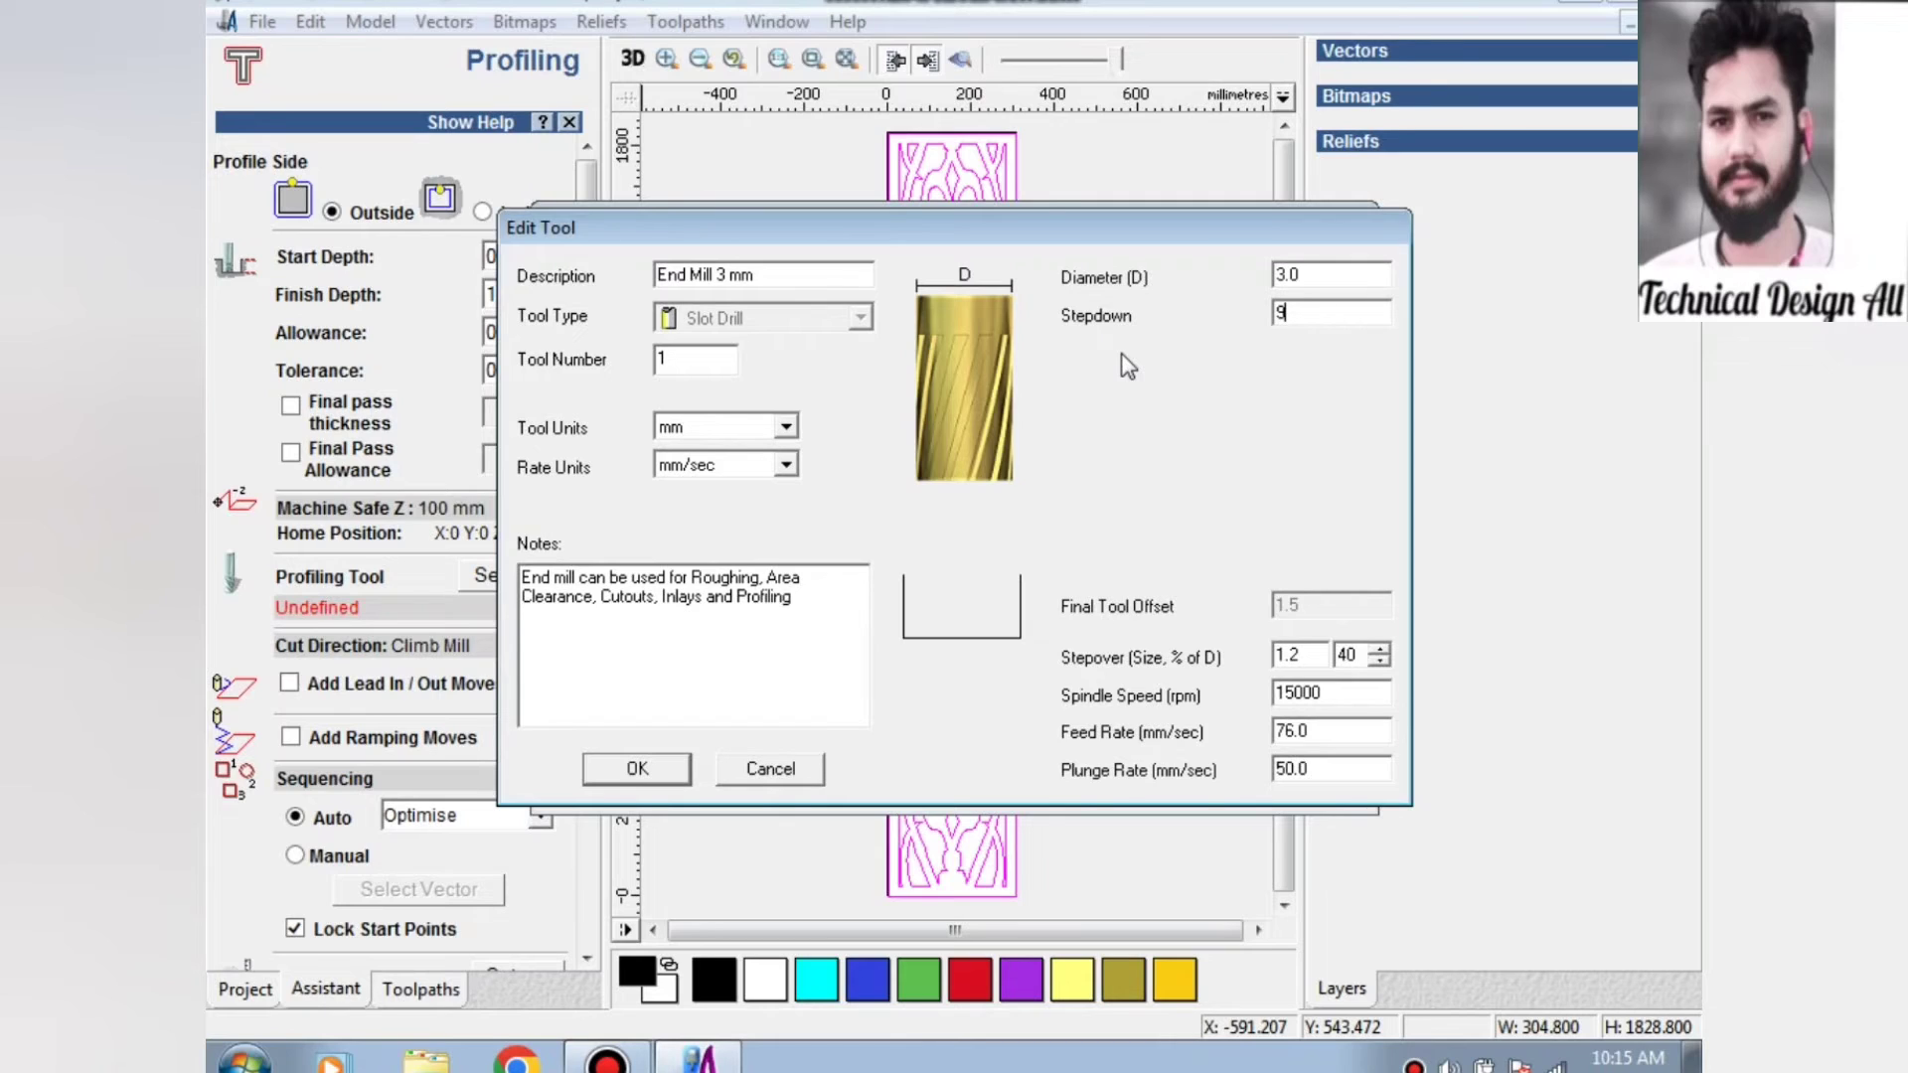
left_click(639, 771)
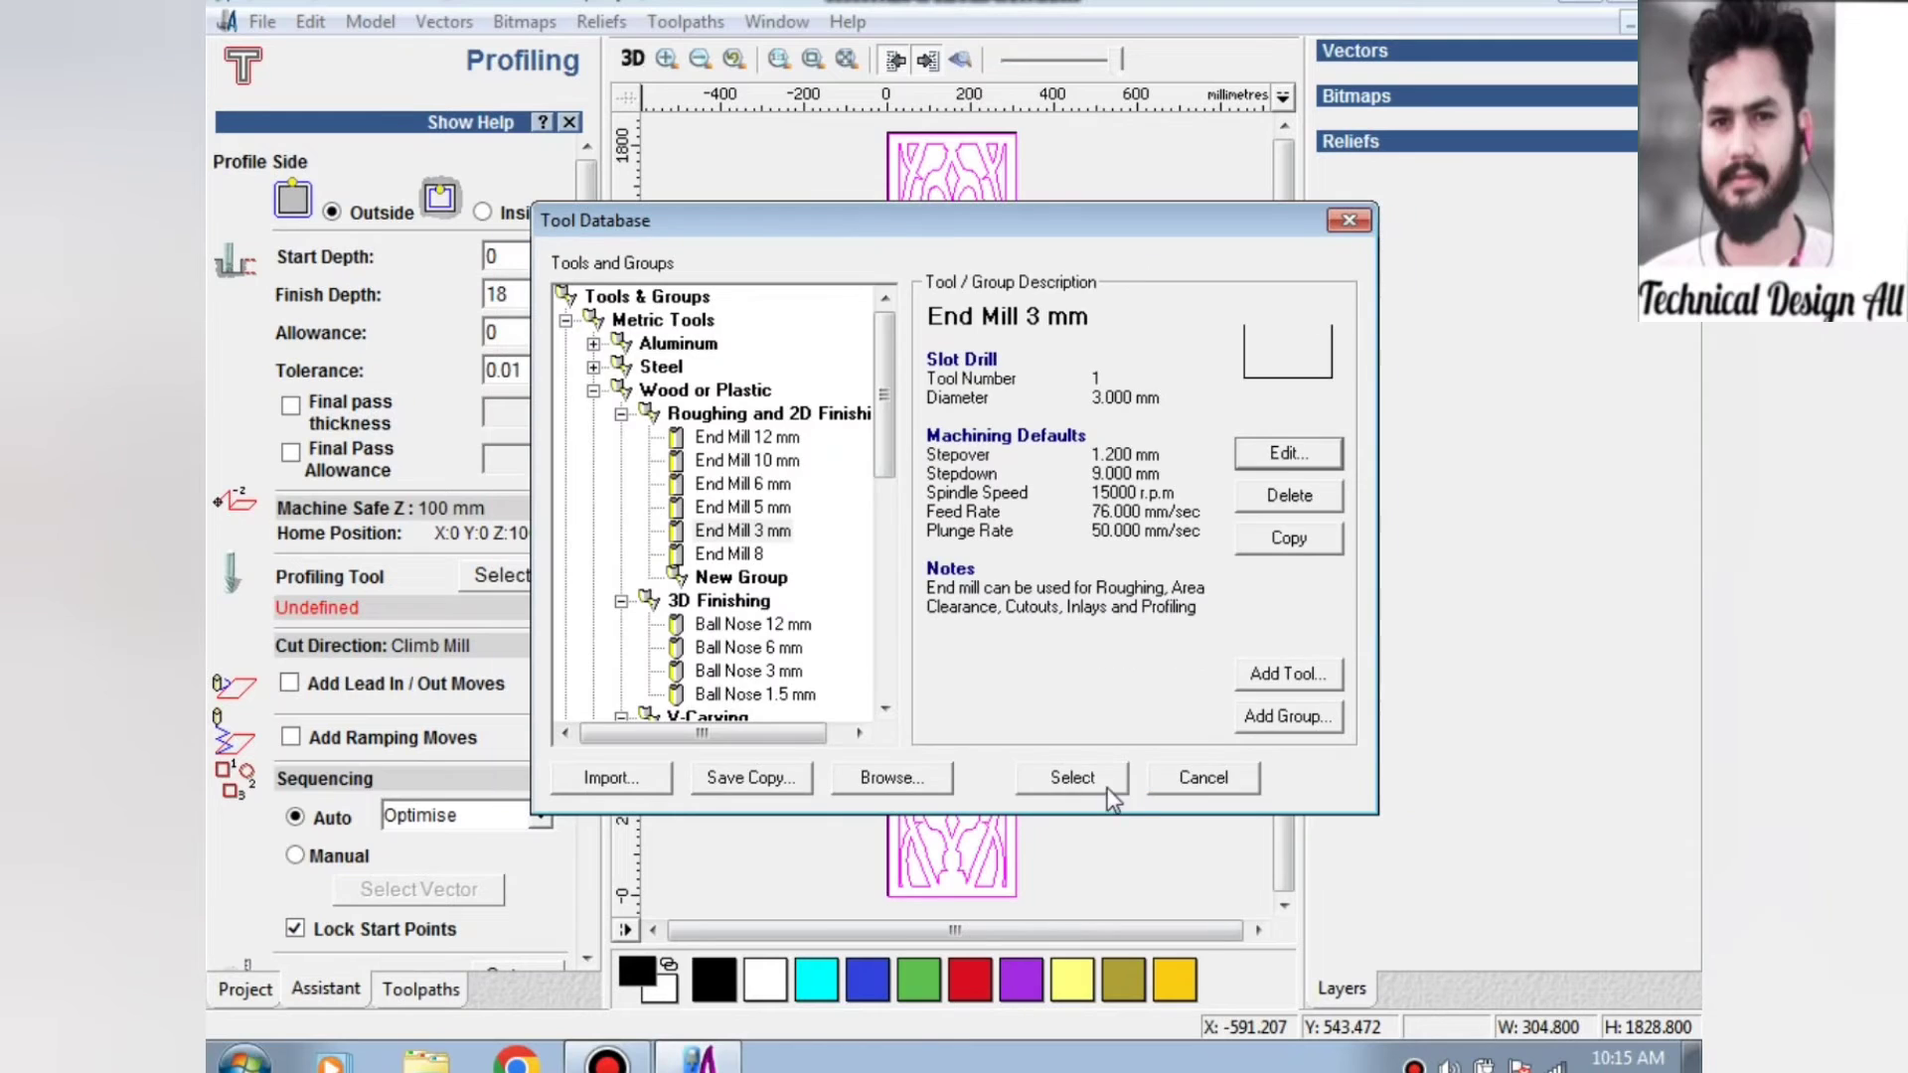
left_click(1072, 778)
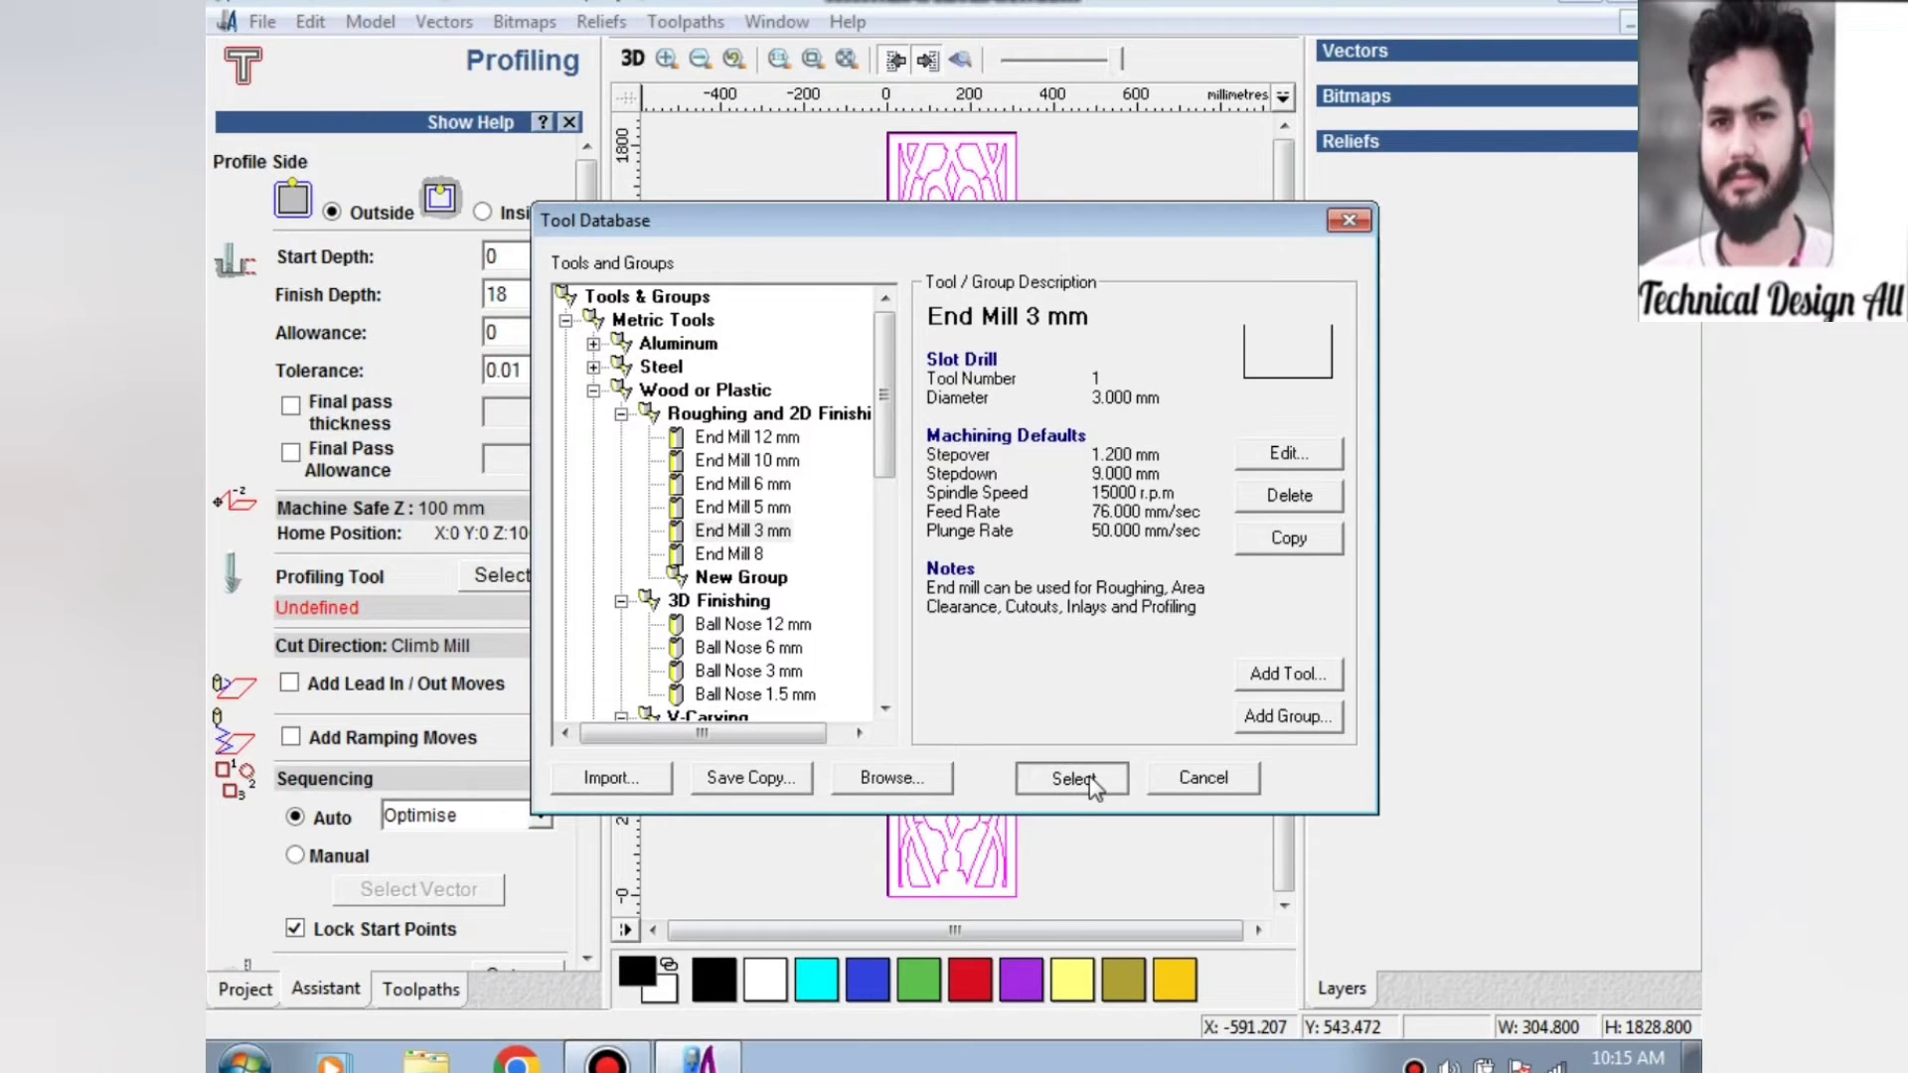
left_click_drag(585, 608, 578, 786)
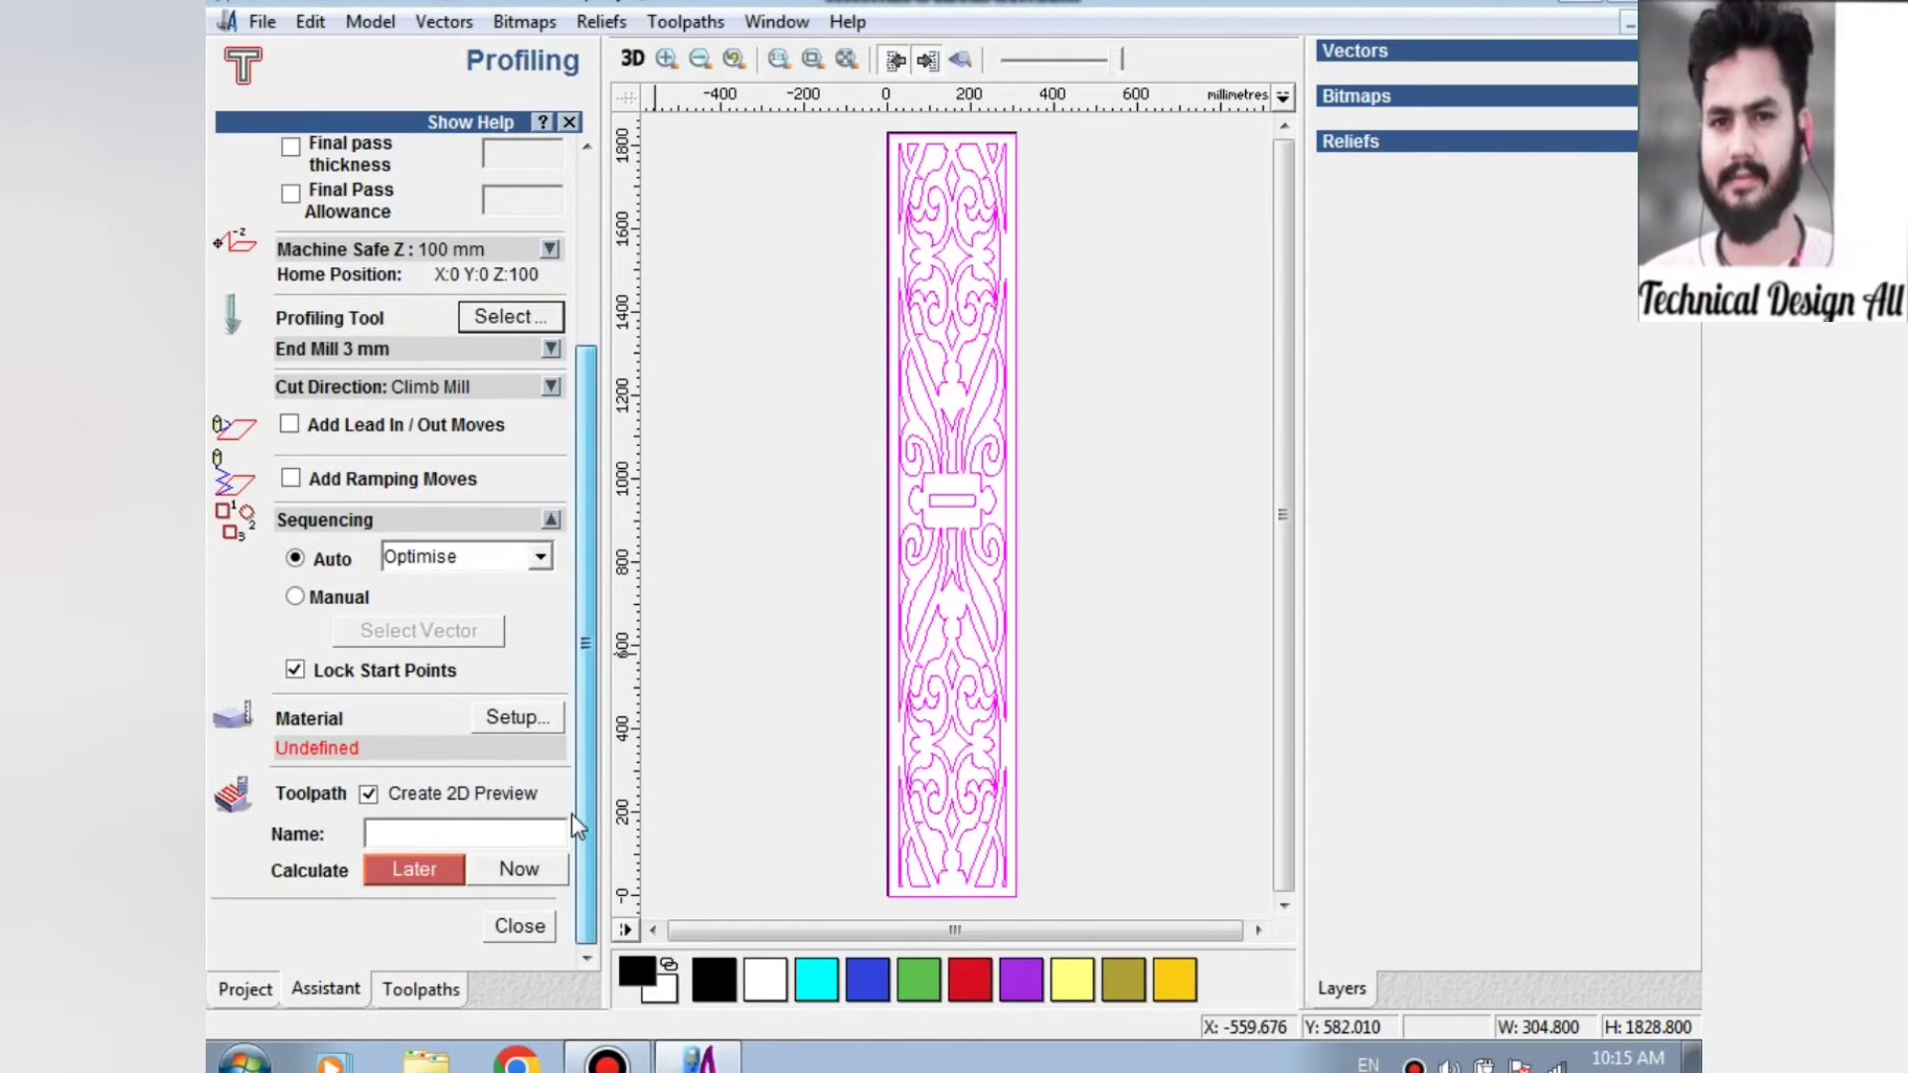
Define the material as 18 mm thick and calculate the profiling toolpath immediately.
left_click(550, 349)
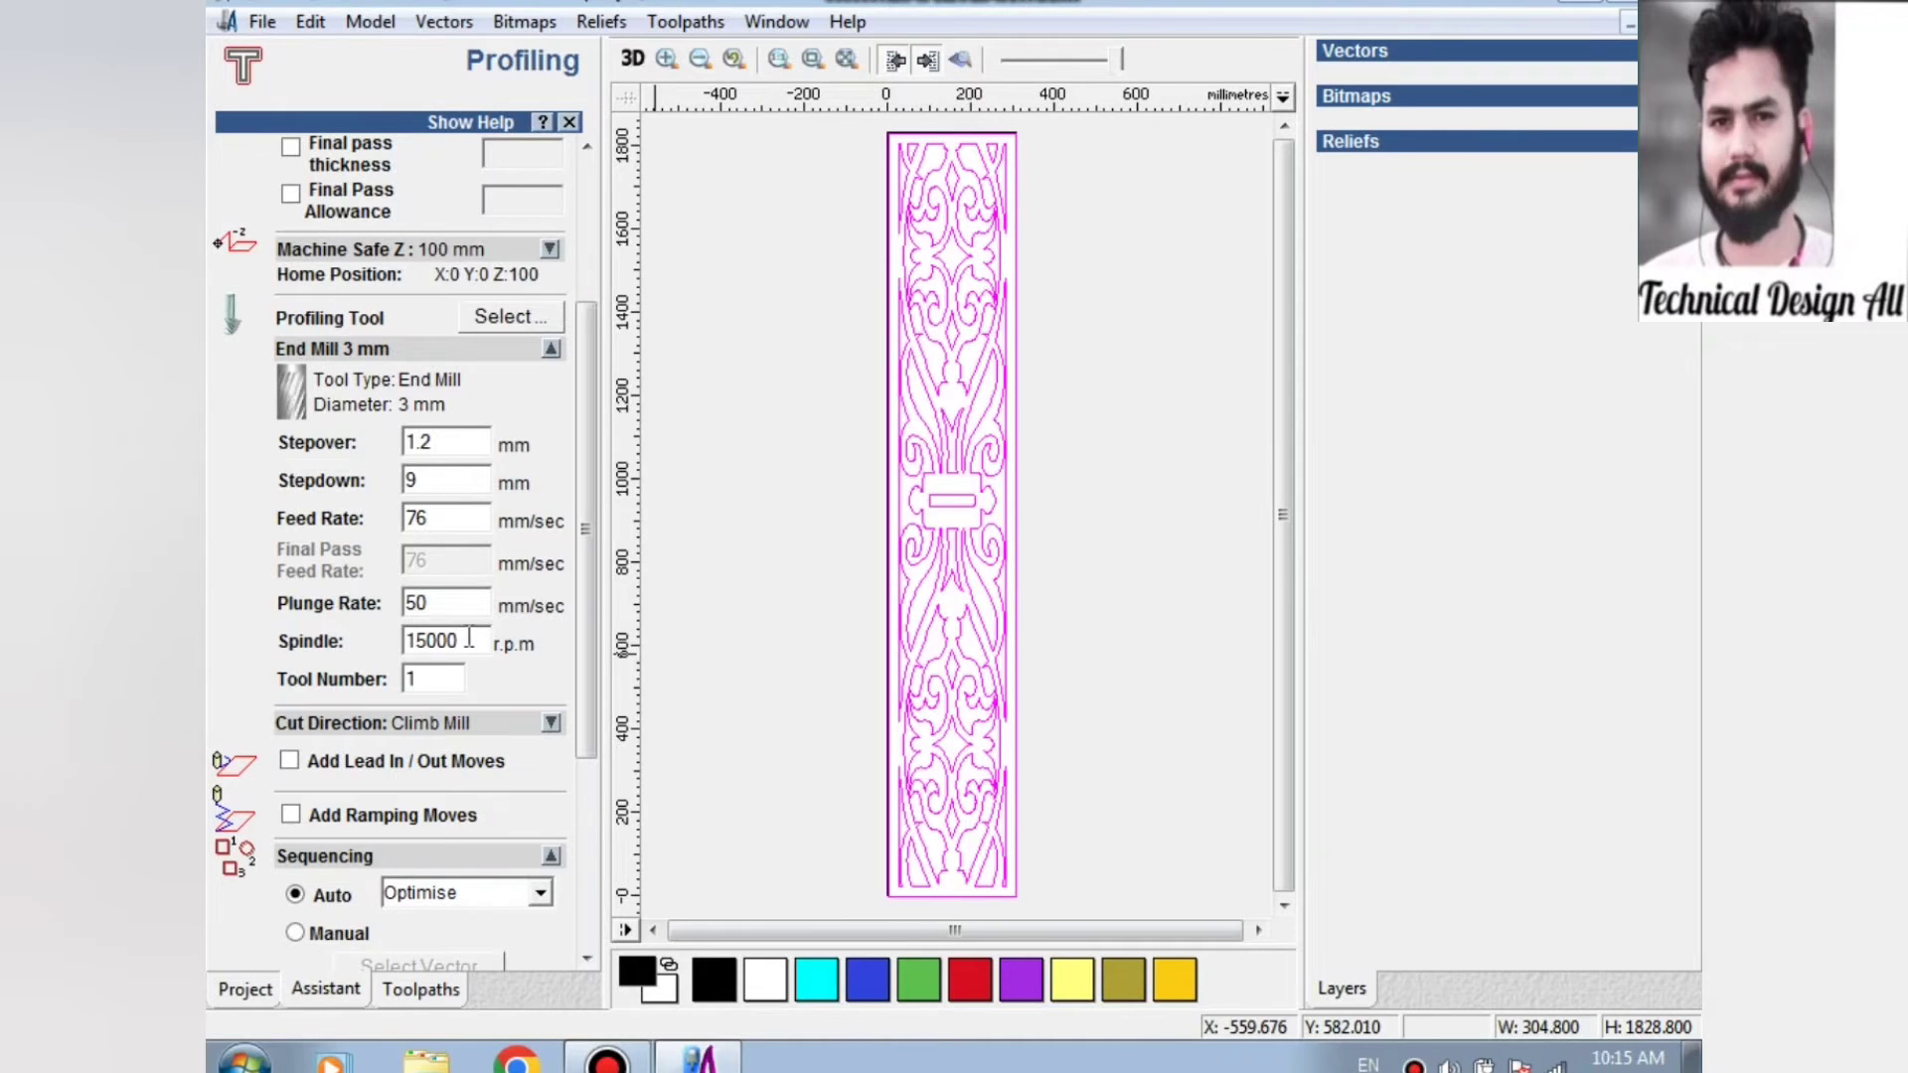
scroll(471, 641, "down", 3)
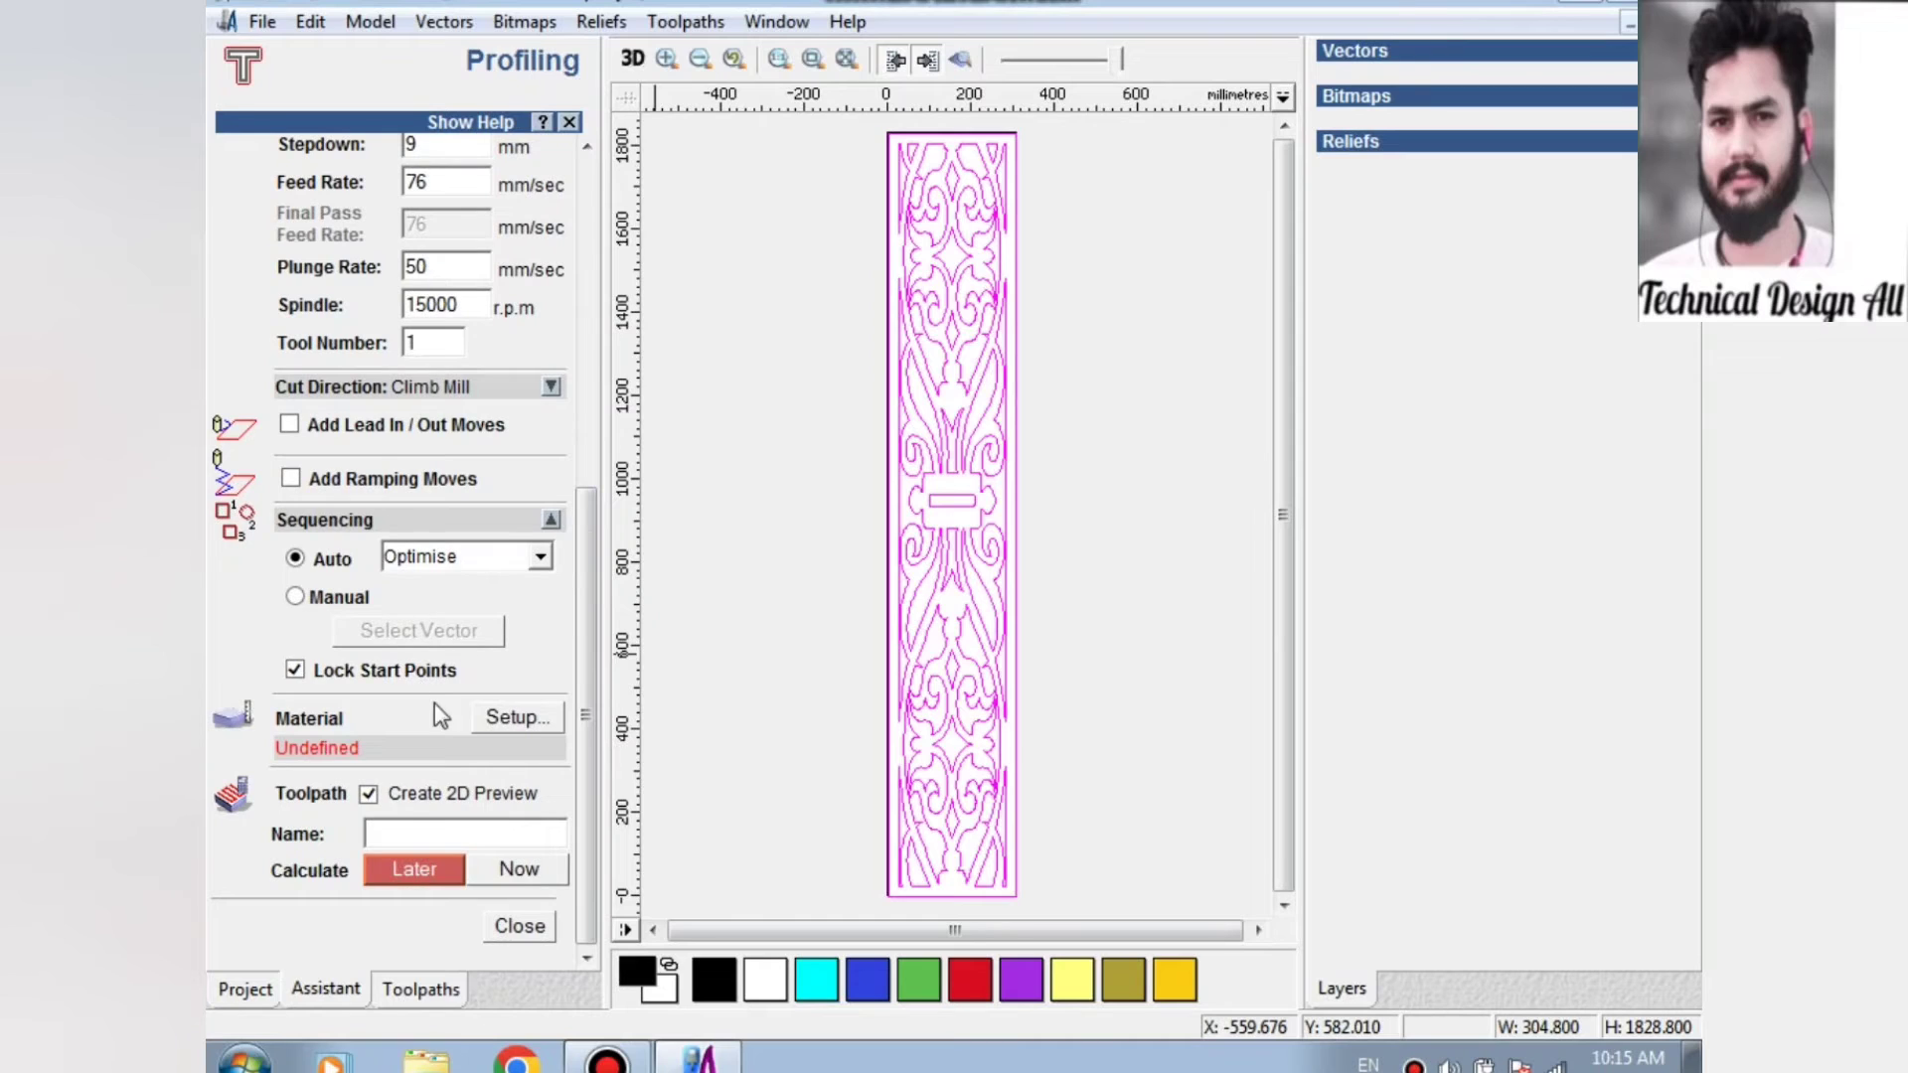
left_click(513, 723)
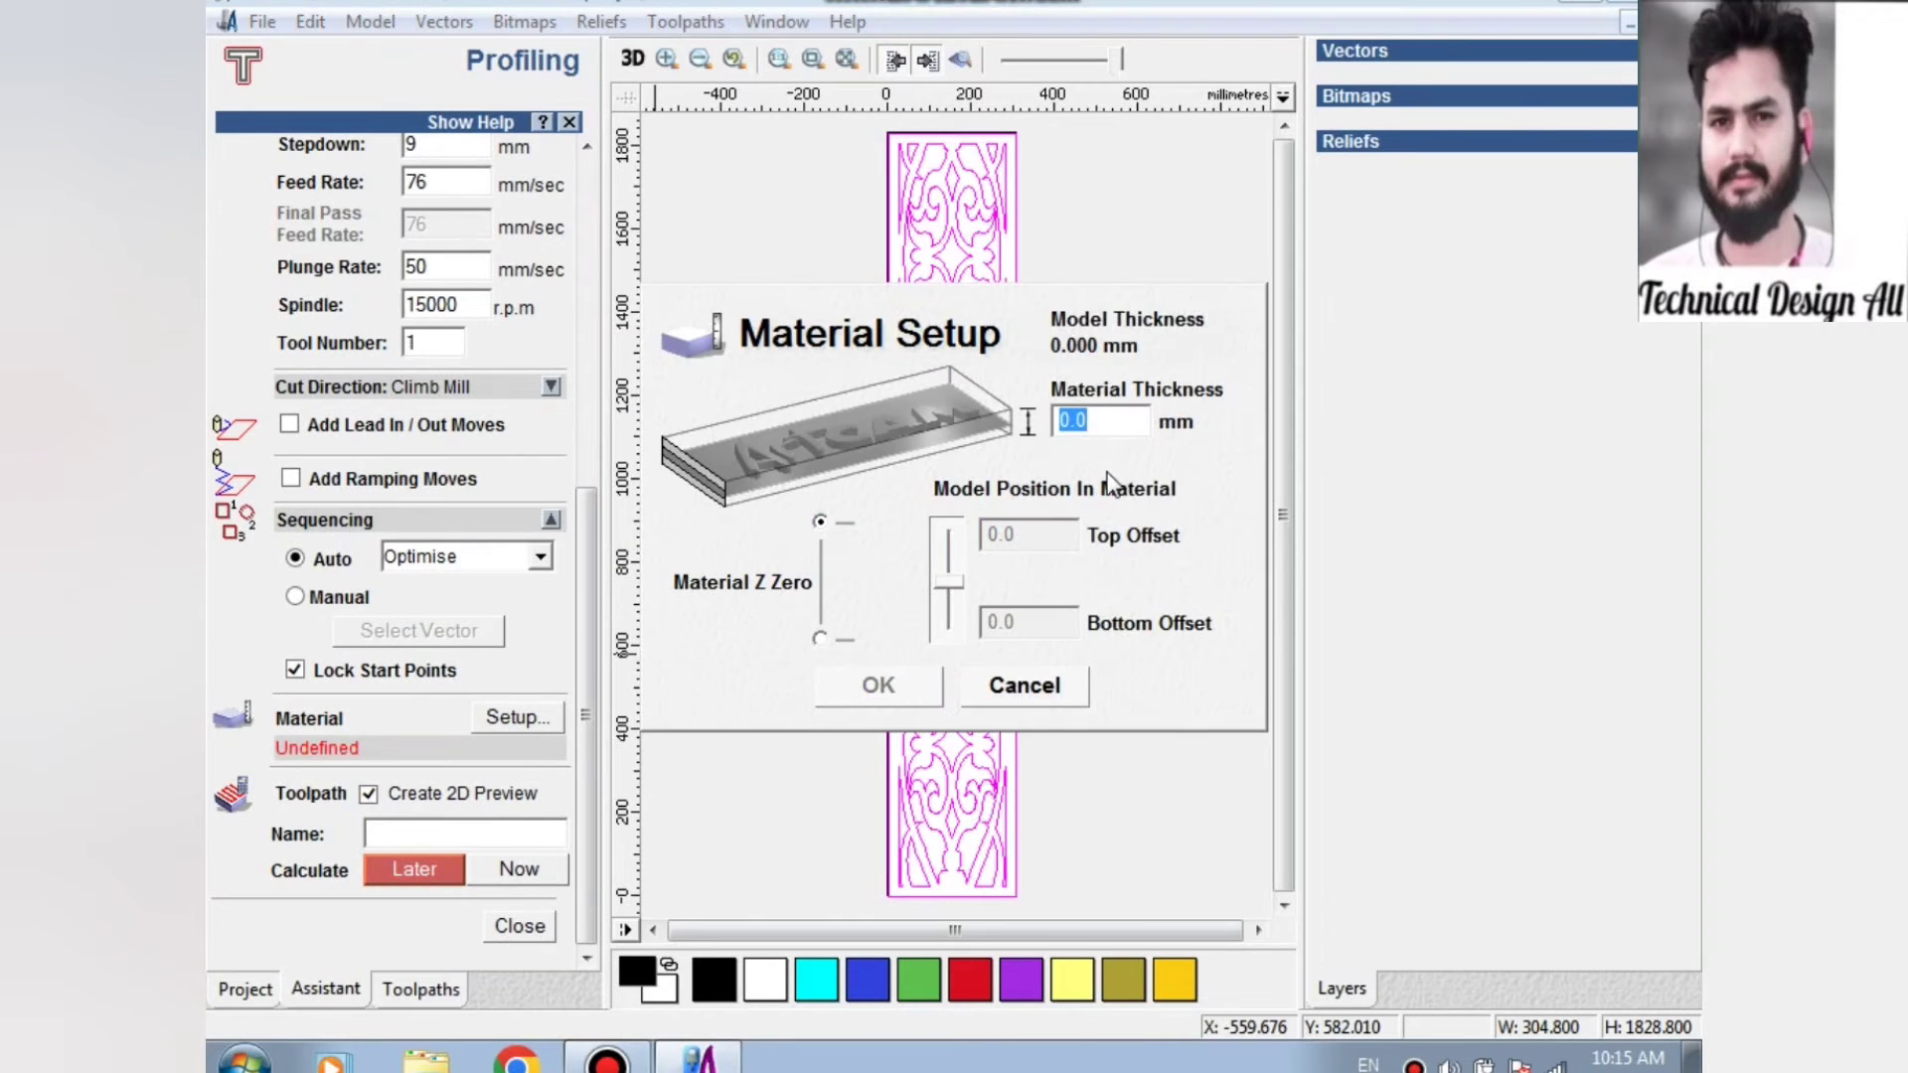
type("18")
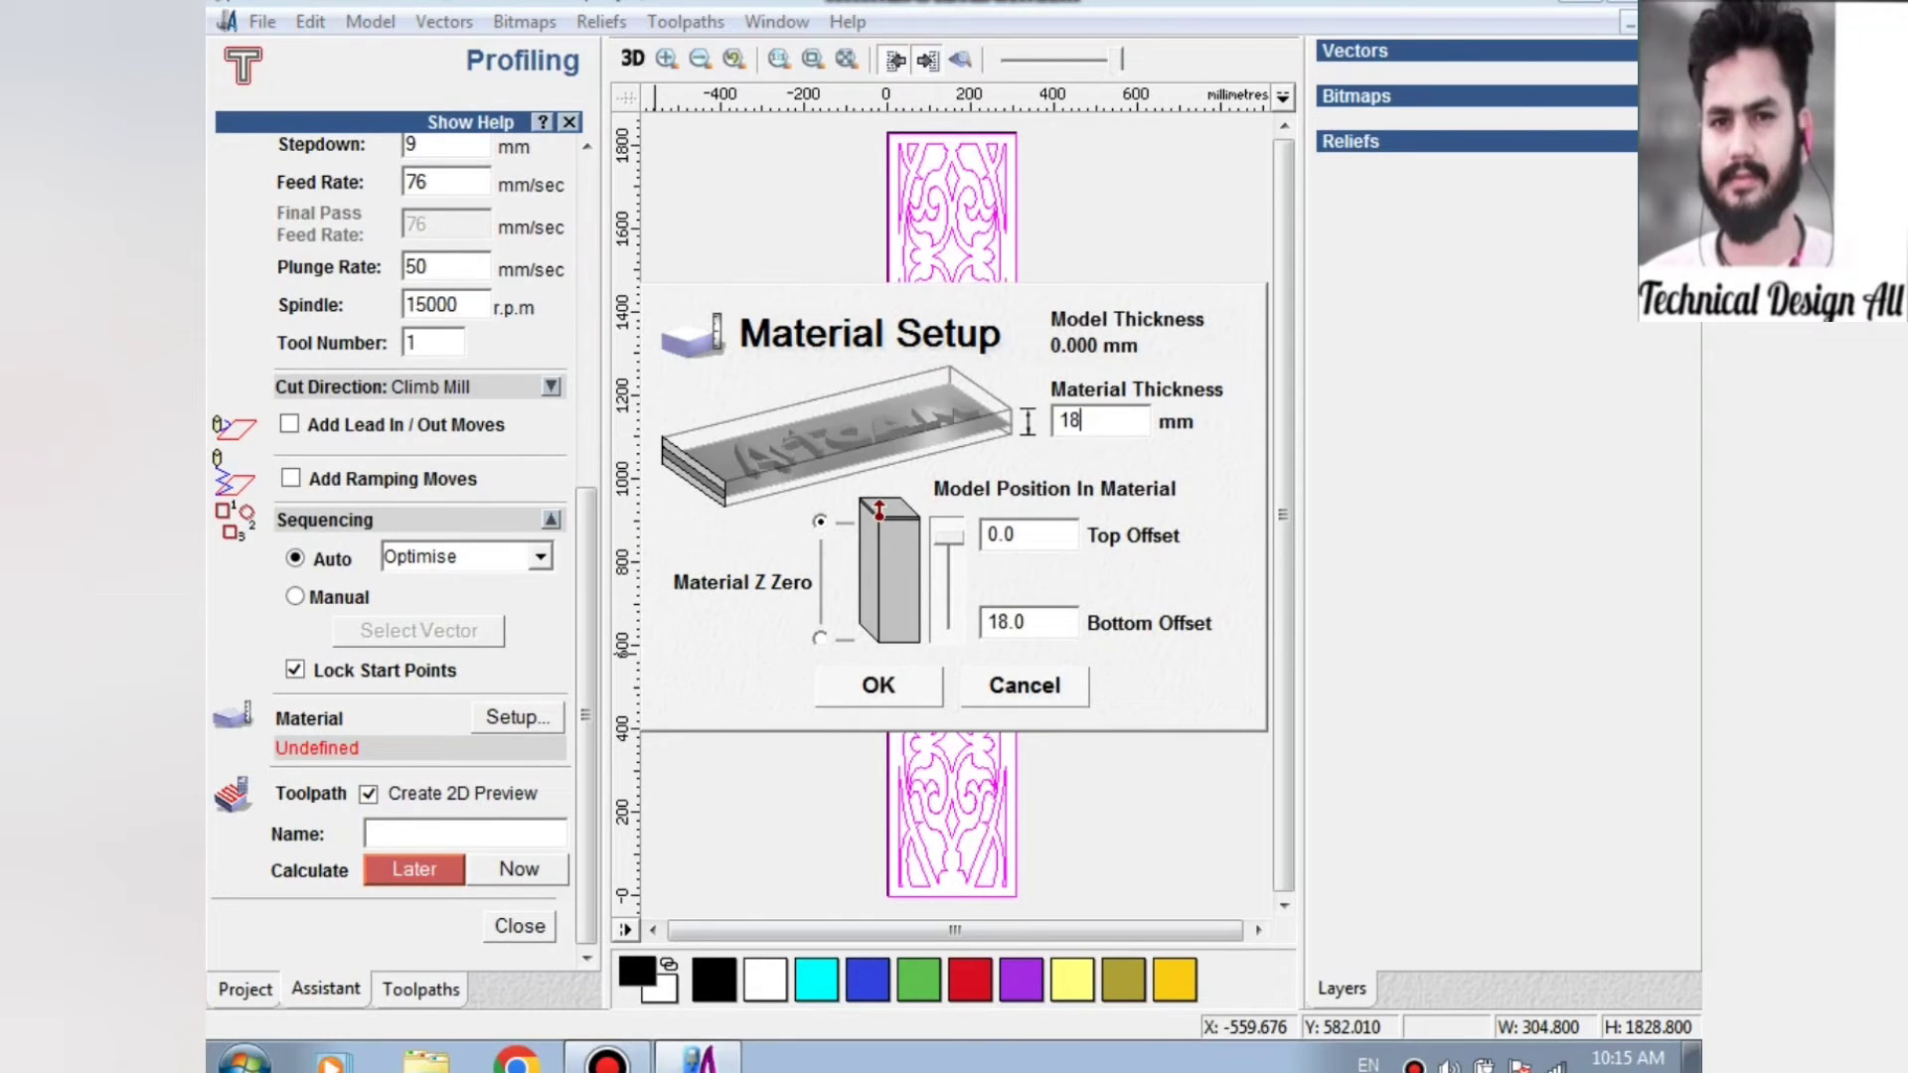
left_click(879, 686)
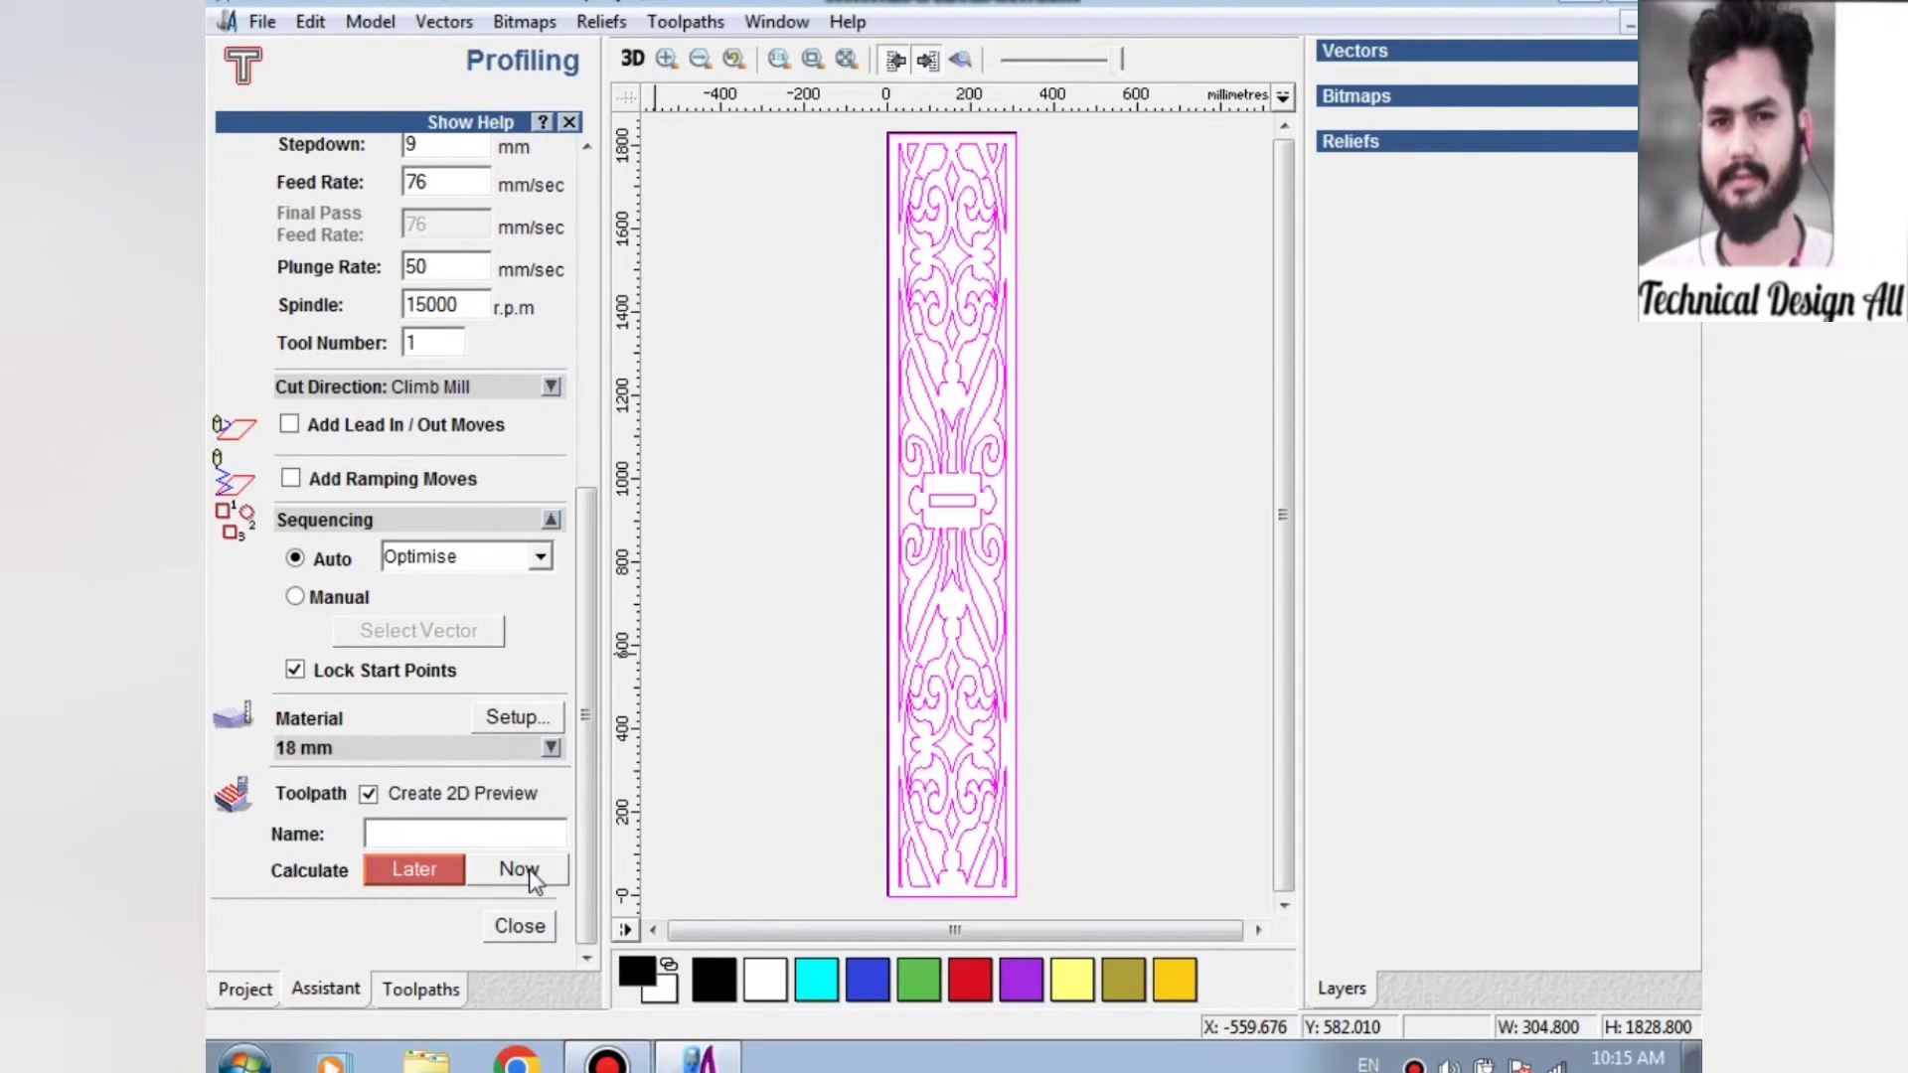
left_click(520, 872)
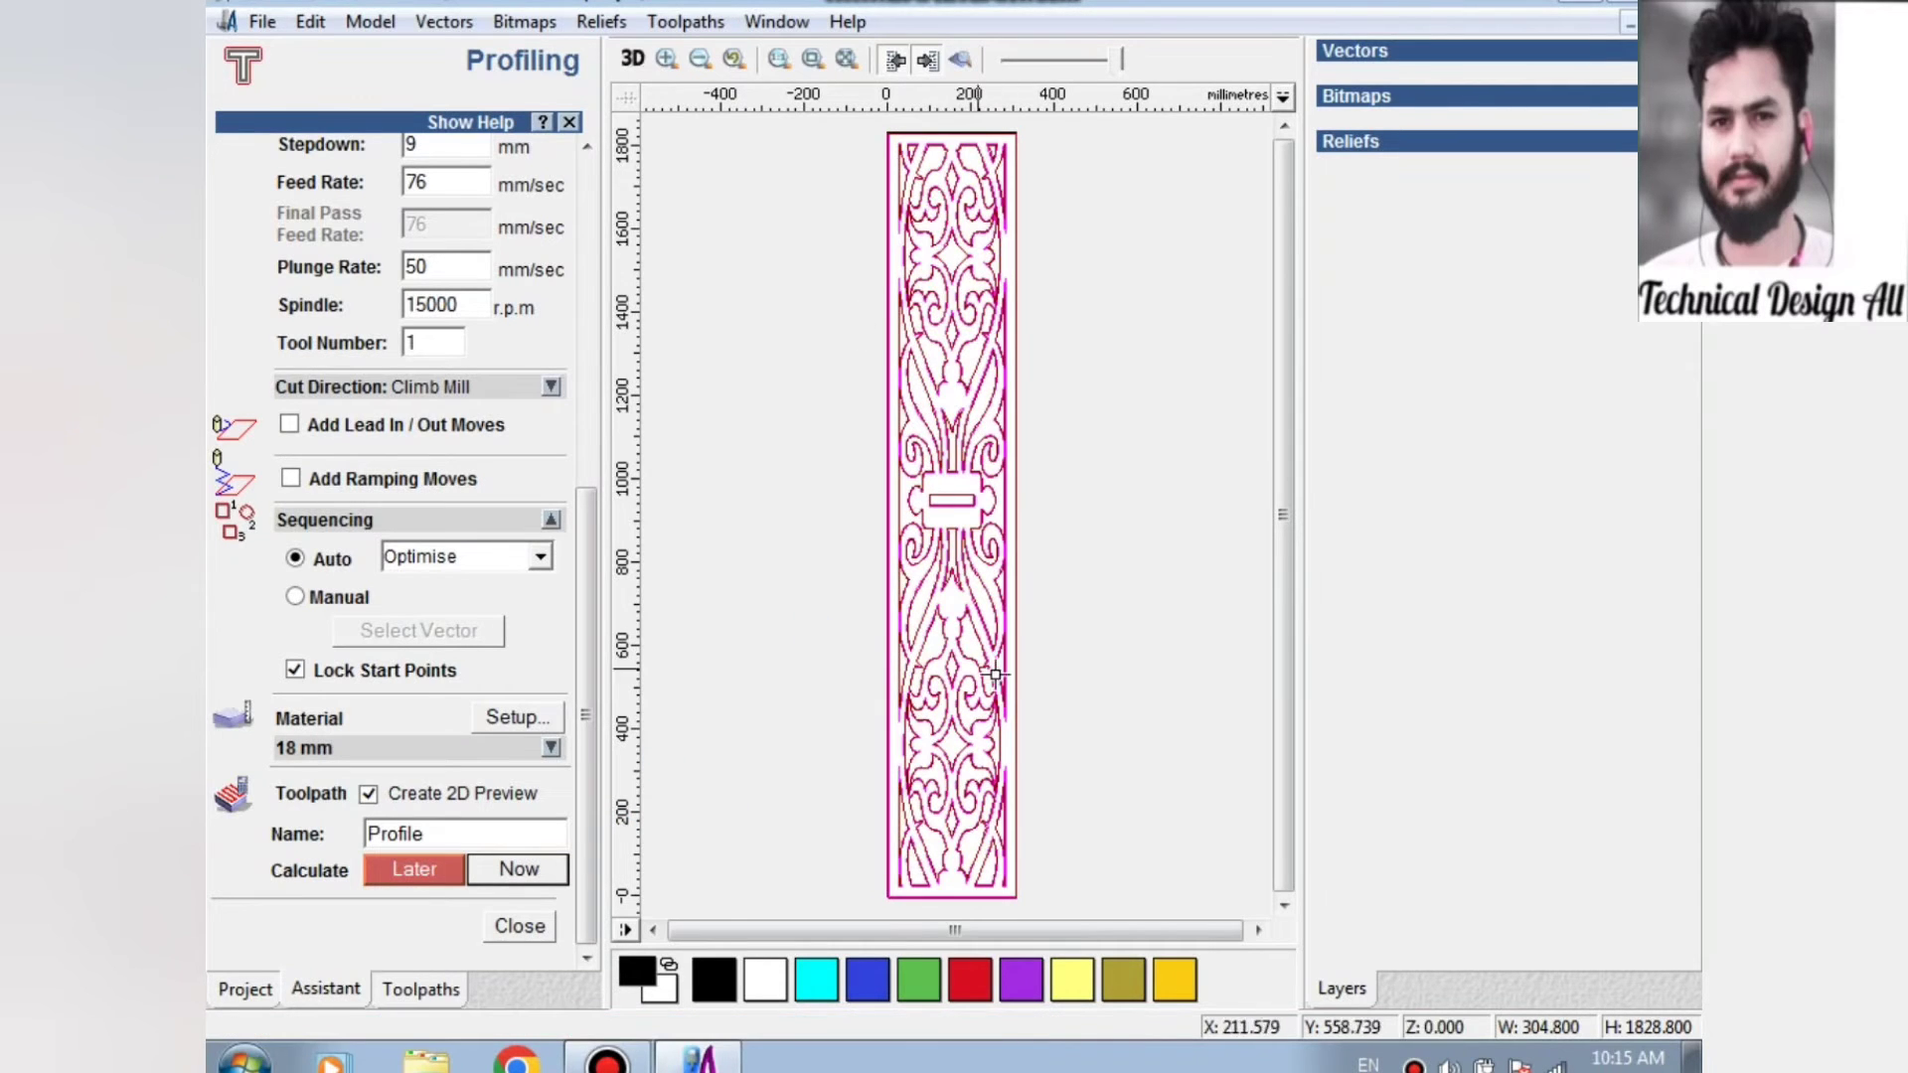
Examine the calculated toolpath preview along the jali curves and around the panel border.
scroll(958, 358, "up", 5)
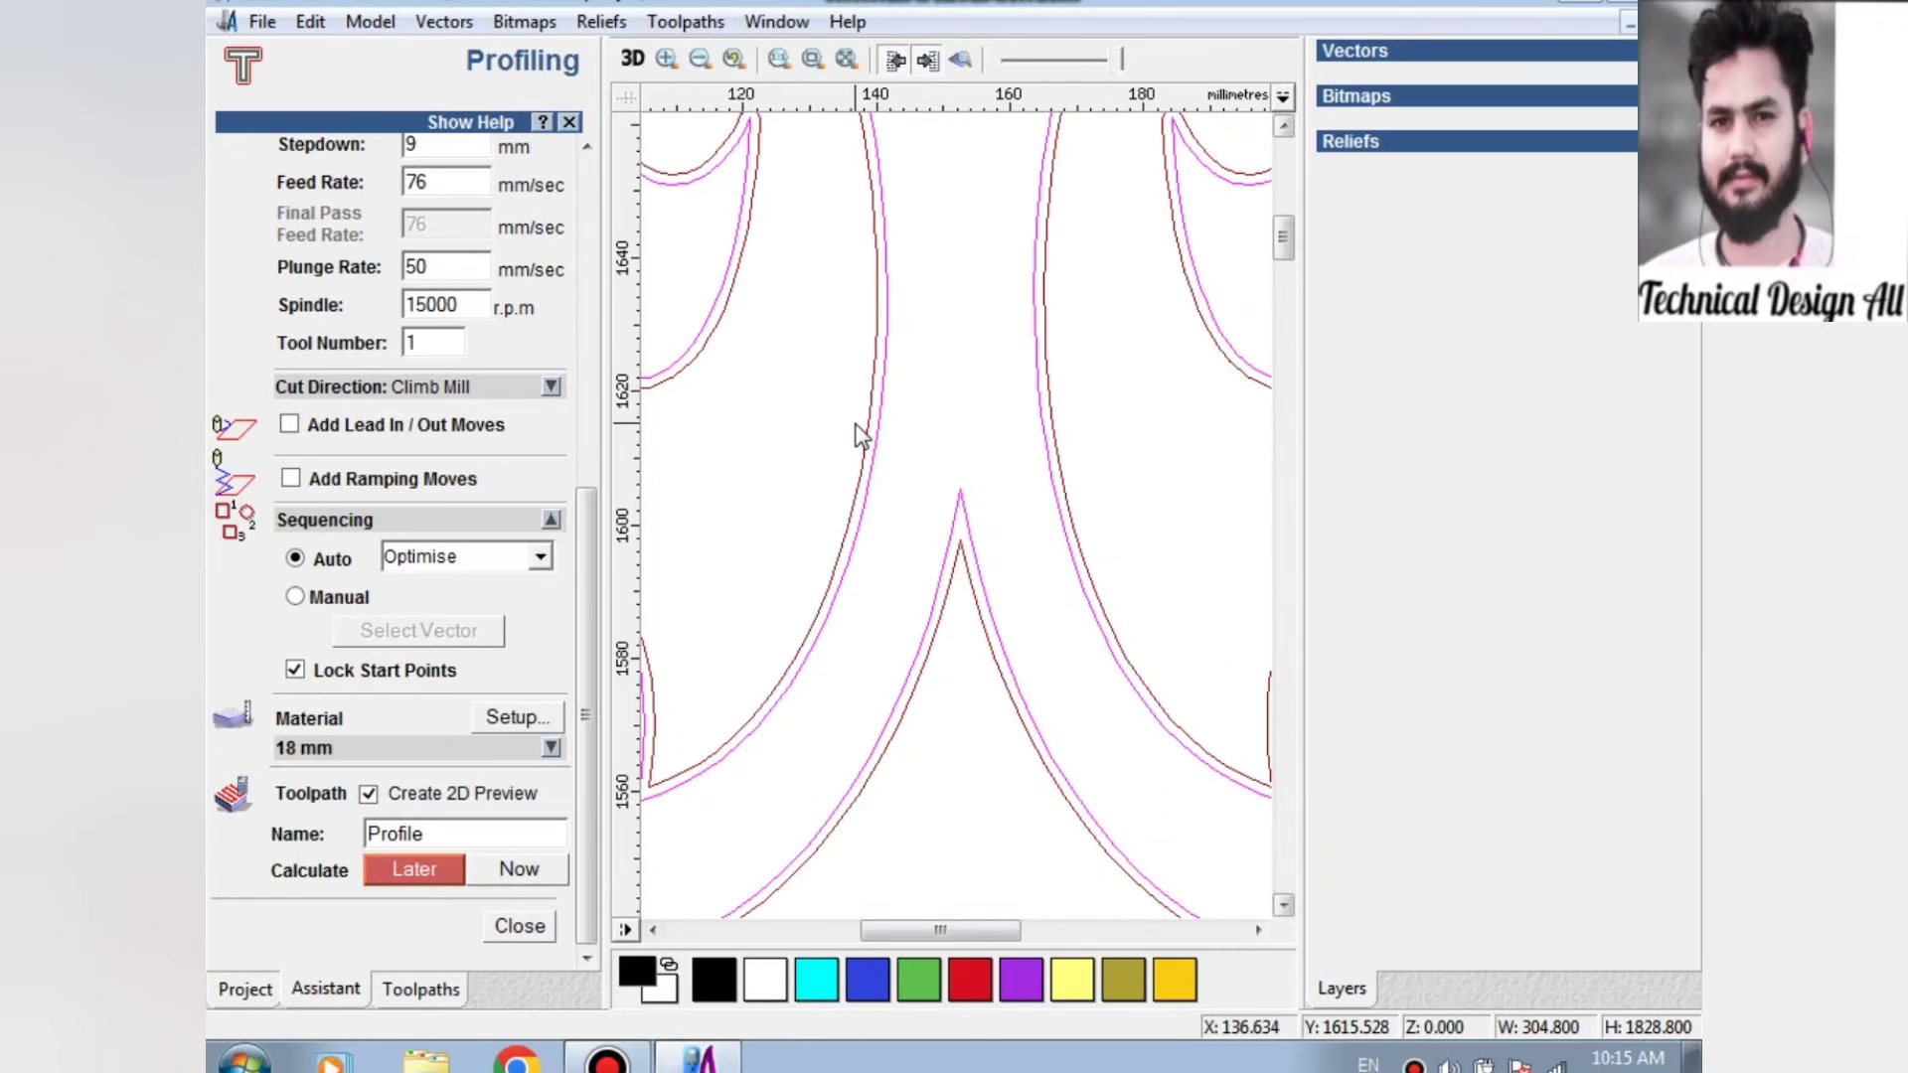
scroll(856, 426, "down", 5)
scroll(890, 425, "up", 3)
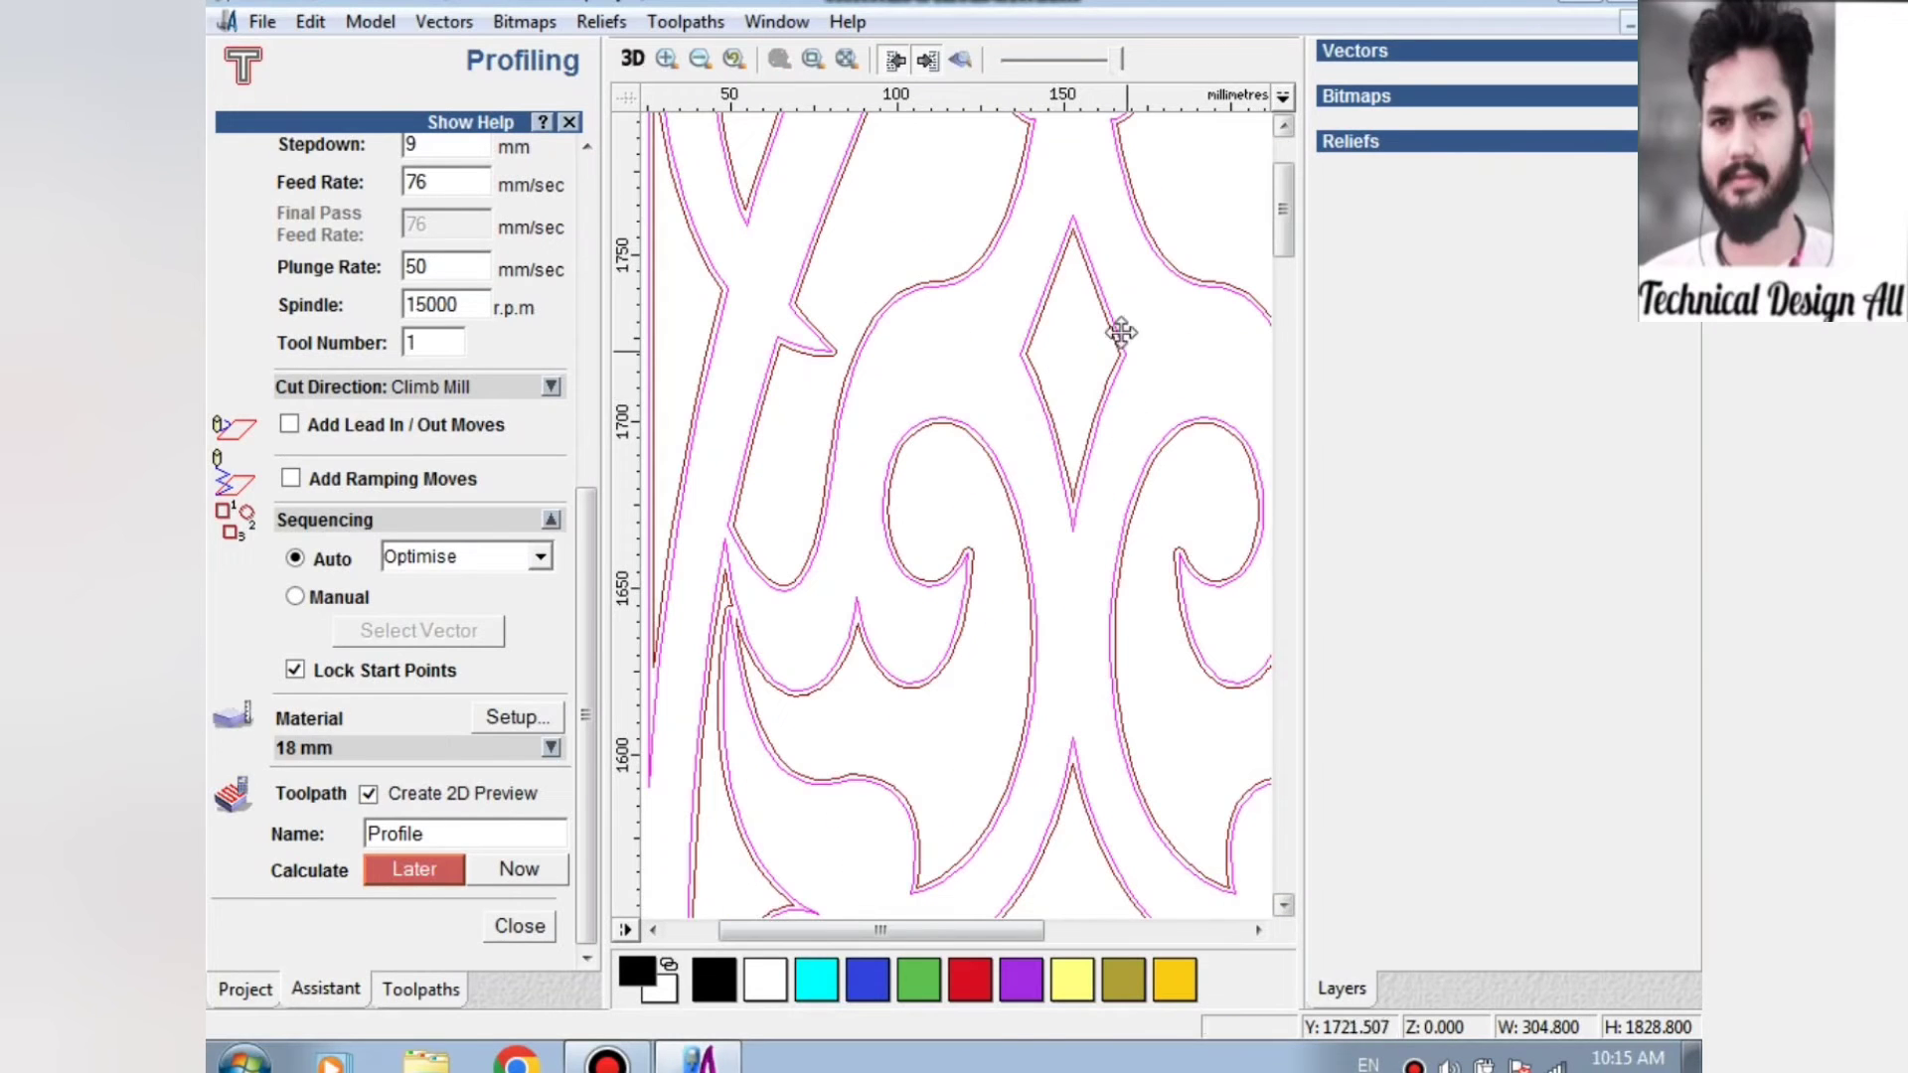
scroll(1103, 343, "down", 3)
scroll(971, 311, "up", 1)
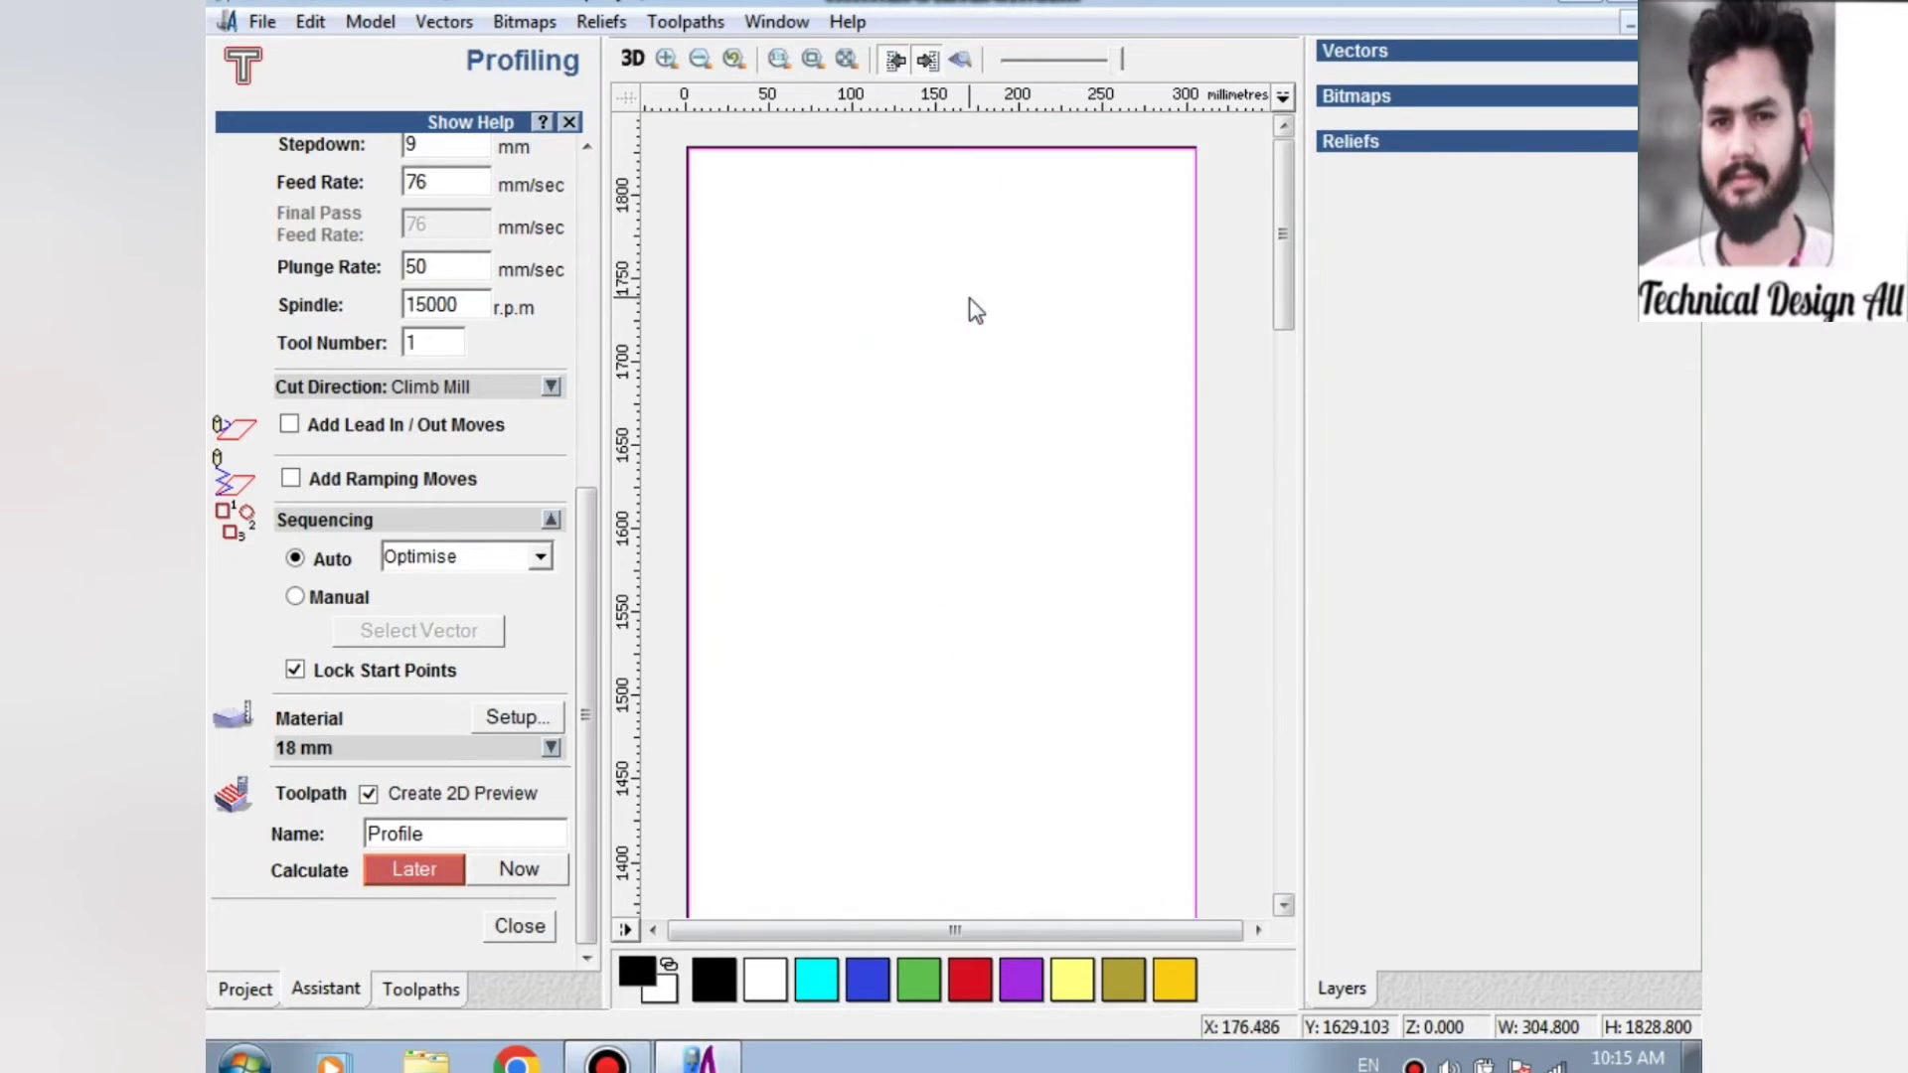
scroll(797, 345, "down", 3)
scroll(966, 695, "up", 1)
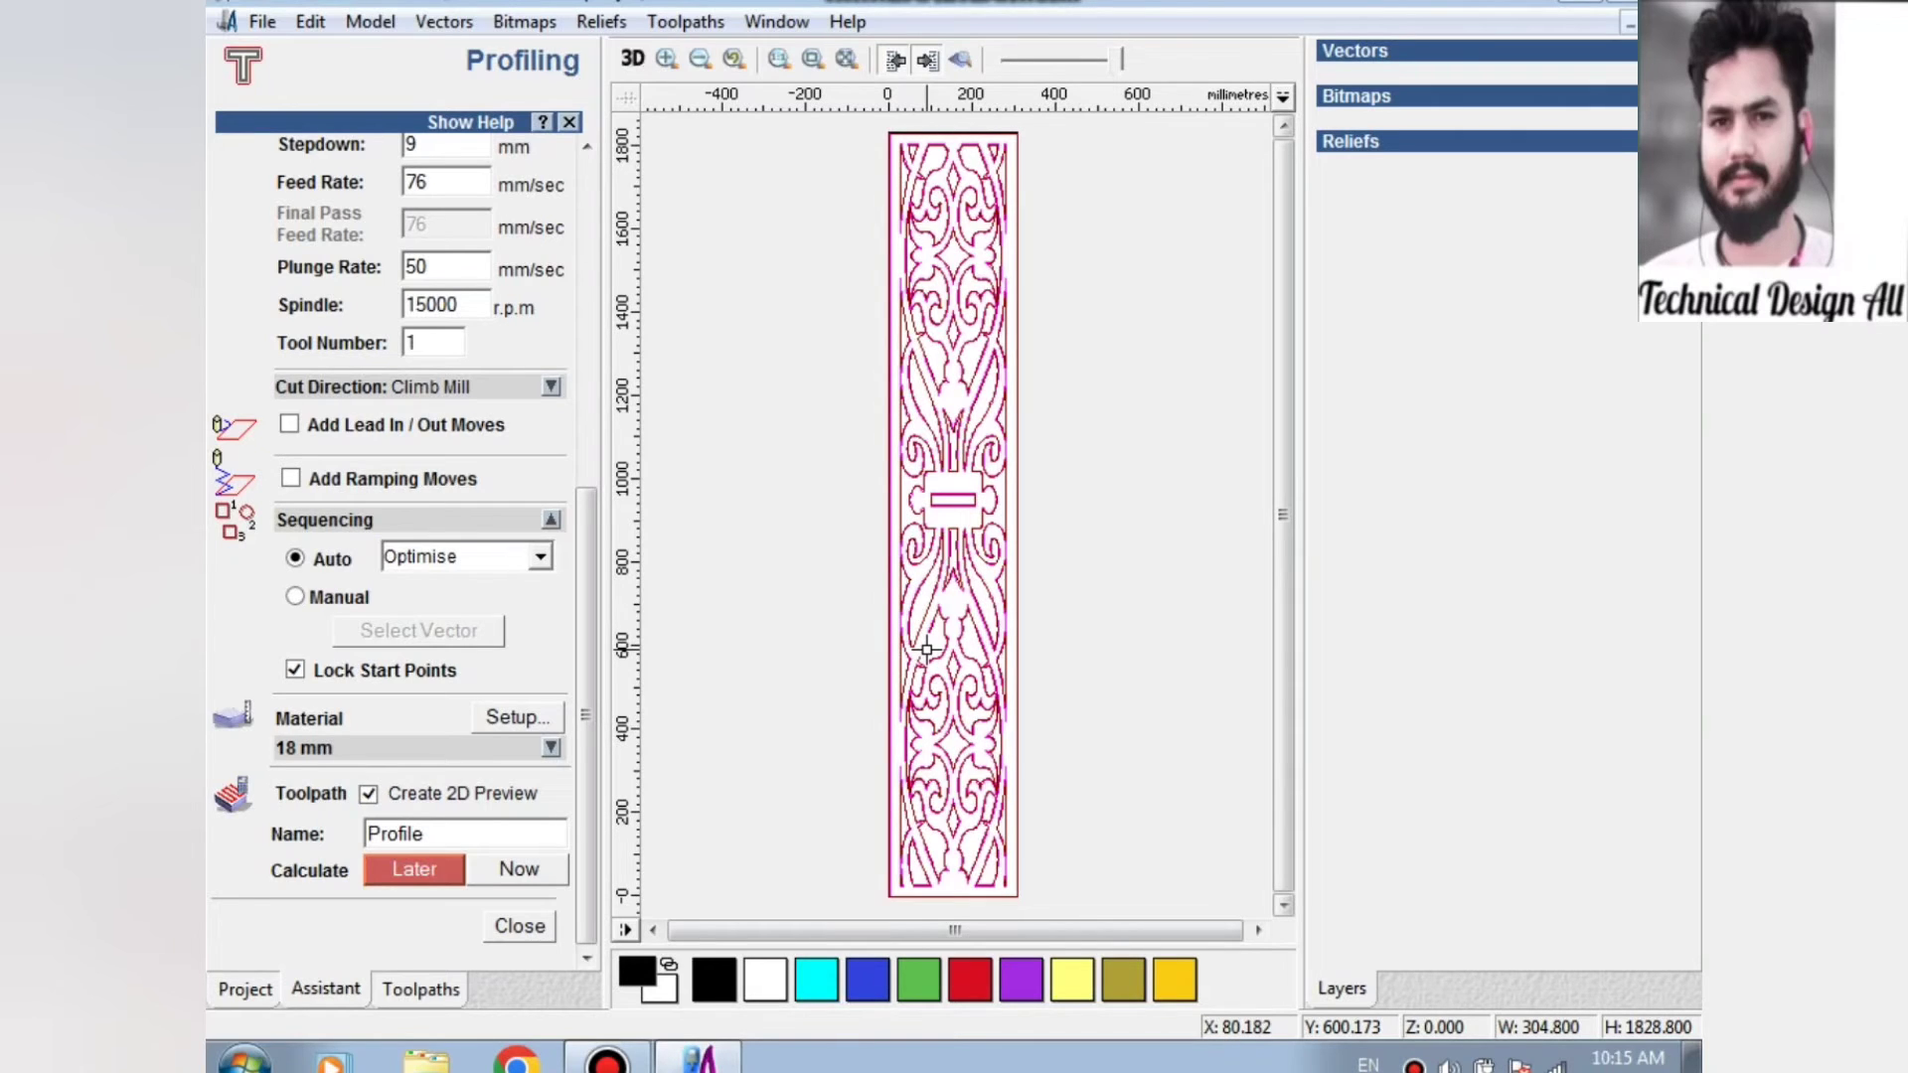
Simulate the profiling toolpath in 3D at Standard resolution and close the profiling settings.
left_click(712, 29)
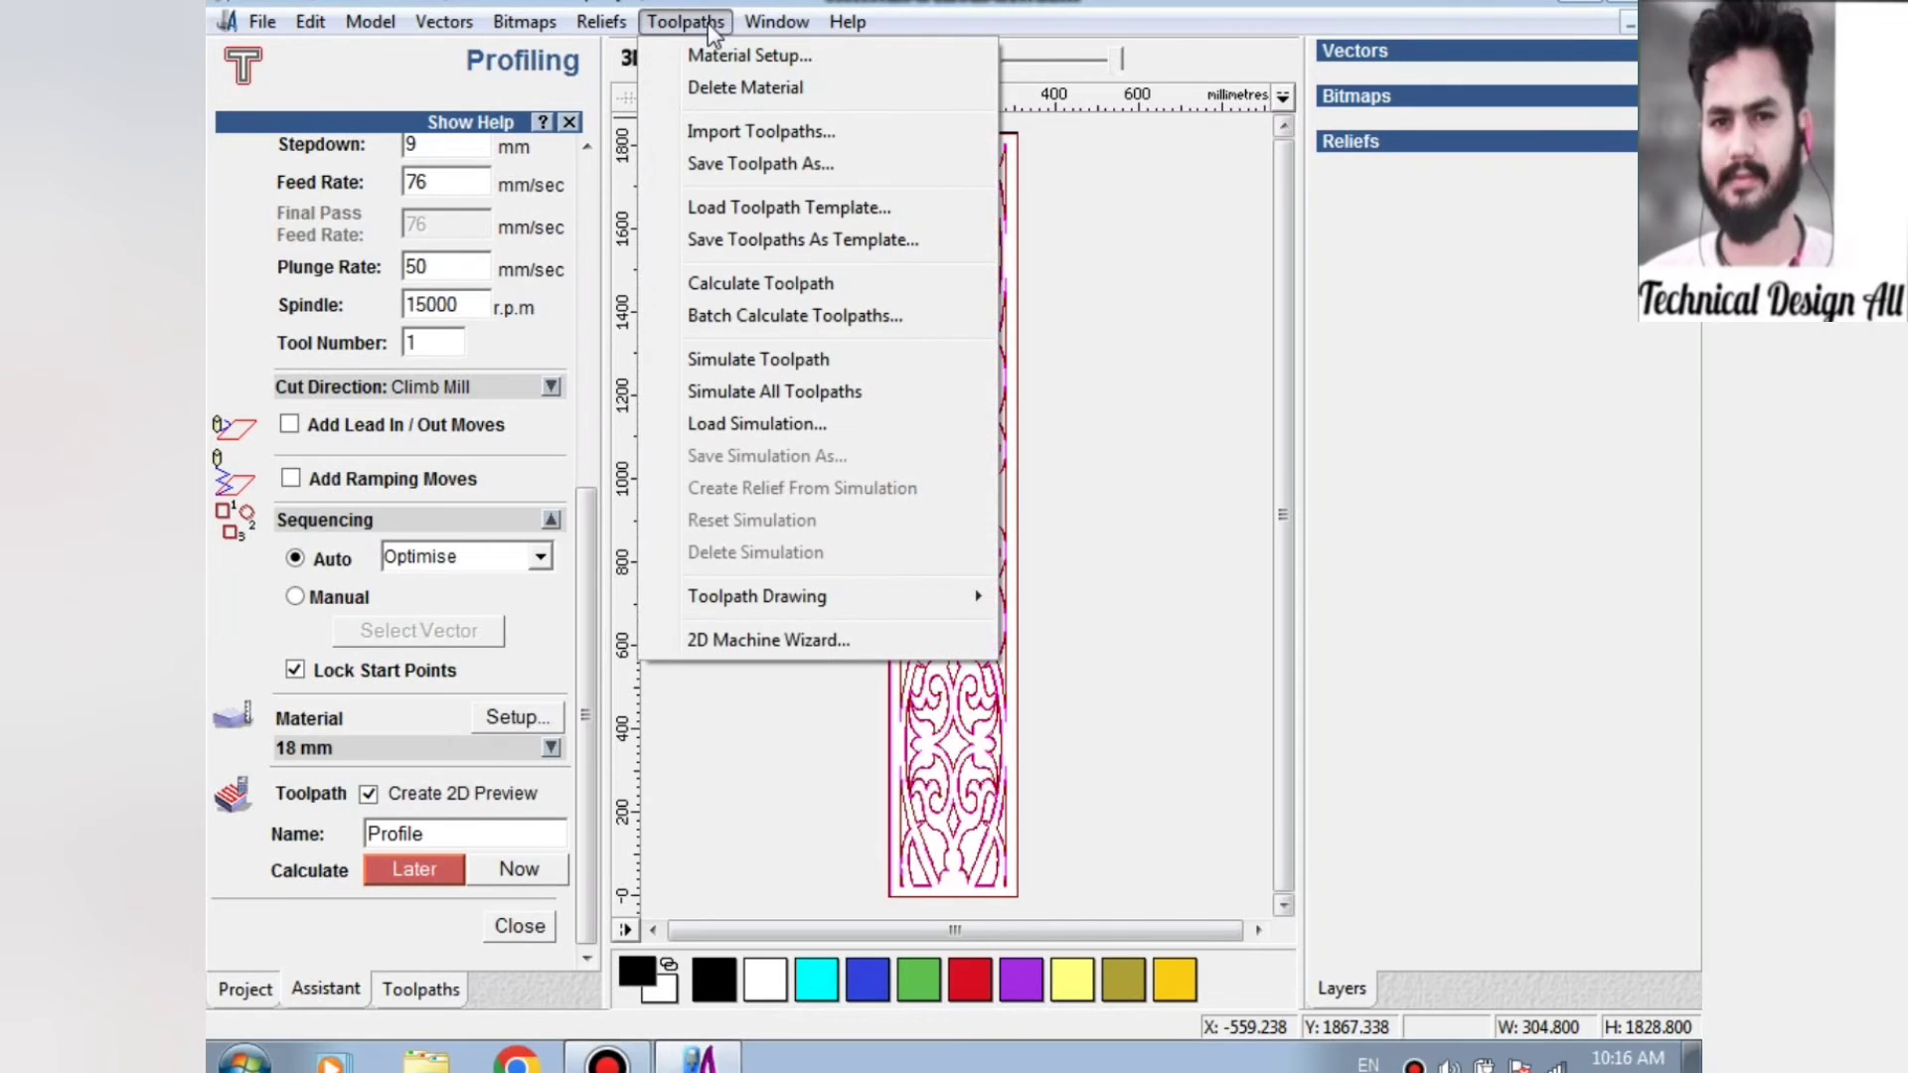
left_click(705, 364)
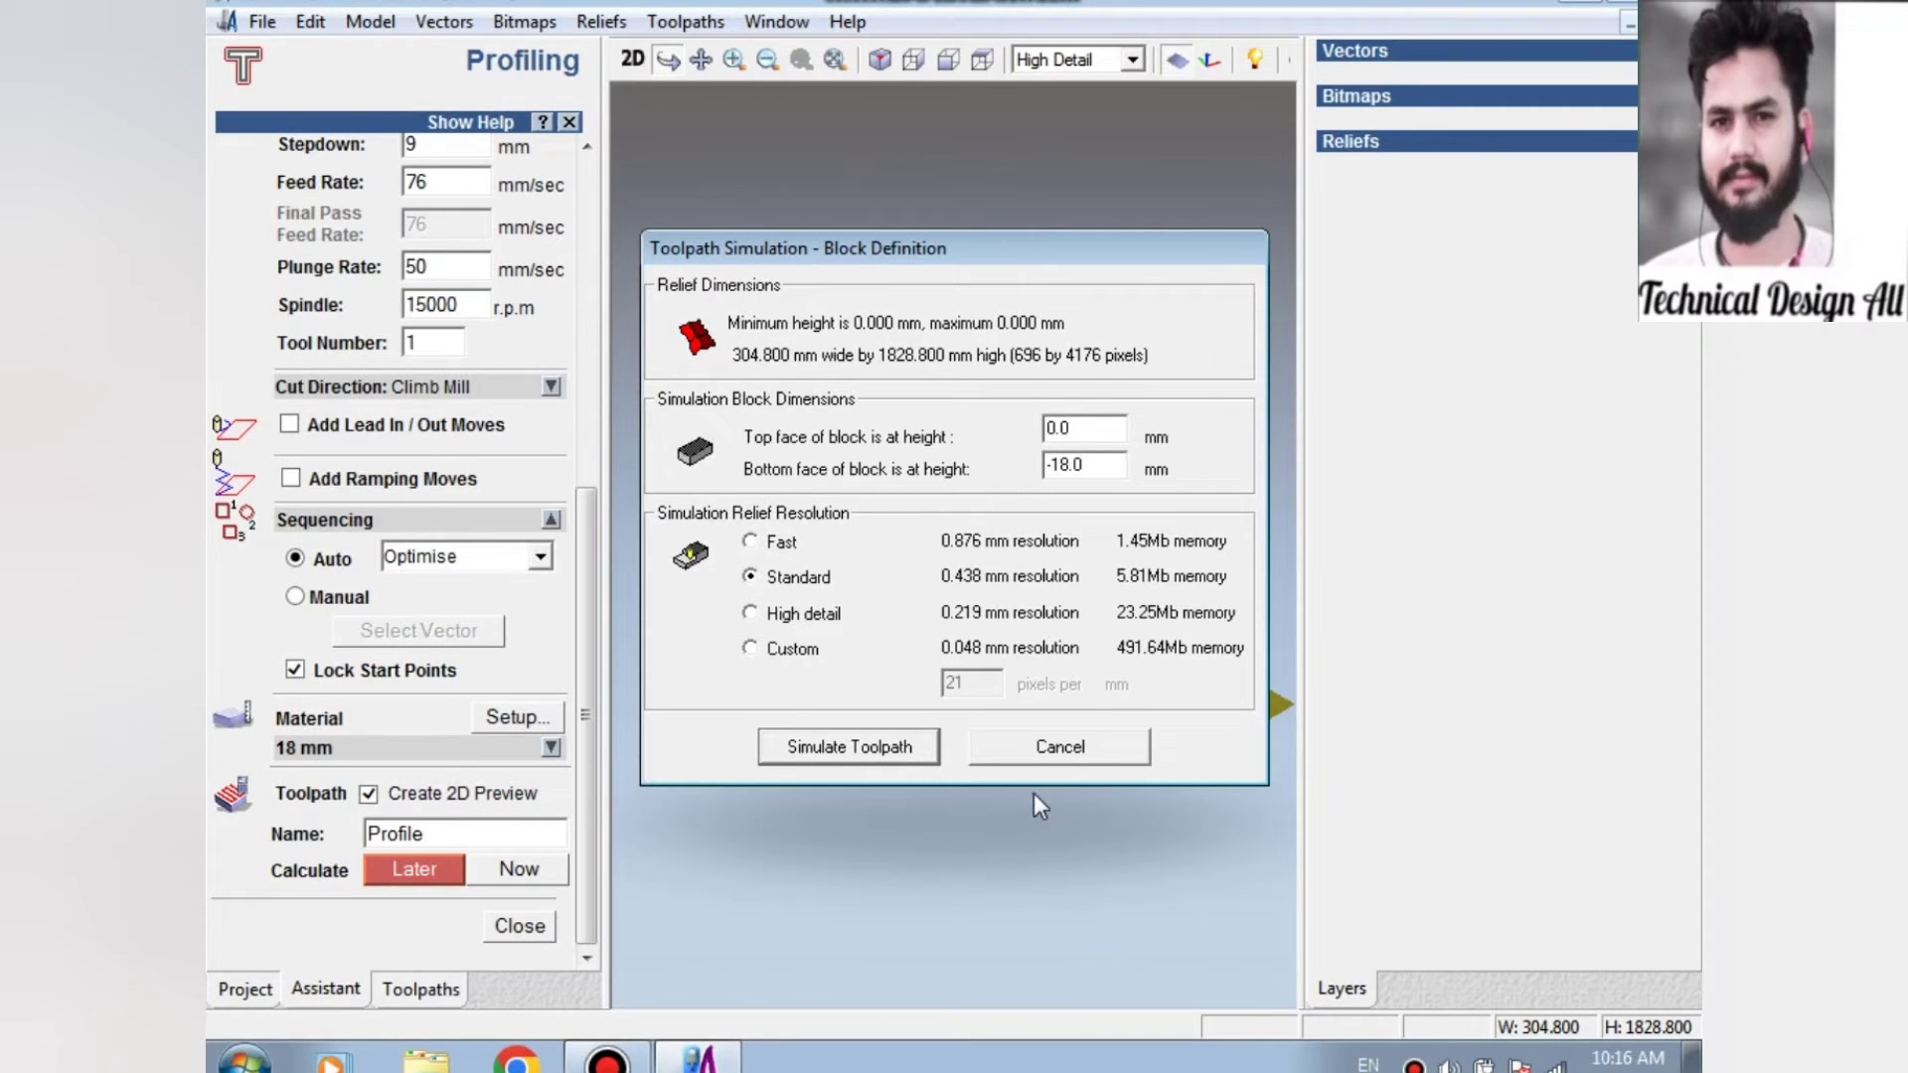
left_click(914, 753)
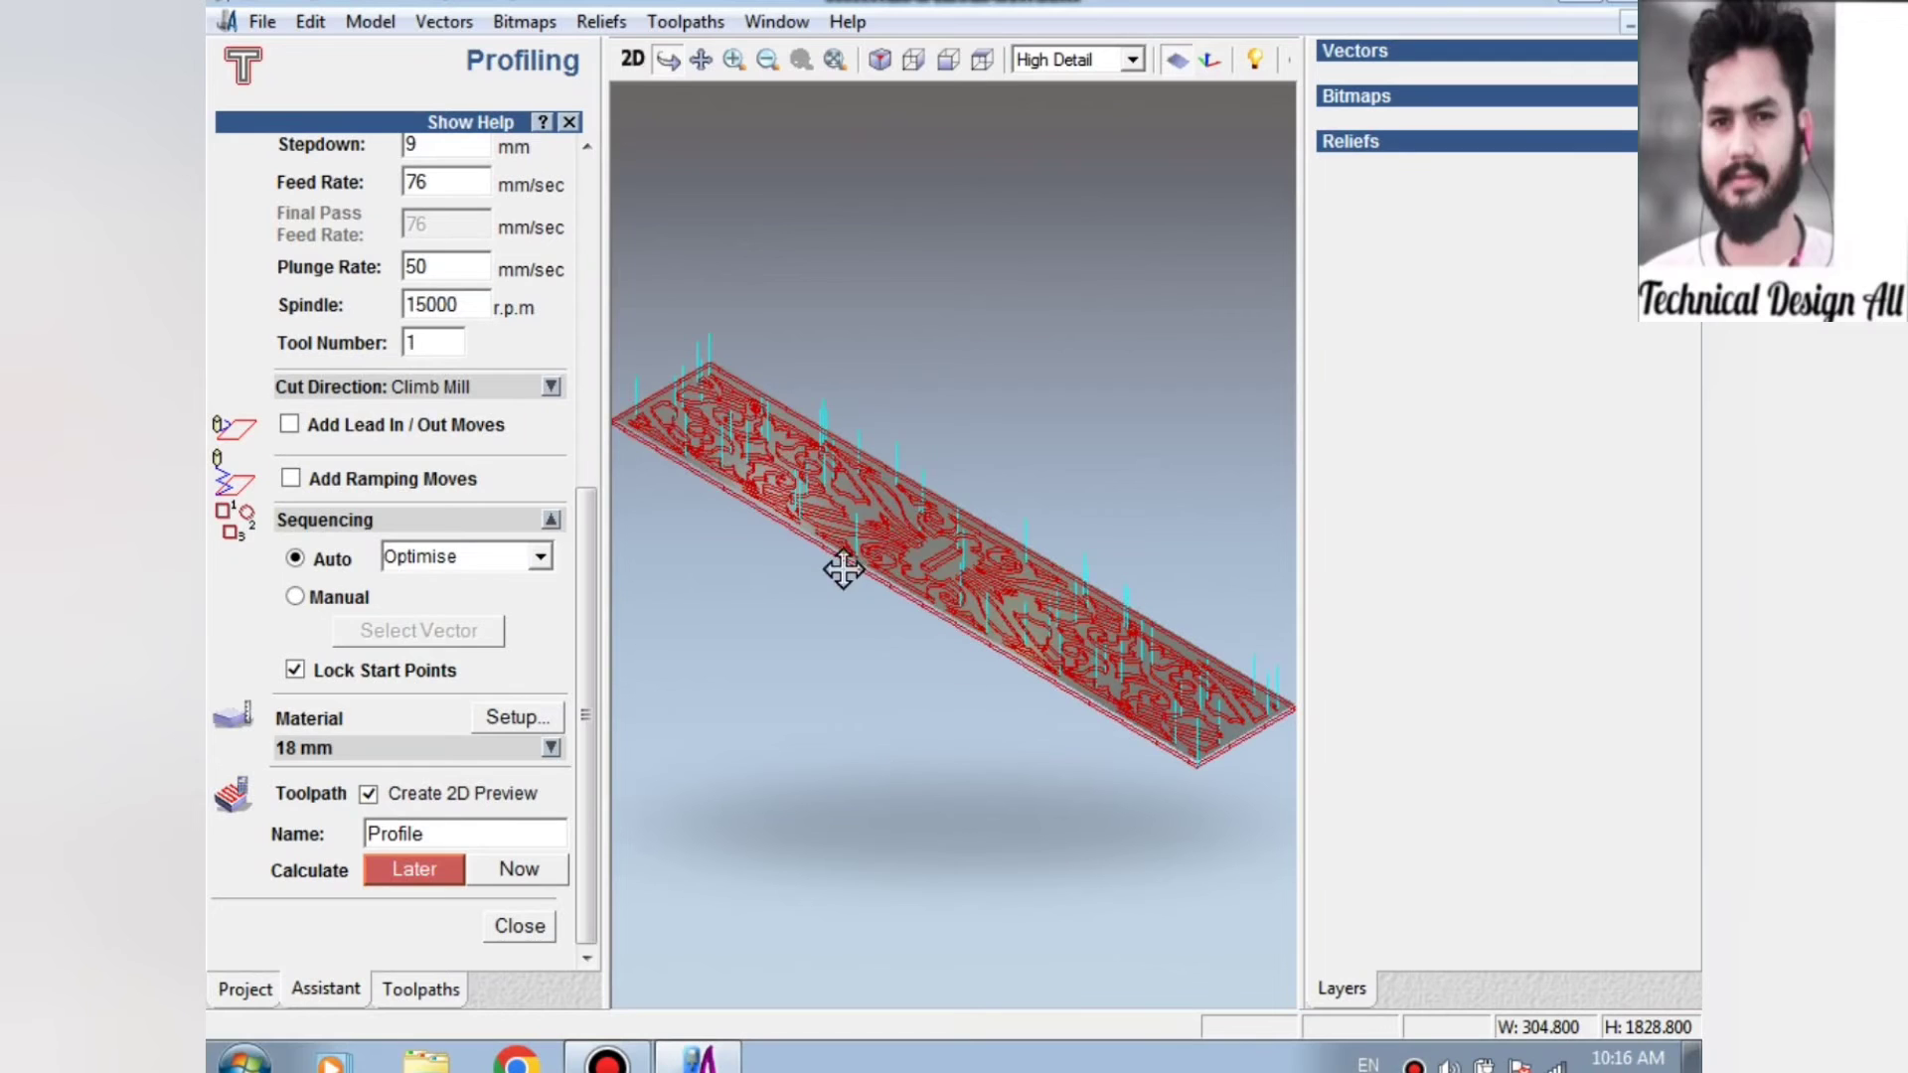
left_click(517, 925)
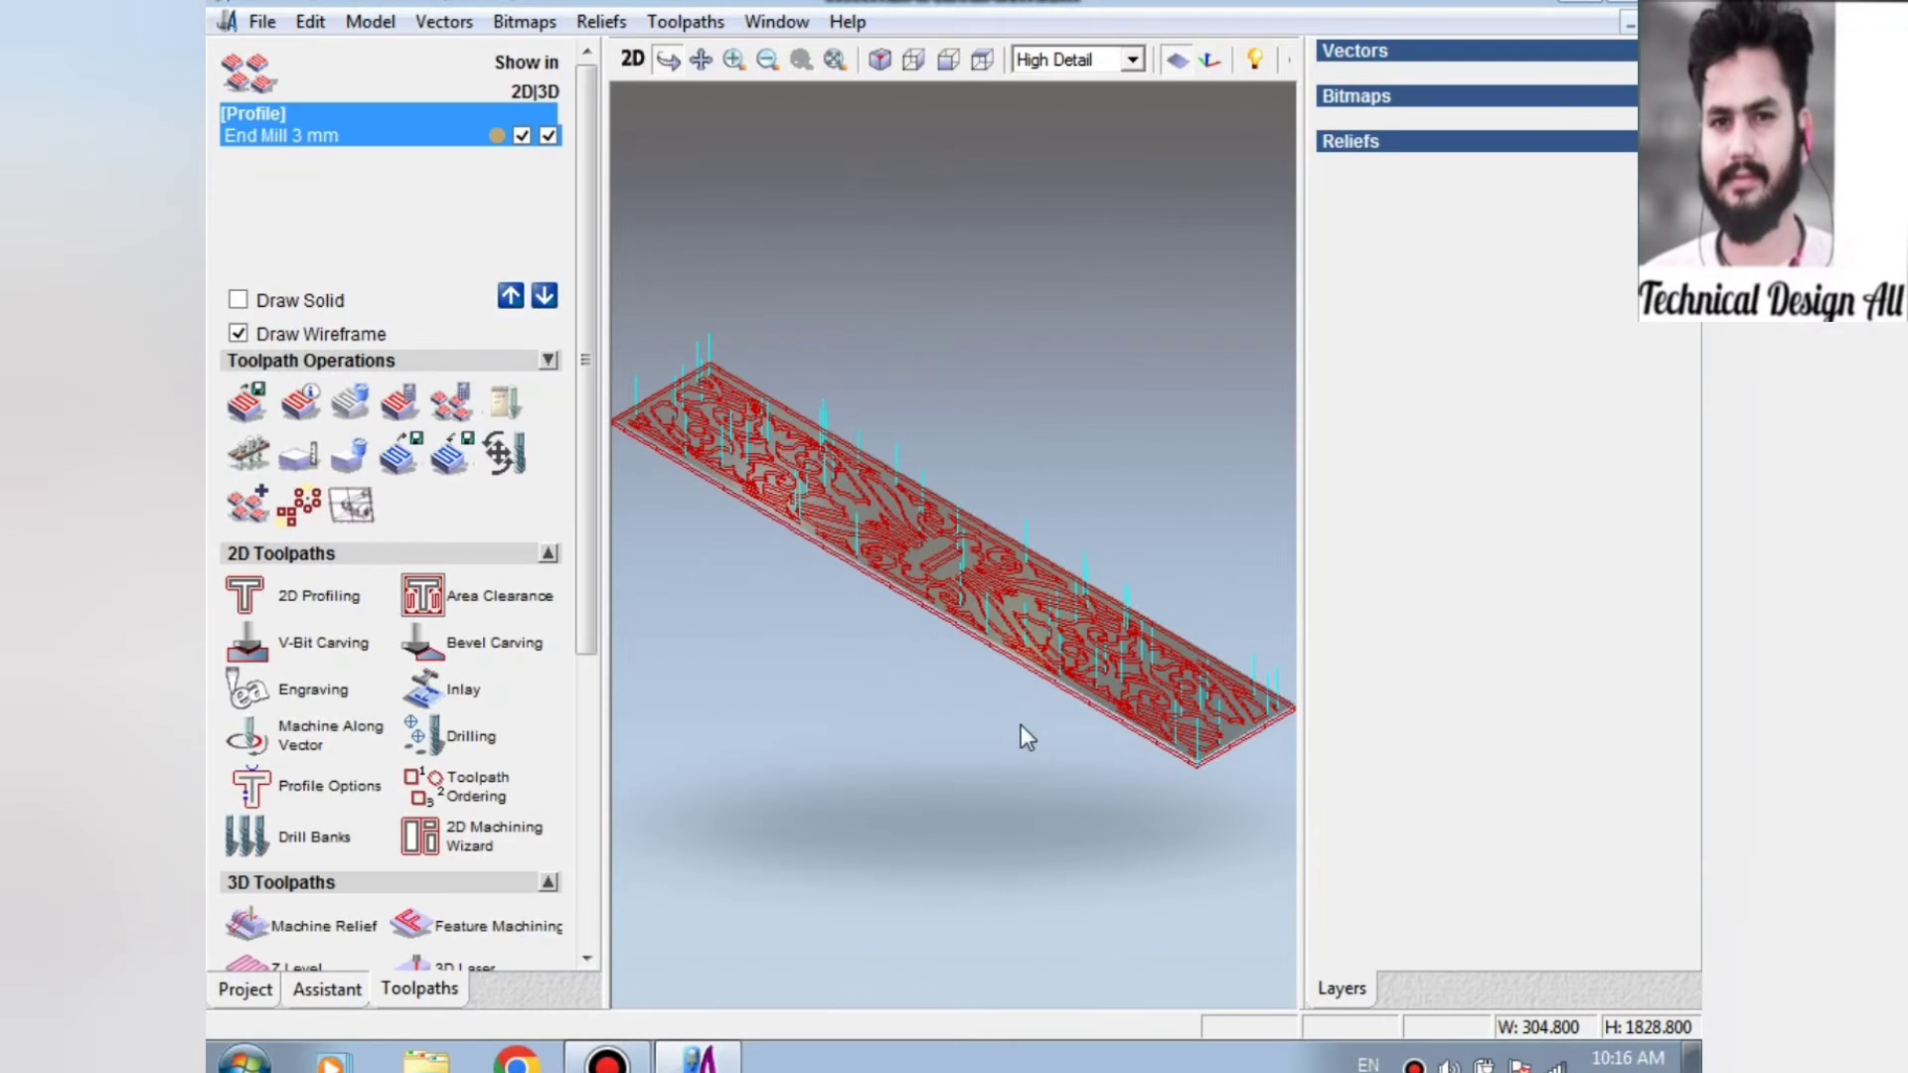
Bring up the simulation controls for the profiling toolpath and play the cutting simulation on the panel.
scroll(547, 892, "down", 5)
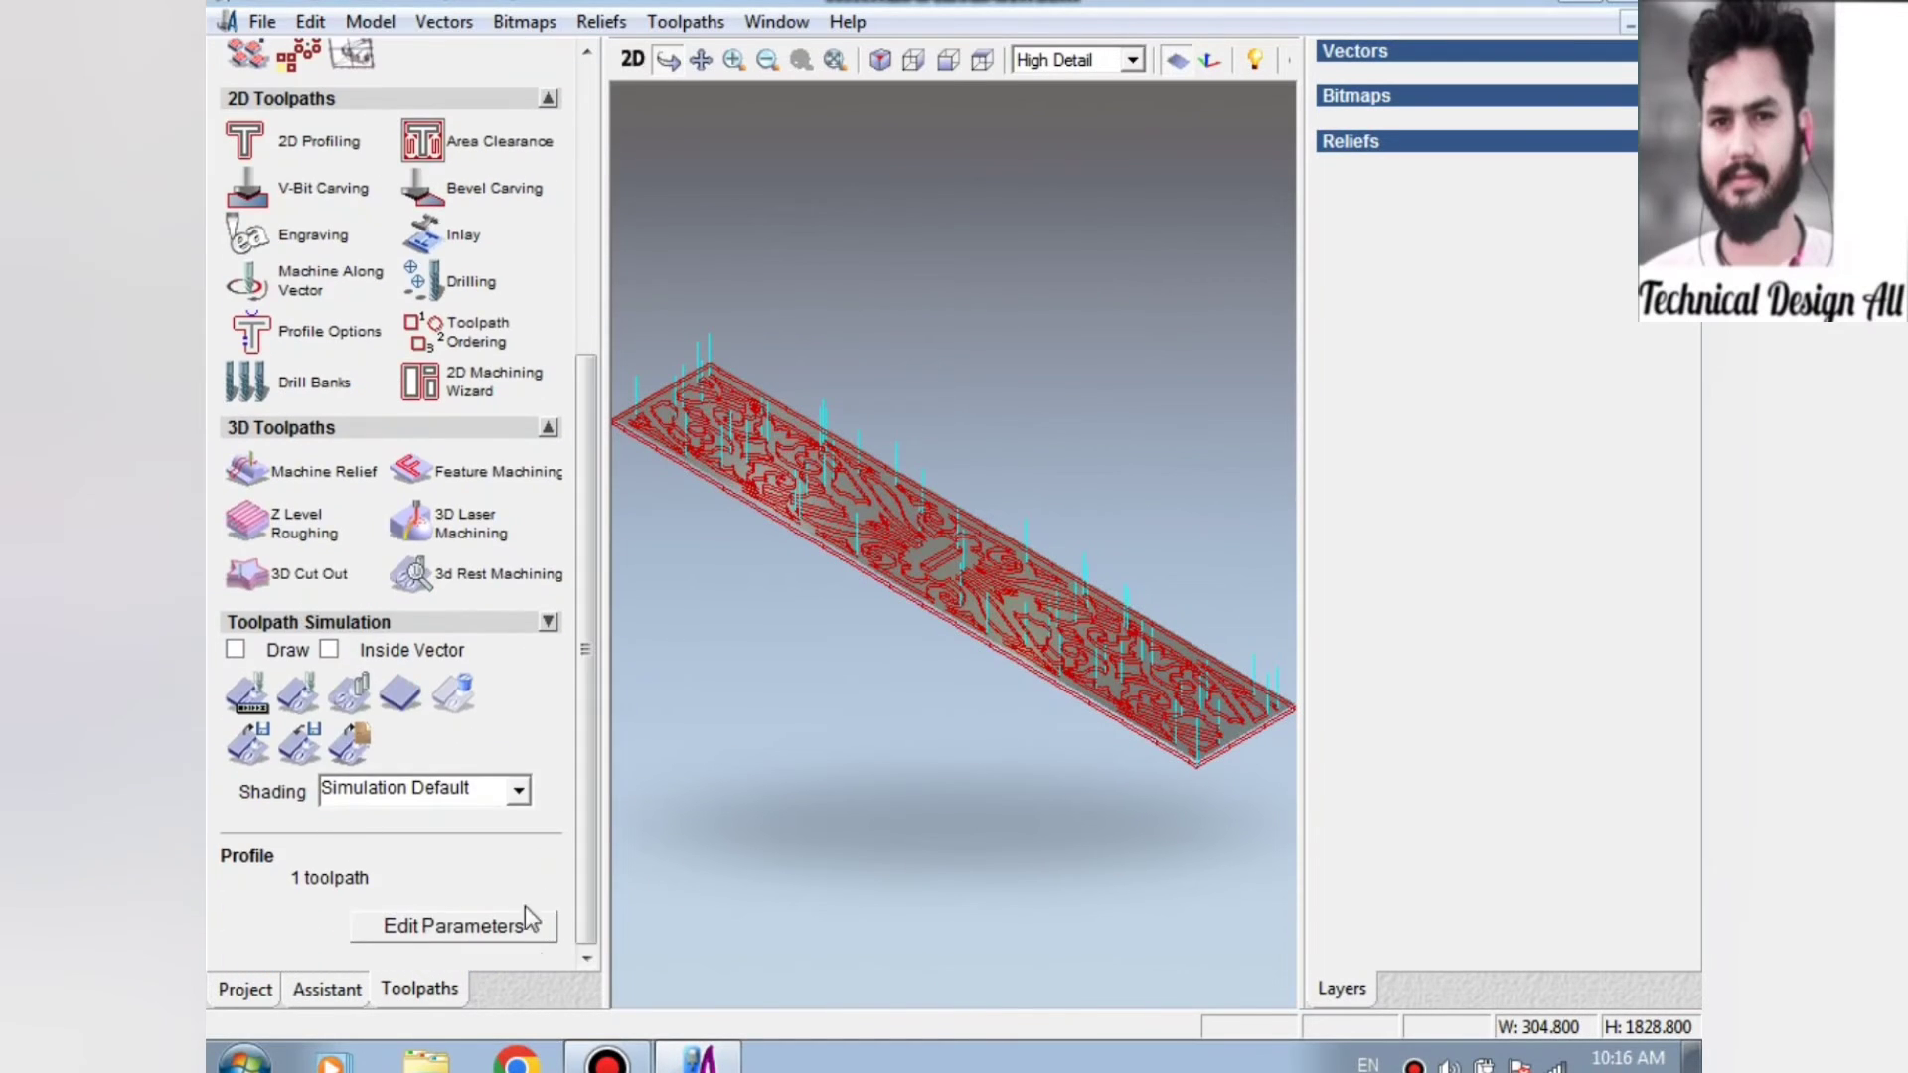
left_click(246, 708)
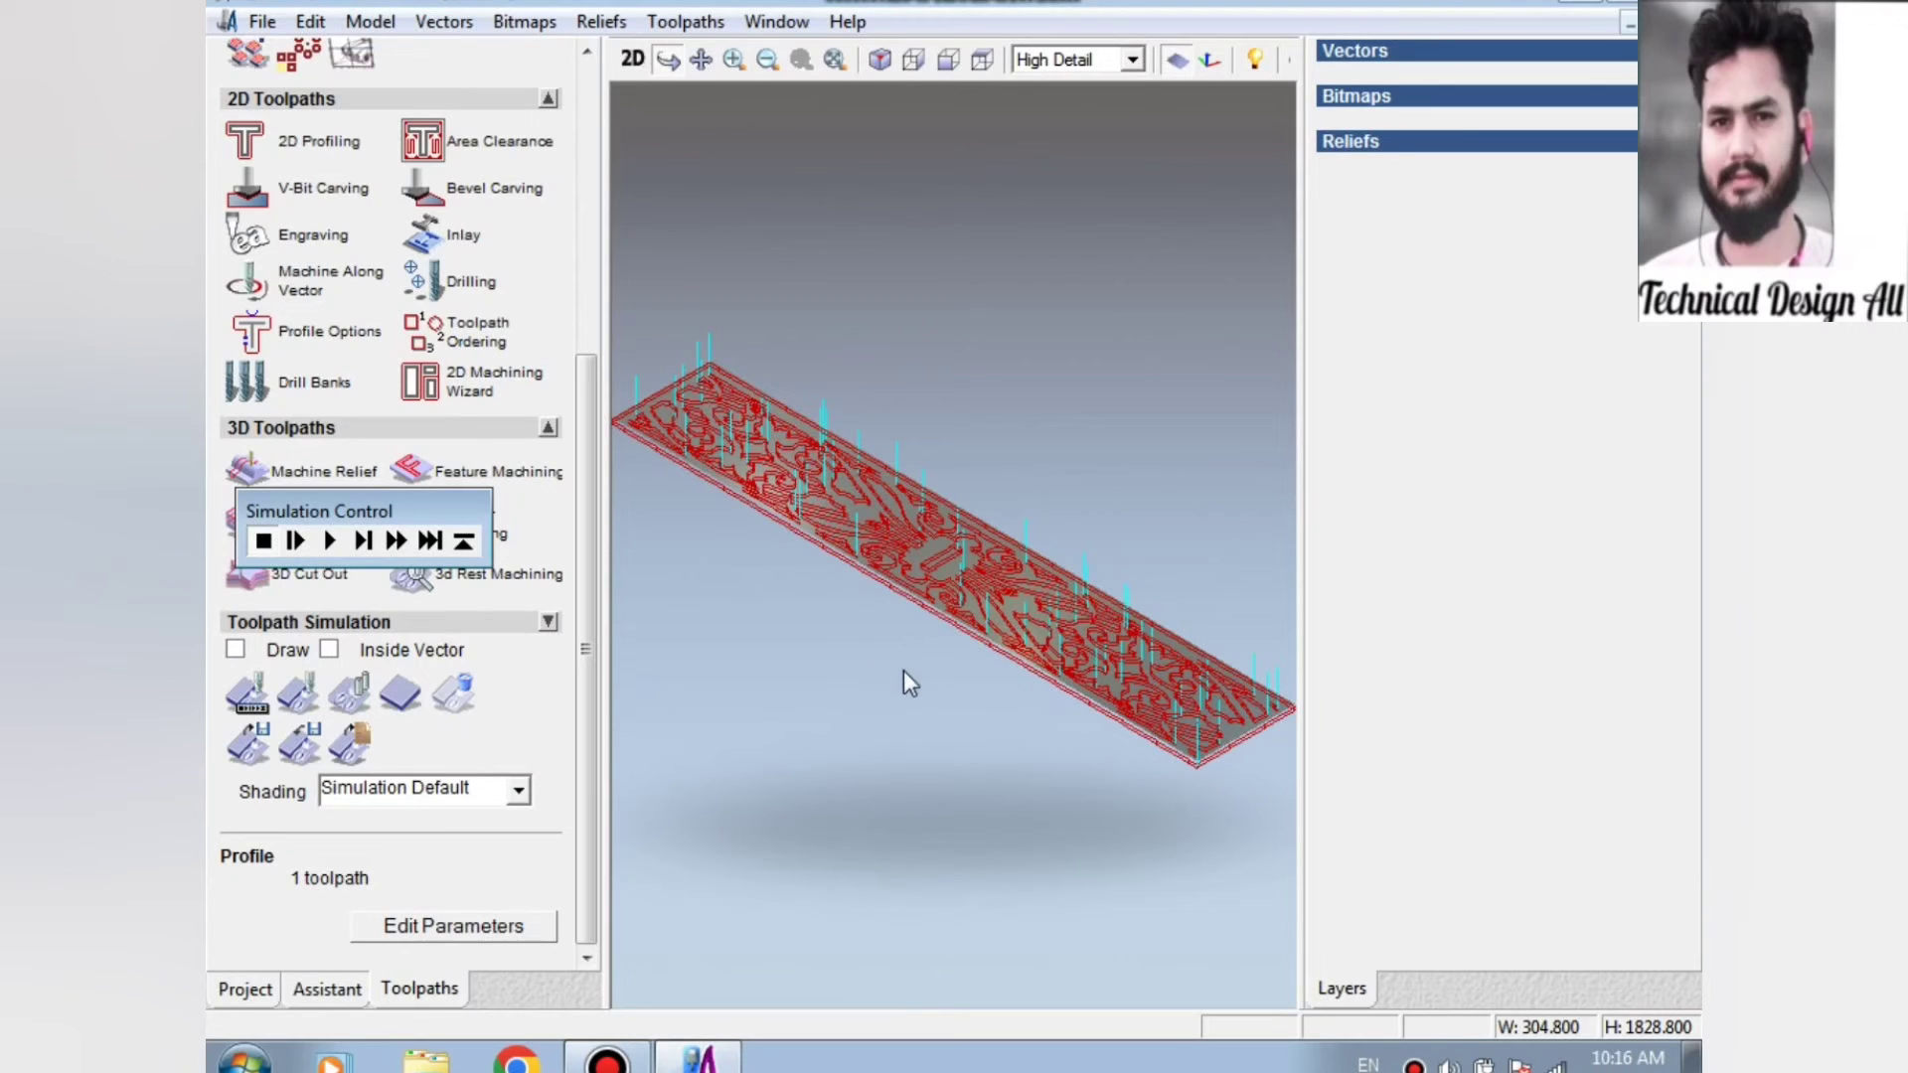
scroll(932, 672, "up", 5)
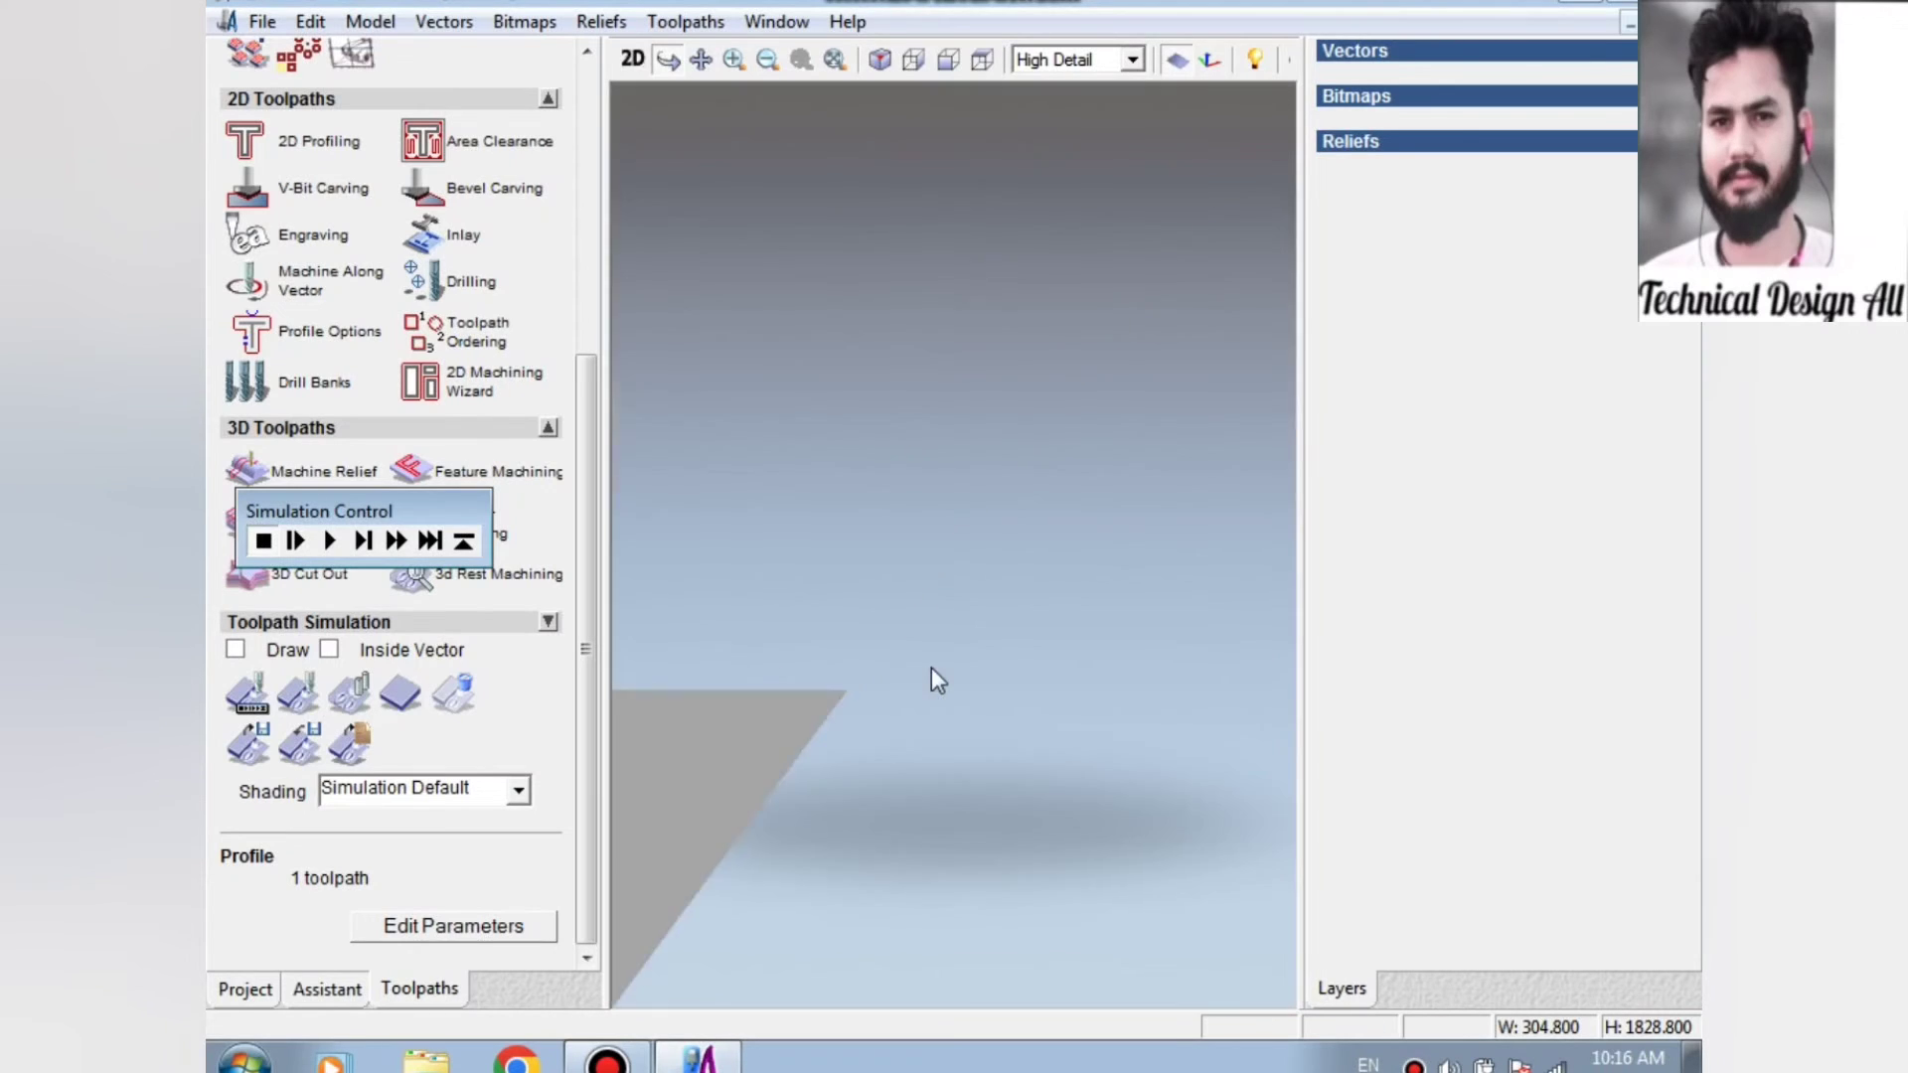
scroll(933, 666, "down", 4)
scroll(932, 666, "down", 3)
scroll(932, 666, "up", 5)
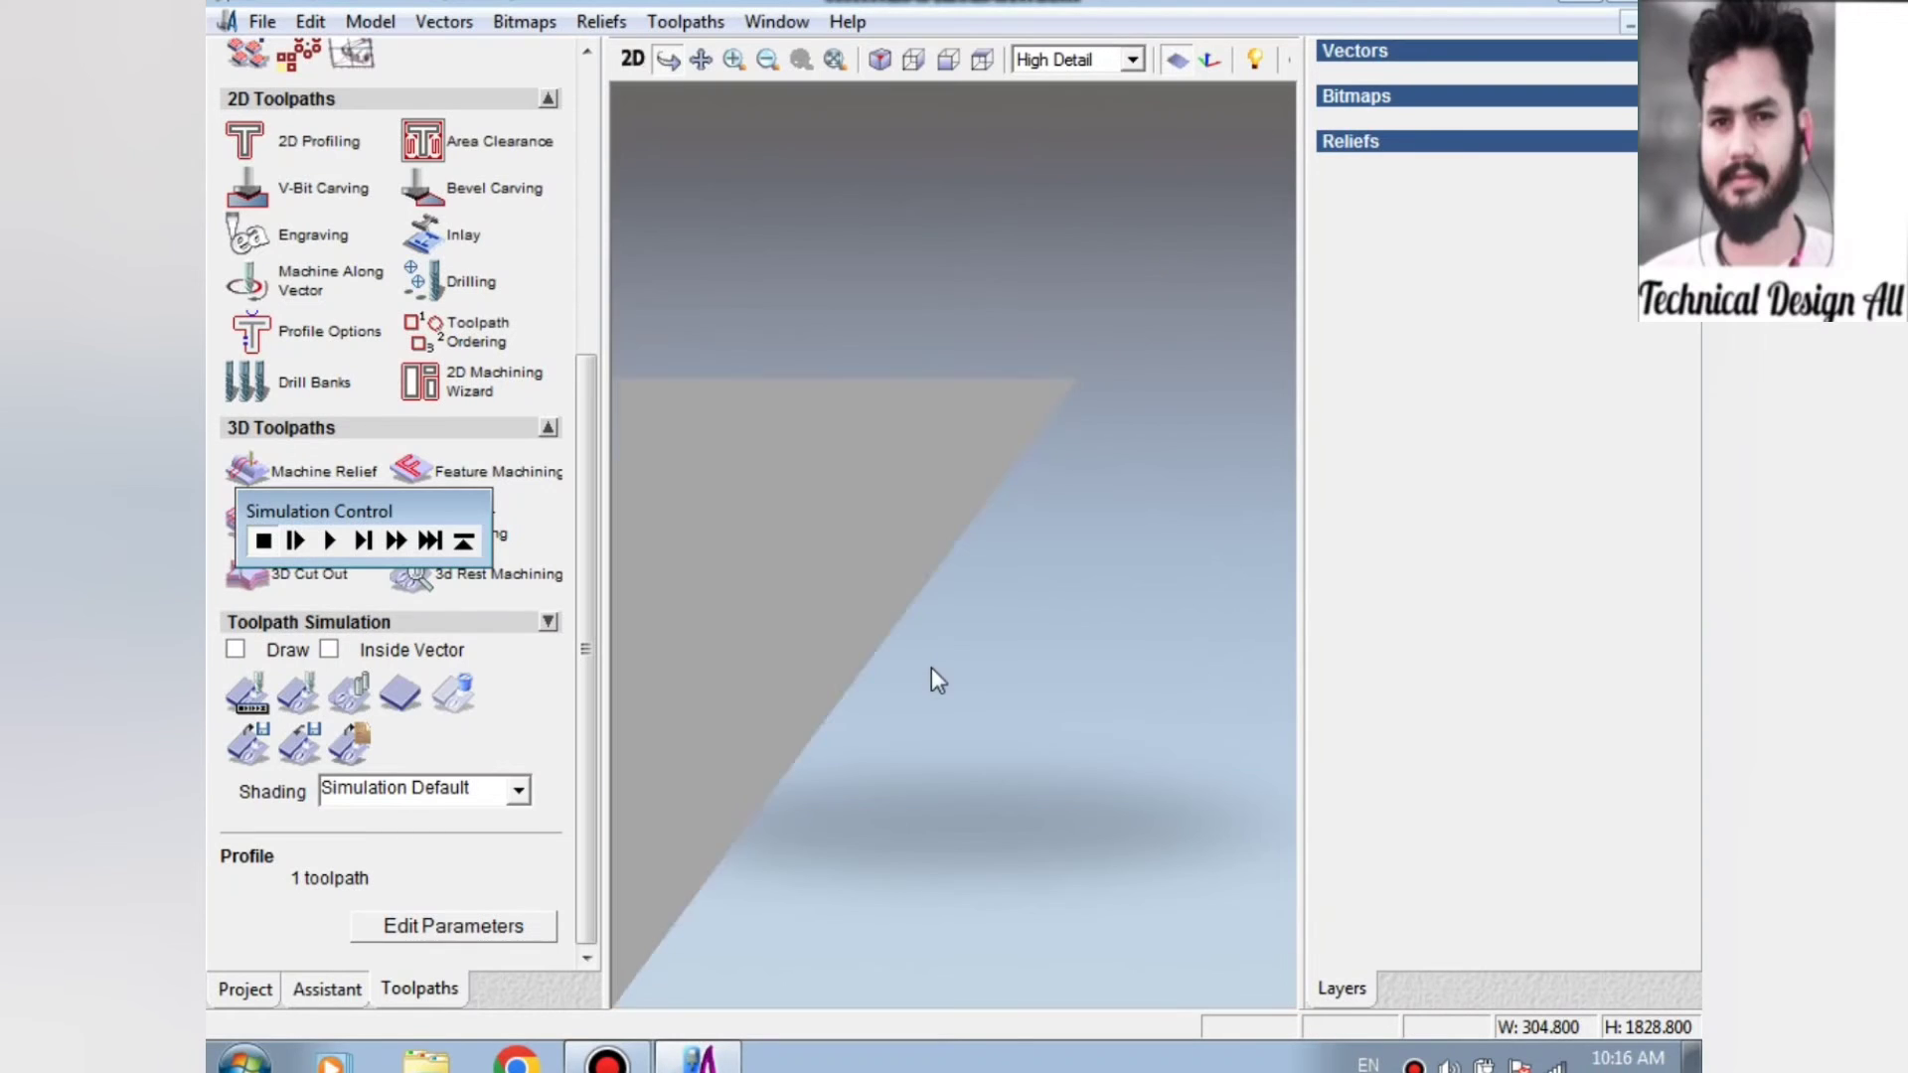
scroll(933, 666, "down", 6)
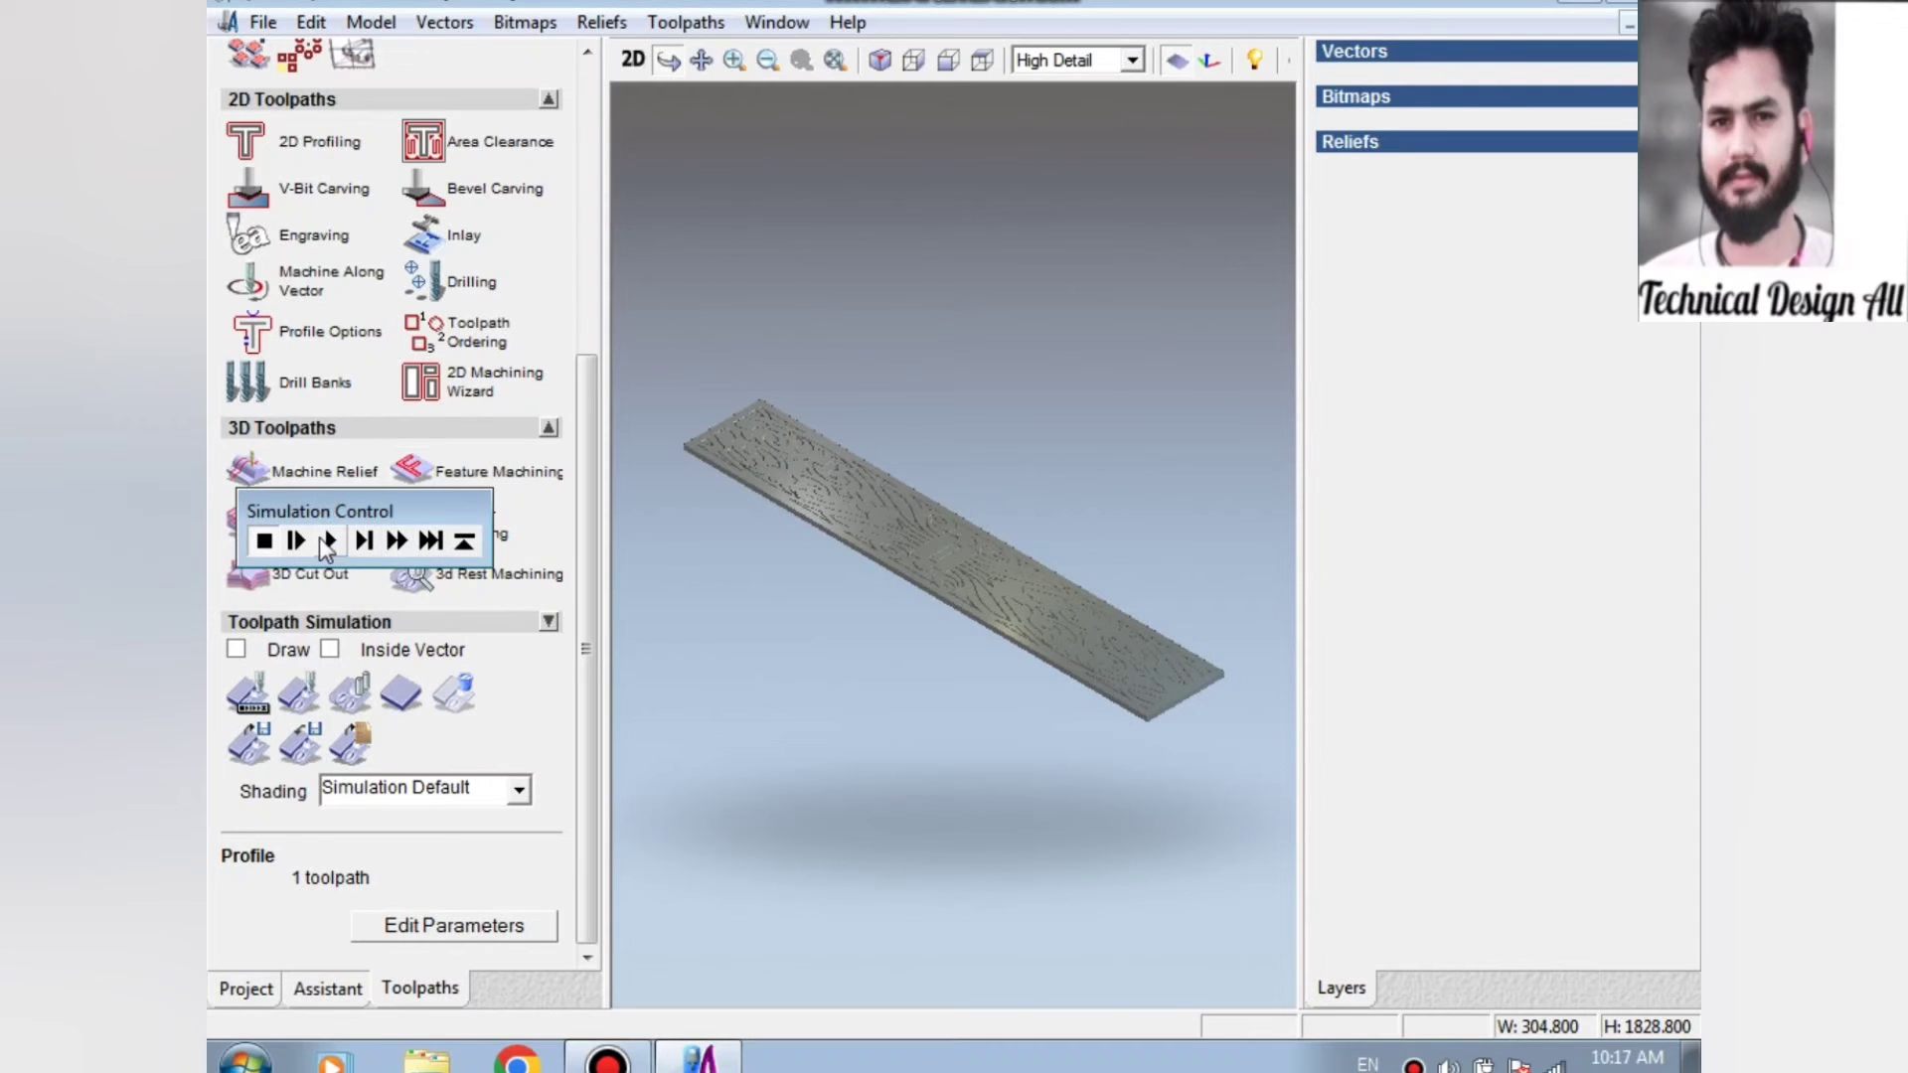
left_click(331, 541)
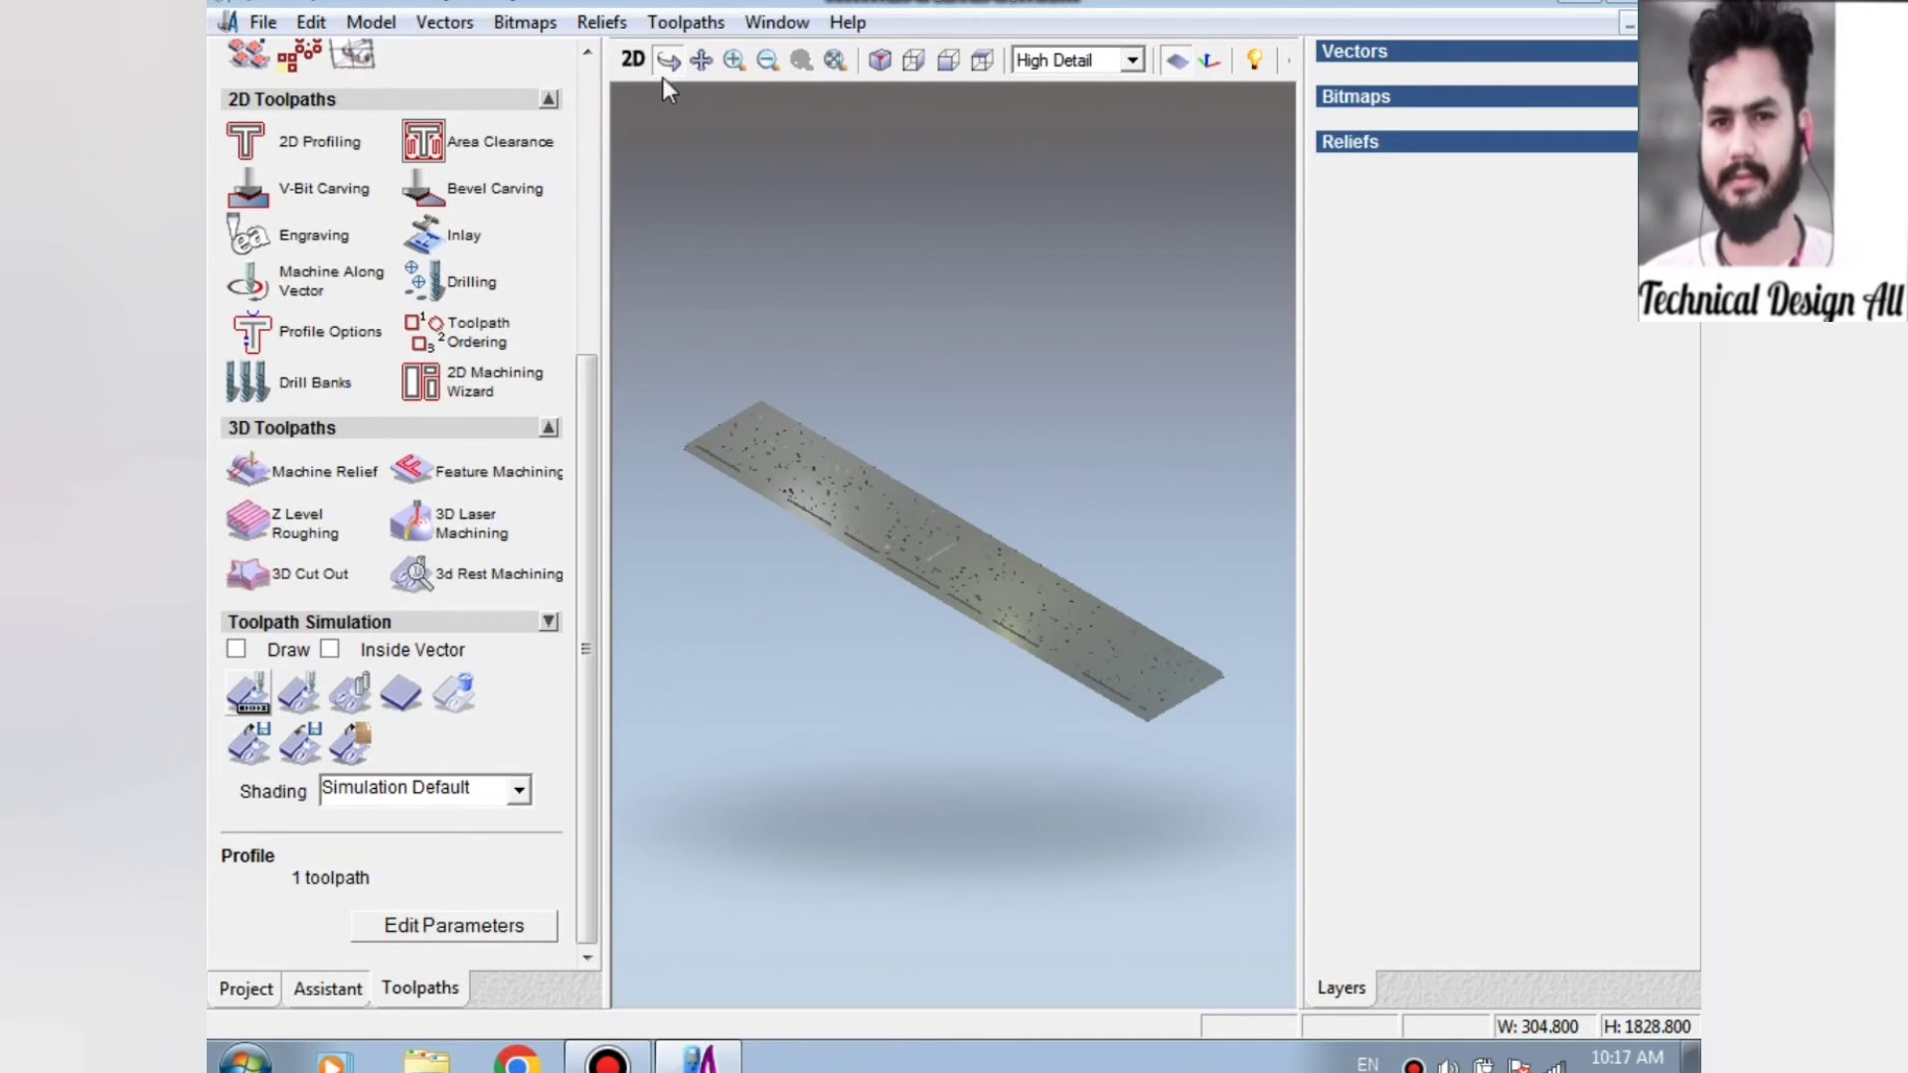
Return to the 2D view and delete the toolpath preview together with its underlying toolpath.
left_click(631, 61)
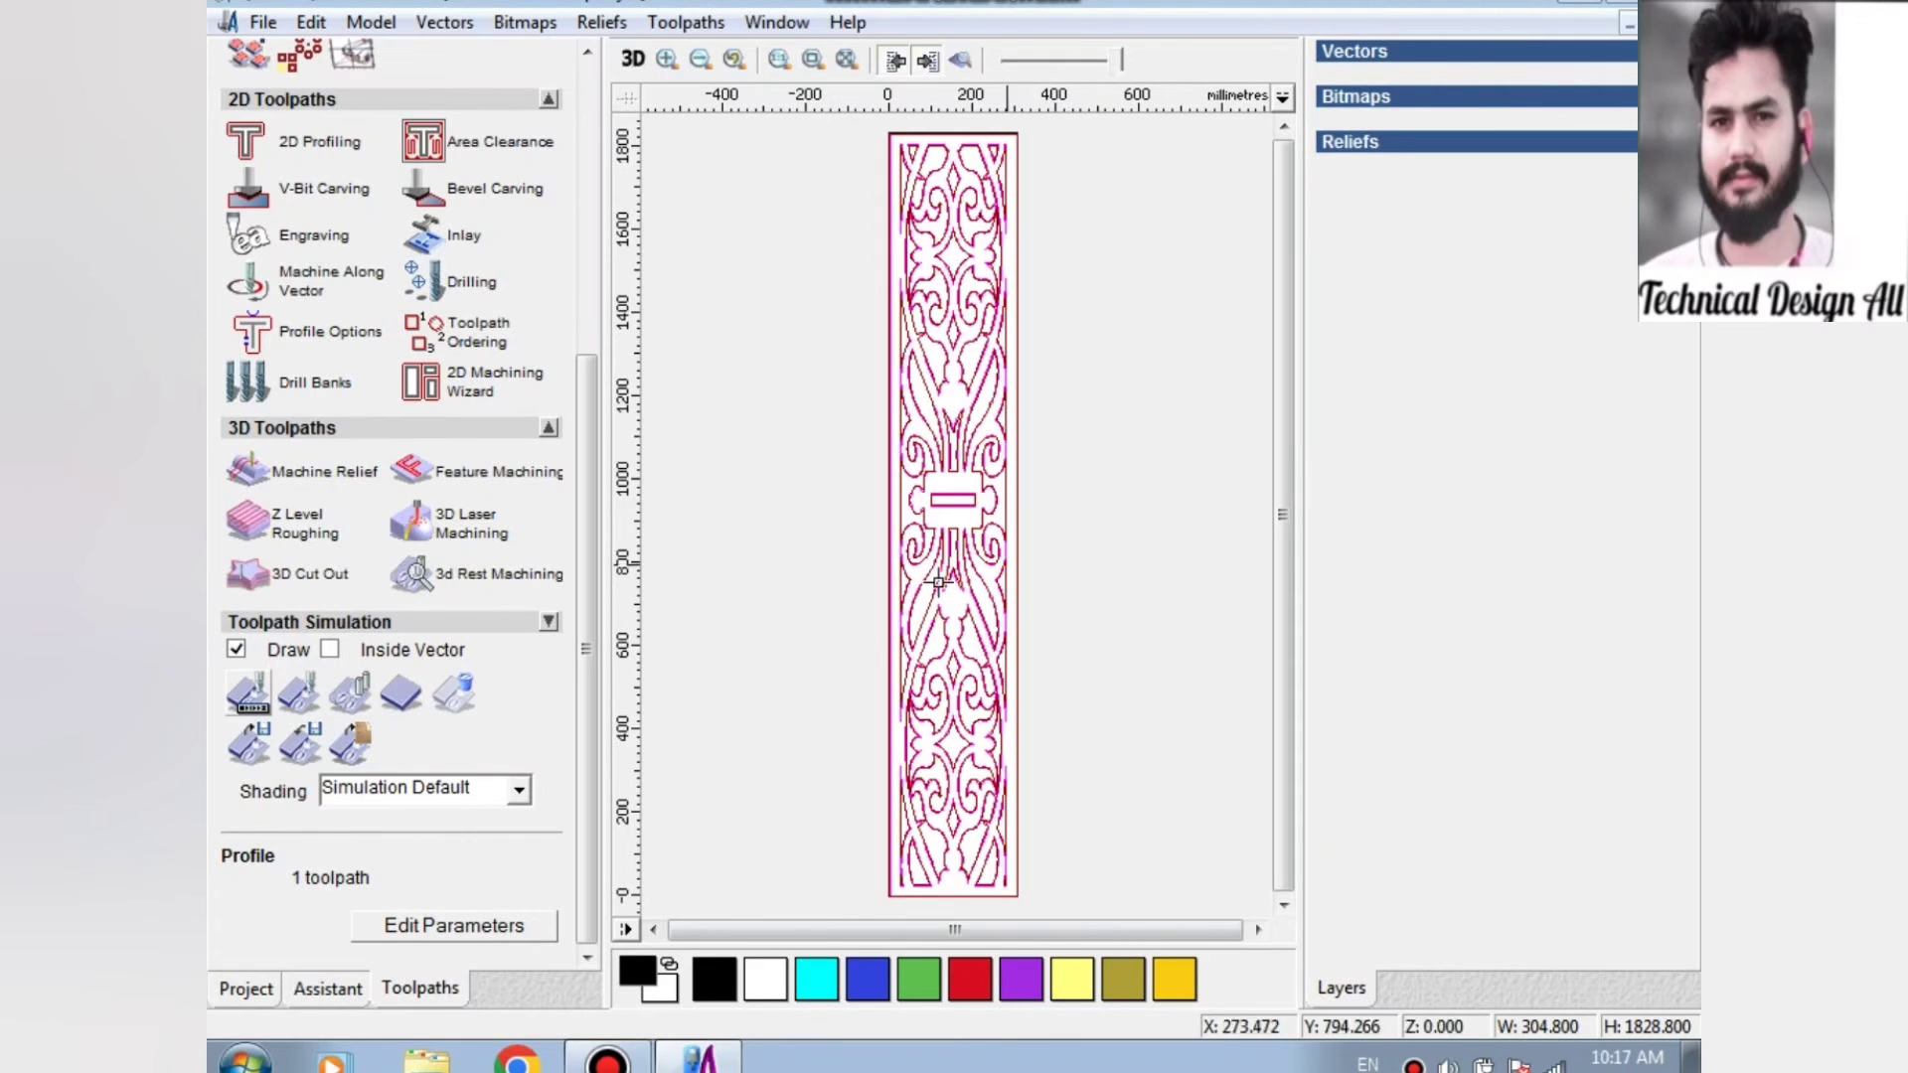
left_click(1042, 579)
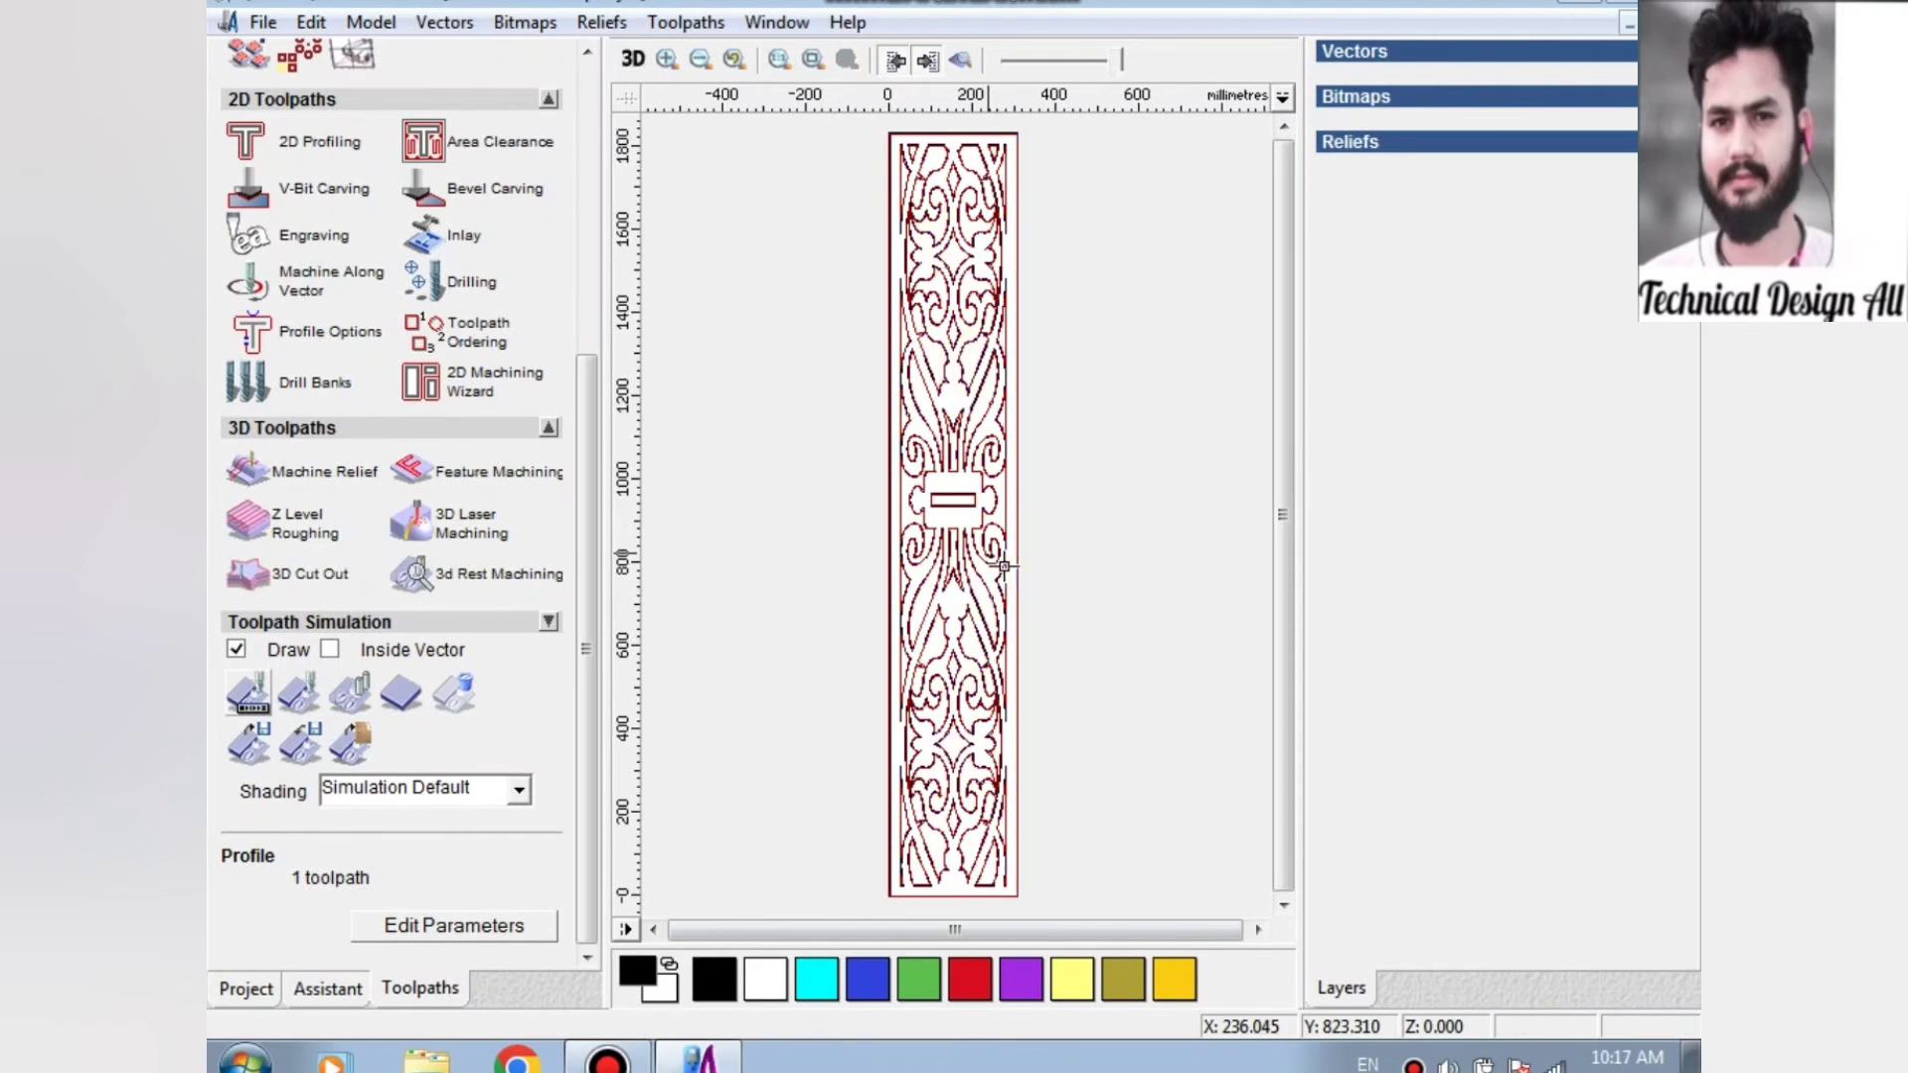
left_click(993, 559)
key("Delete")
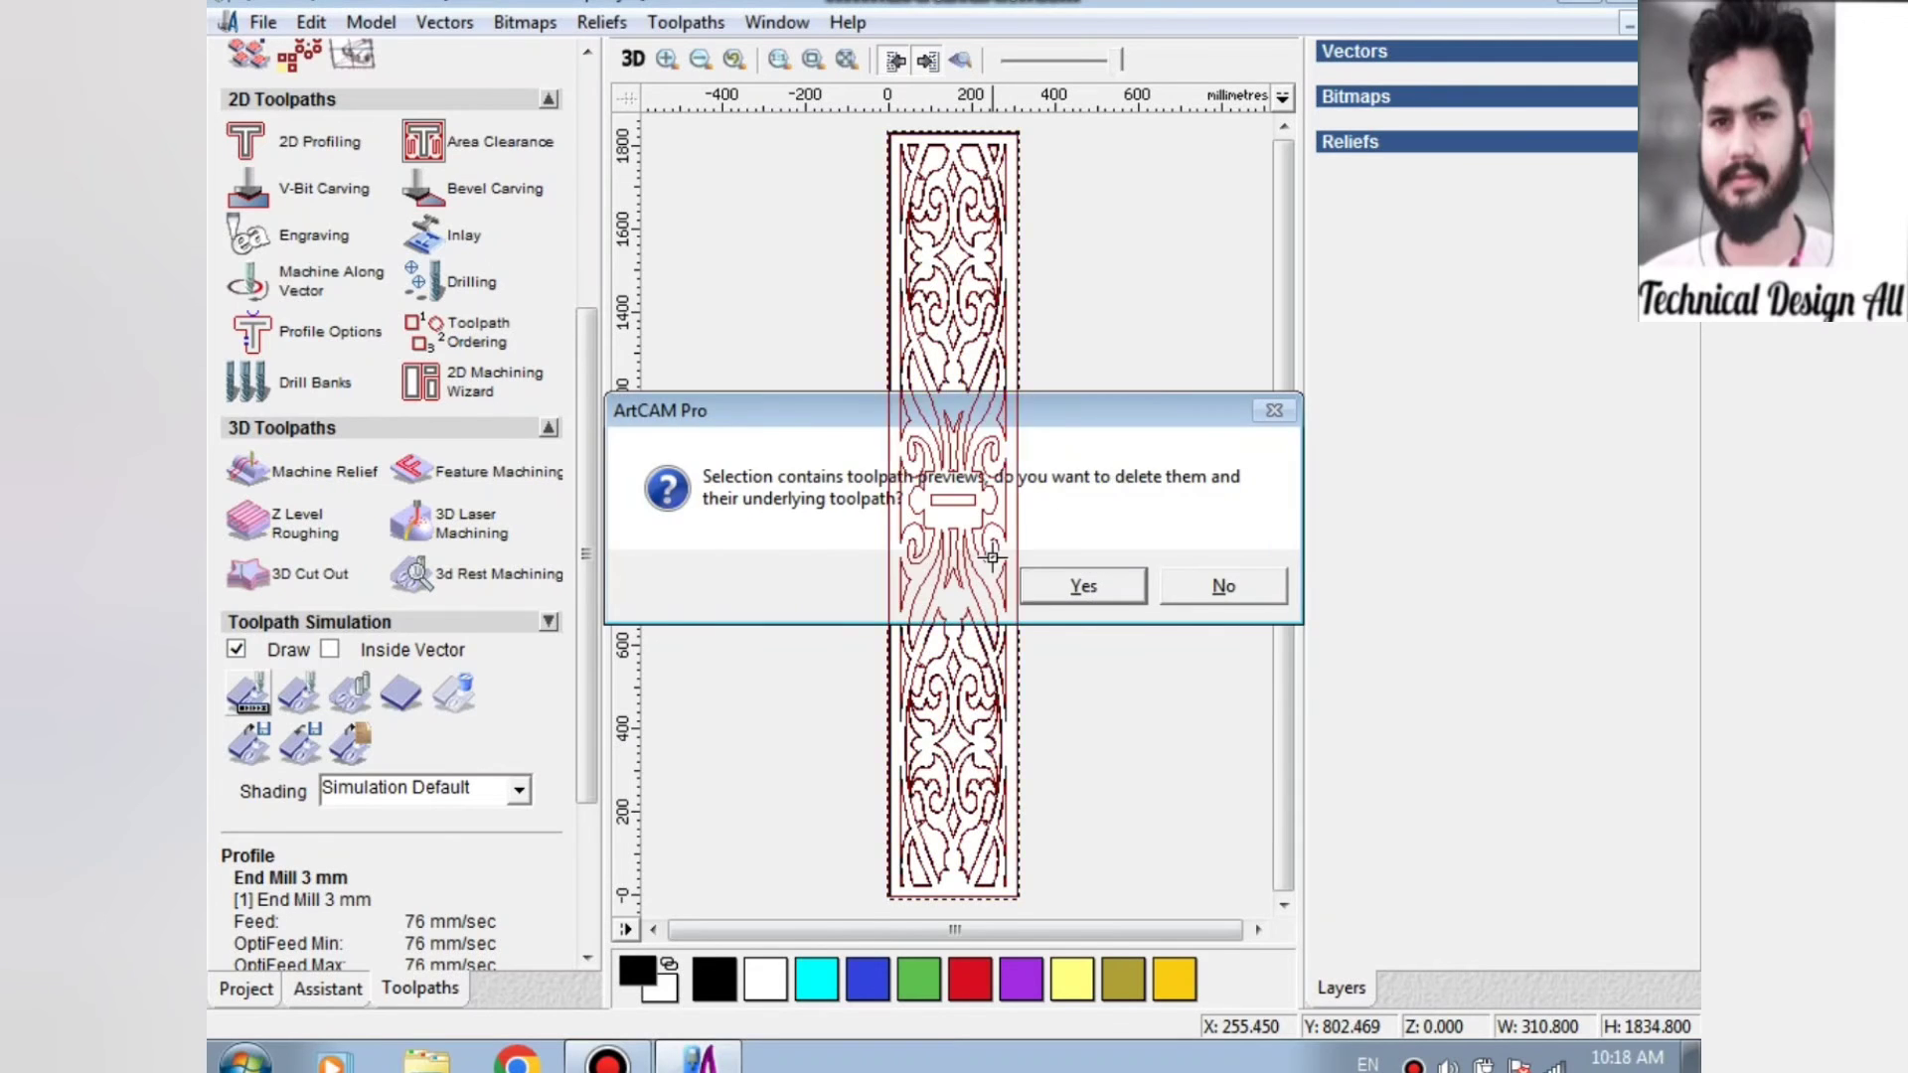
key("Return")
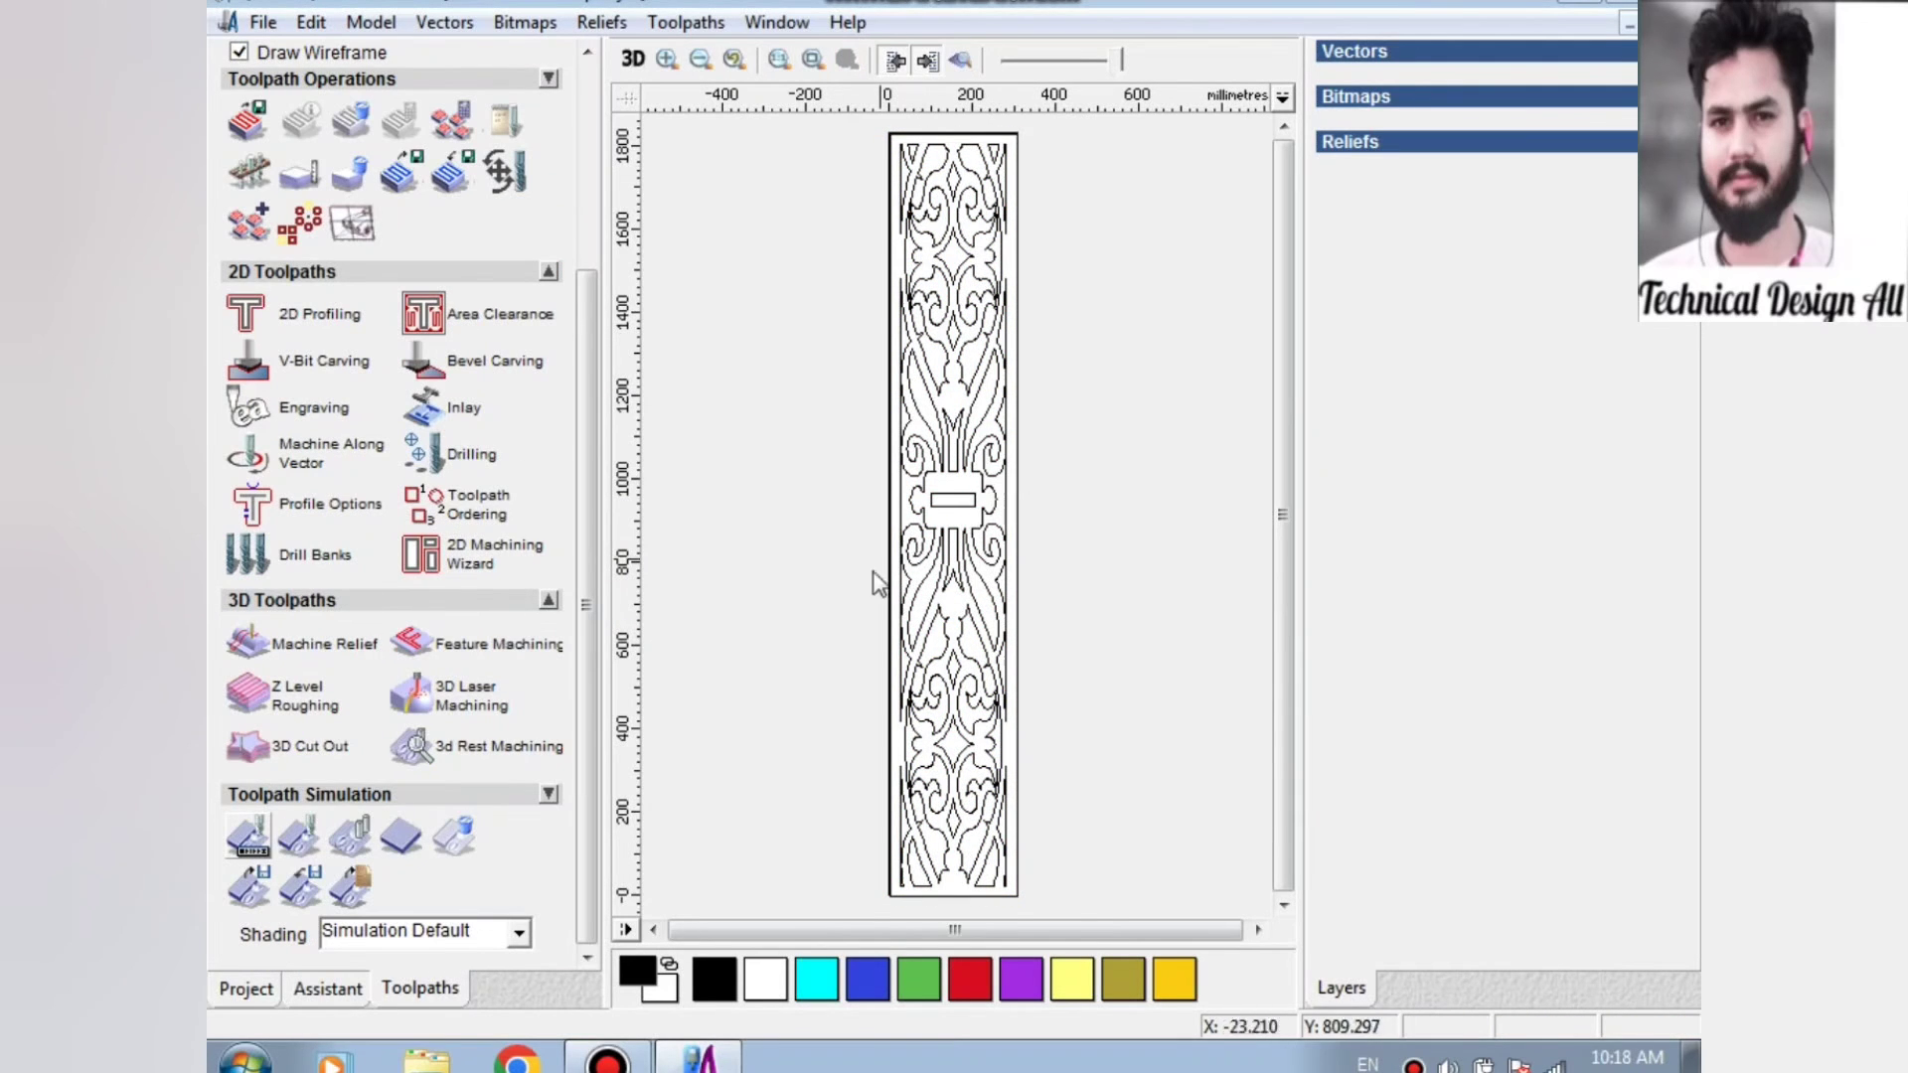
Select only the jali pattern within the outer rectangle and start a 2D Profiling toolpath with the profile side set to Inside.
left_click(1018, 469)
left_click(1021, 477)
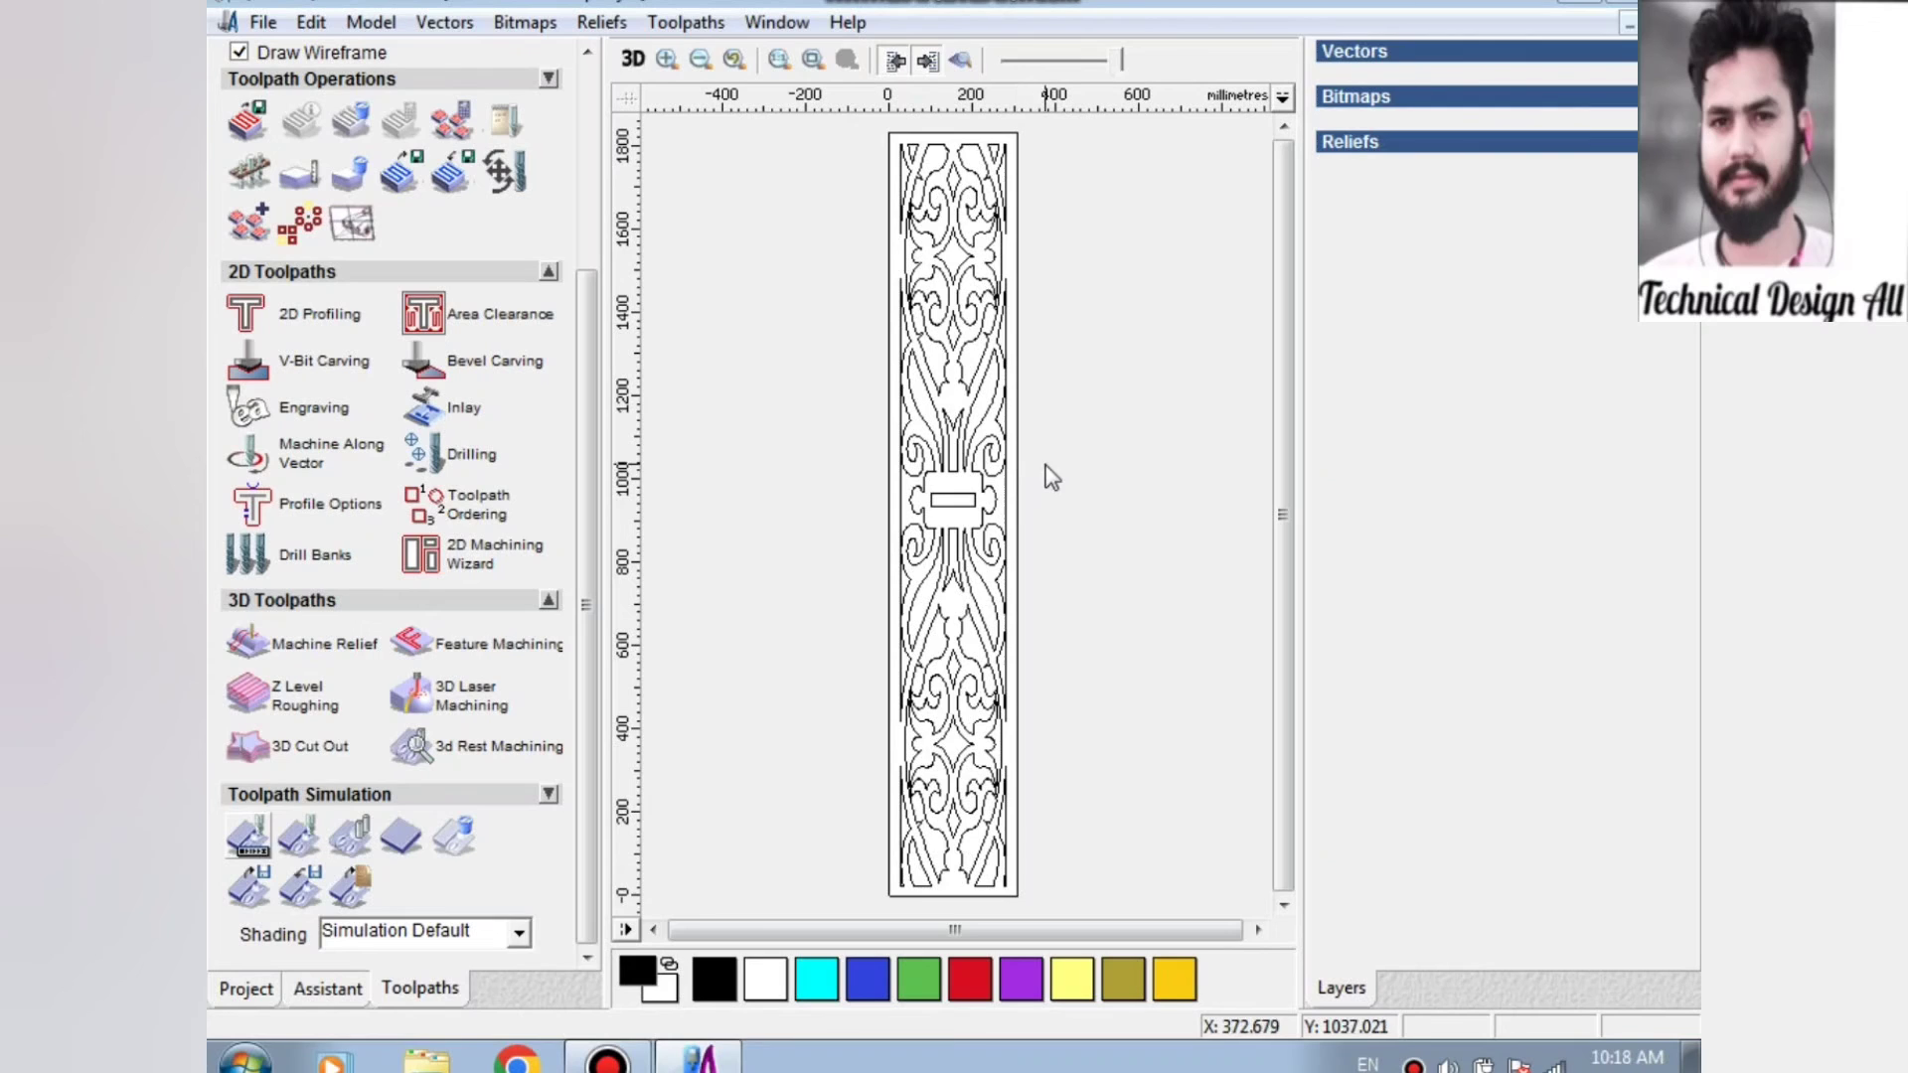
left_click_drag(865, 142, 1028, 893)
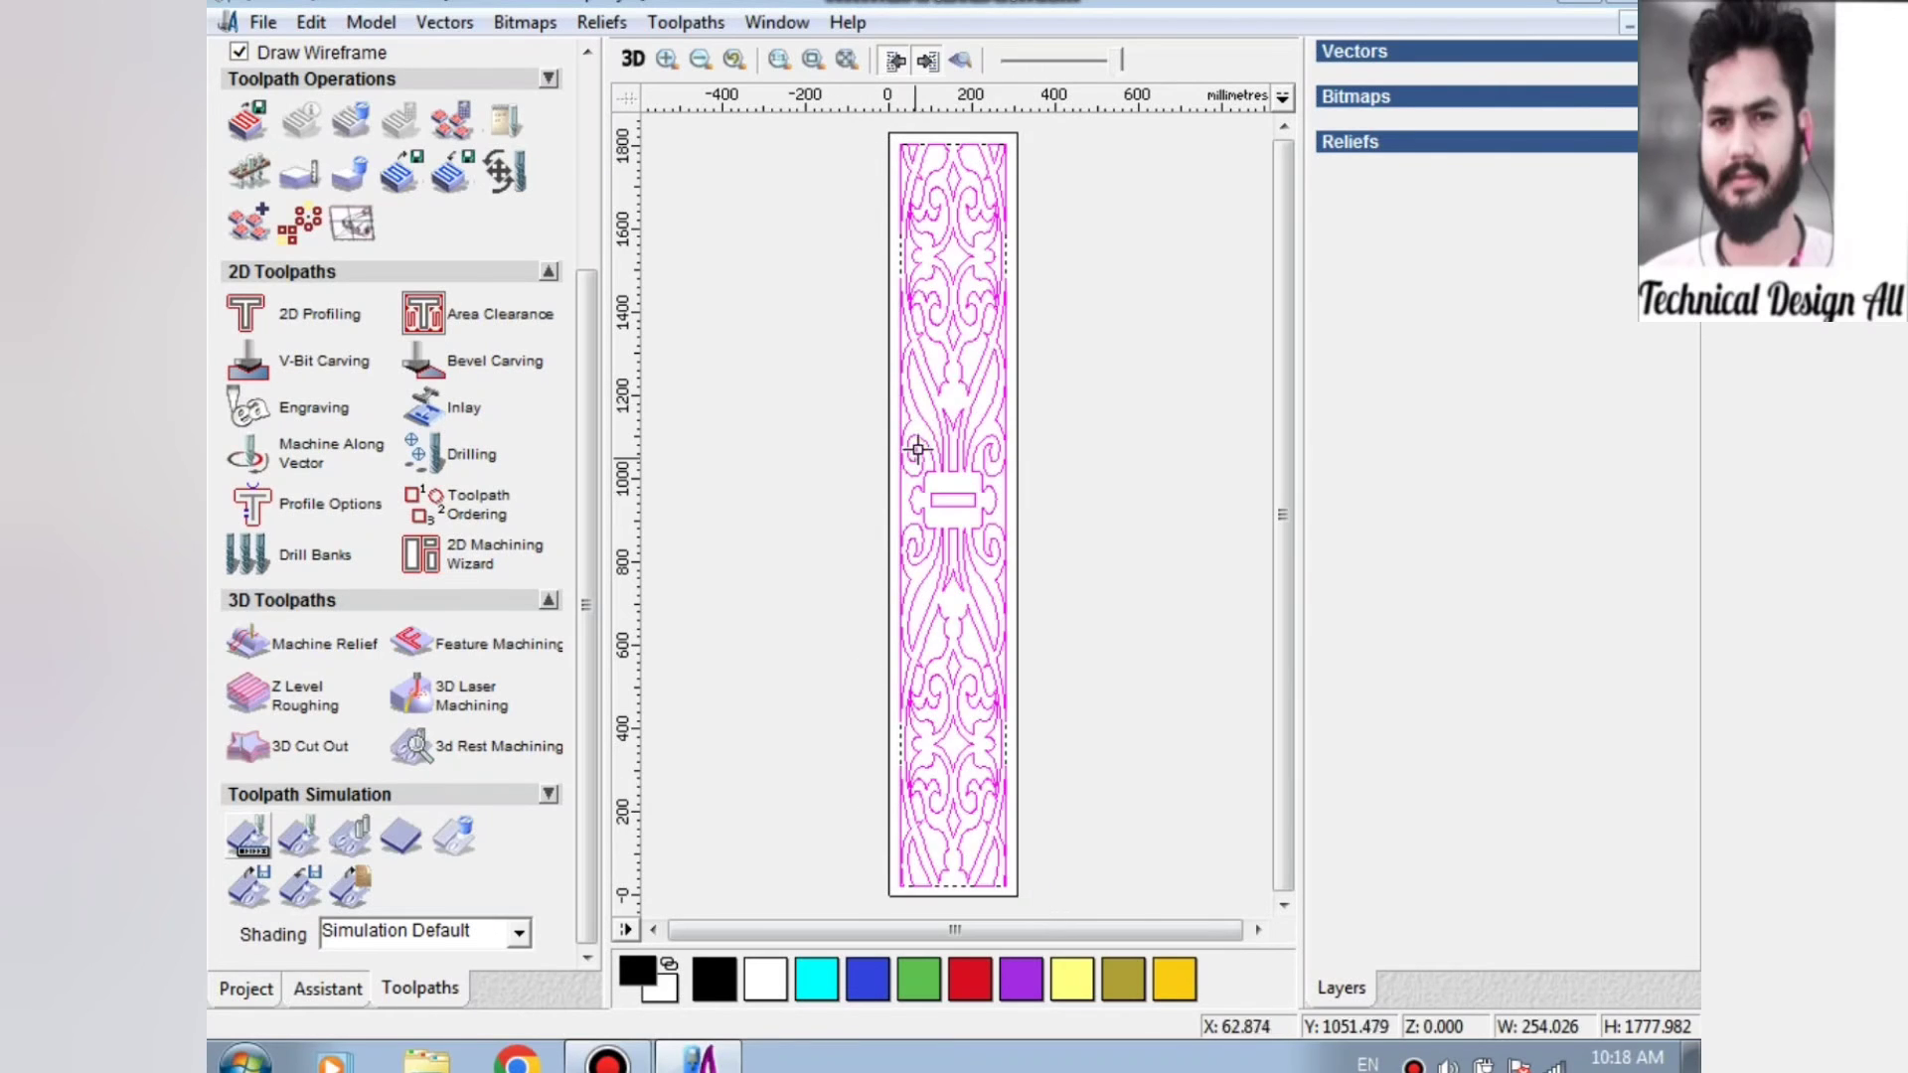
left_click(239, 321)
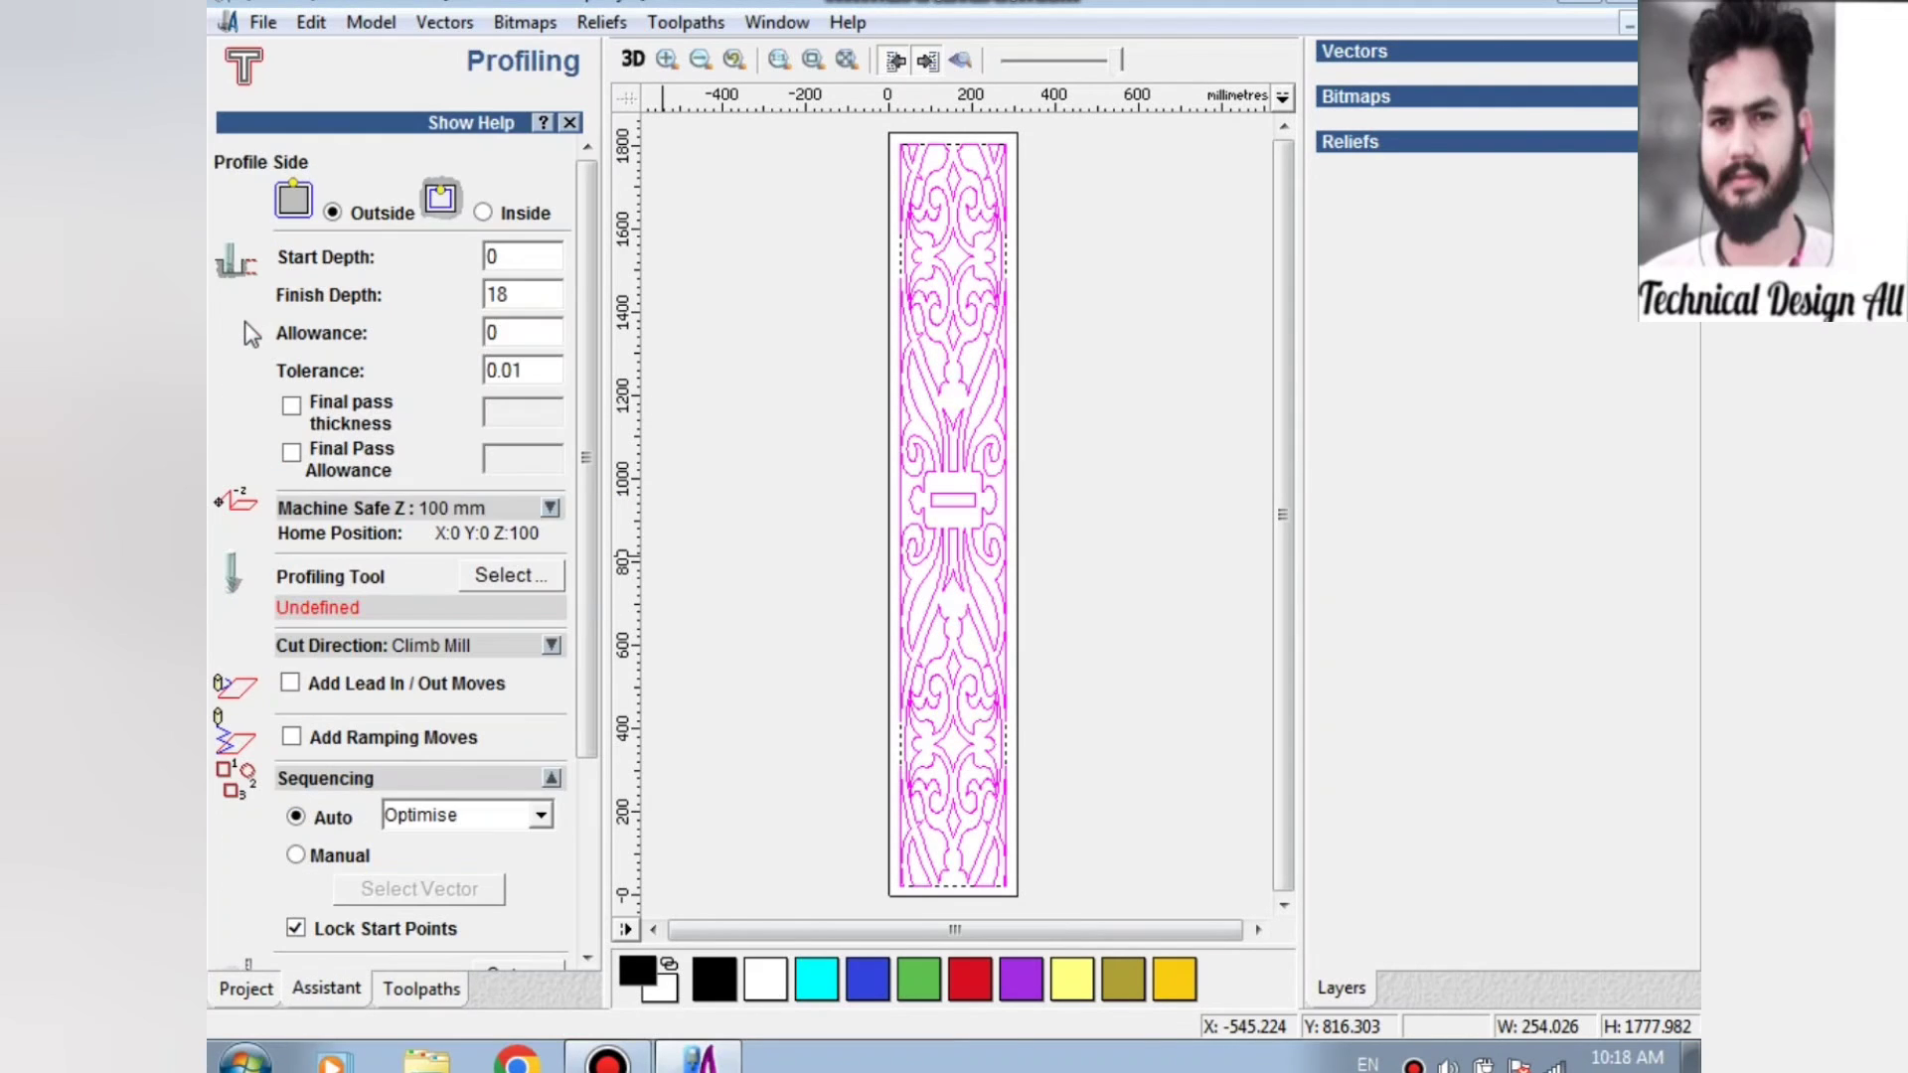
left_click(484, 213)
Assign the End Mill 3 mm from the wood or plastic roughing group as the profiling tool.
left_click(533, 578)
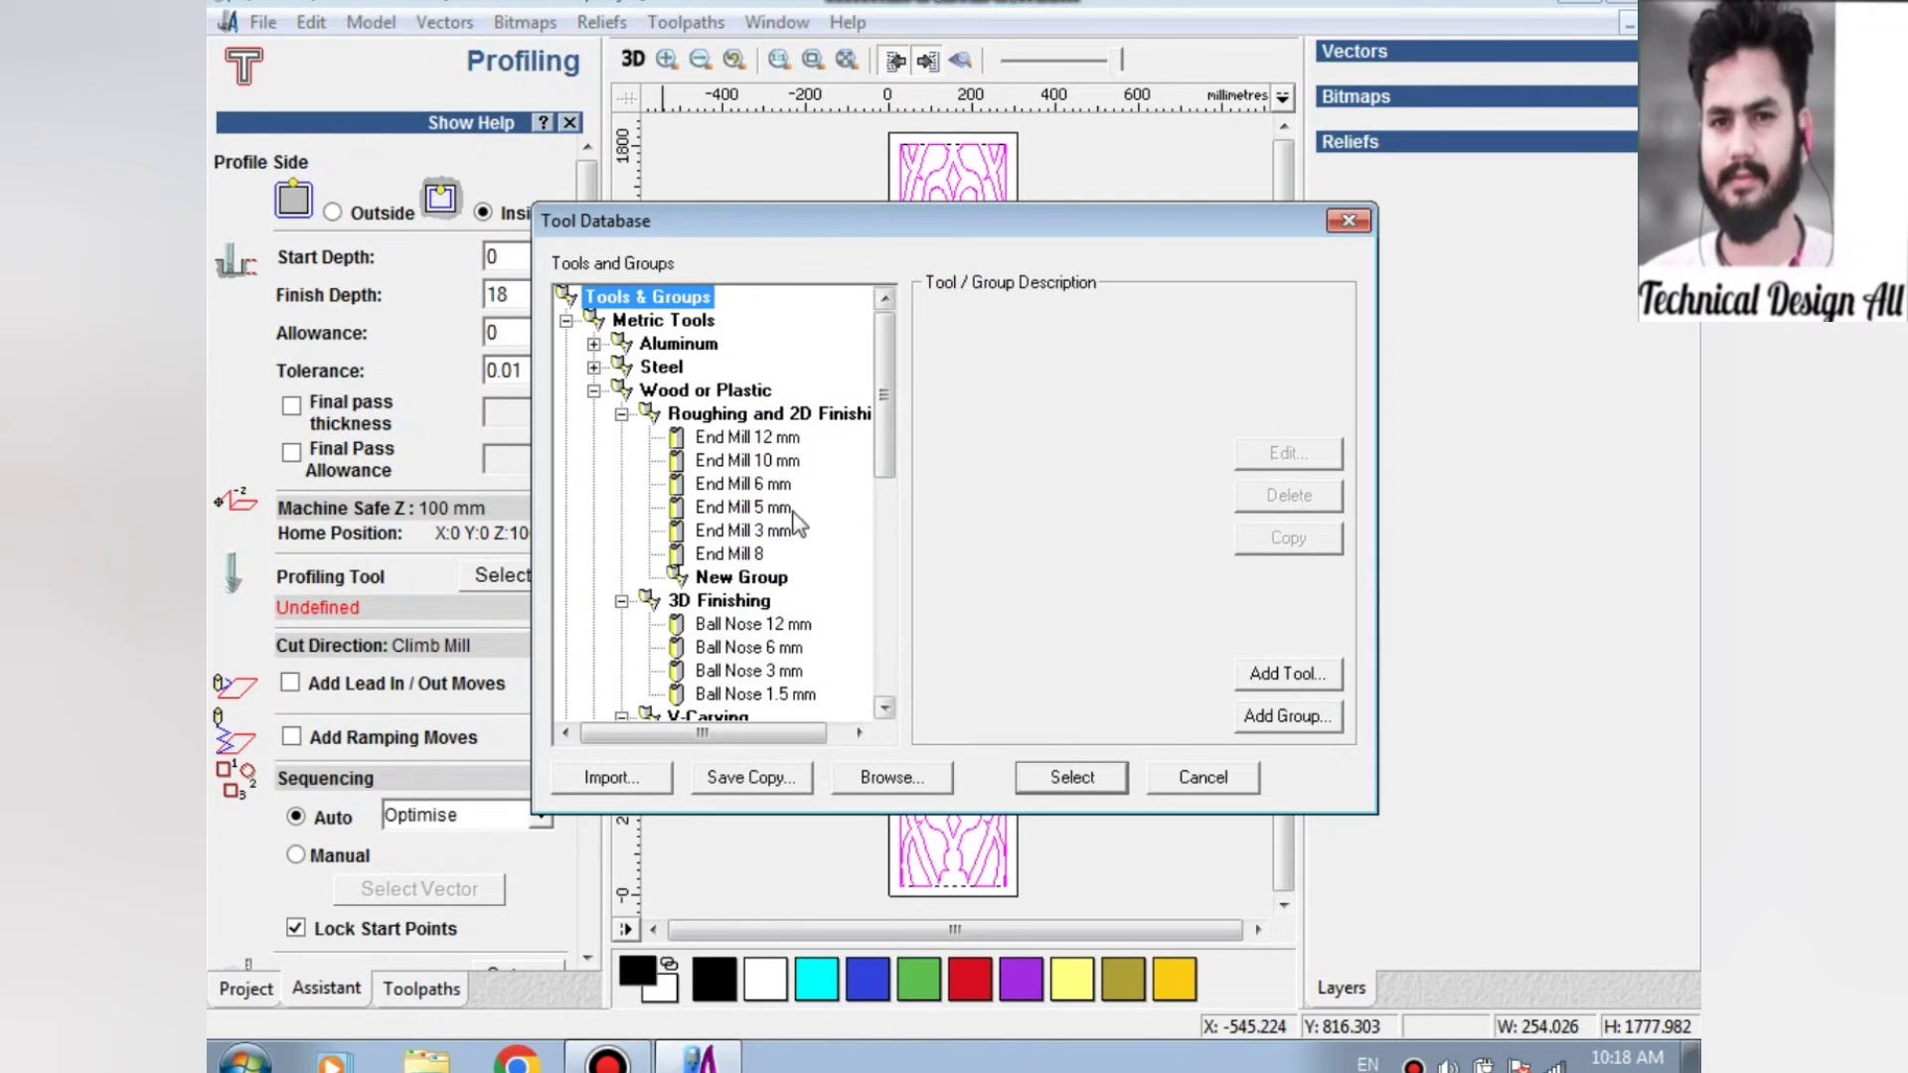
left_click(774, 532)
left_click(1288, 453)
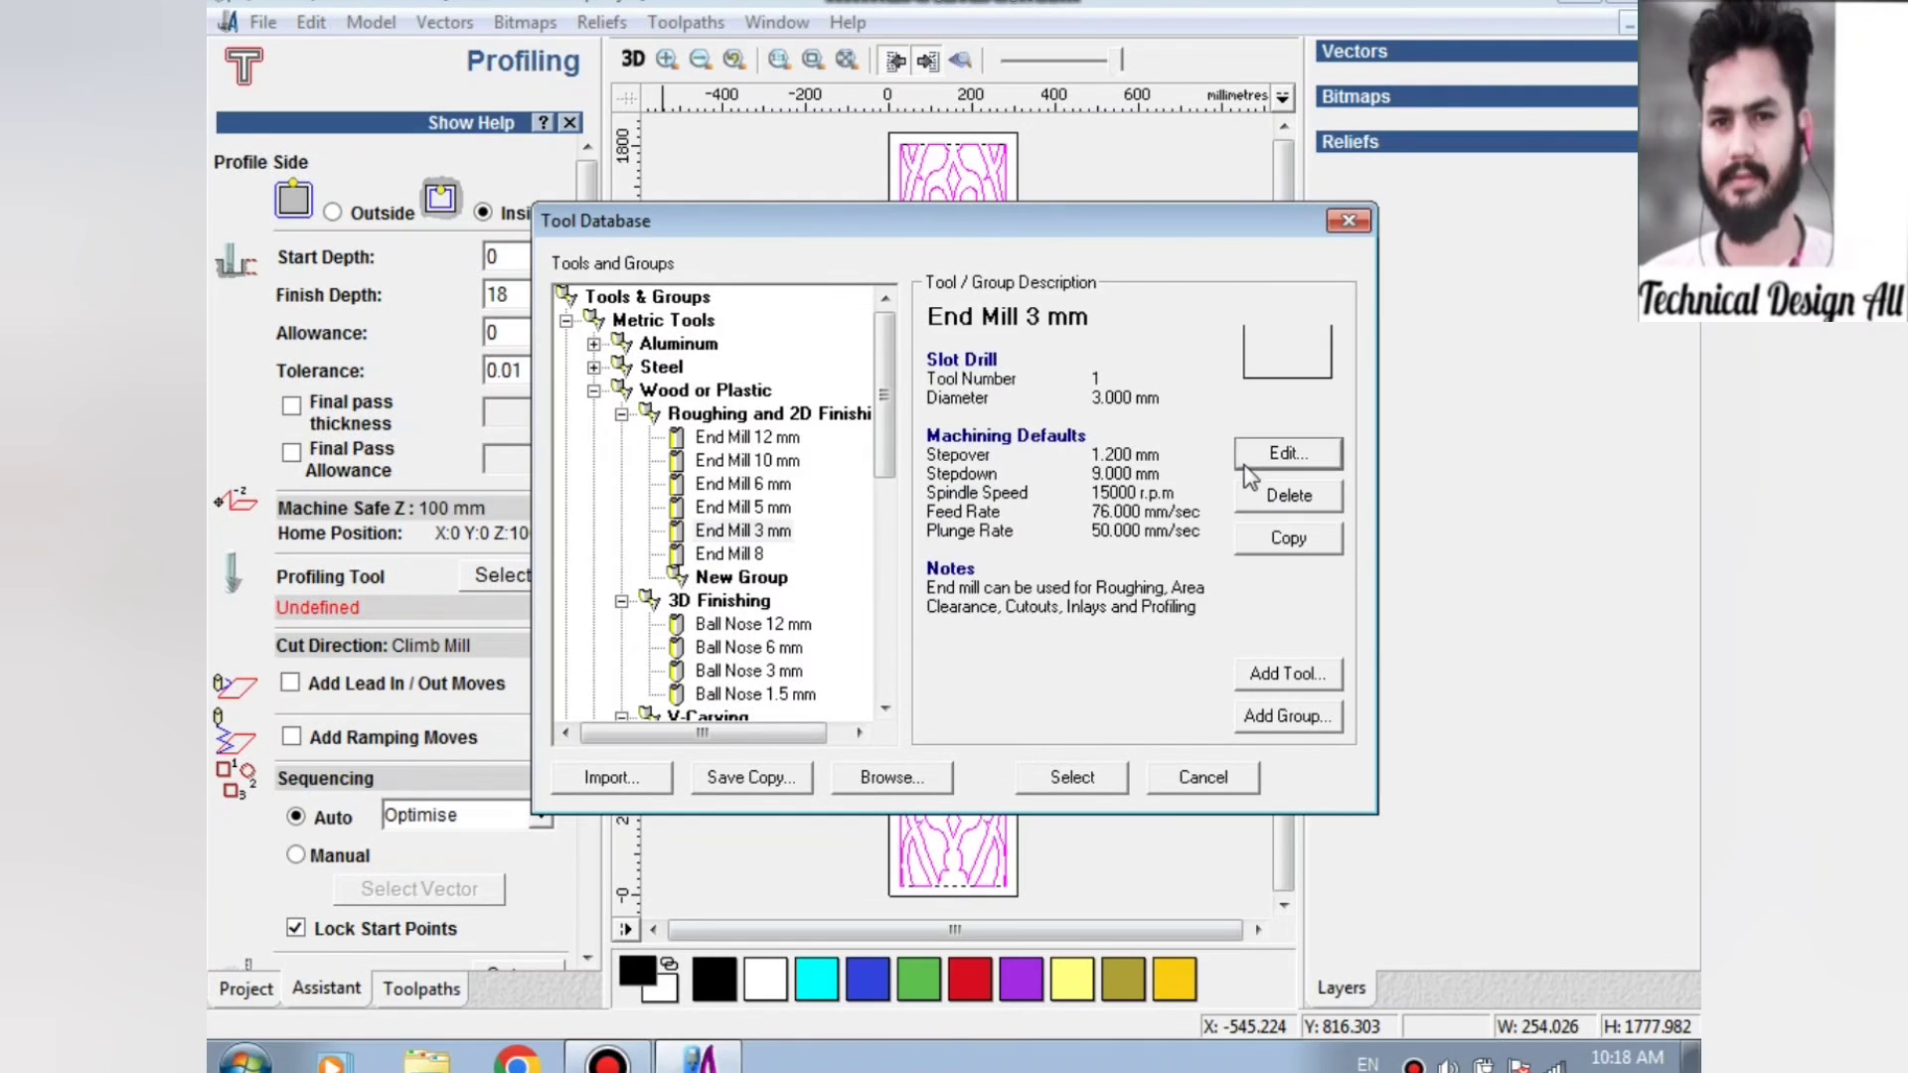
left_click(628, 771)
left_click(1071, 778)
Calculate the inside profiling toolpath immediately and examine its preview along the jali curves.
scroll(567, 597, "down", 3)
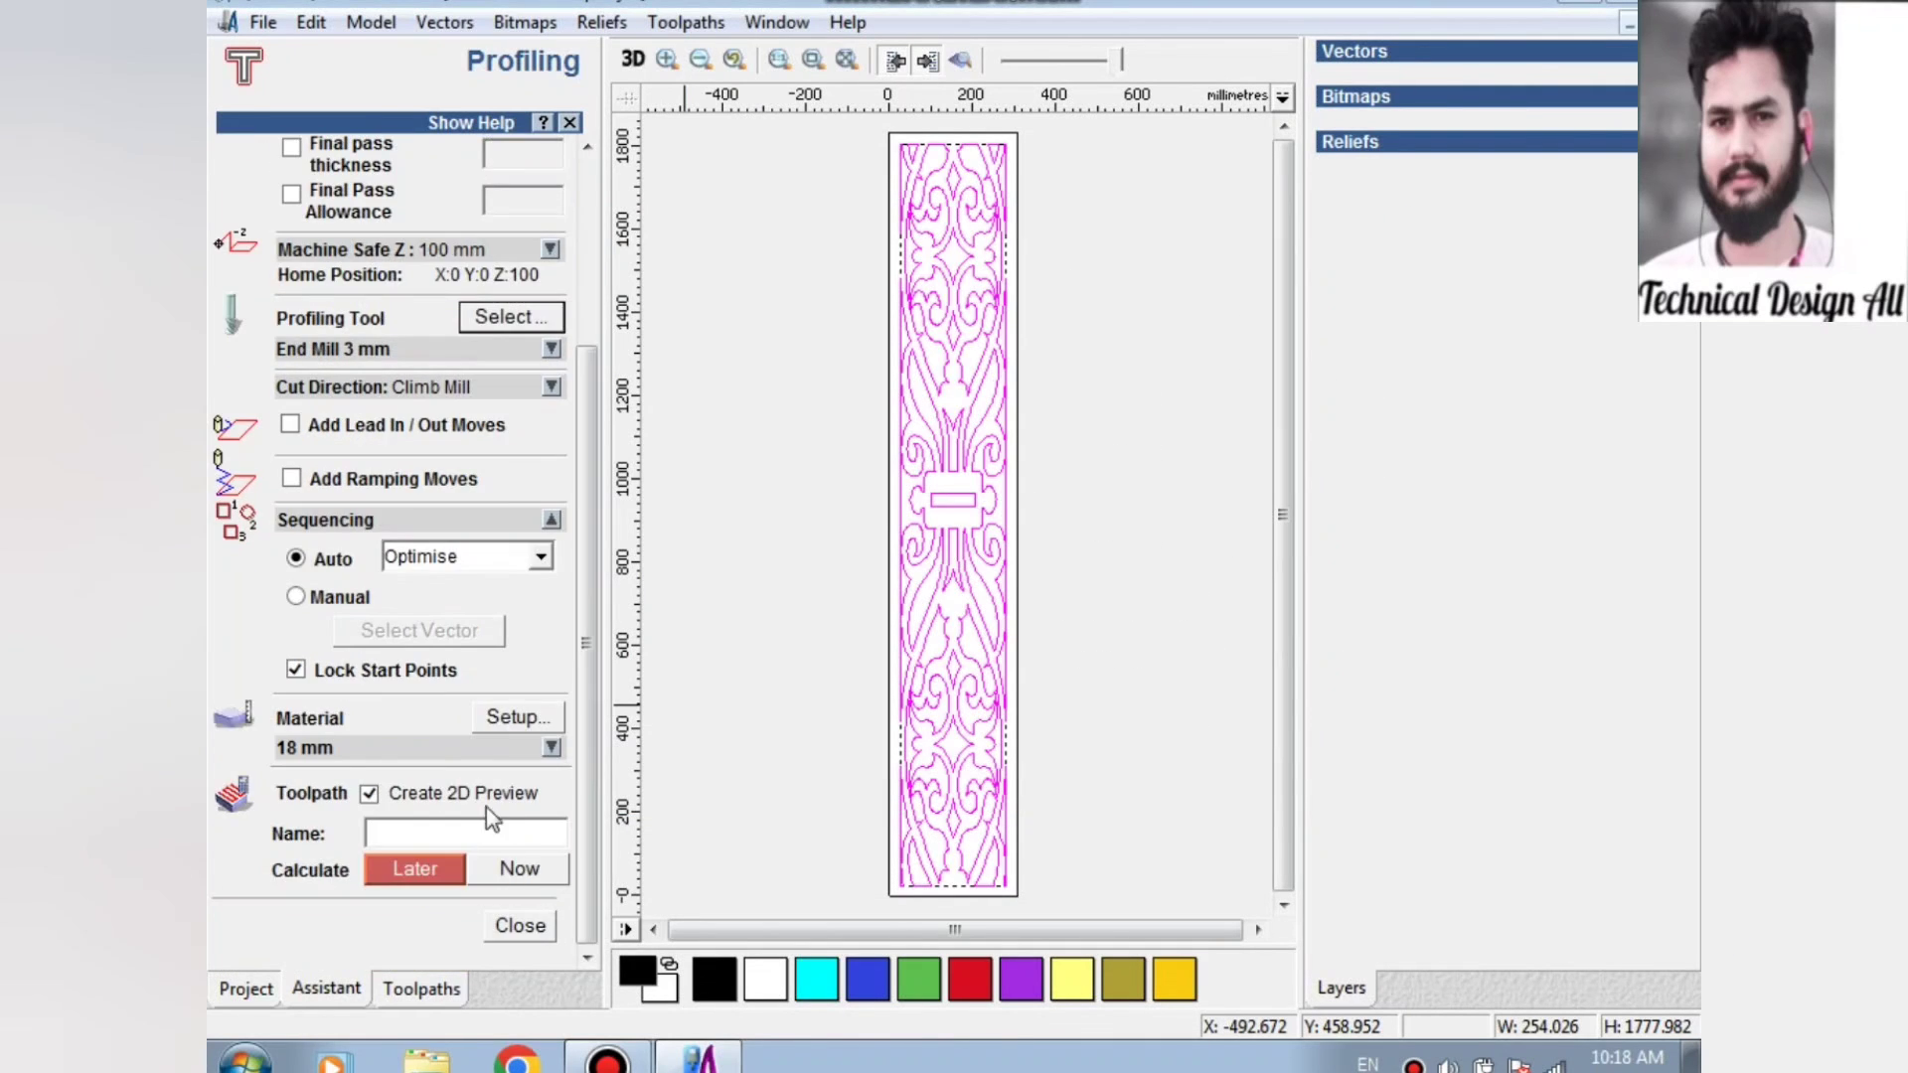
scroll(577, 477, "up", 3)
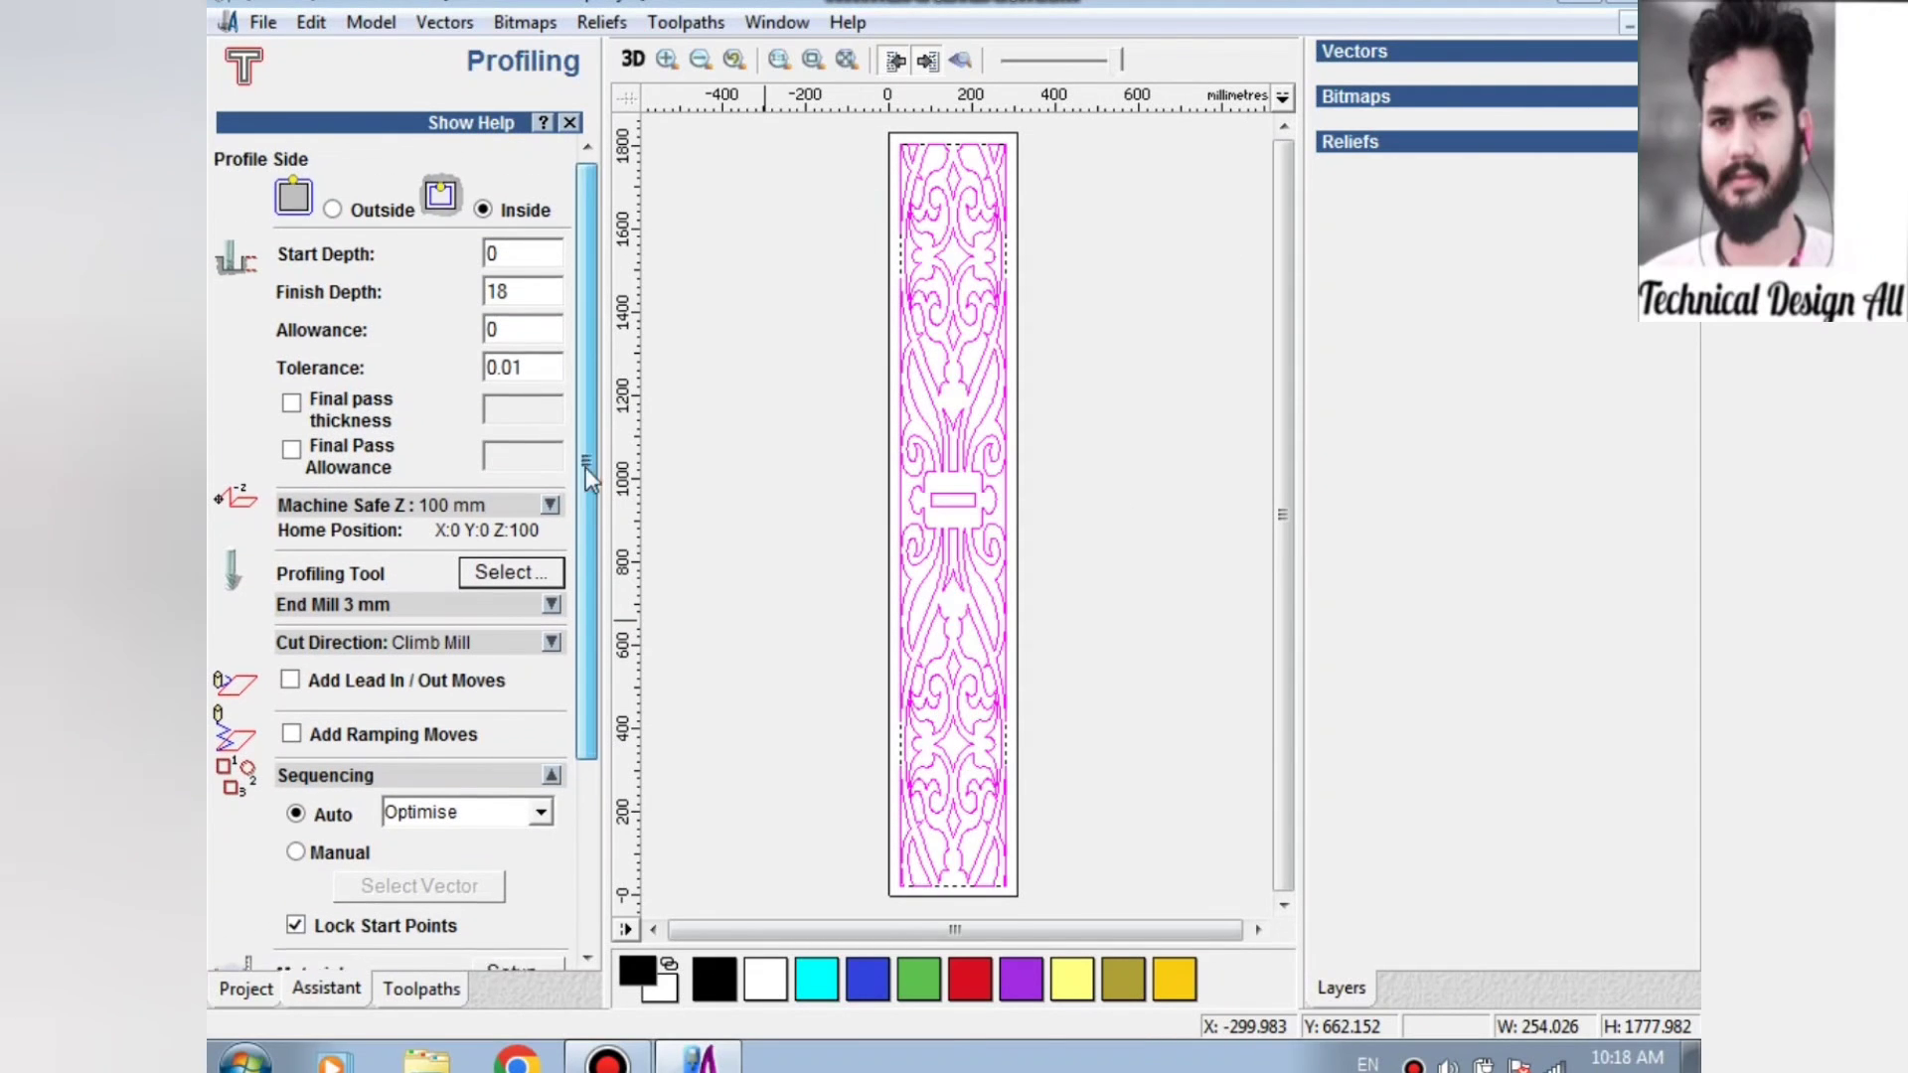
scroll(585, 469, "down", 3)
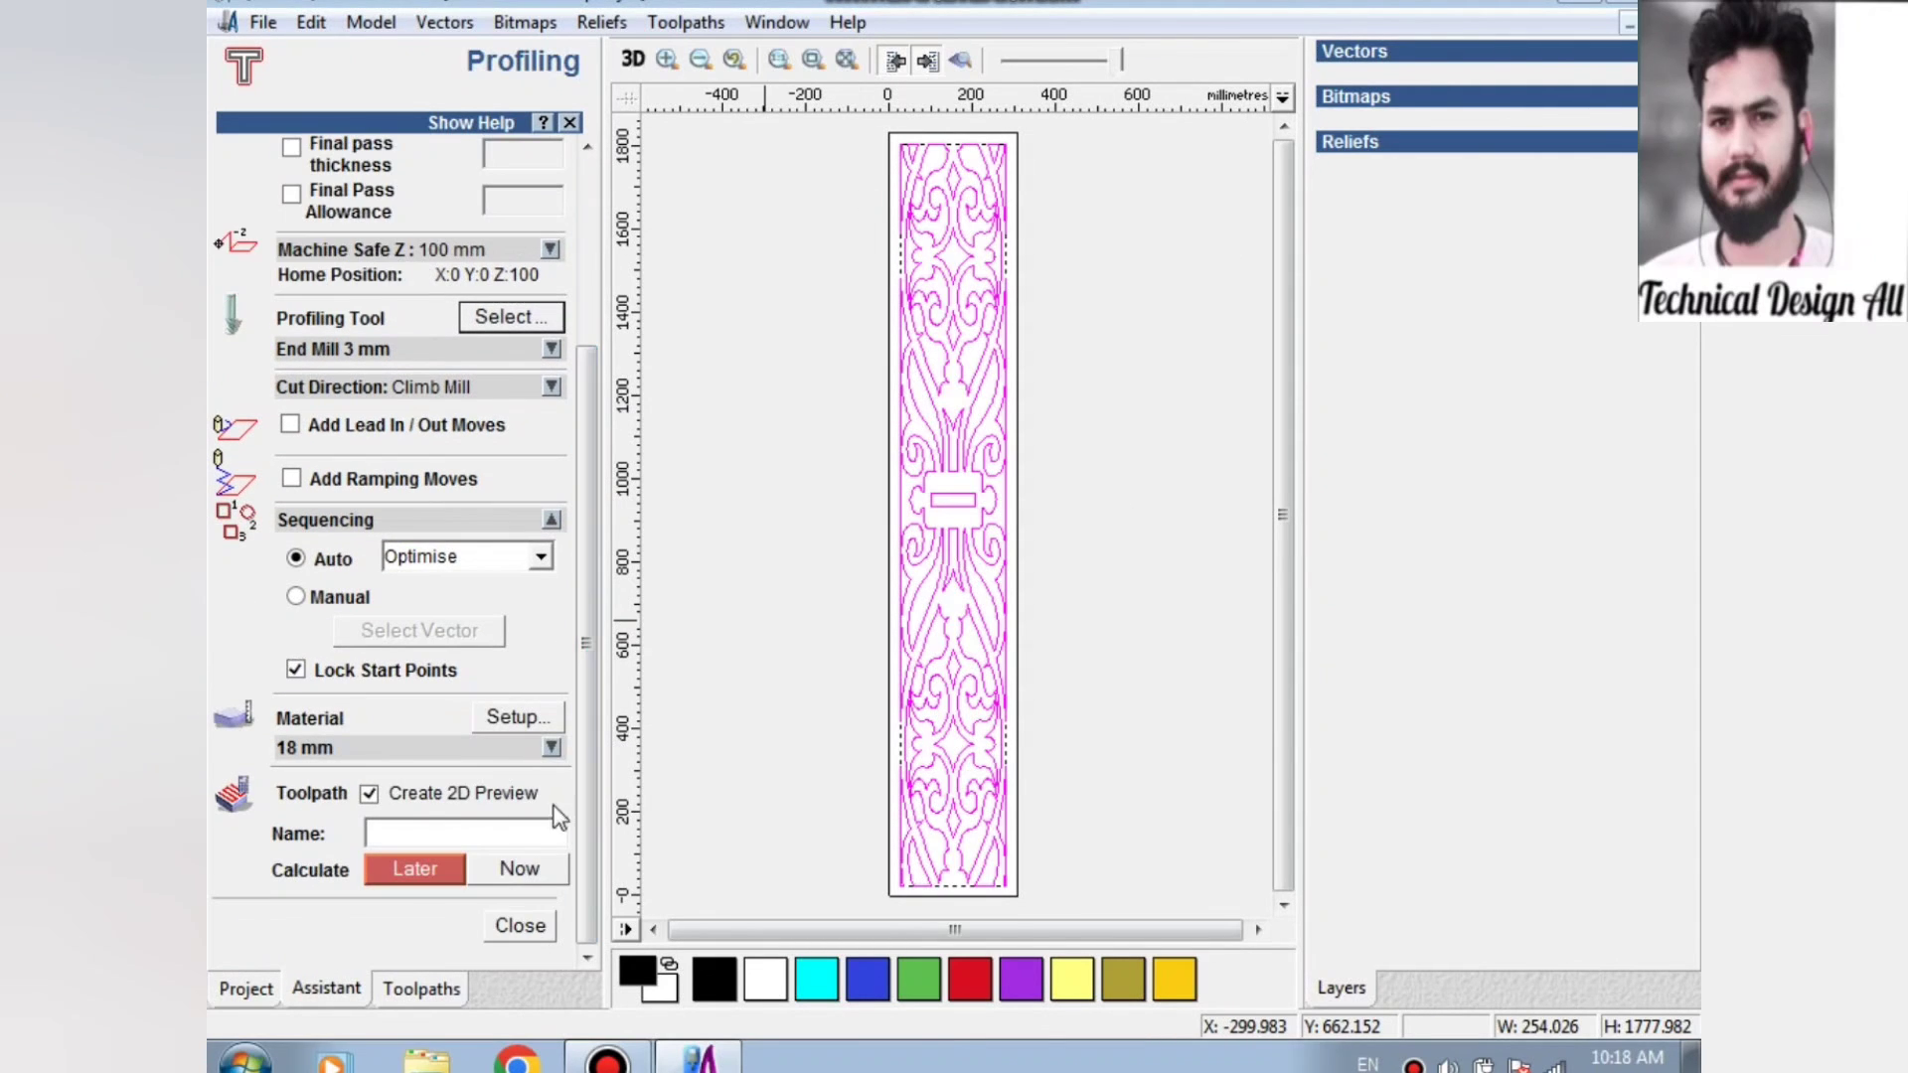
left_click(523, 870)
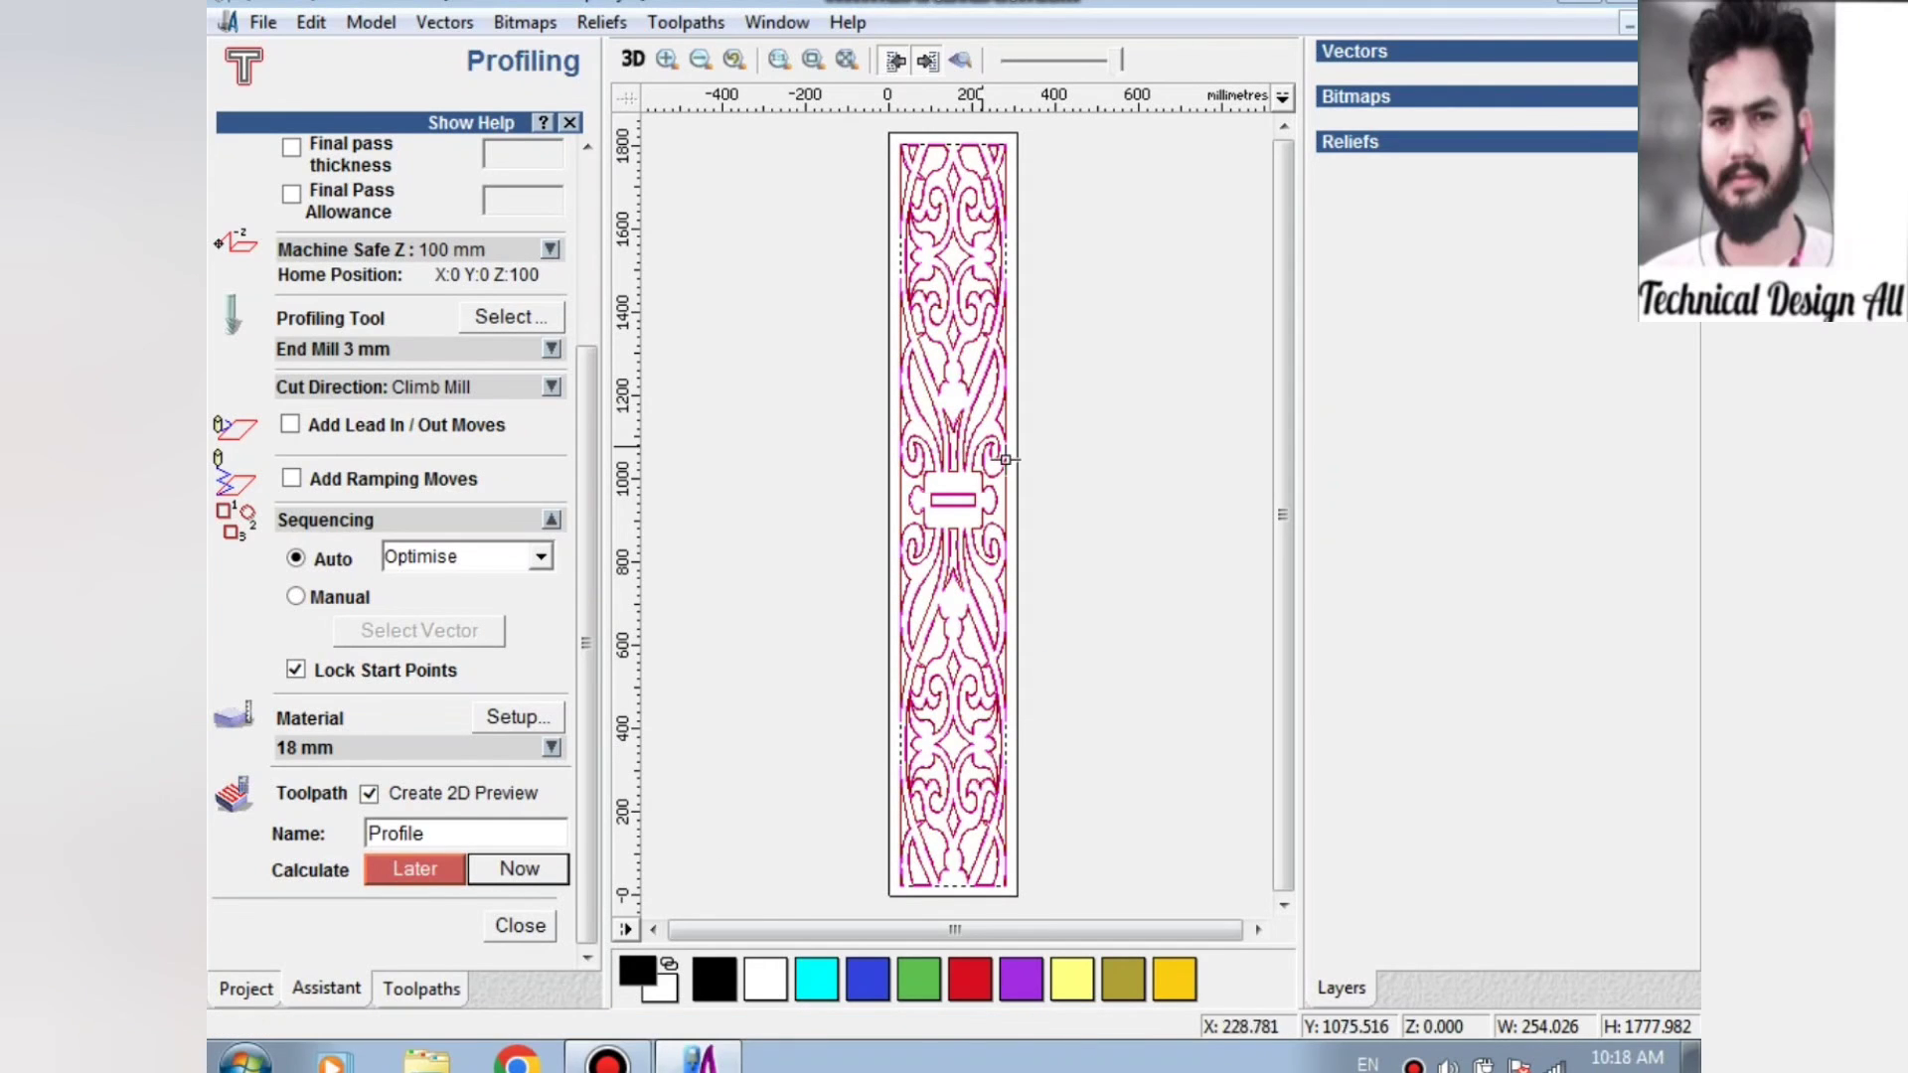
scroll(953, 395, "up", 3)
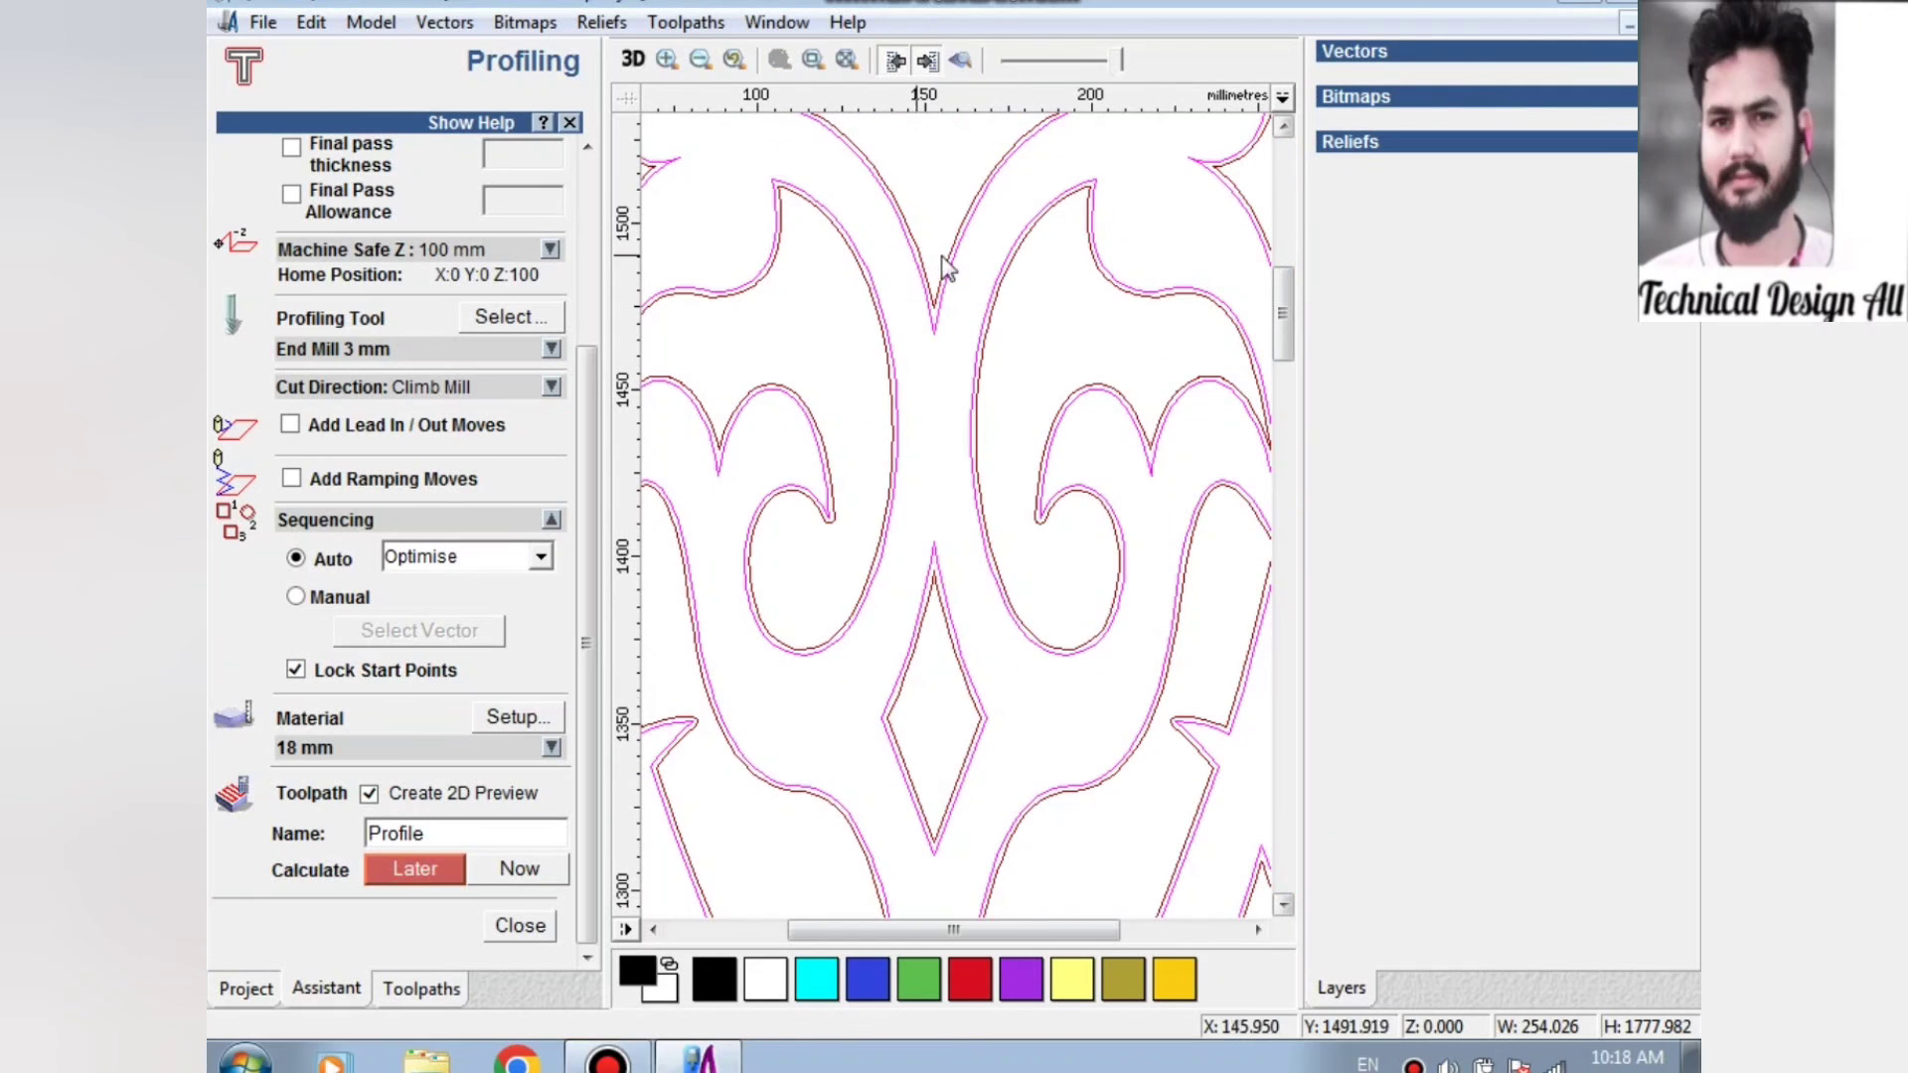
scroll(1090, 464, "down", 3)
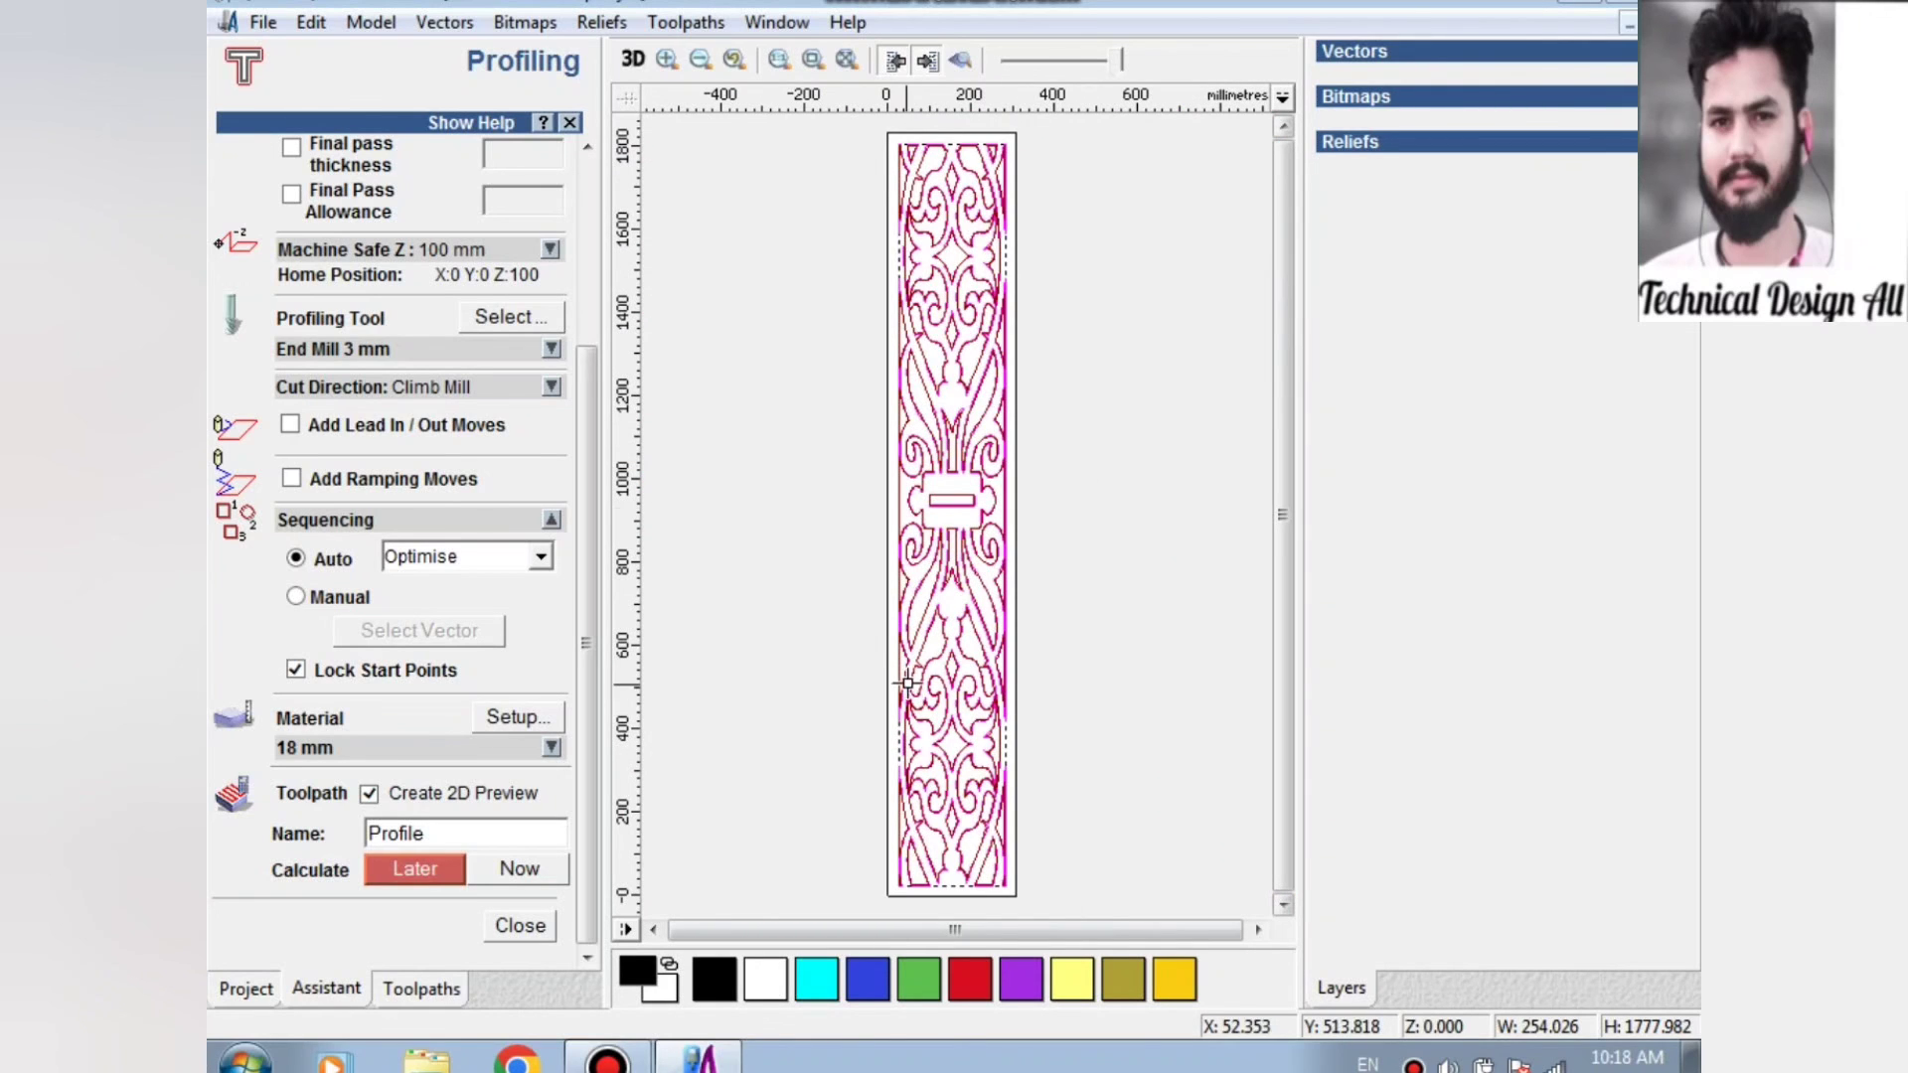
Start saving toolpaths and add the calculated End Mill 3 mm profile to the single output file.
left_click(686, 22)
left_click(760, 164)
left_click(939, 417)
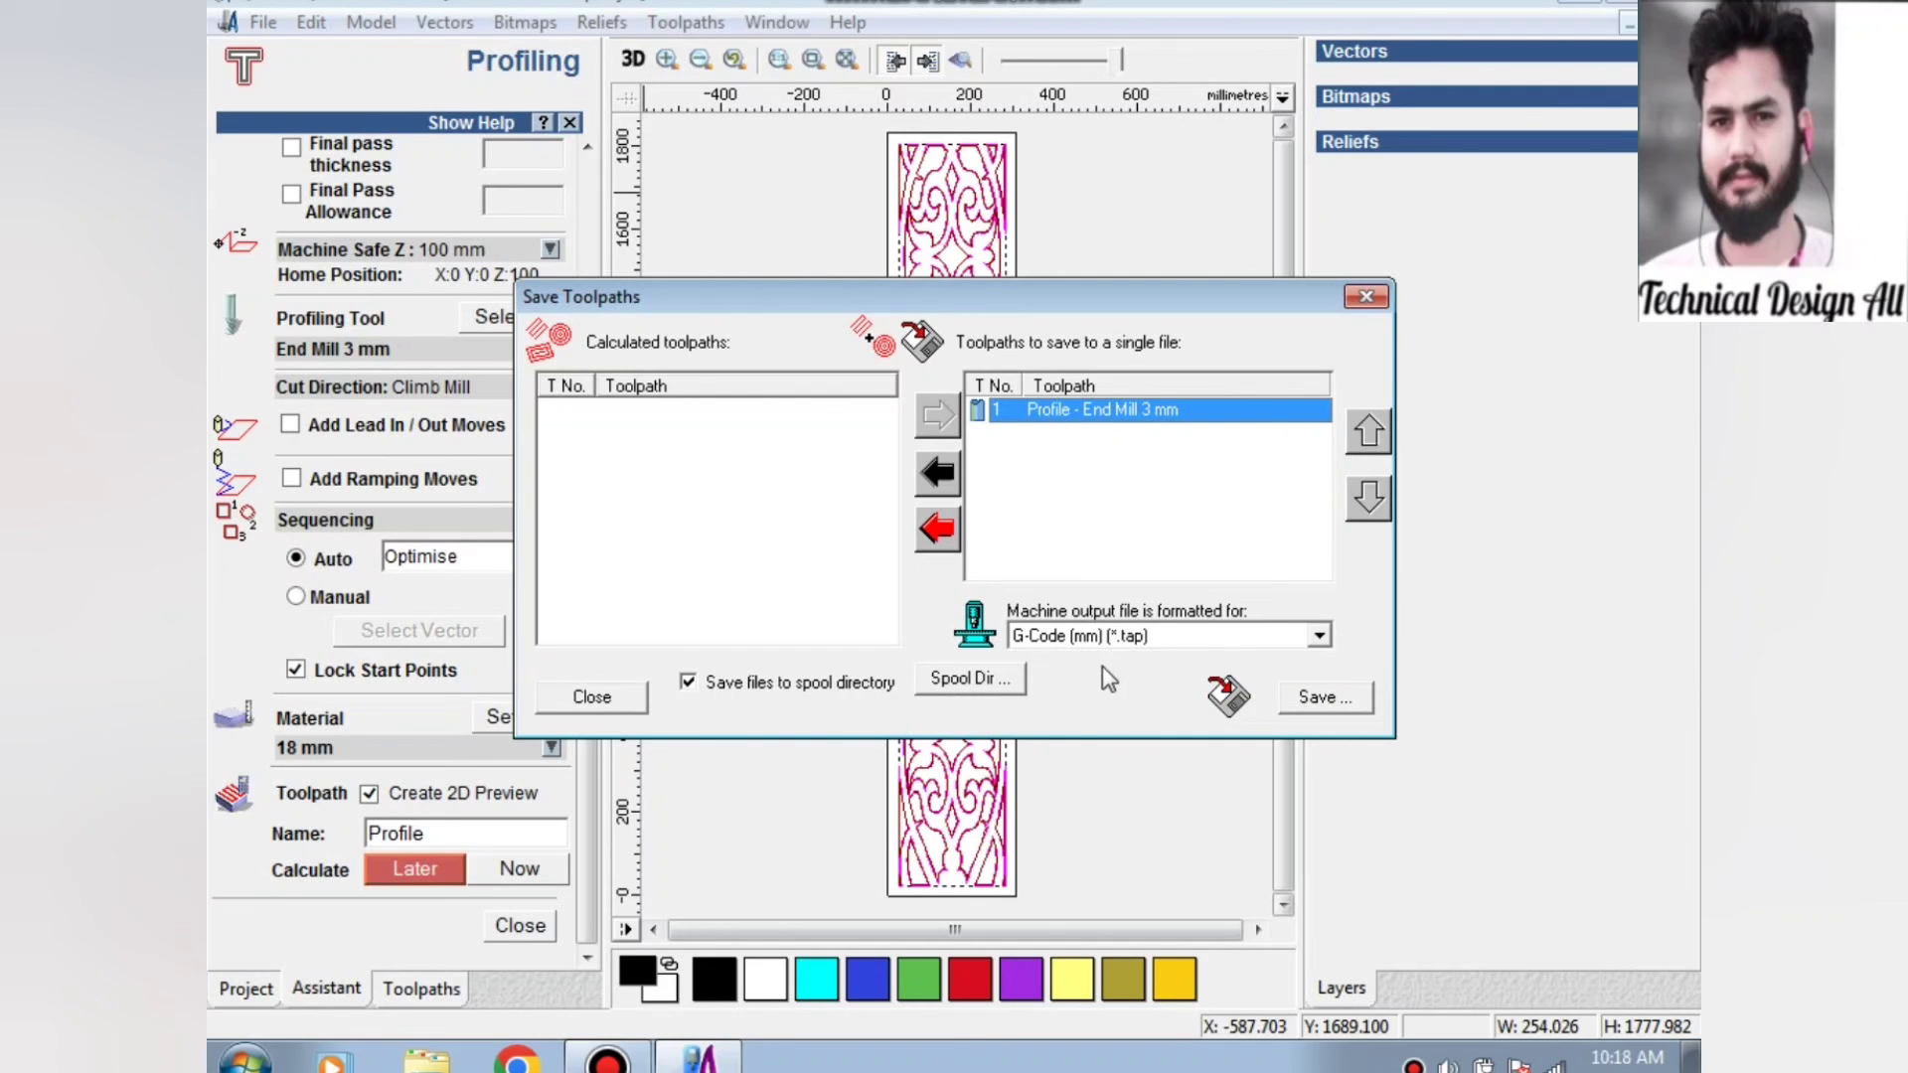
Save the toolpath to the Desktop as a G-Code (mm) .tap file named 72=12 and close the toolpath saving dialog.
left_click(1342, 704)
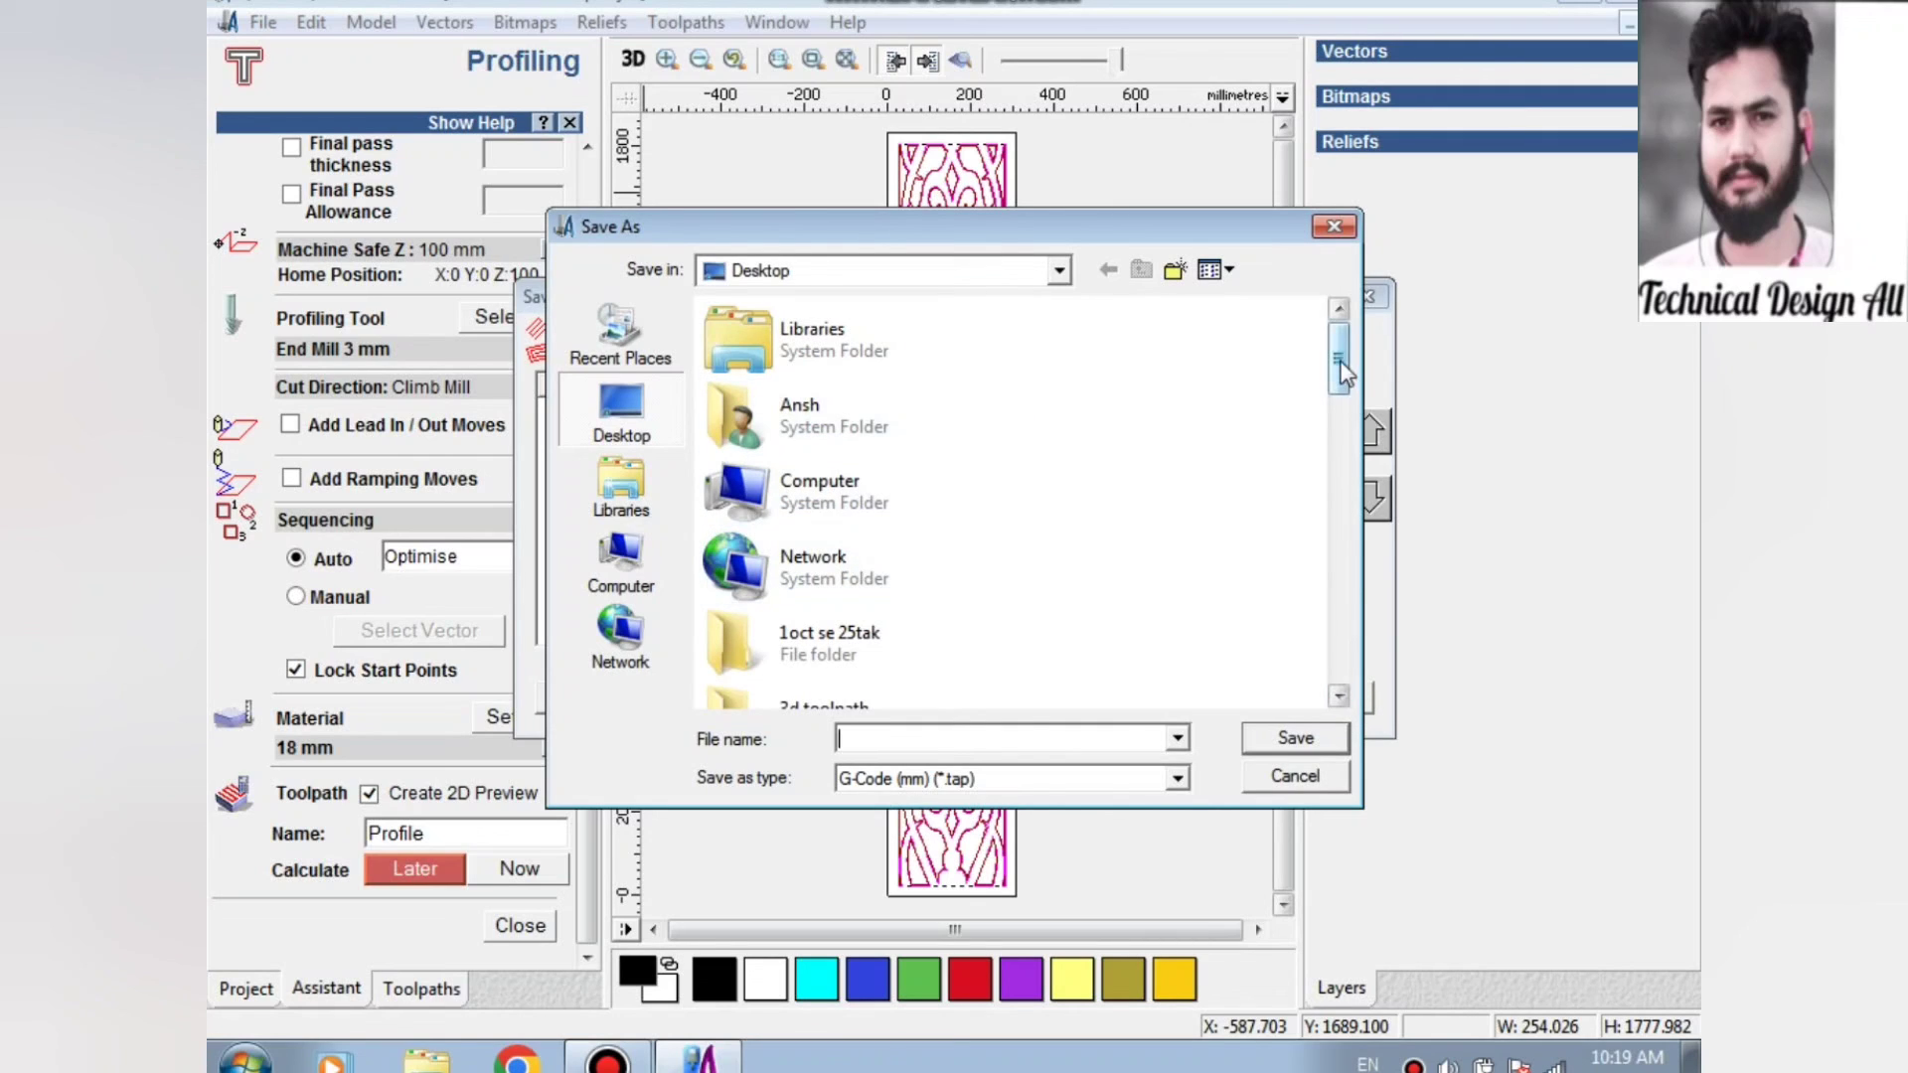
left_click_drag(1341, 360, 1341, 363)
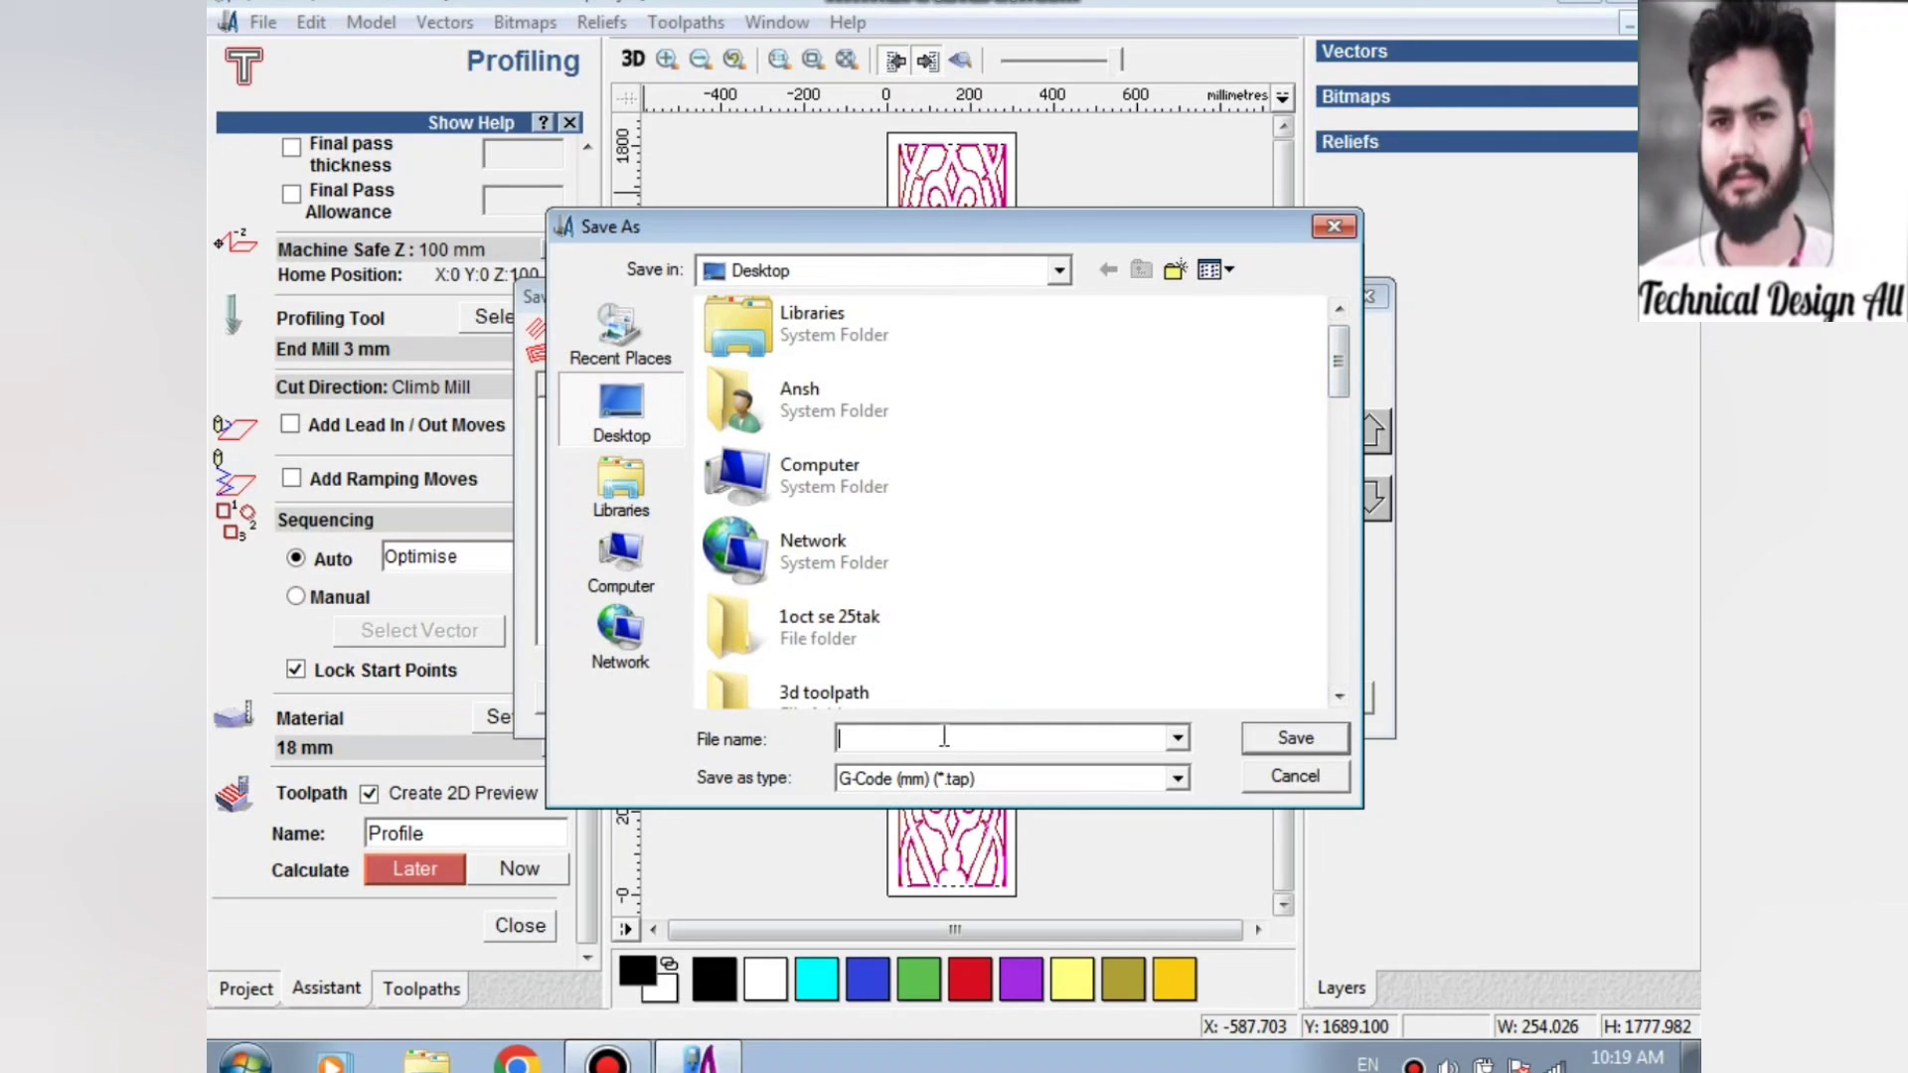
type("72=12")
left_click(1295, 738)
left_click(1370, 296)
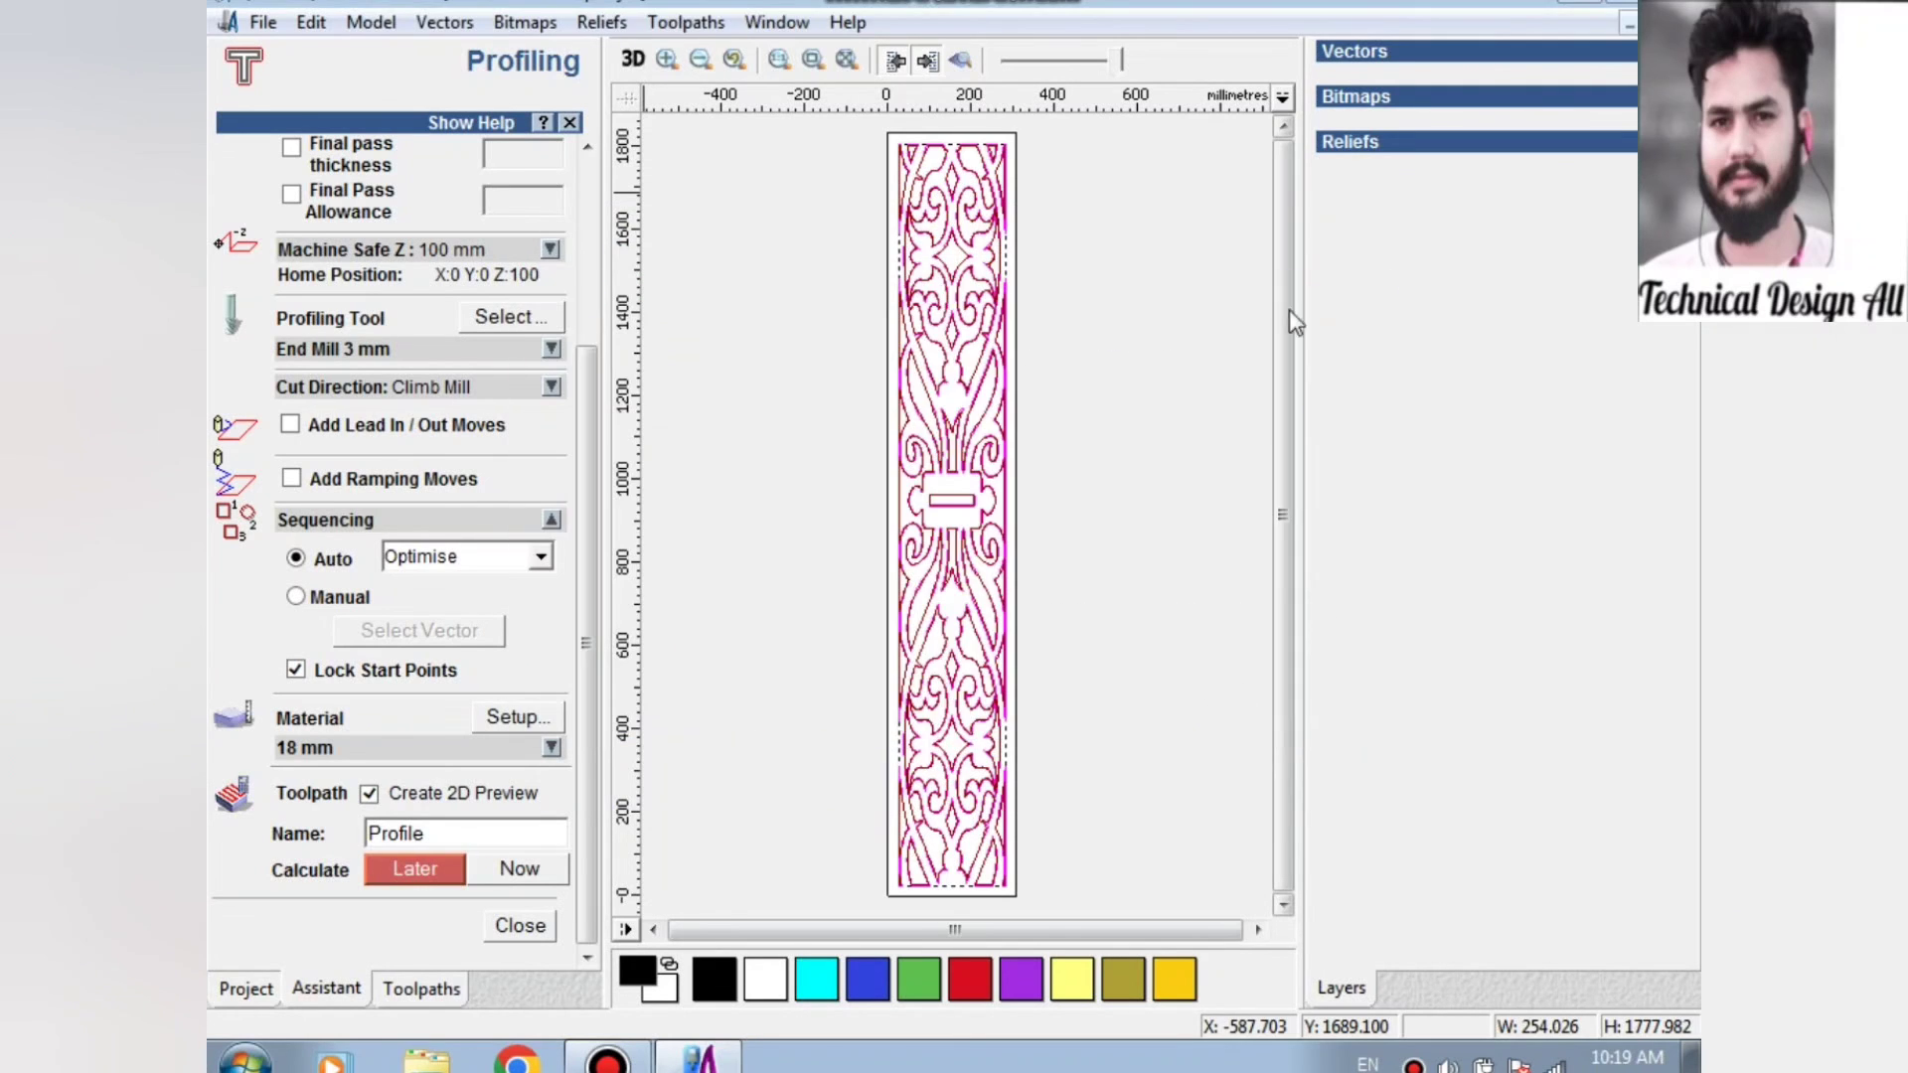
left_click(1580, 6)
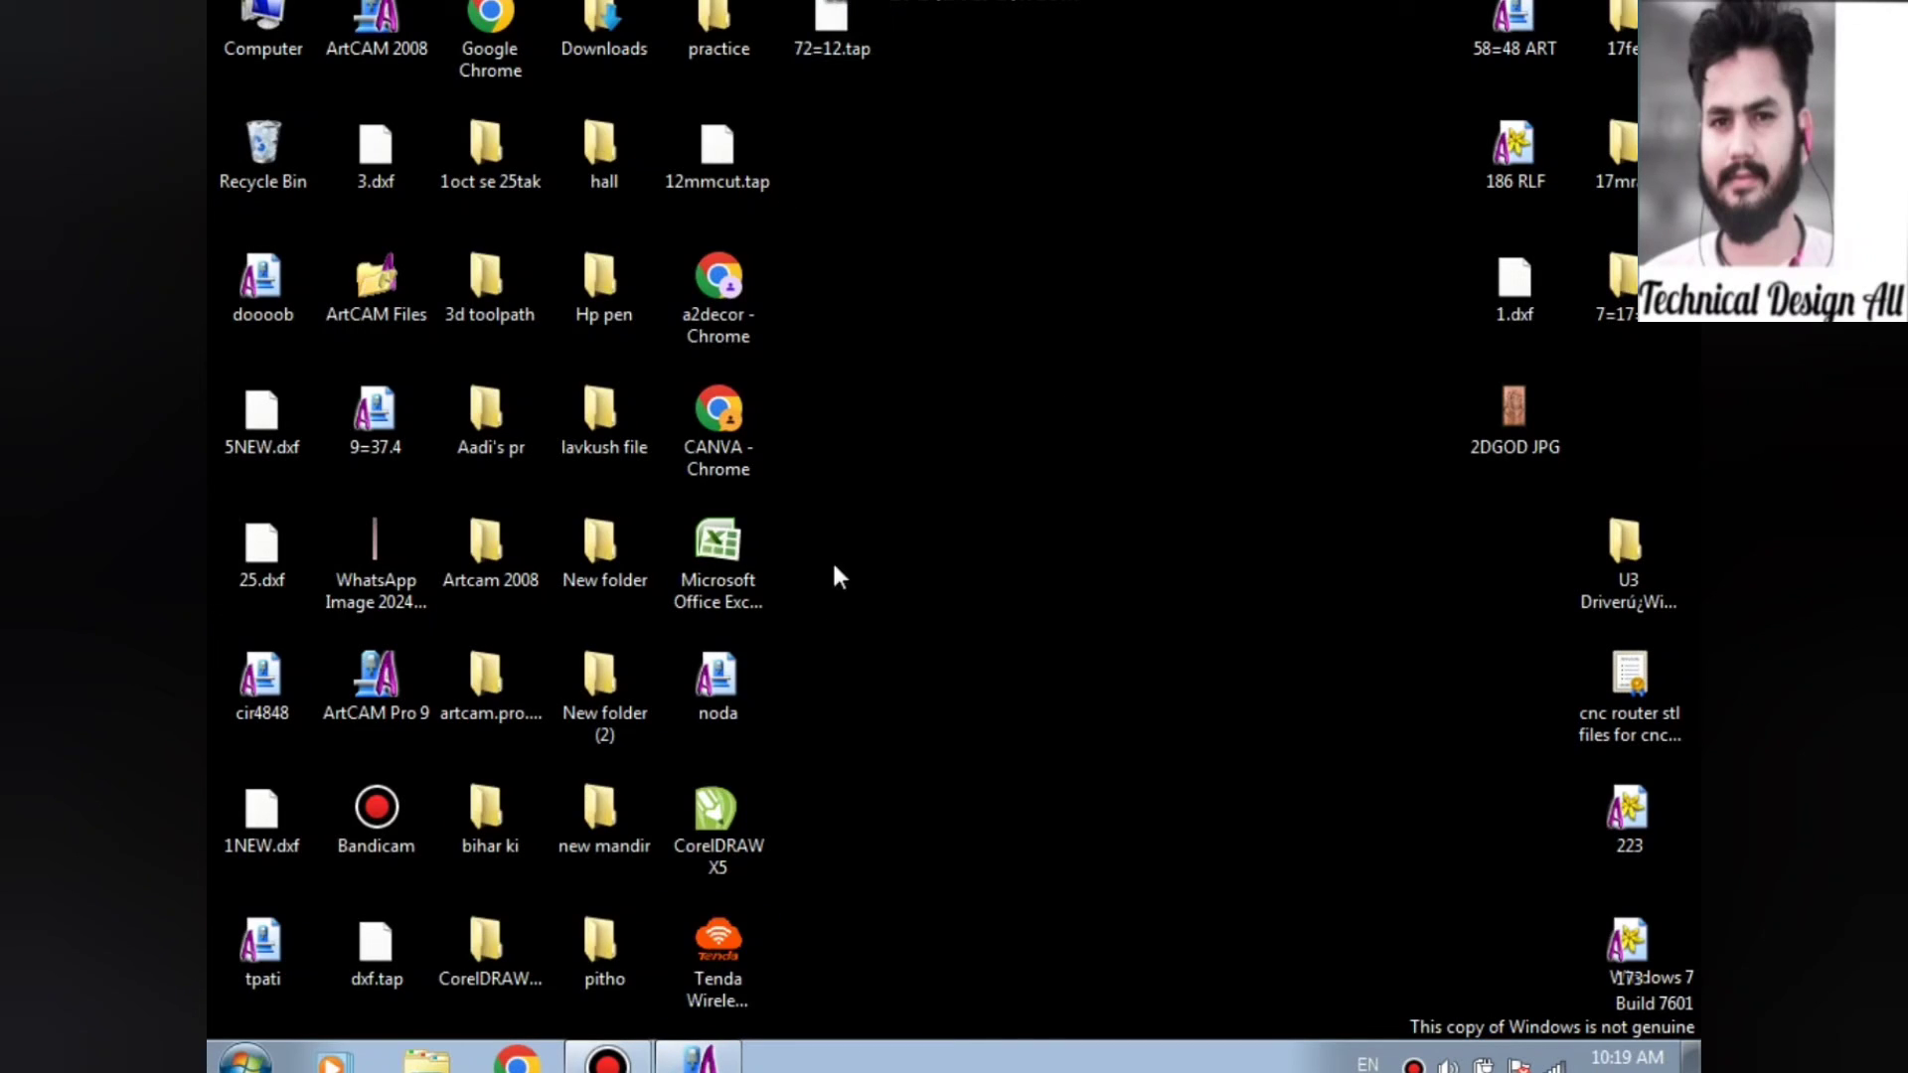
left_click(608, 1061)
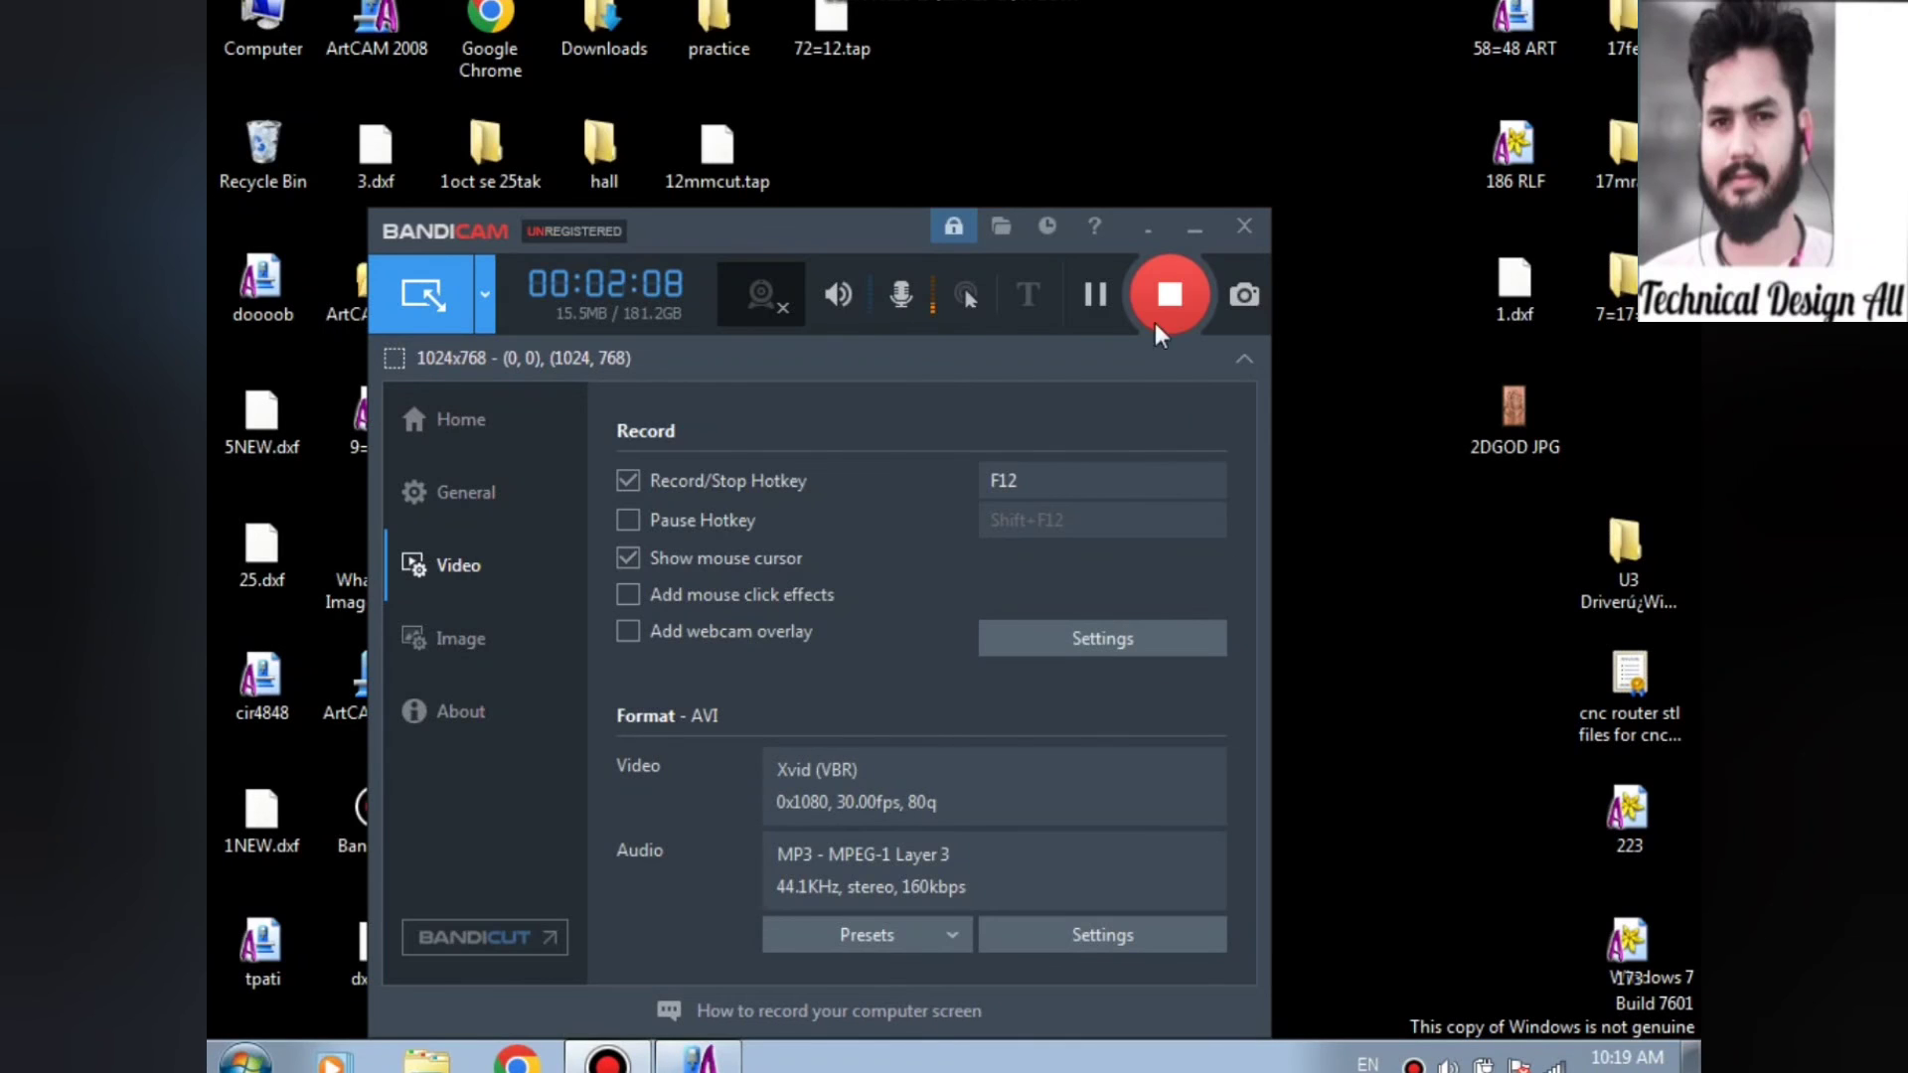